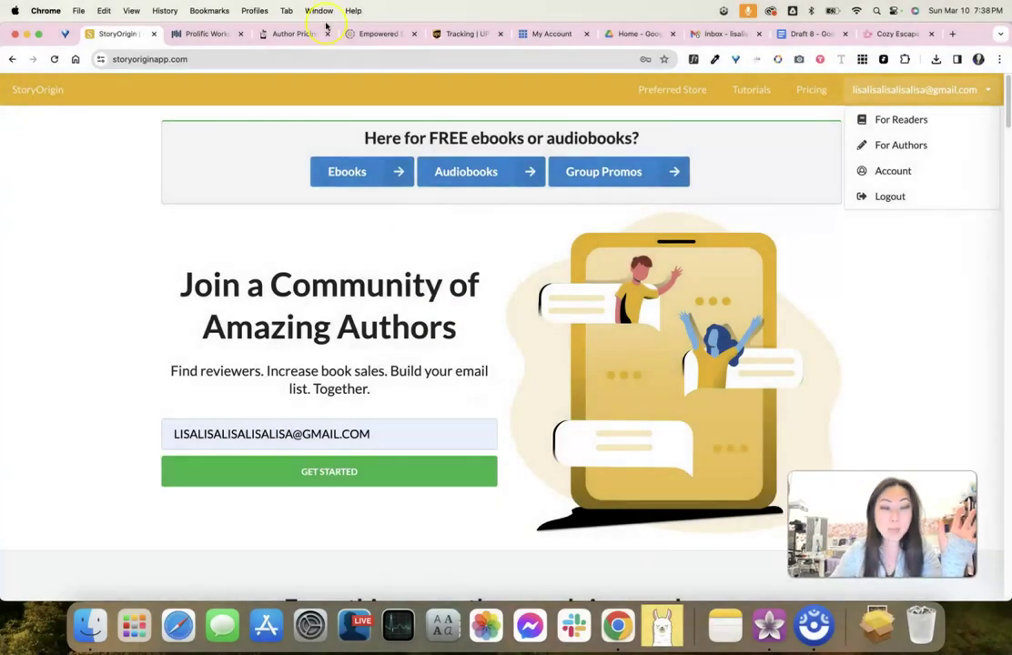
Examine BookFunnel's author pricing, comparing the features of the First-Time Author, Mid-List Author and Bestseller plans
click(291, 34)
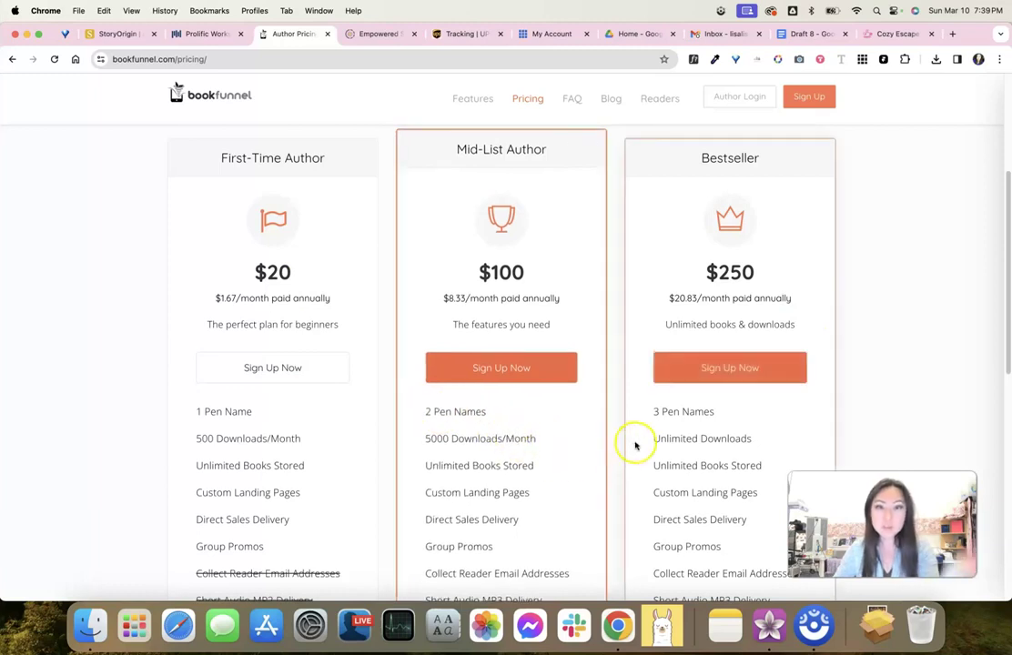
scroll(537, 436, down, 5)
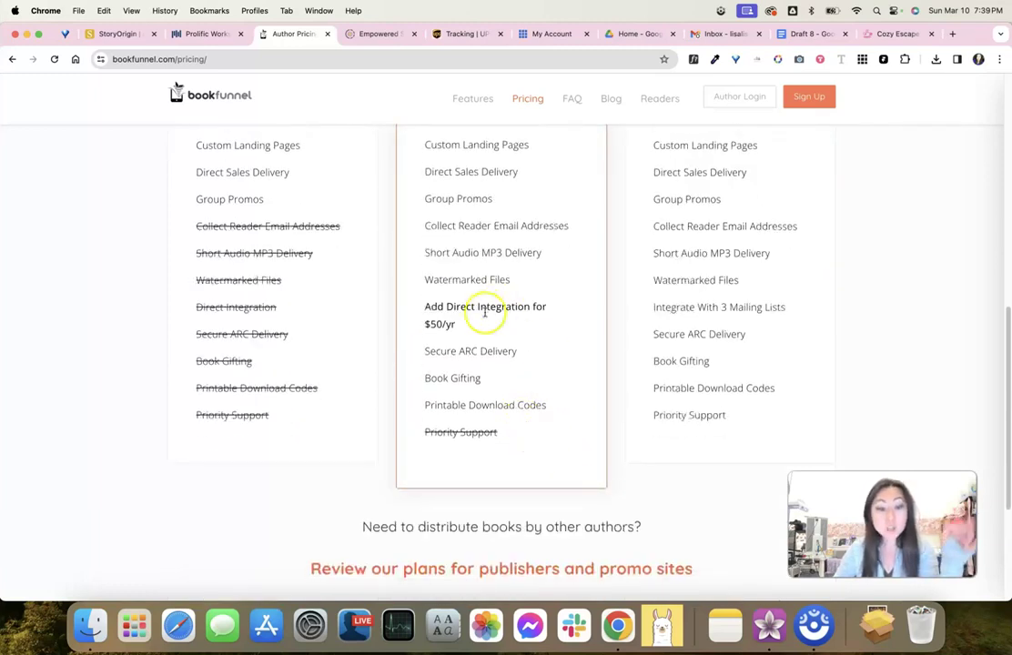
mouse_move(494, 334)
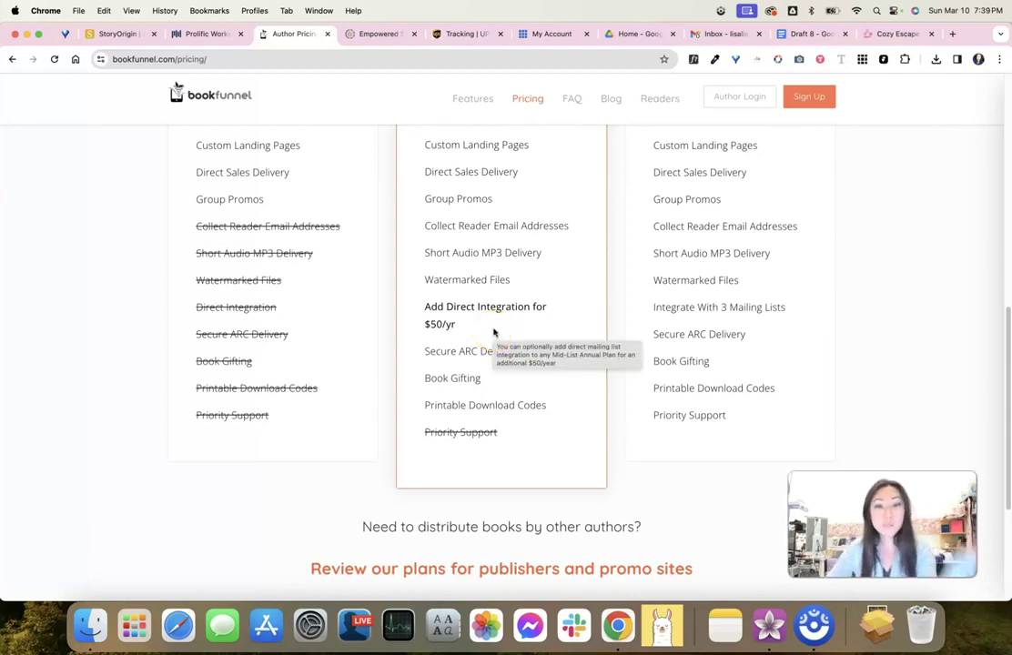
scroll(506, 353, up, 2)
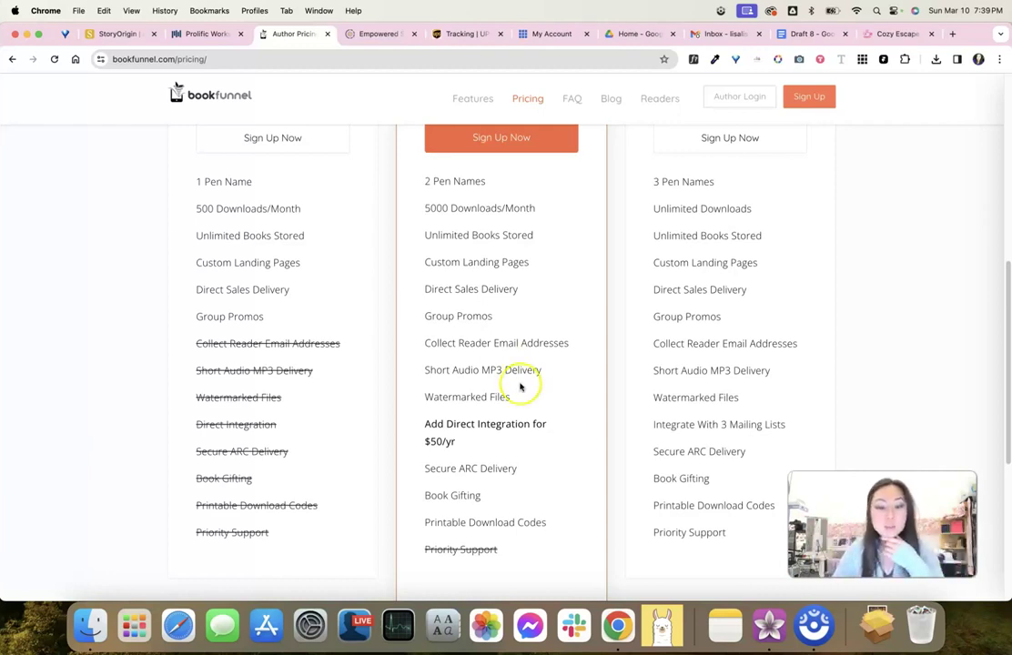
scroll(517, 400, up, 3)
scroll(519, 402, down, 5)
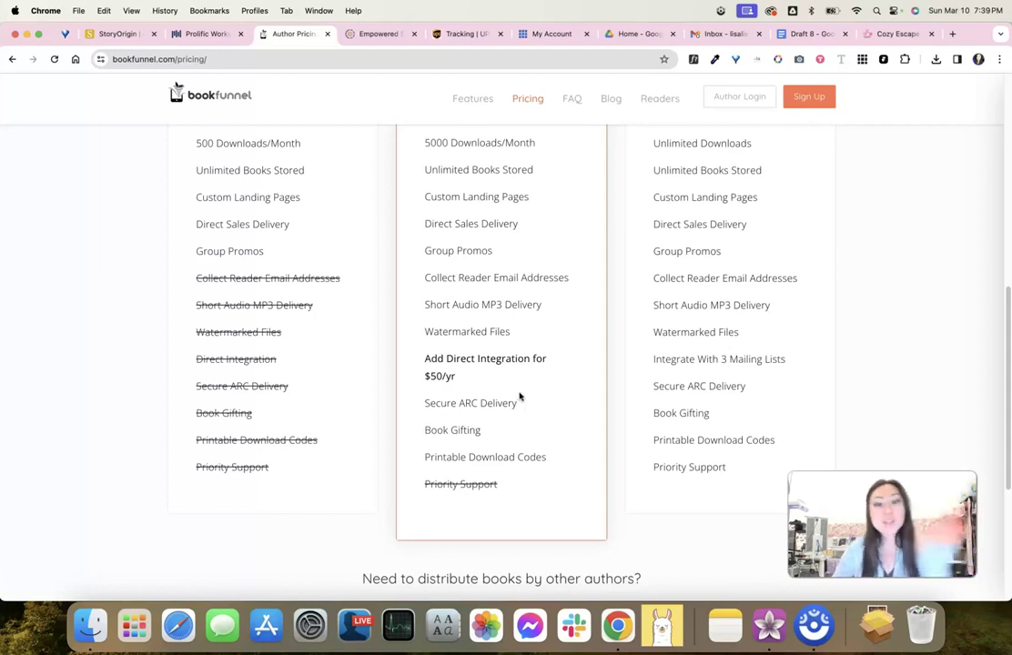
mouse_move(520, 395)
scroll(538, 283, up, 2)
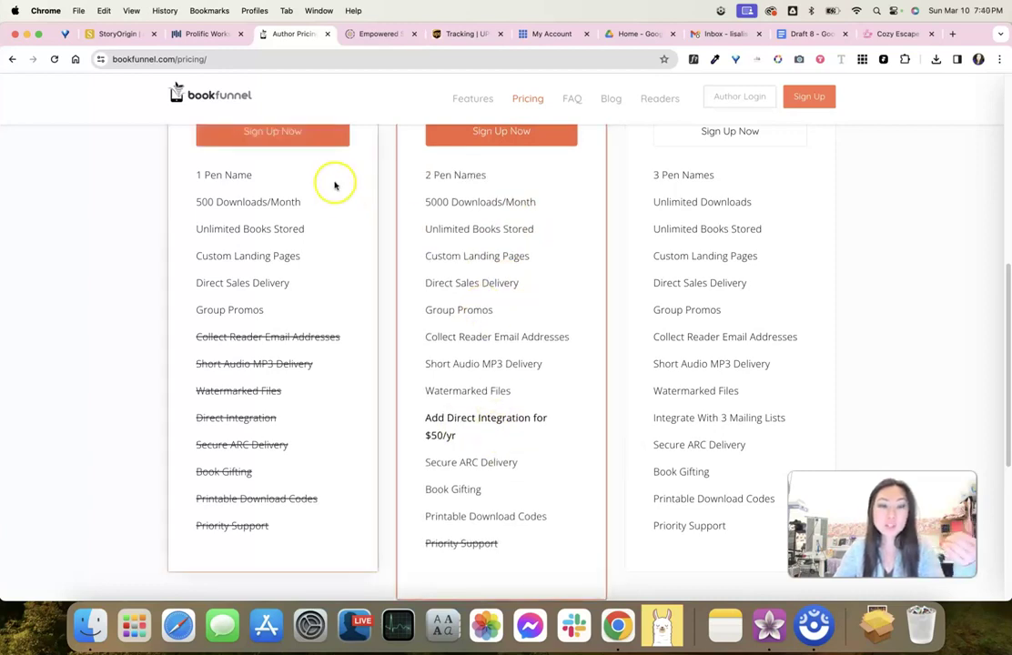
scroll(343, 194, up, 3)
Review the Basic, Plus and Pro plan features on the Prolific Works site and close that page
click(208, 34)
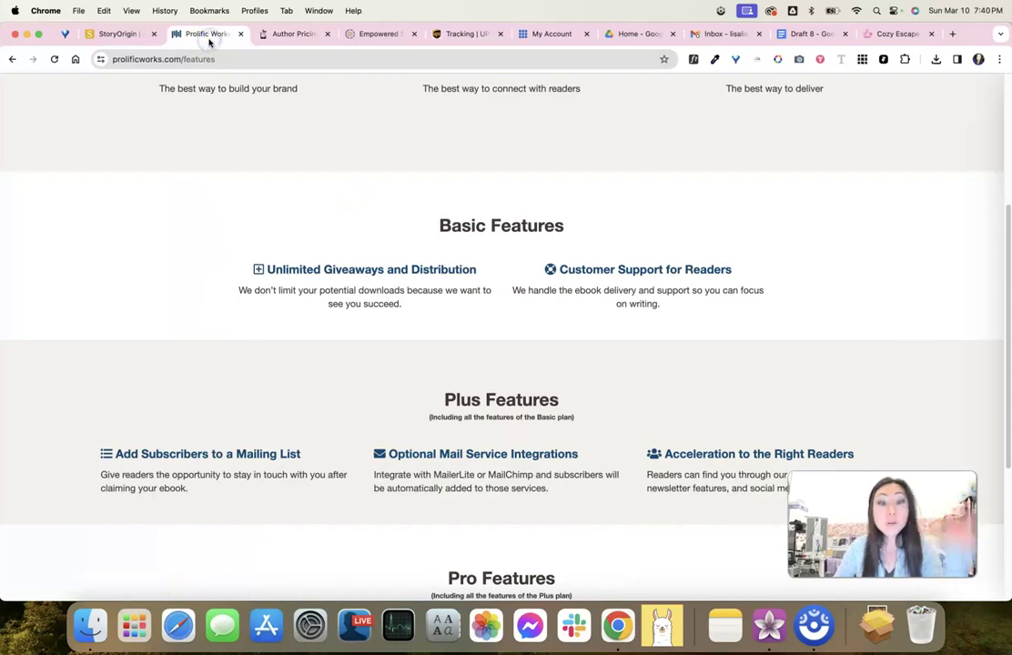
scroll(300, 120, up, 4)
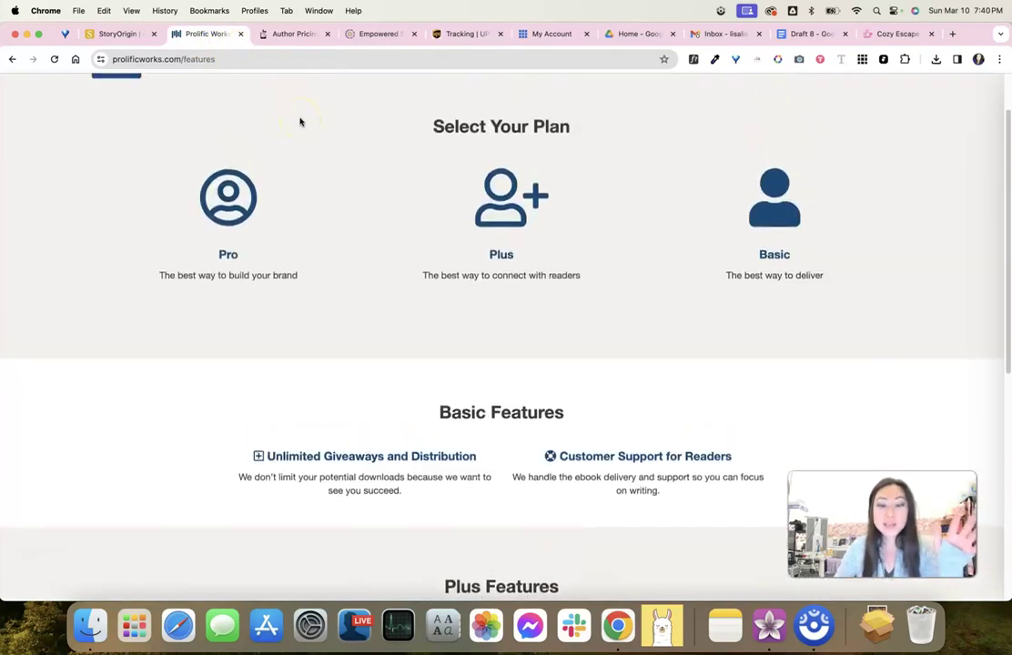
scroll(300, 121, down, 3)
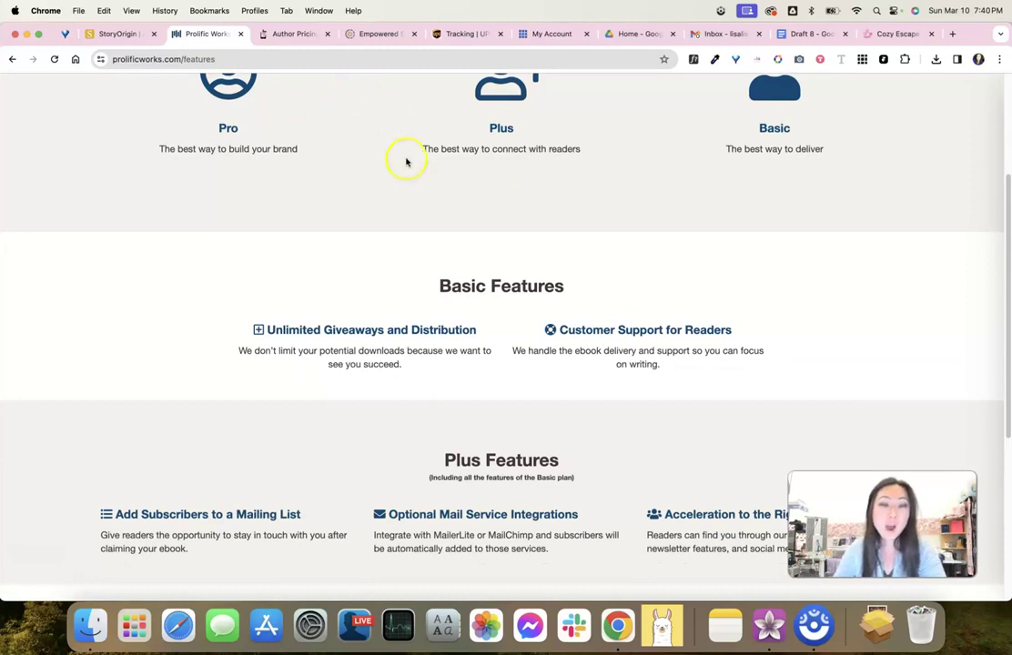
scroll(401, 173, down, 1)
scroll(402, 177, down, 2)
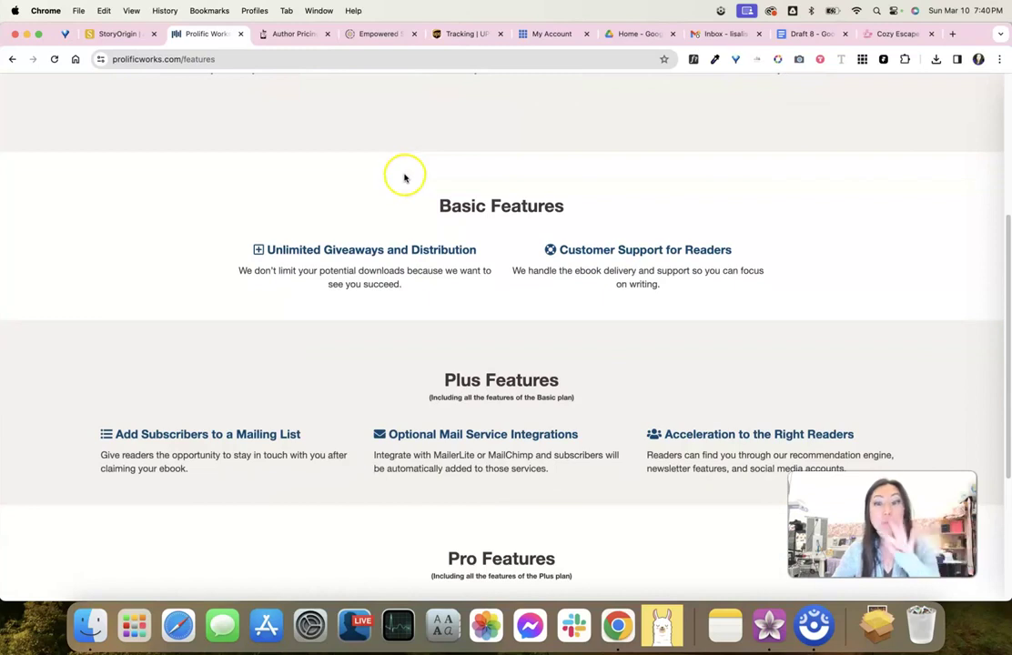
scroll(406, 178, down, 2)
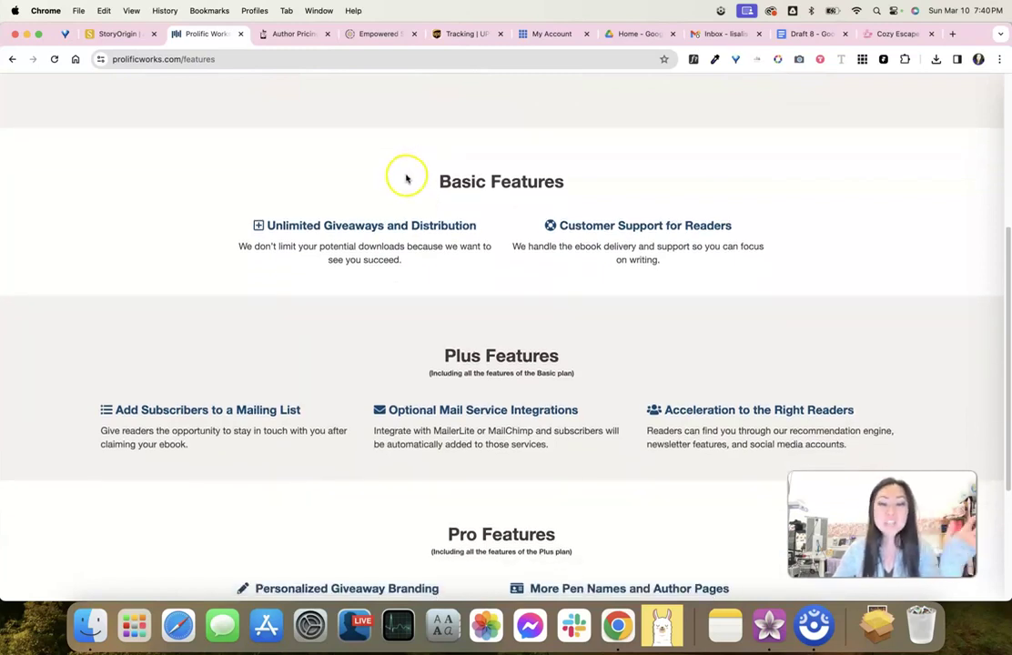
scroll(406, 177, down, 3)
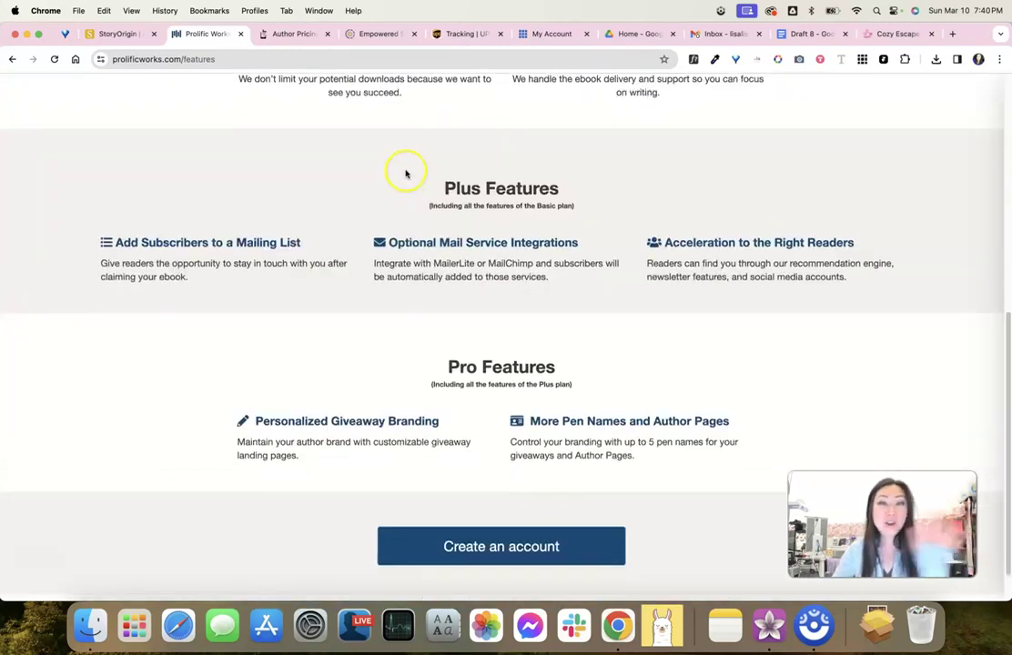
scroll(406, 173, down, 1)
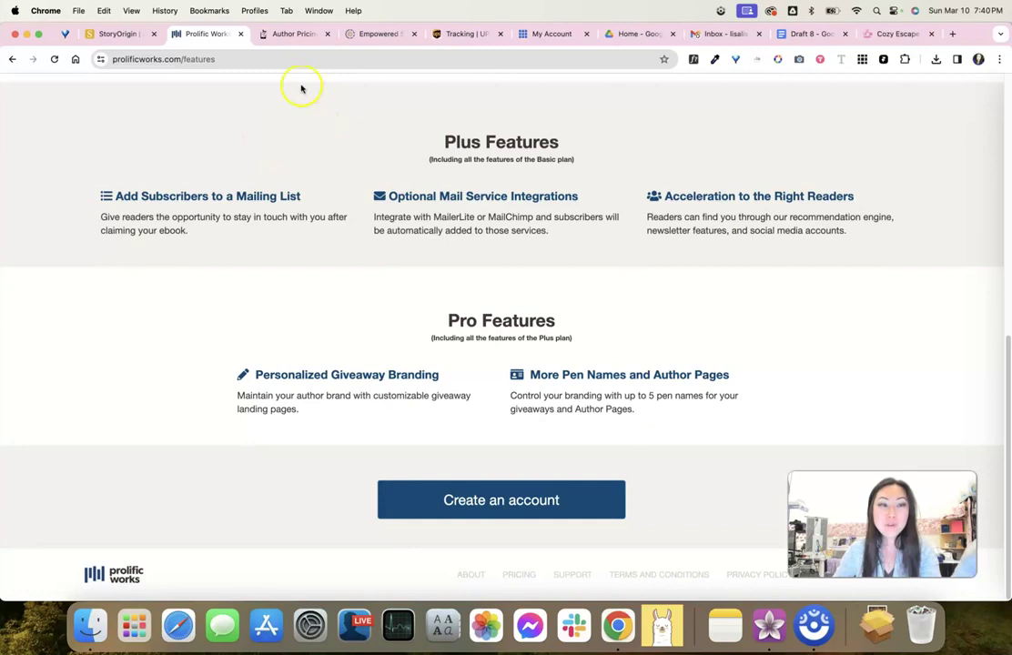
click(240, 36)
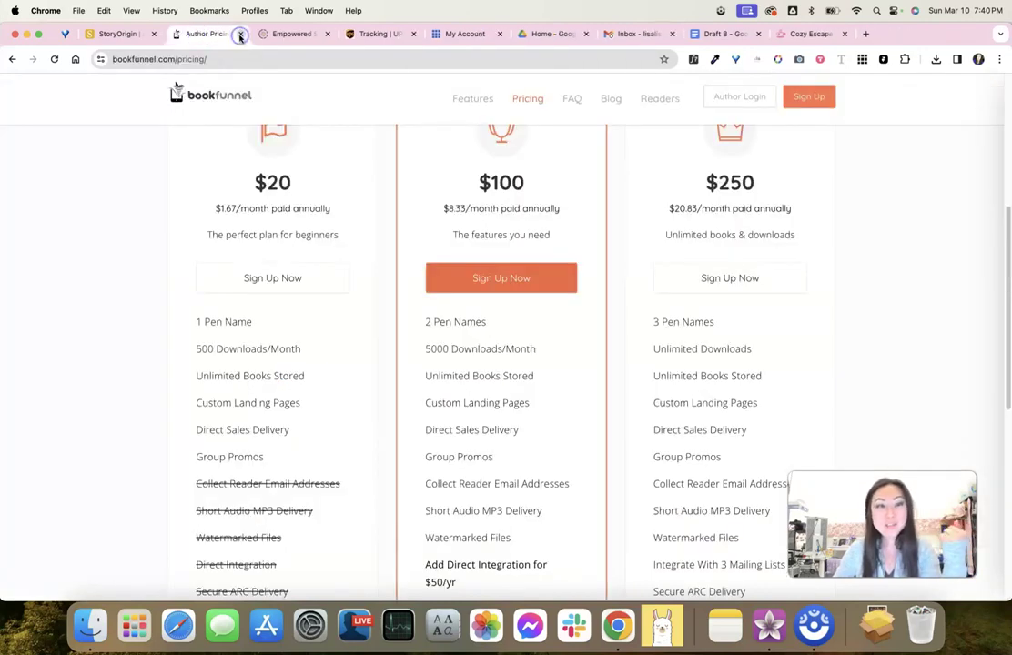
Return to StoryOrigin, enter its readers area and open the list of free ebook review copies
click(117, 36)
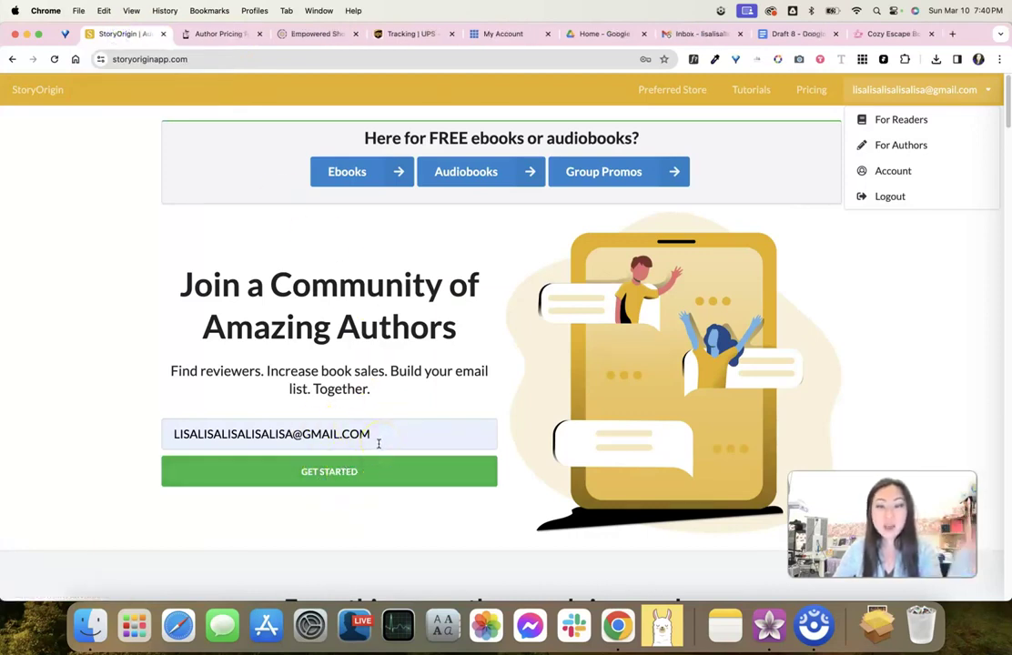
click(376, 458)
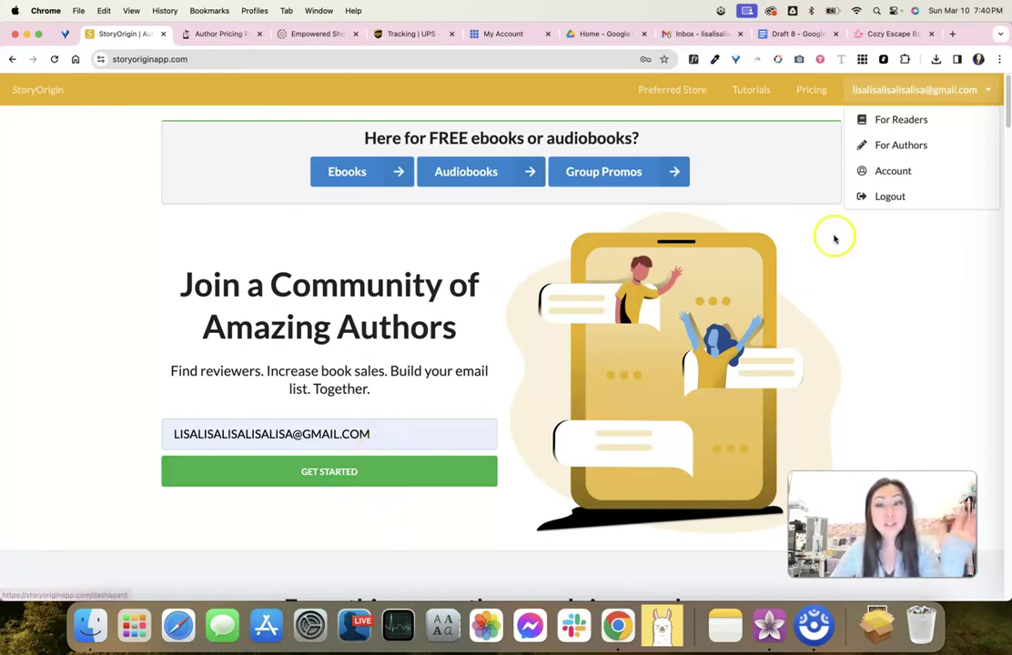
click(906, 291)
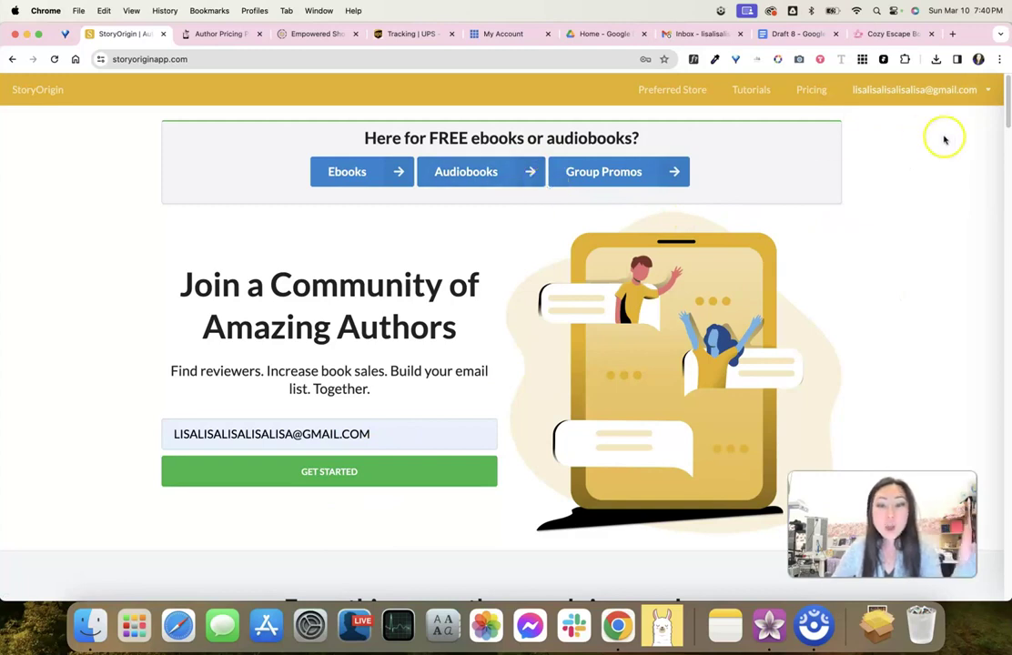
click(961, 95)
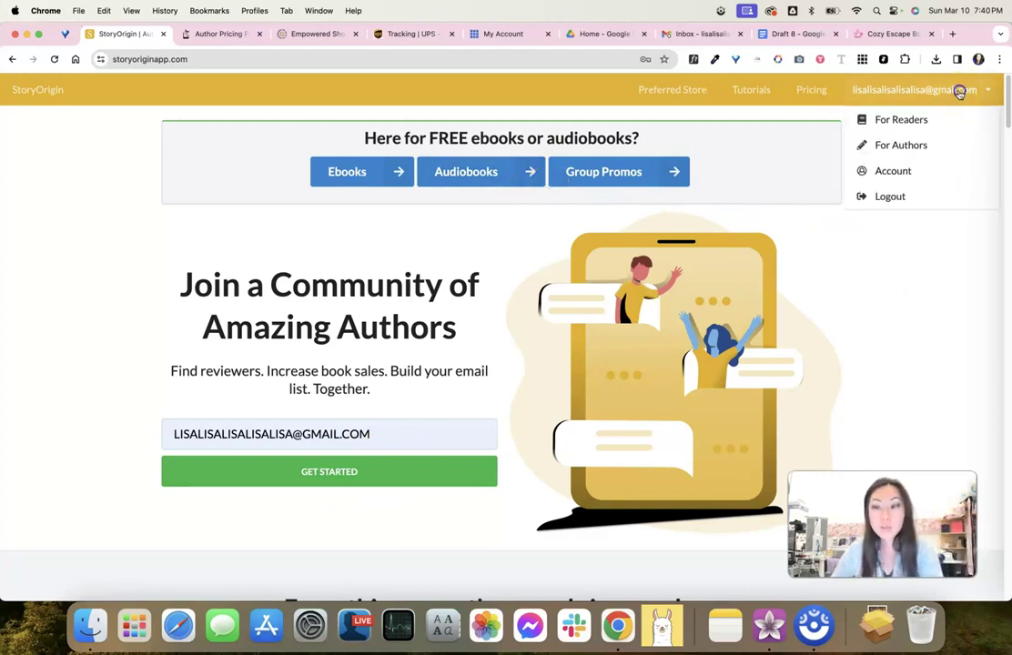
click(910, 120)
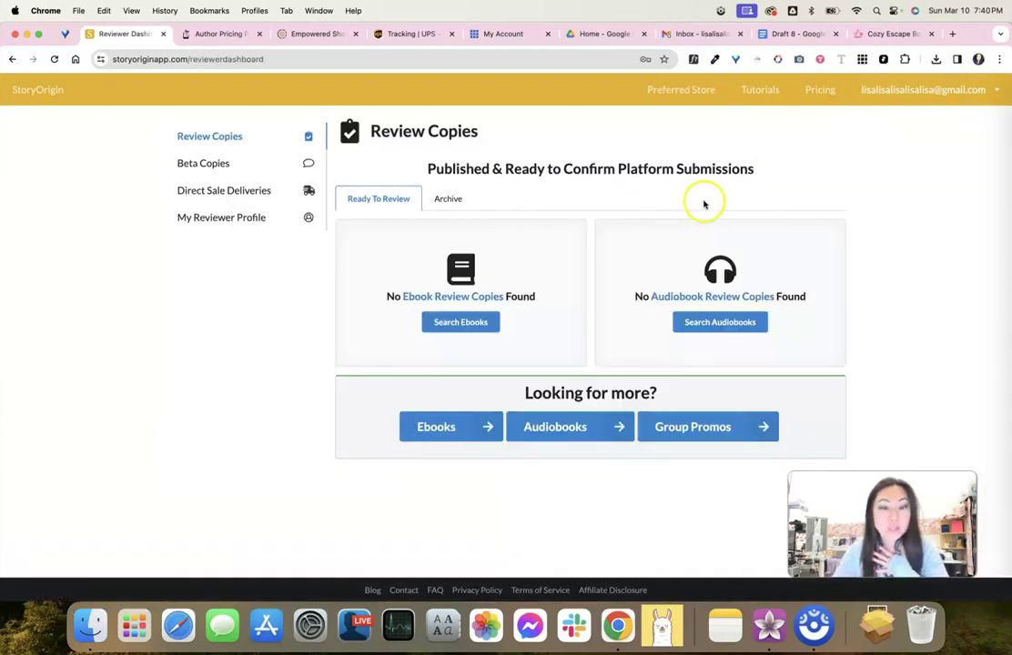
click(452, 431)
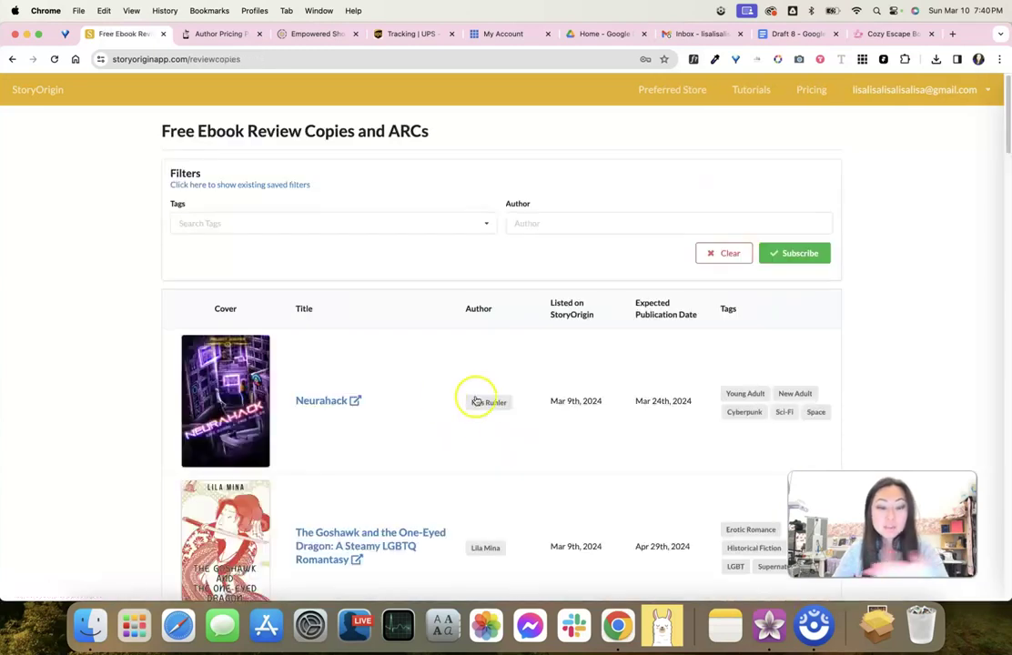
Skim the unfiltered list of free ebook review copies and close the Gmail inbox page
scroll(467, 414, down, 5)
scroll(467, 416, down, 3)
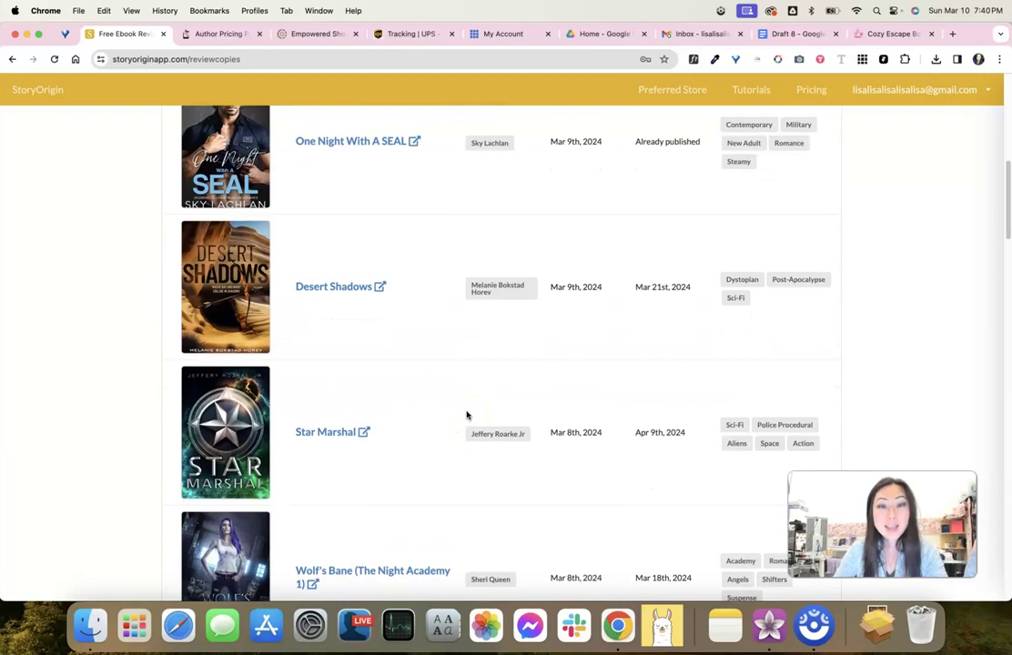
click(740, 34)
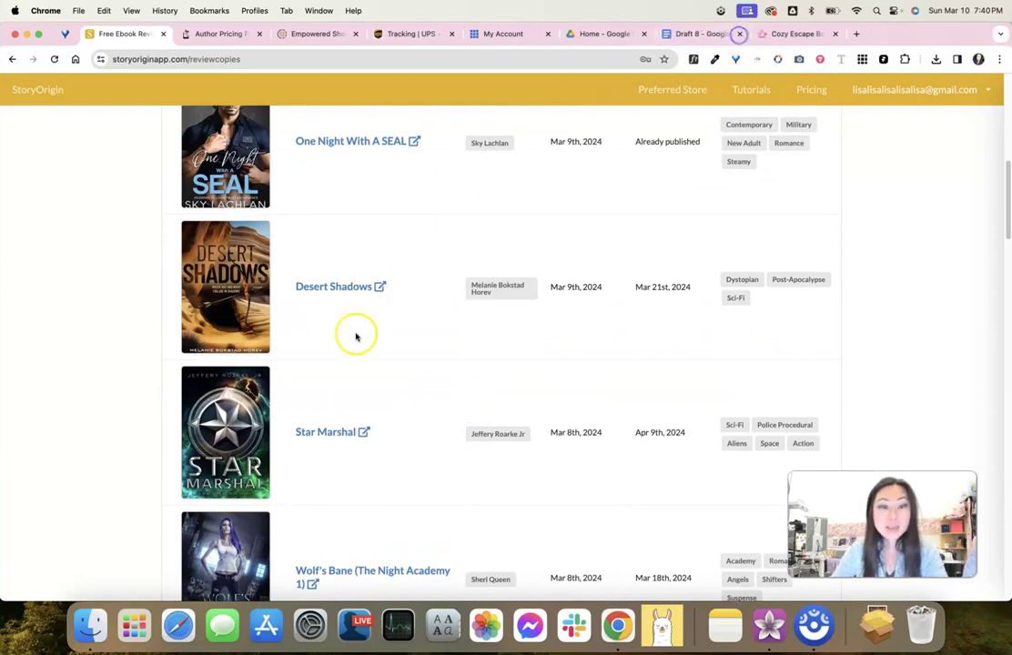
Filter the free ebook review copies by the Cozy tag
scroll(364, 309, up, 10)
click(369, 223)
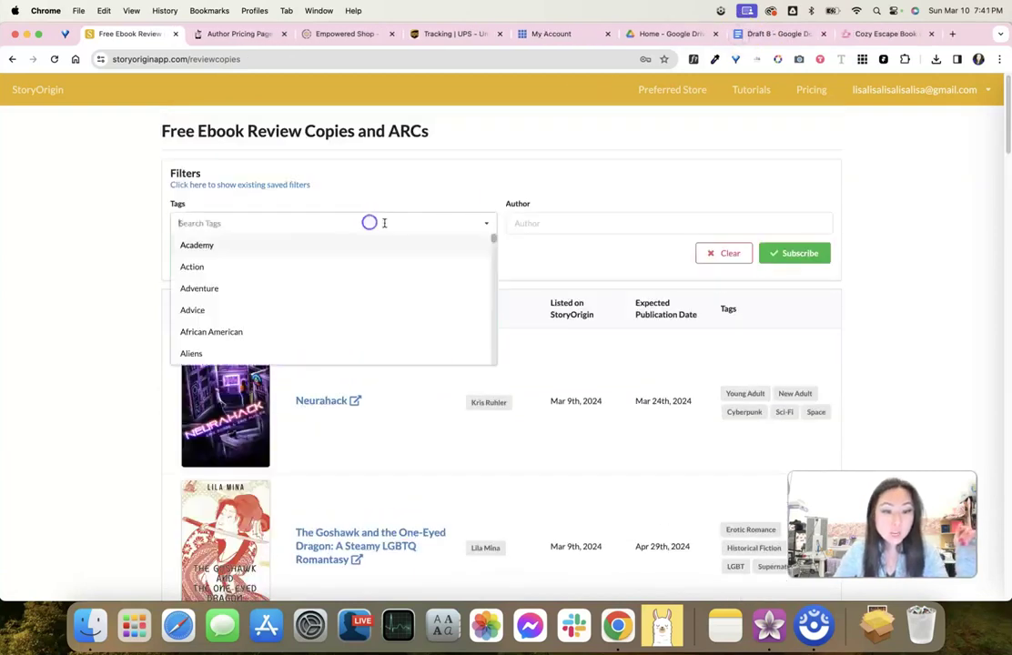
scroll(261, 303, down, 6)
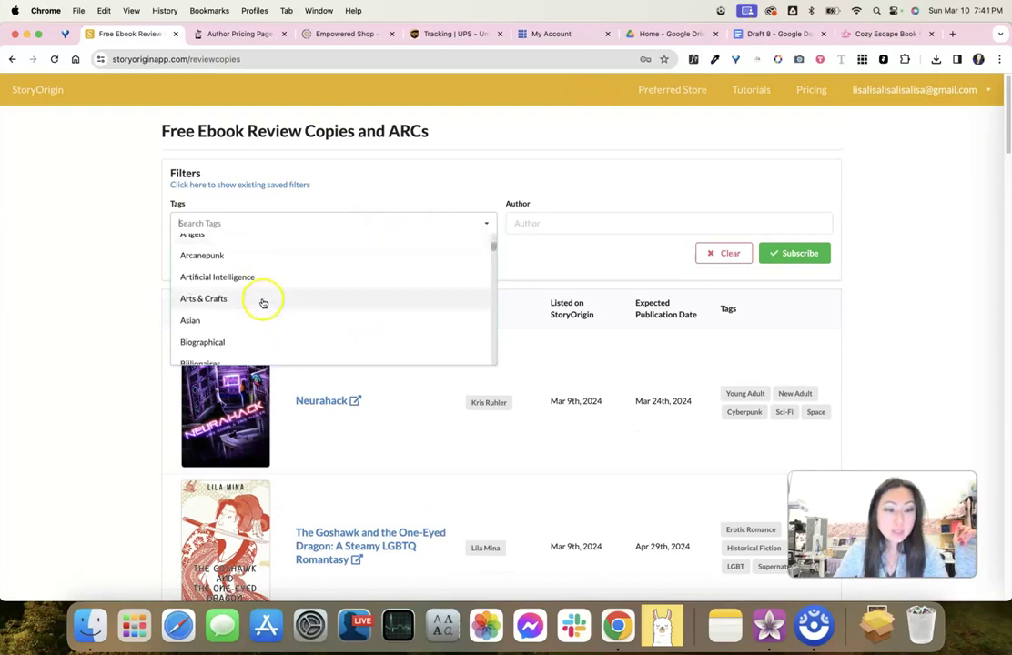
scroll(263, 303, down, 3)
scroll(263, 305, down, 5)
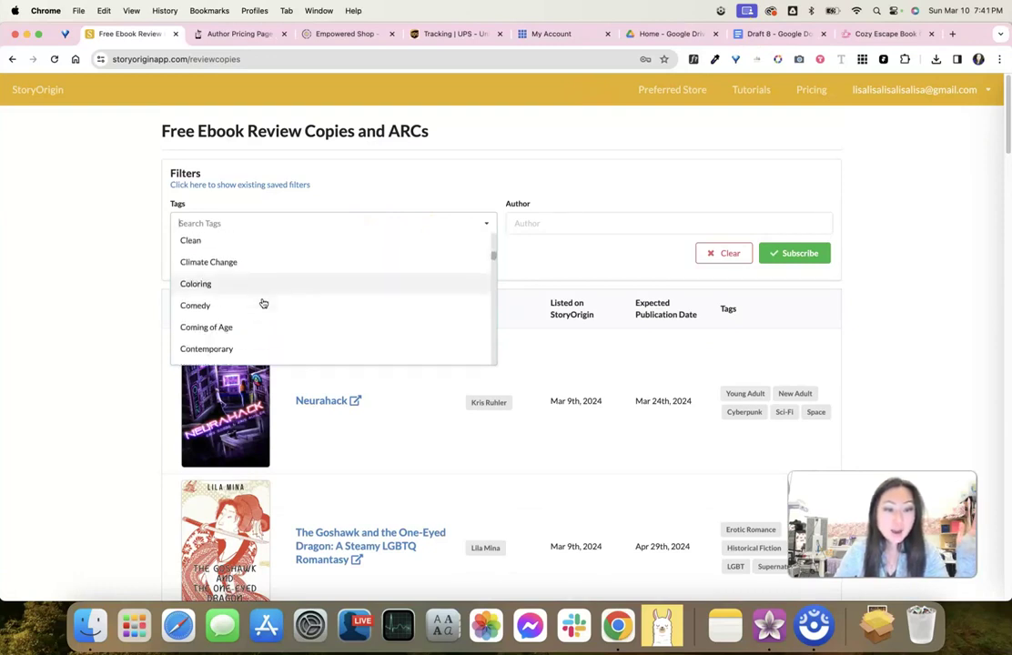
scroll(262, 308, down, 4)
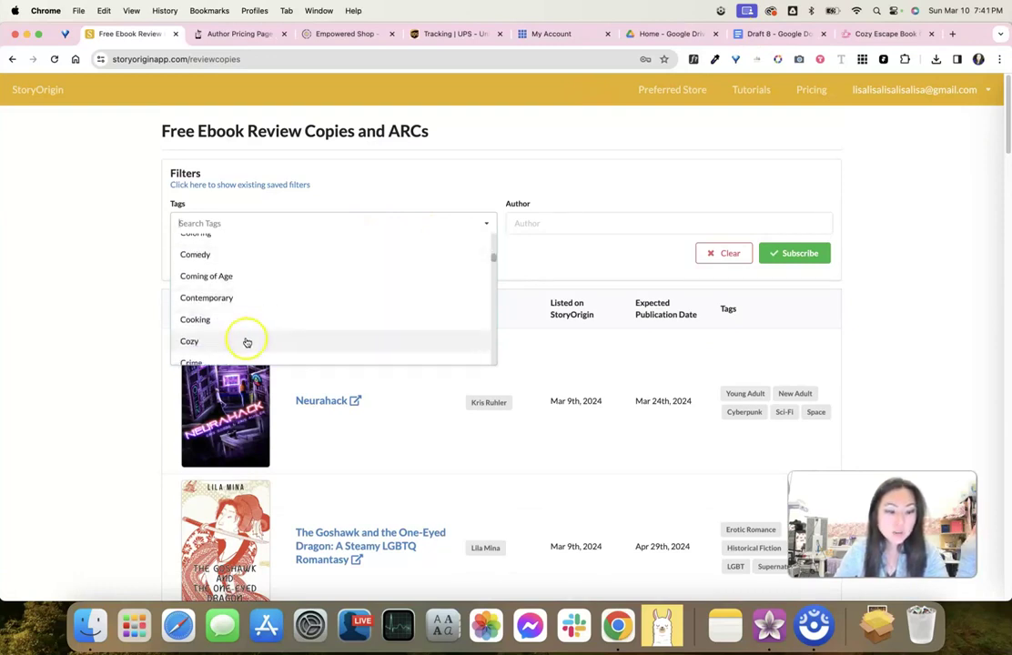
click(248, 342)
Add the Mystery and Amateur Sleuth tags to the ebook filter
text(myst)
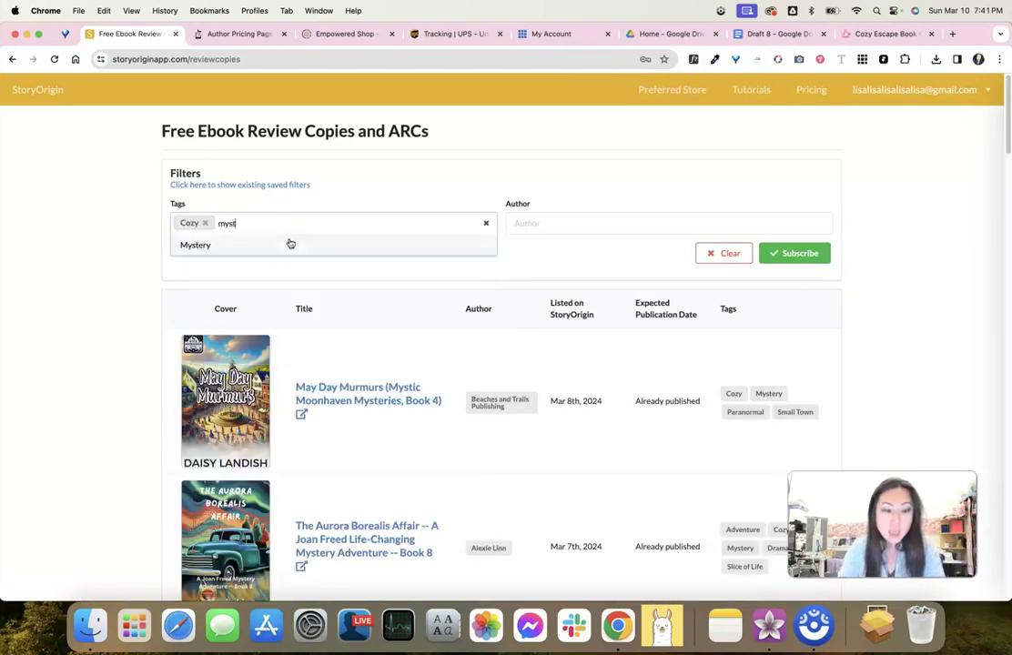
text(er)
click(298, 247)
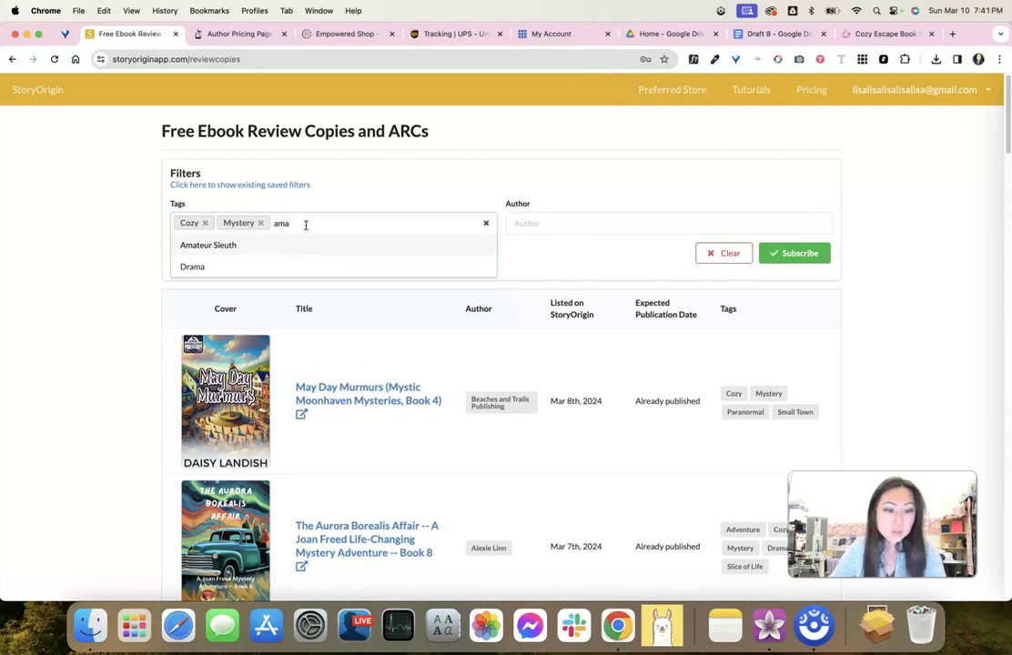
click(305, 243)
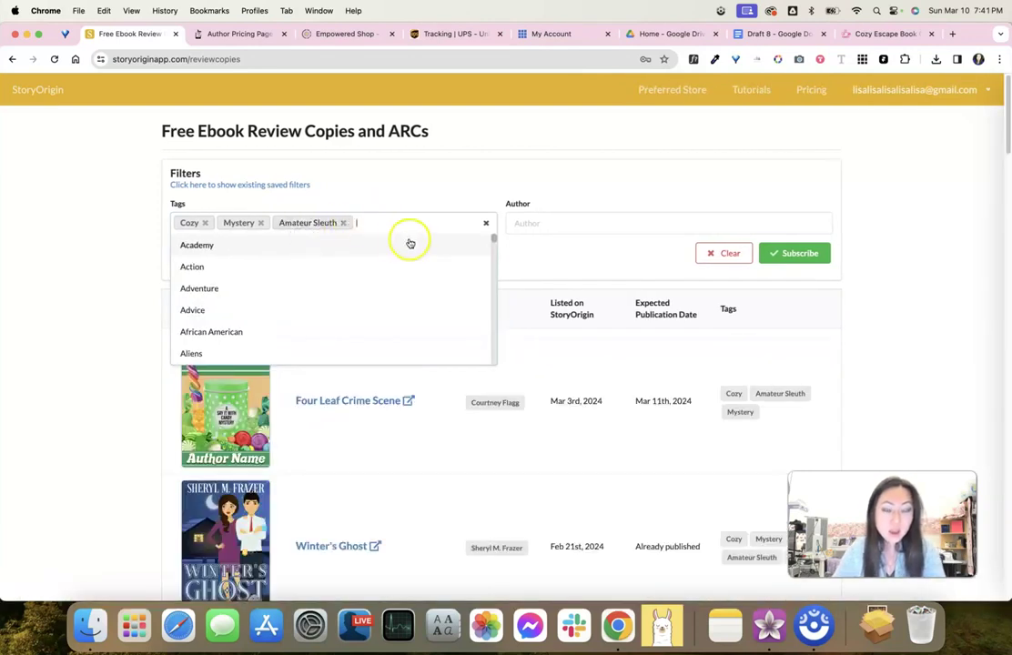
click(539, 179)
Browse the filtered ebooks and open the page for "The Peculiar Case of the Petersburg Professor"
scroll(383, 269, down, 2)
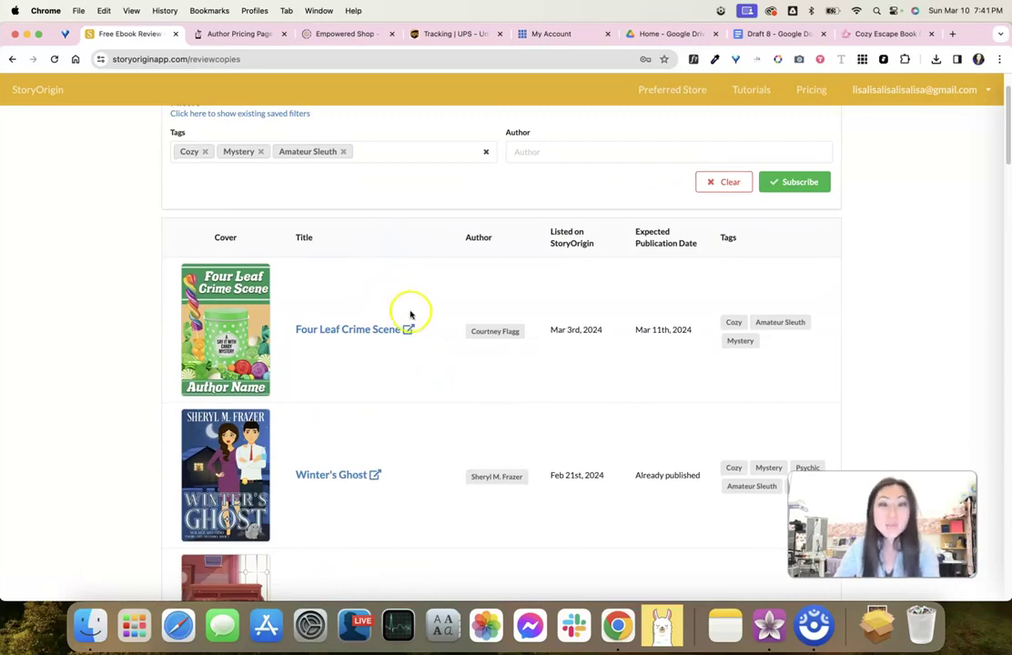
scroll(546, 319, down, 1)
scroll(747, 355, down, 2)
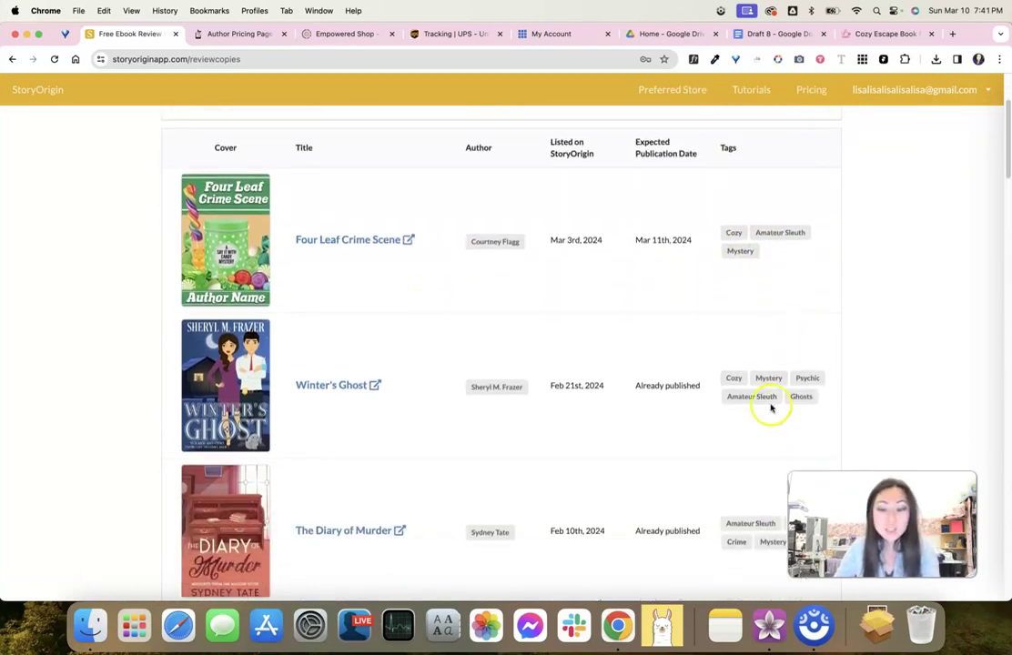
scroll(789, 398, down, 5)
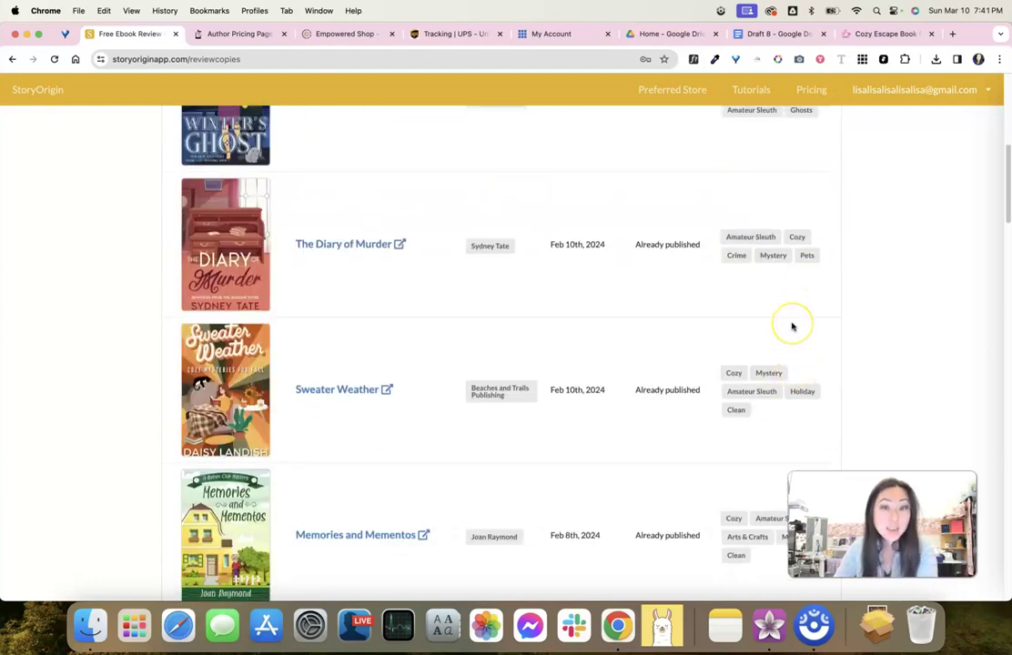
scroll(791, 334, down, 6)
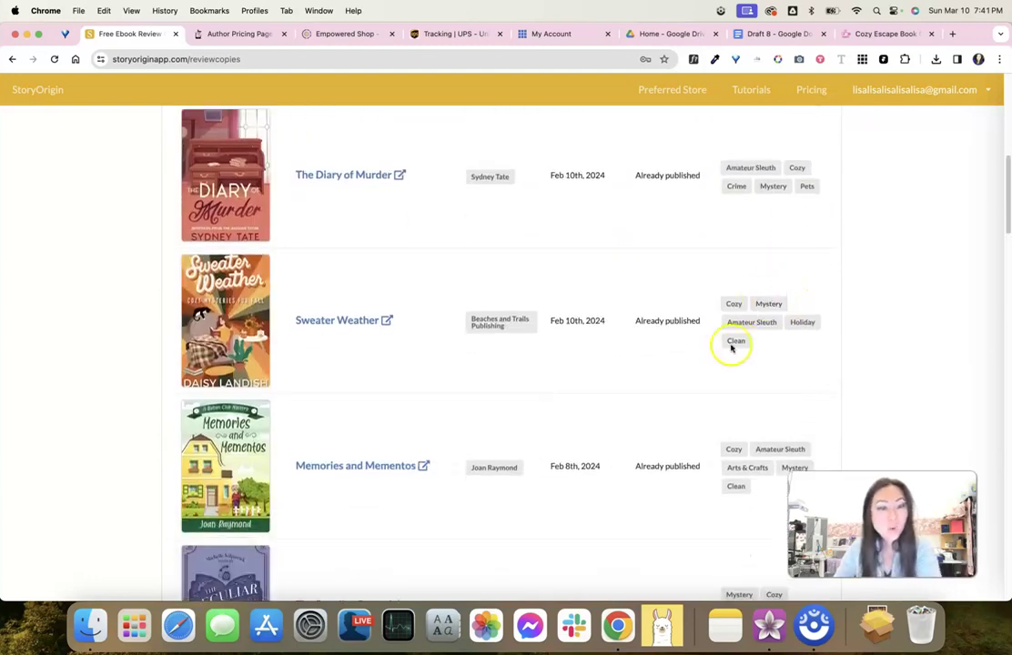
scroll(283, 358, down, 2)
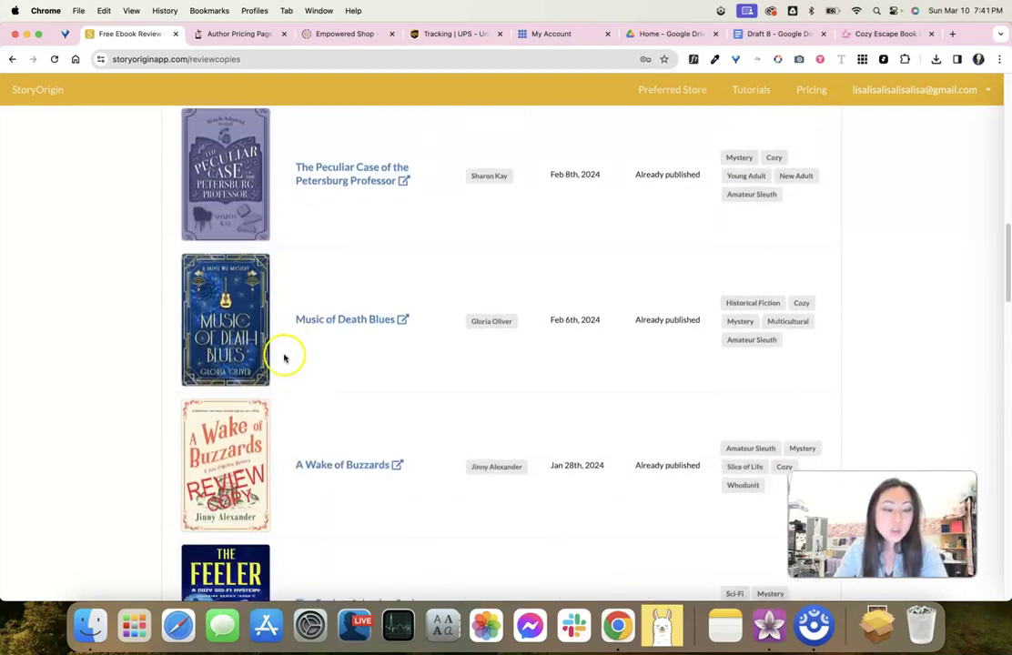
click(371, 181)
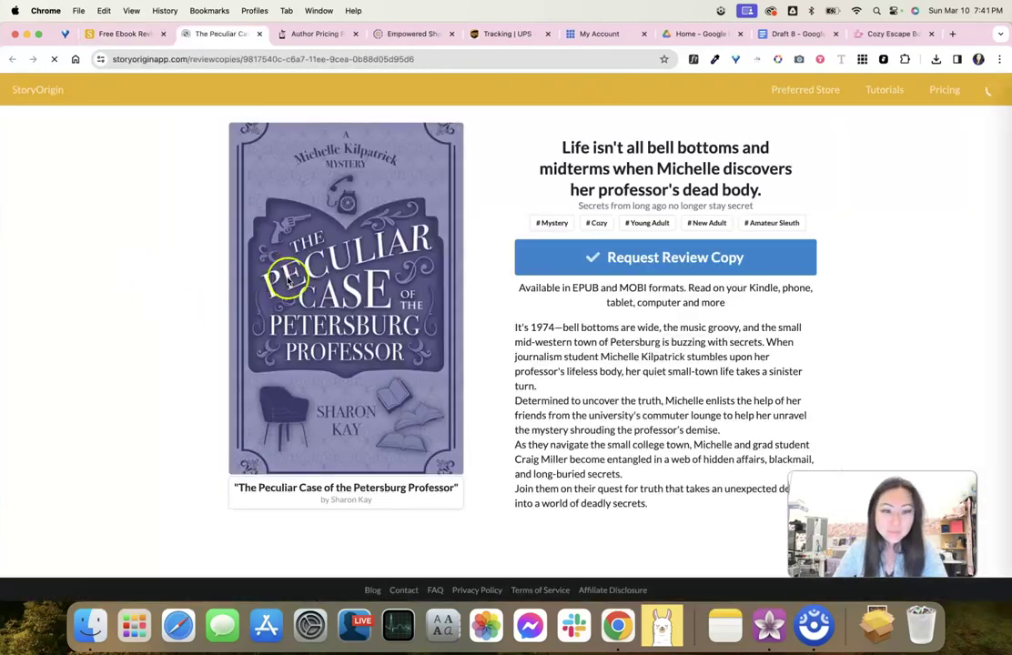
Open the review copy request form for "The Peculiar Case of the Petersburg Professor" and view its sample download options
click(655, 258)
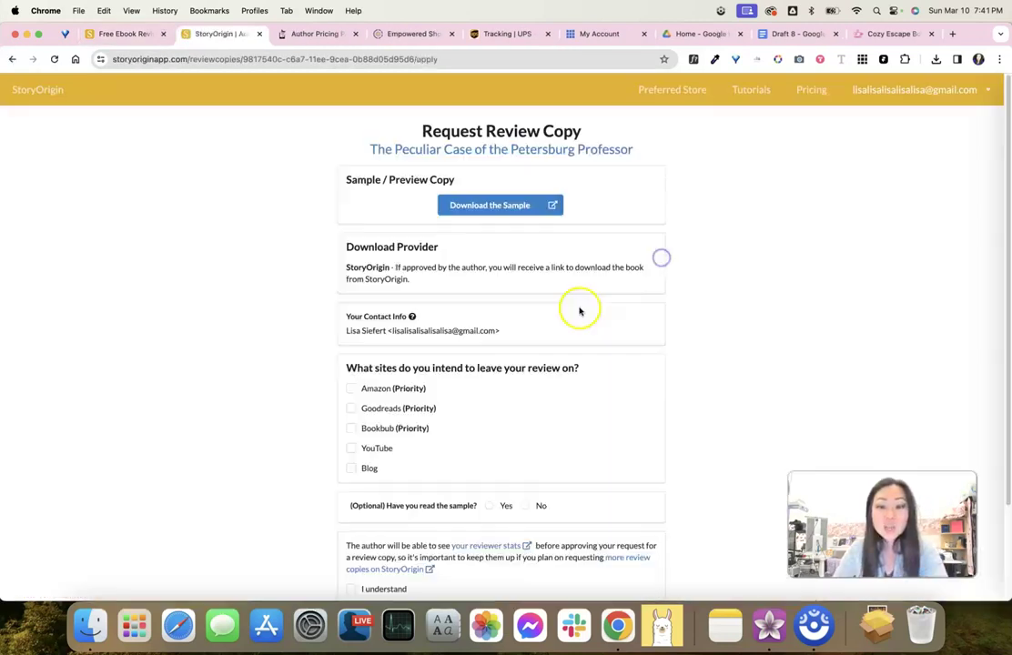
click(486, 205)
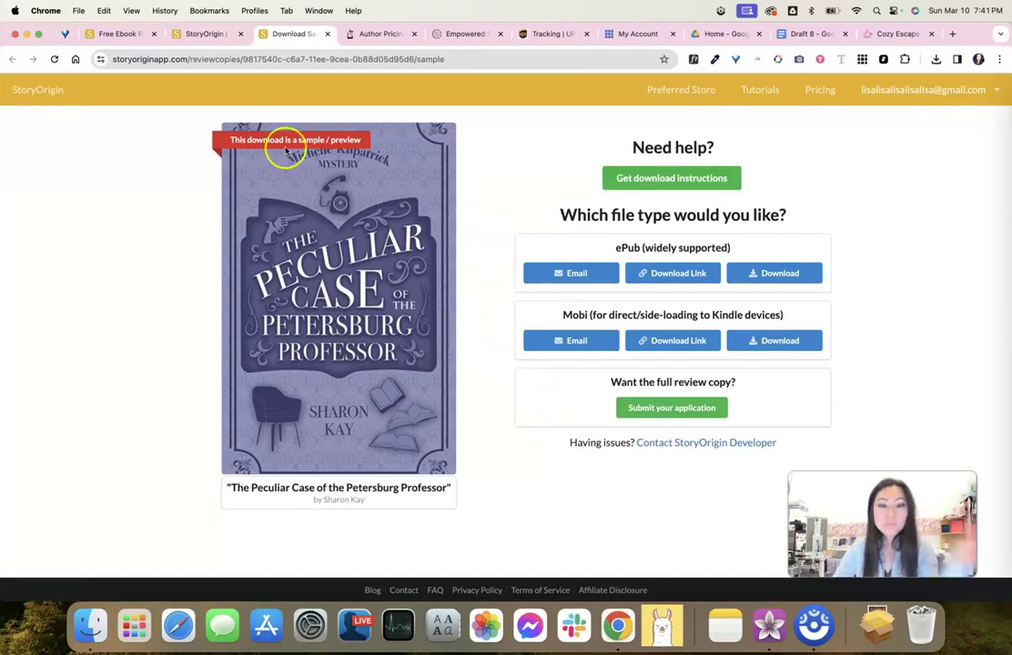
click(209, 33)
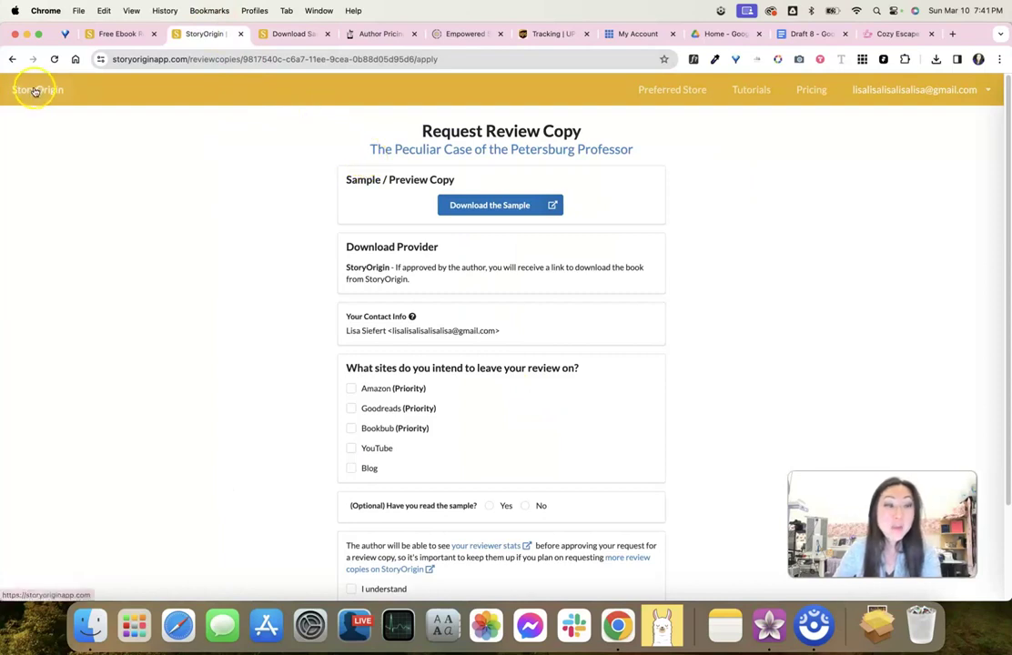
Return to the reviewer dashboard from the ebook list and open the free audiobook promo codes list
click(100, 35)
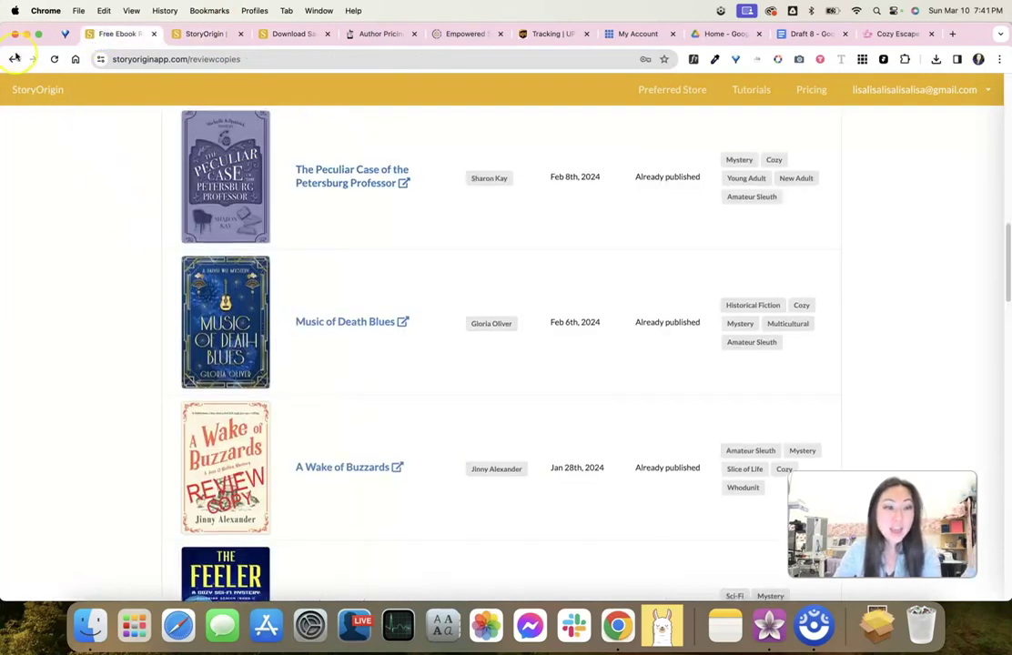
click(11, 60)
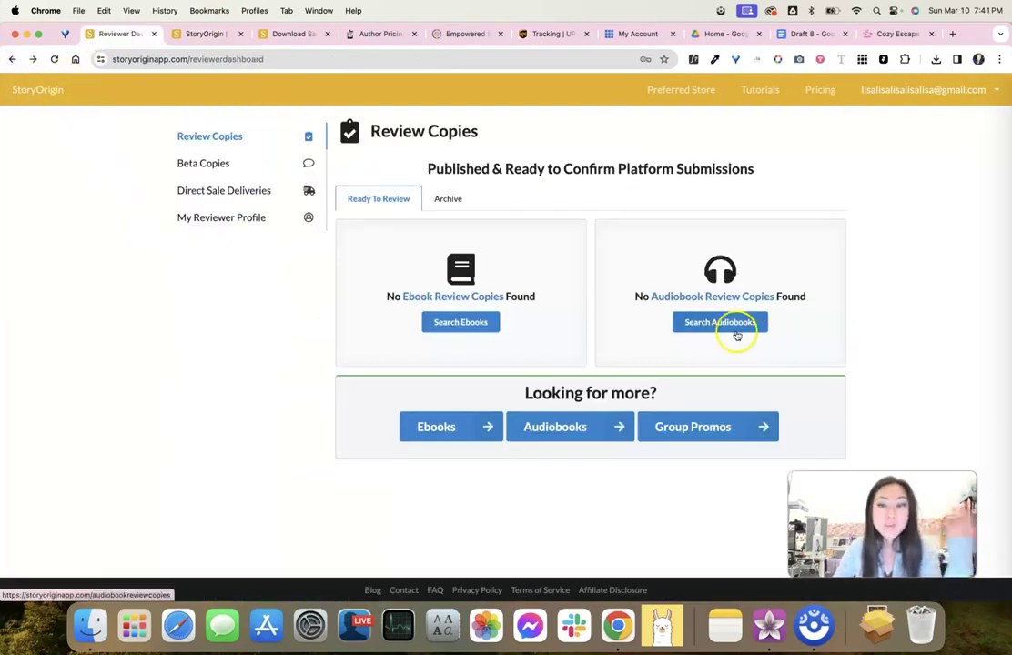
click(568, 427)
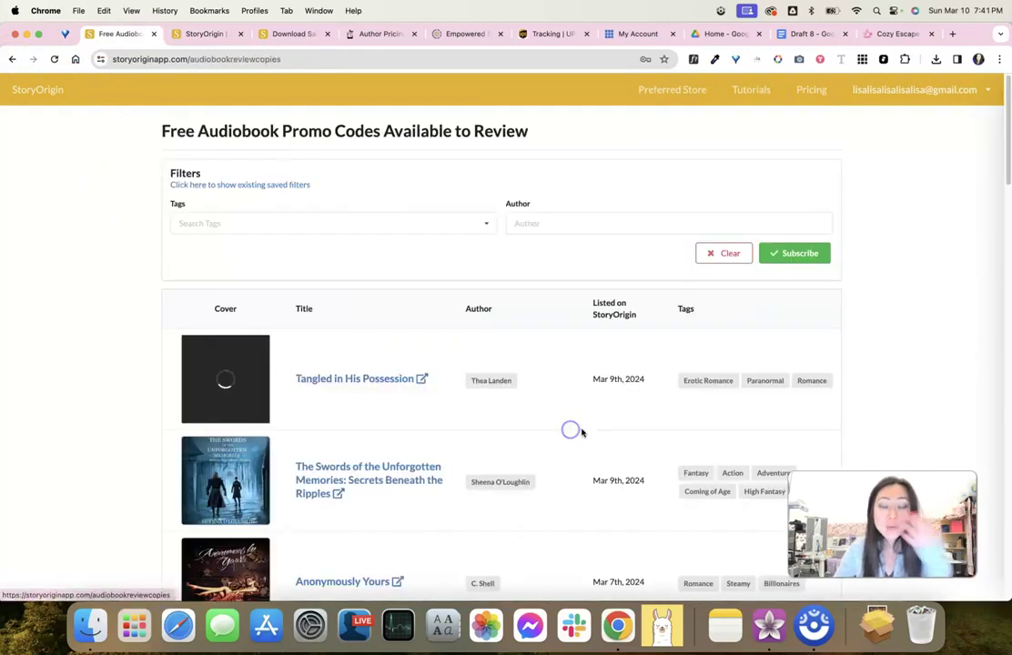
Filter the free audiobook promo codes by the Cozy and Mystery tags
click(369, 227)
text(cozy)
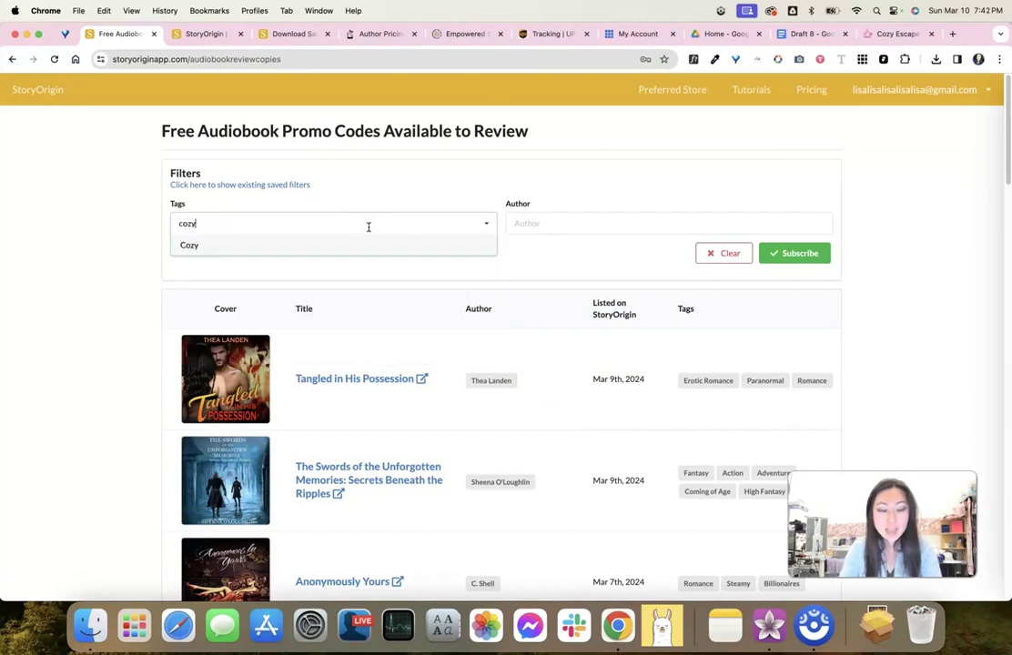
key(Return)
text(myster)
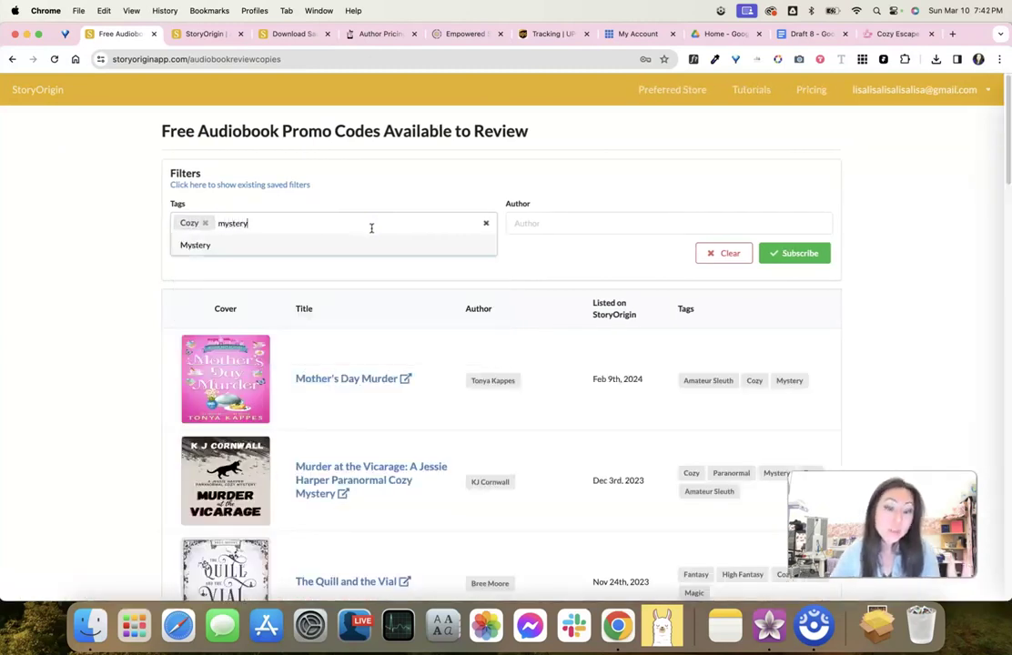
text(y)
key(Return)
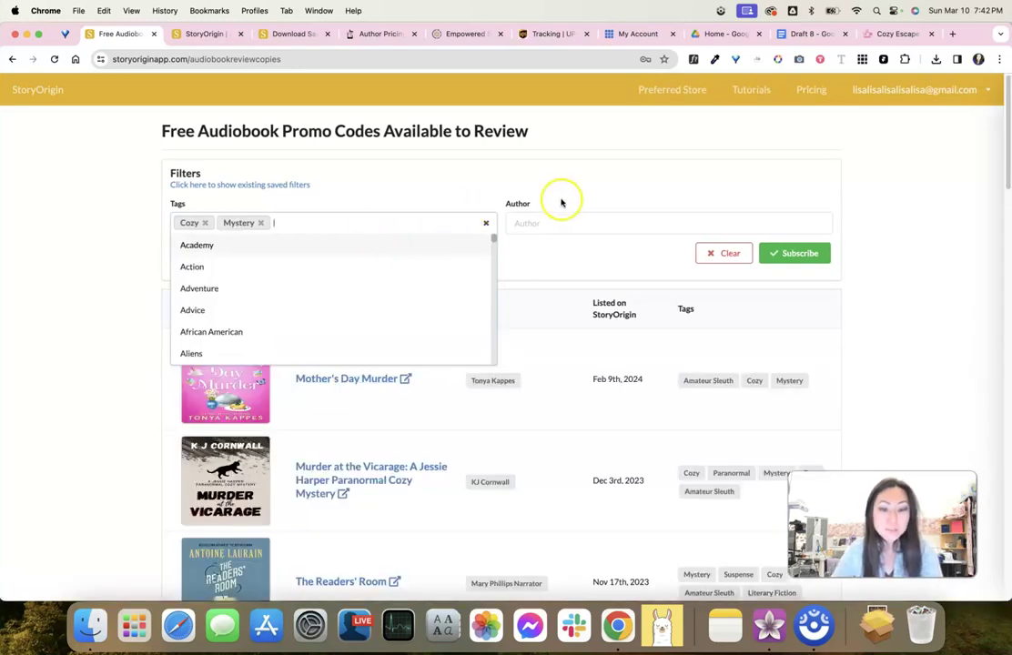
click(574, 203)
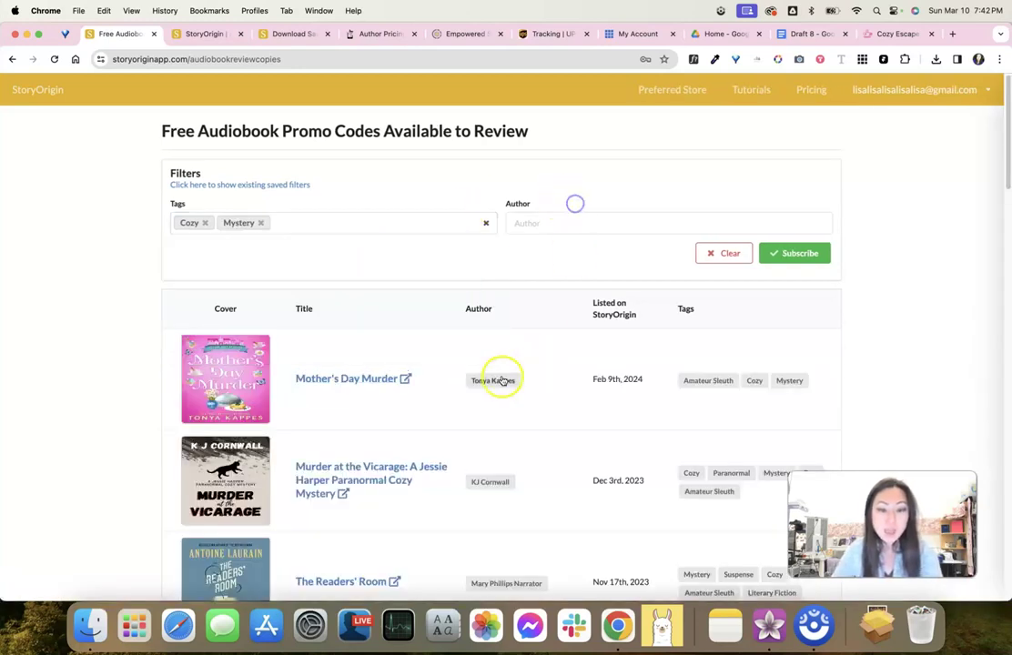
Open the page for the audiobook "Mother's Day Murder" and look over its review copy request form
click(364, 380)
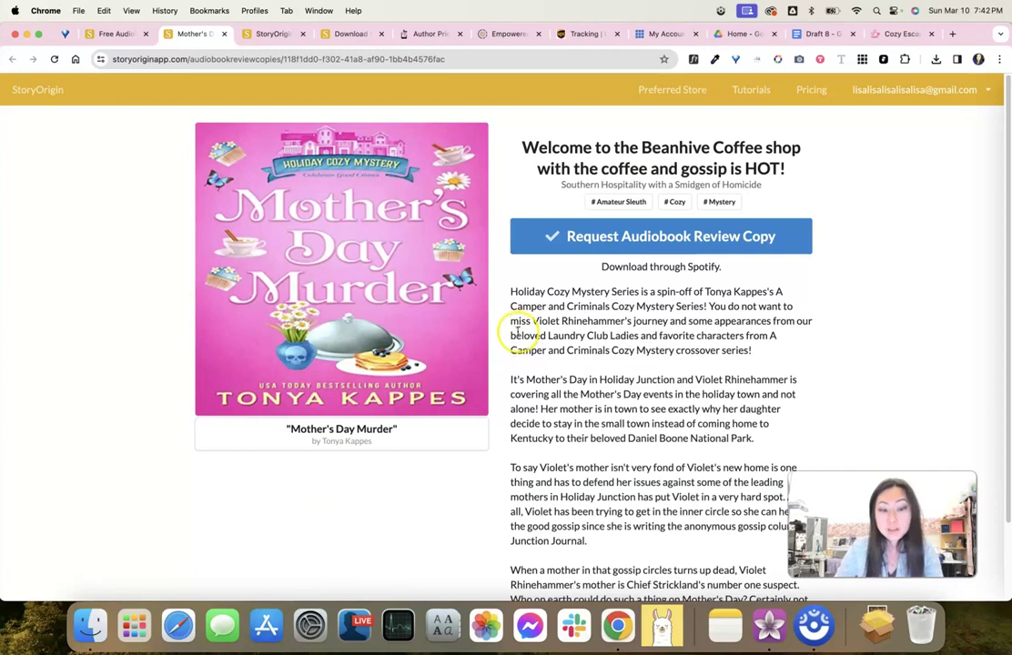
click(648, 238)
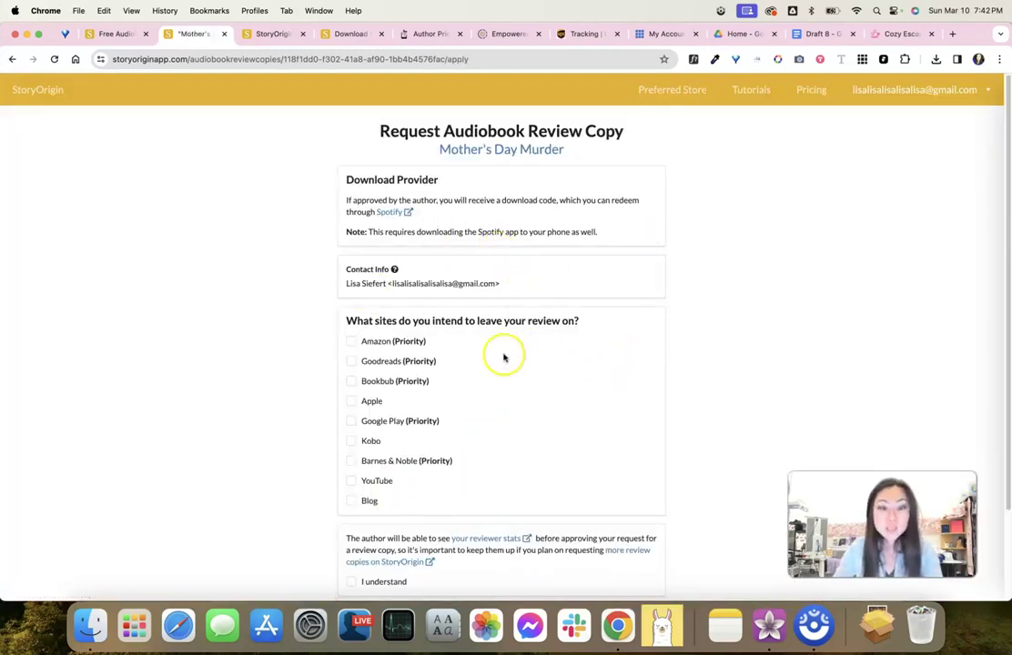
scroll(492, 364, down, 3)
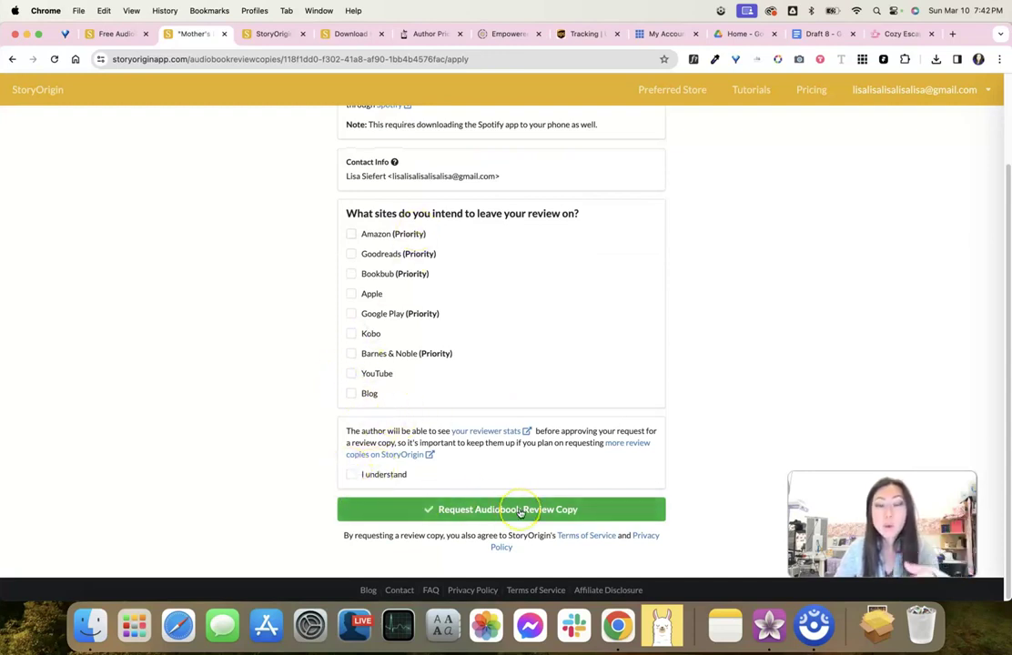
Try to request the audiobook review copy with the reviewer stats notice acknowledged and Amazon chosen as the review site
click(351, 474)
click(453, 511)
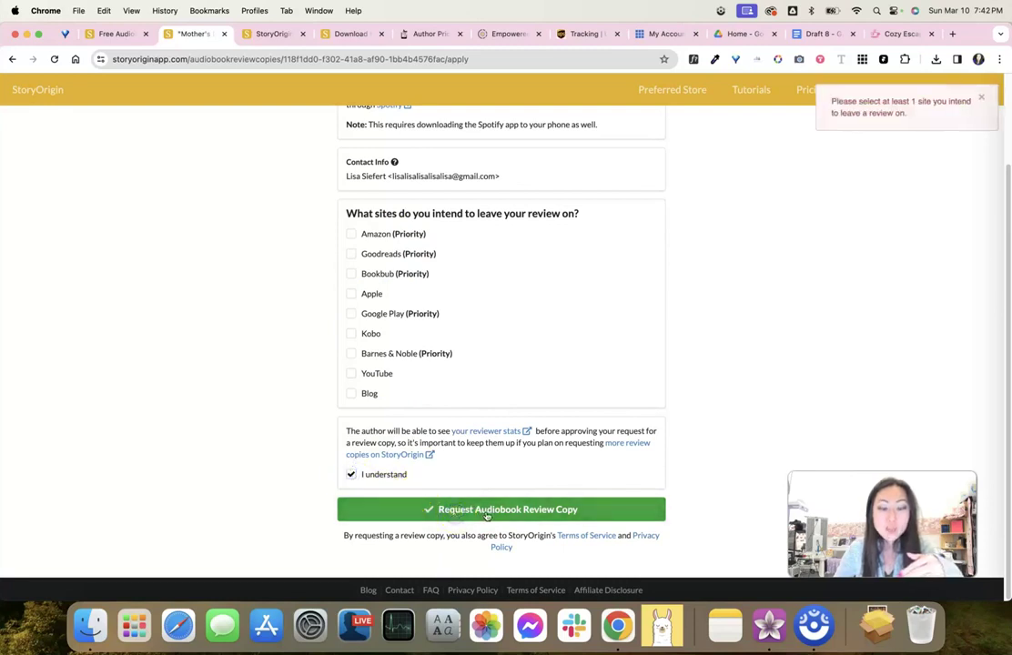
click(351, 234)
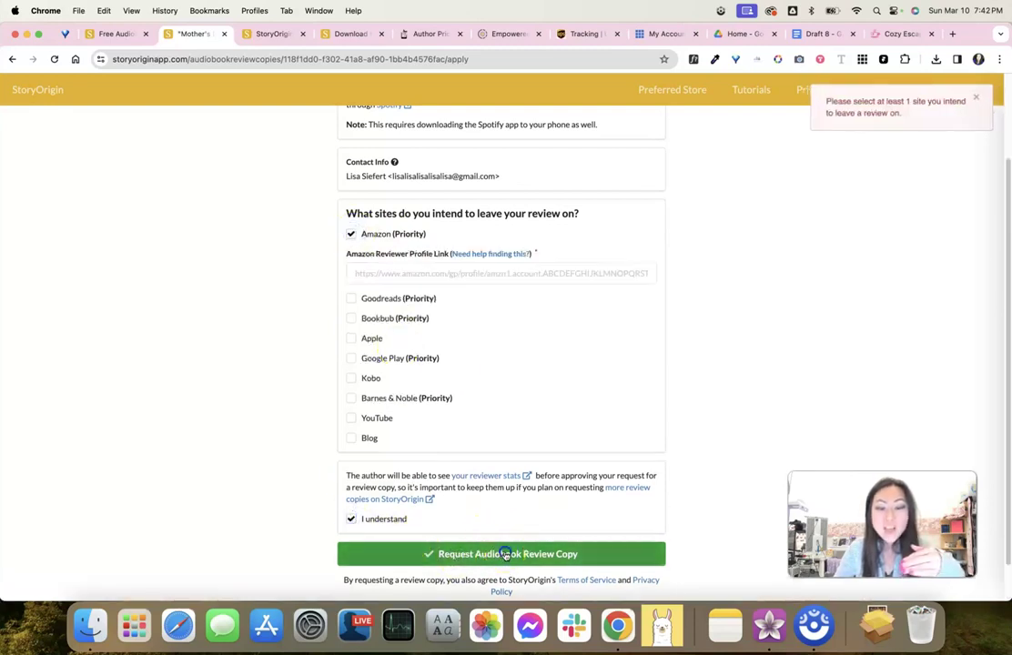
click(503, 552)
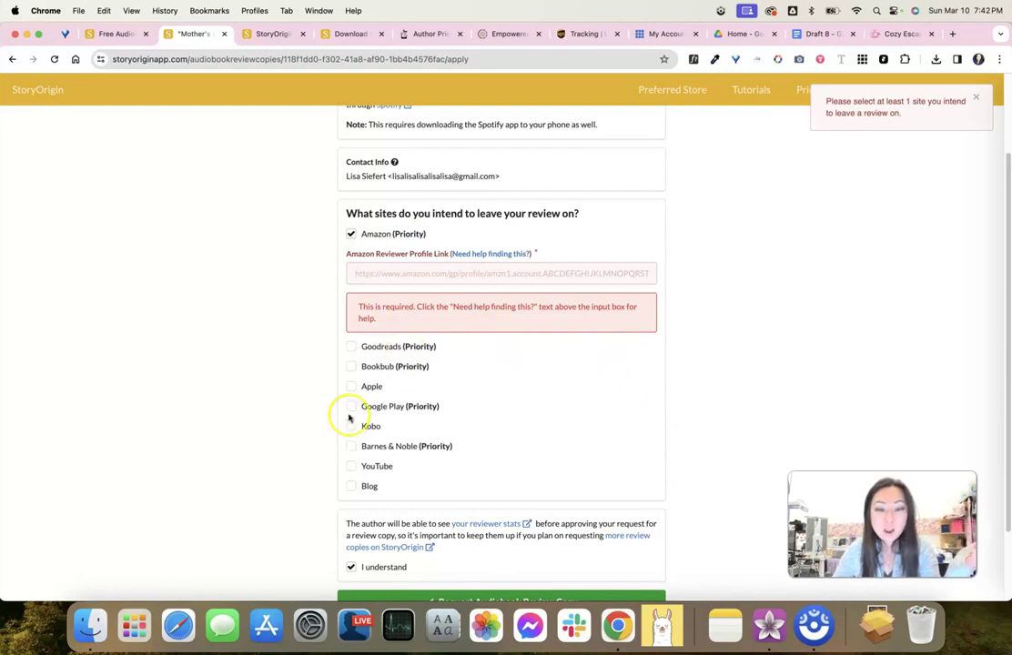
Add Goodreads as an intended review site and examine the reviewer profile link fields in the request form
click(352, 348)
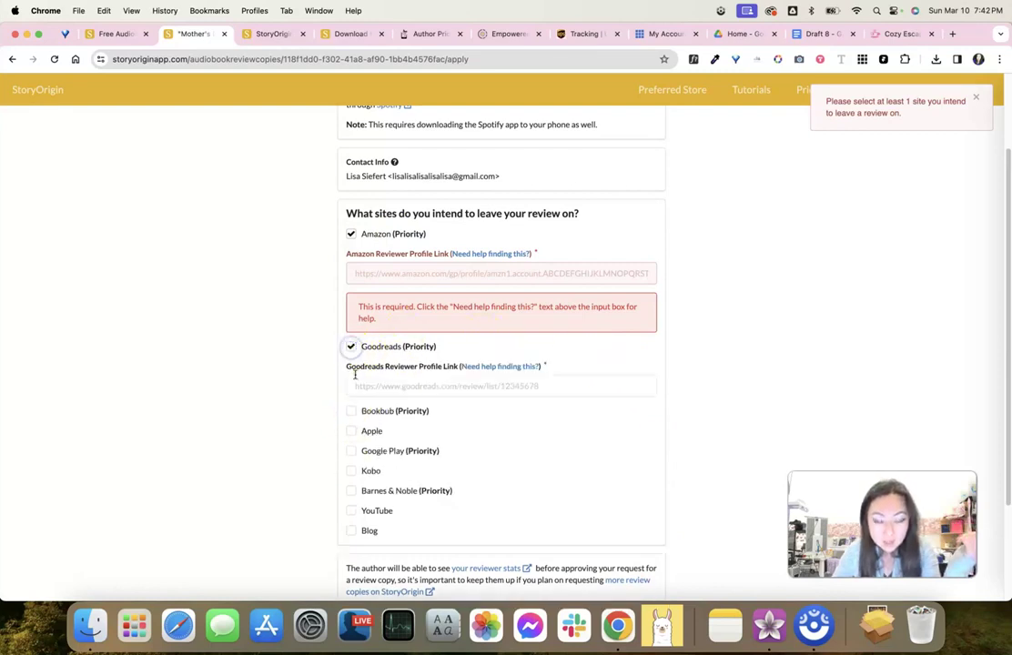
scroll(355, 375, down, 3)
click(392, 282)
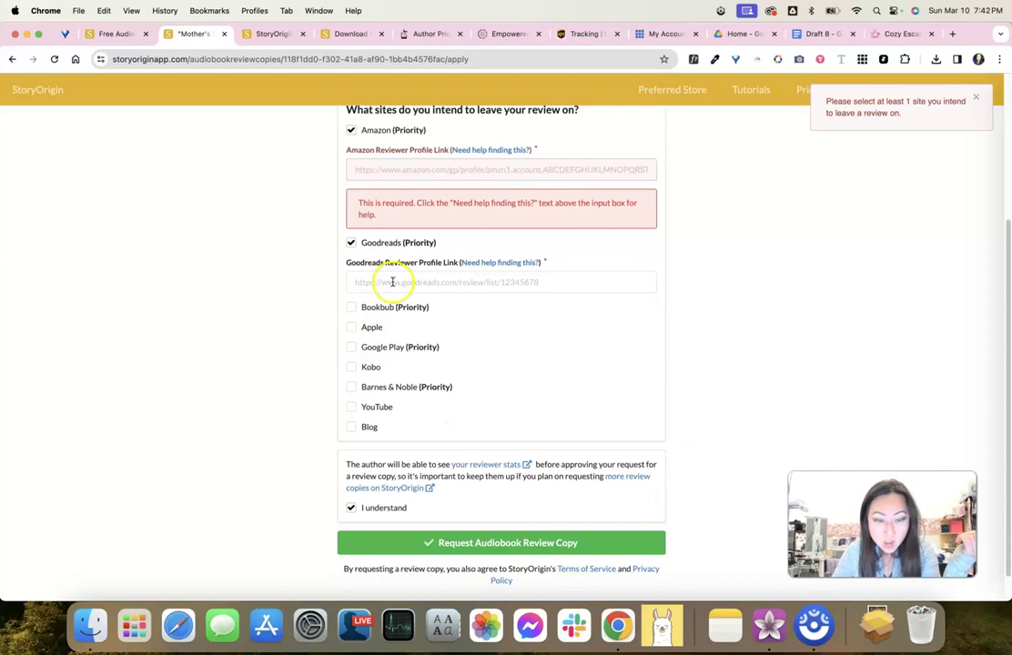
click(447, 285)
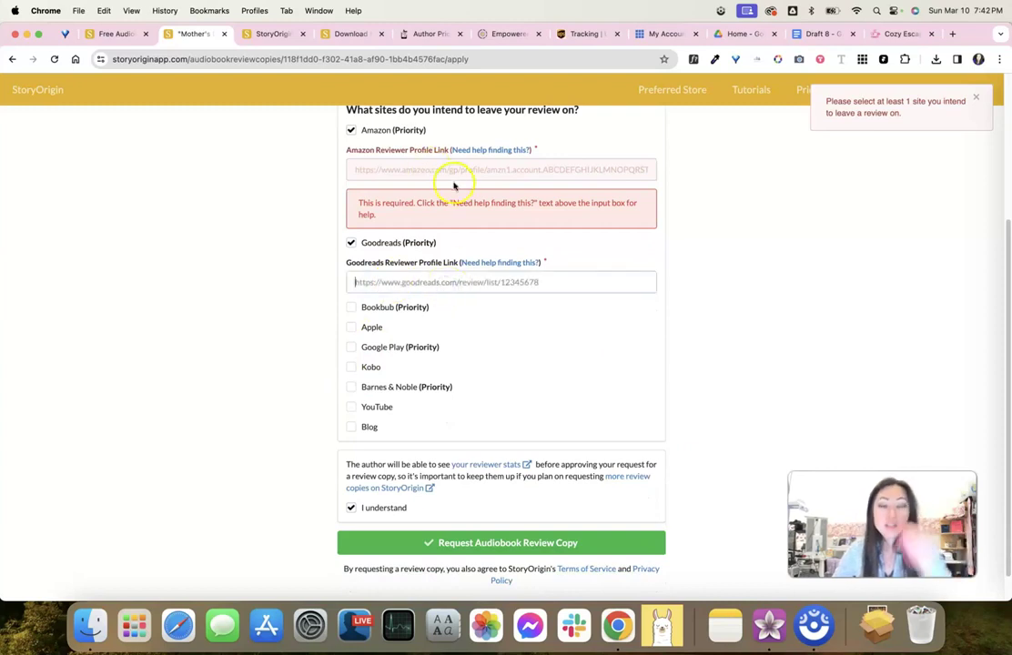
scroll(574, 352, down, 1)
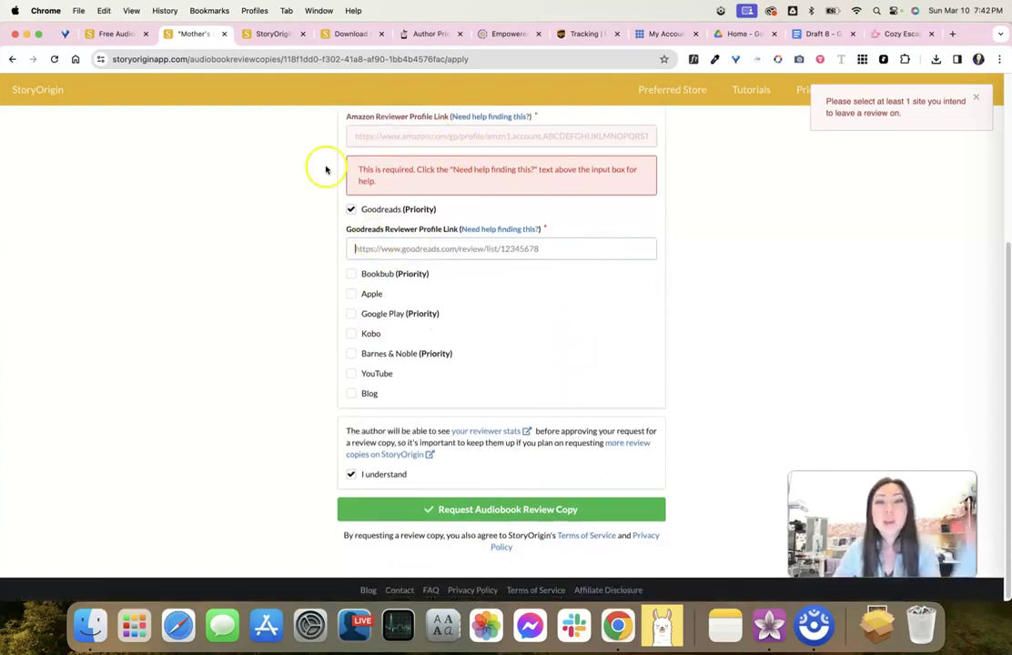
scroll(339, 200, up, 6)
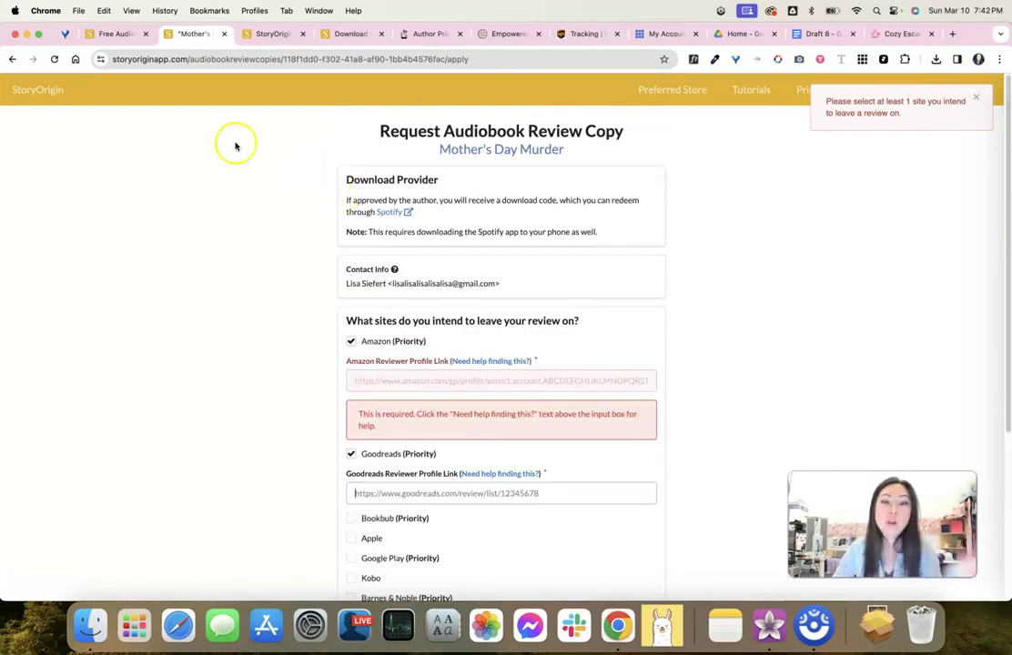
Close both review copy request pages and open the group promos list from the StoryOrigin homepage
click(224, 35)
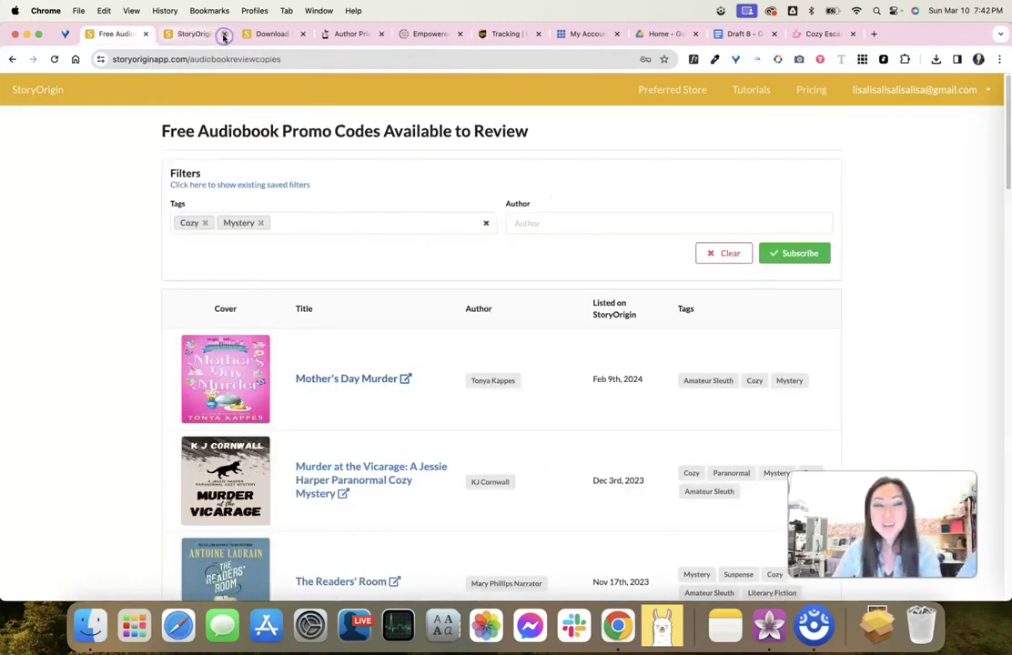
click(224, 34)
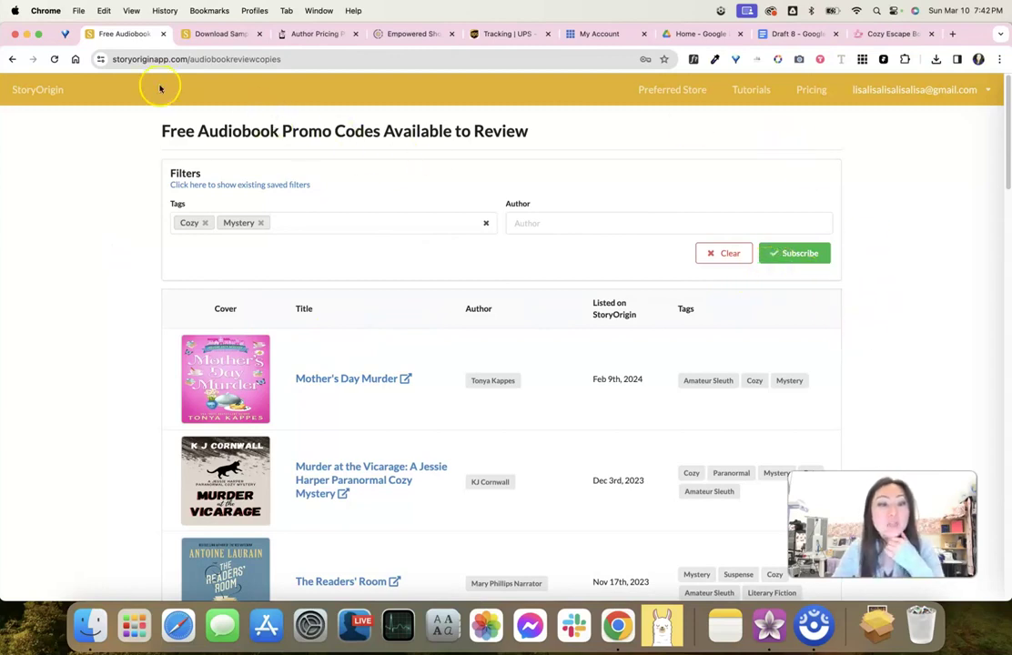
click(27, 94)
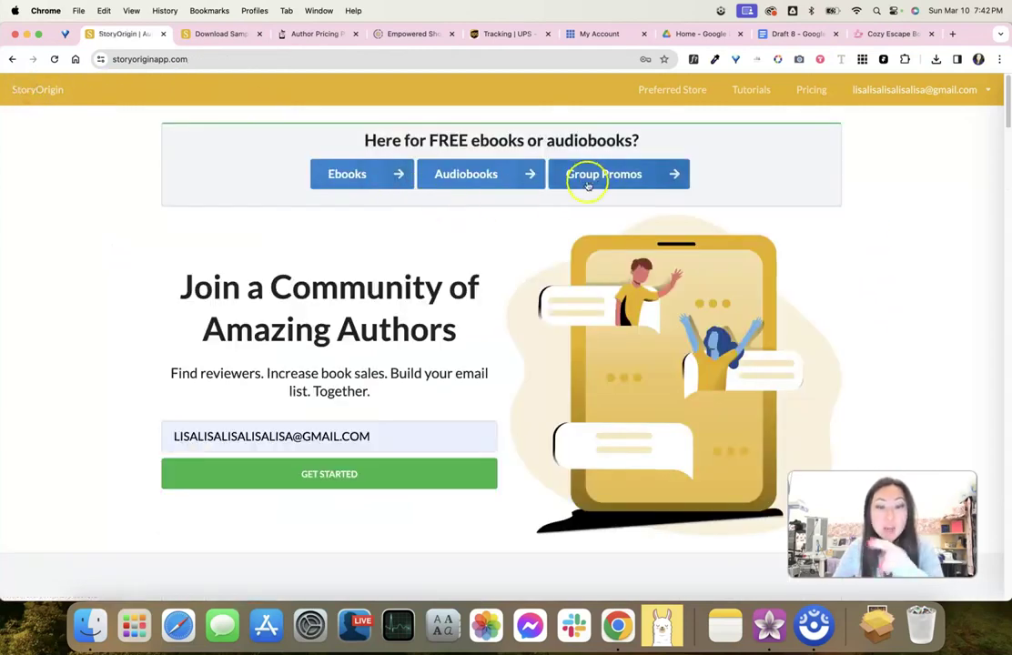
click(618, 179)
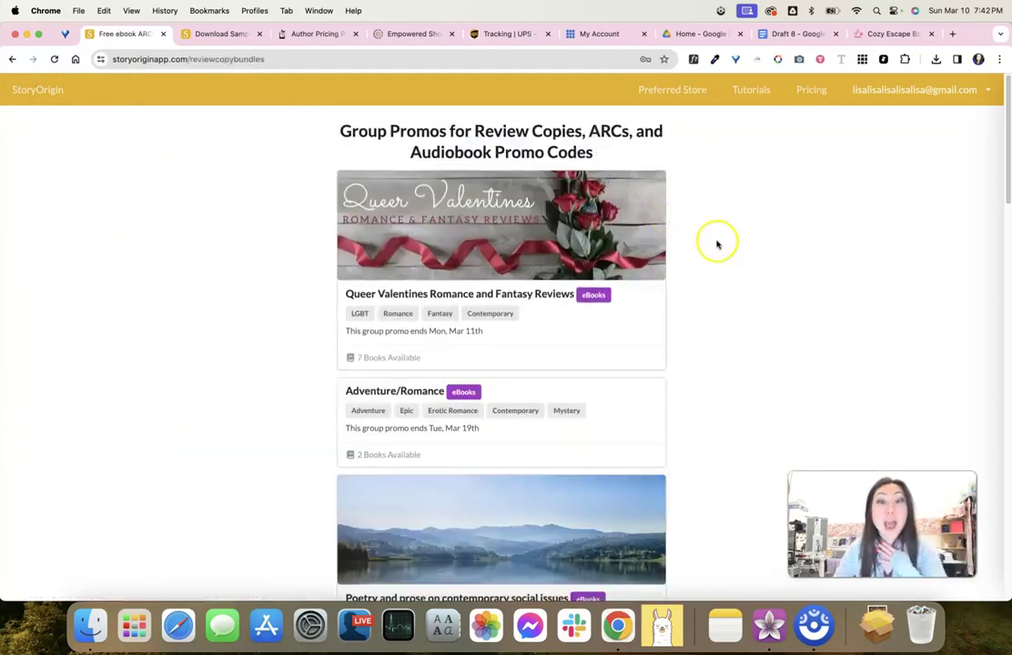
Browse the group promos for review copies and audiobook codes and open the "It's Complicated" romance promo
scroll(670, 290, down, 5)
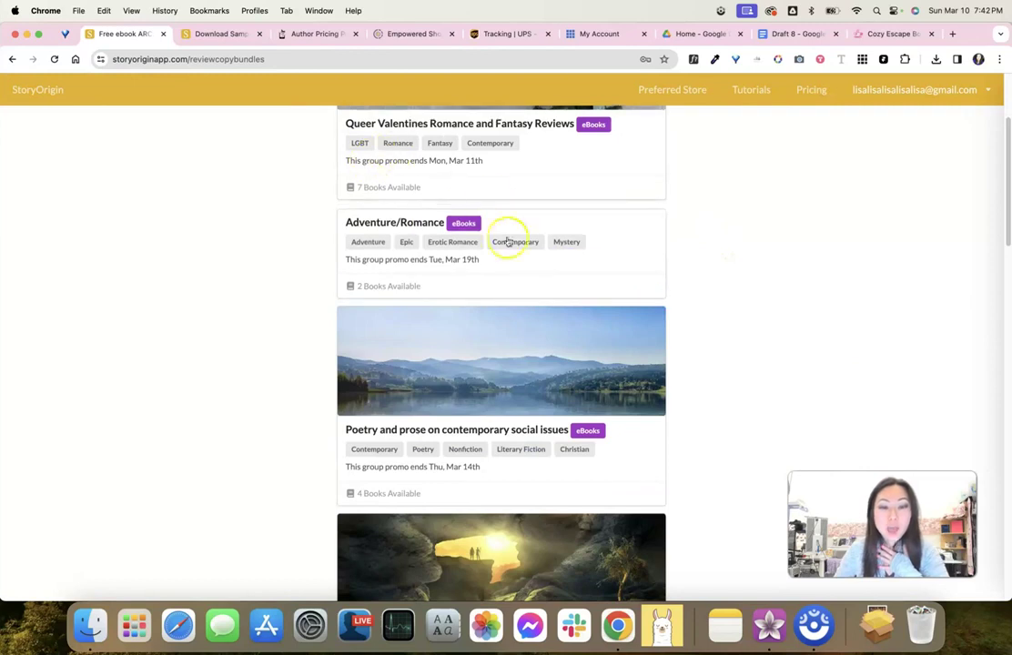
scroll(601, 312, down, 3)
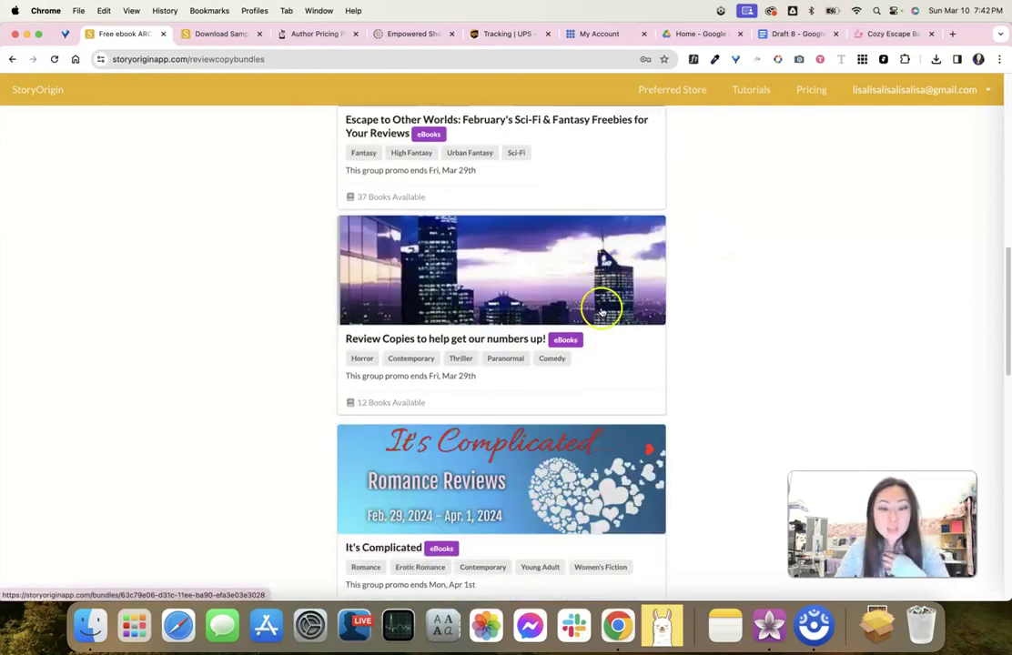
scroll(600, 313, down, 2)
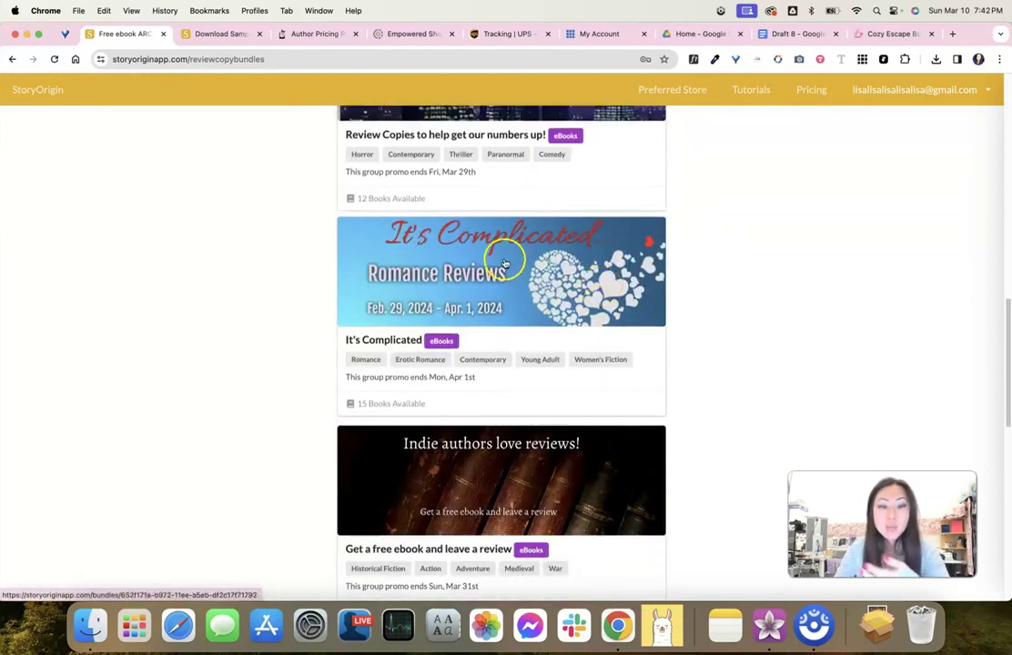
scroll(547, 353, down, 8)
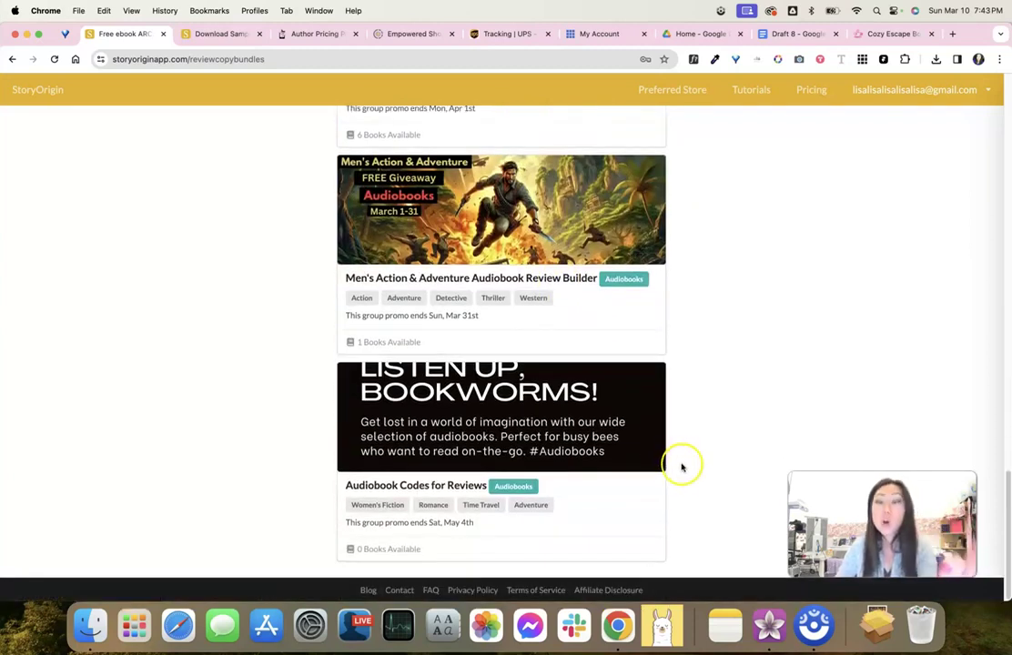
scroll(681, 467, up, 4)
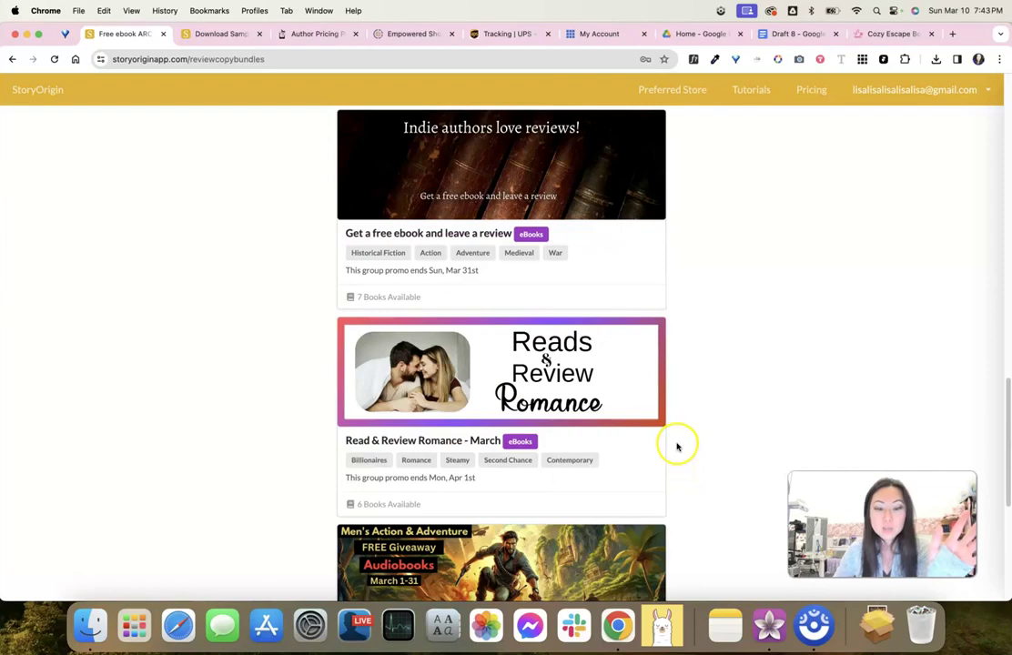
scroll(677, 446, up, 4)
click(523, 279)
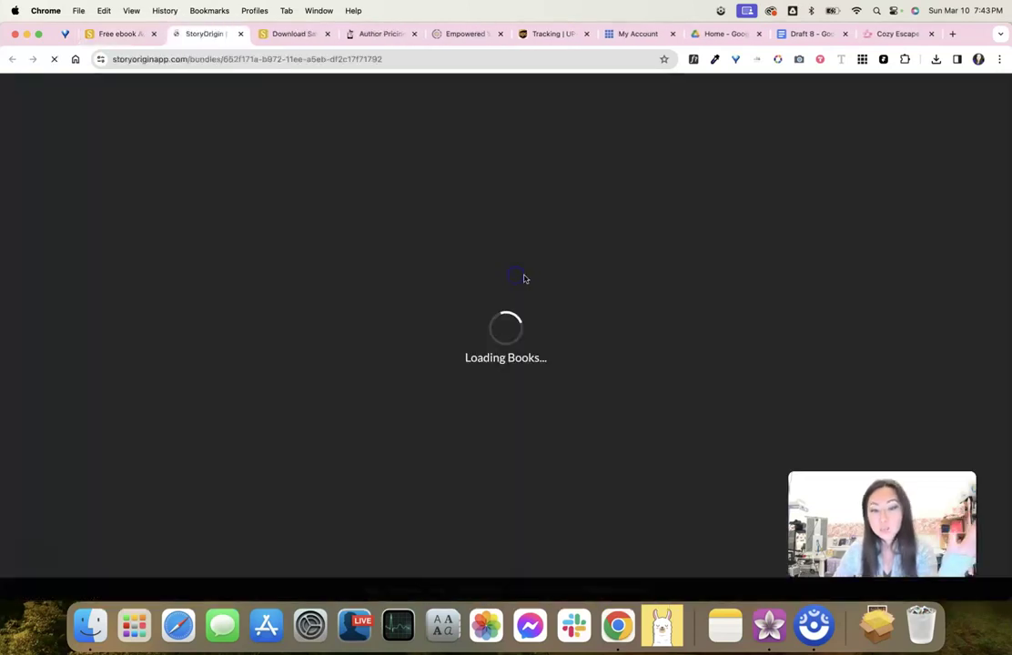
Look through the books offered in the "It's Complicated" group promo
scroll(567, 312, down, 5)
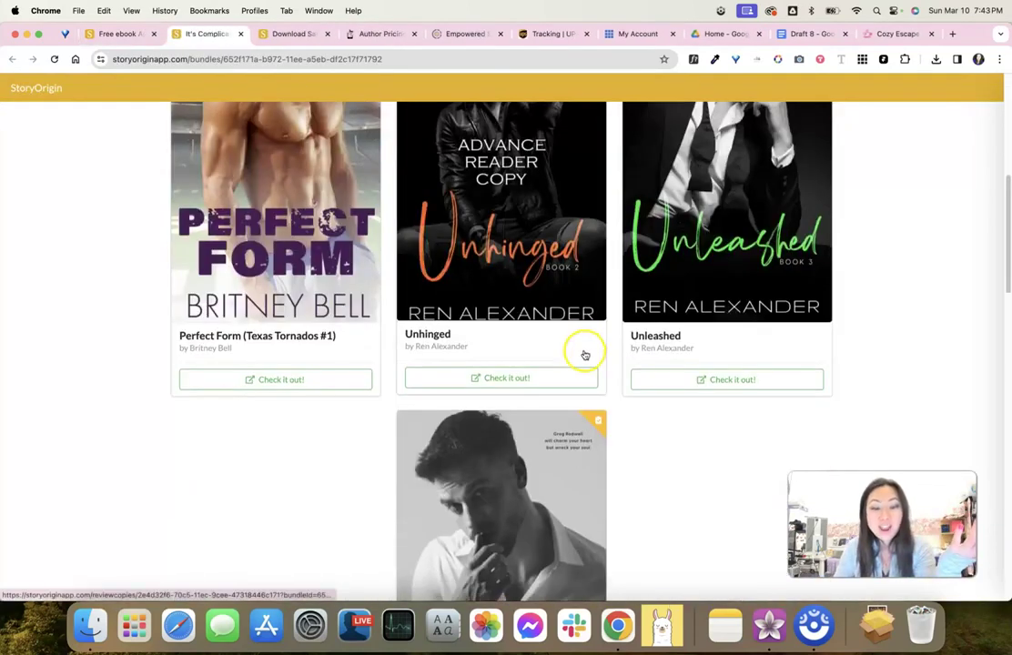
scroll(585, 355, down, 1)
scroll(555, 355, down, 3)
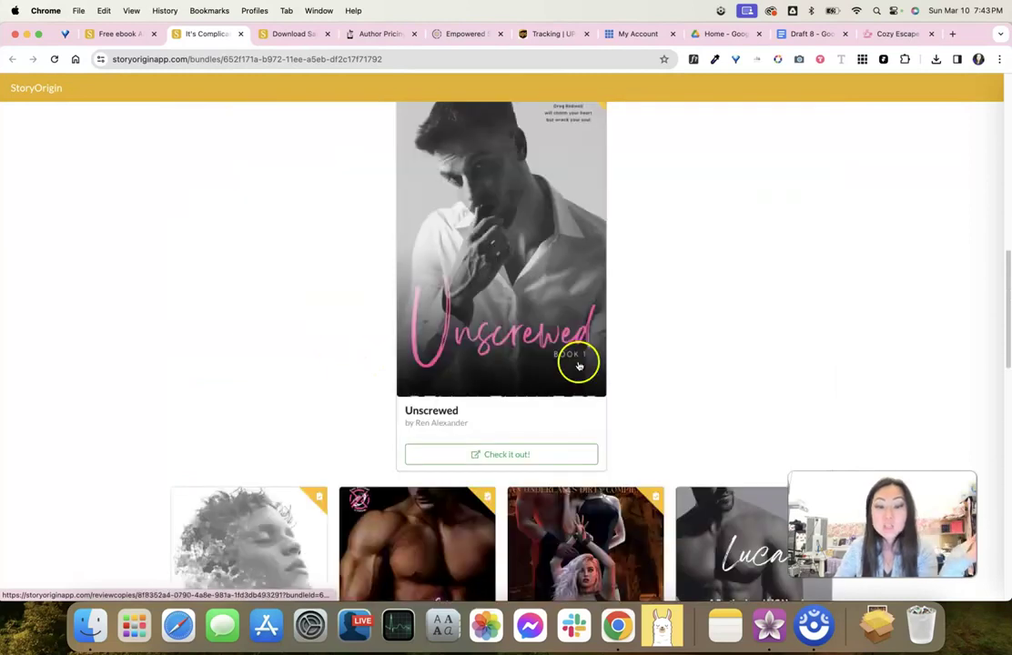
scroll(508, 368, down, 5)
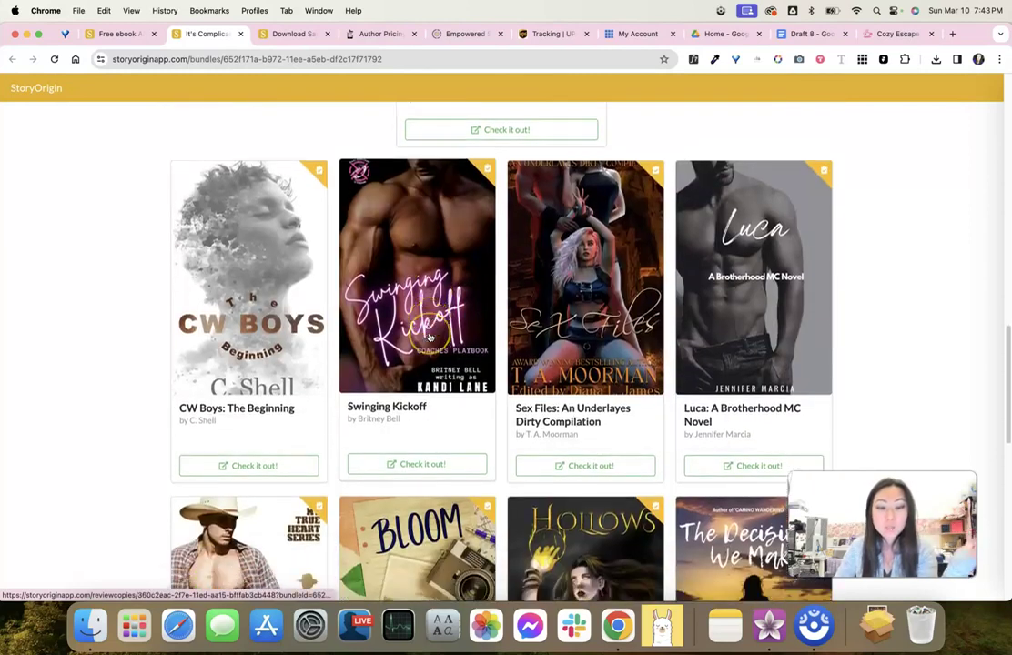
scroll(430, 337, down, 5)
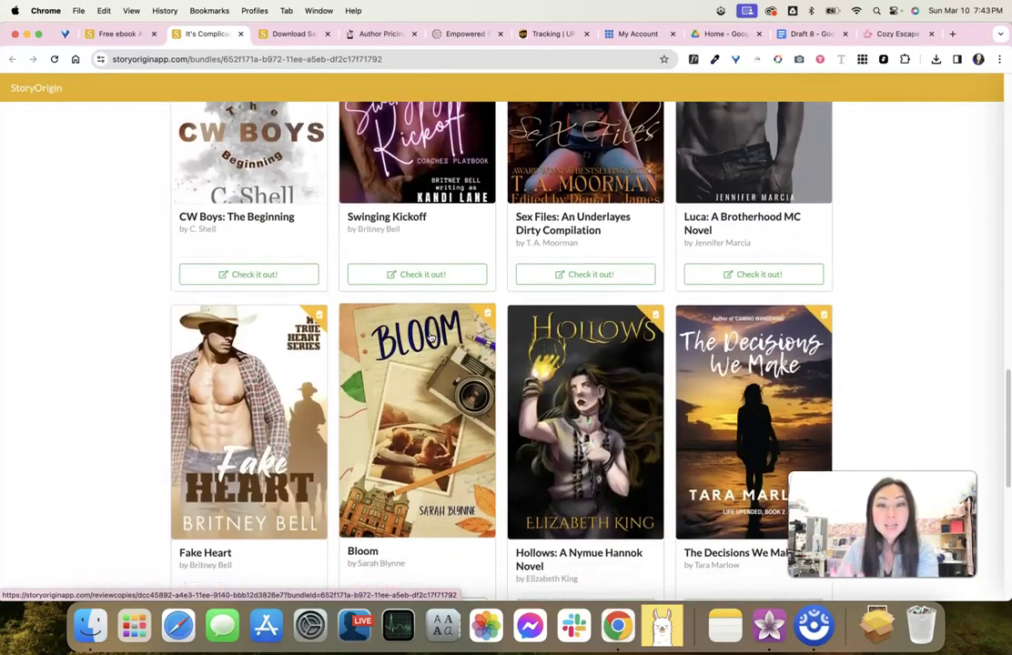
Find "Sunsets Over Salcombe" in the group promo and open its review copy request form
scroll(430, 337, down, 3)
scroll(430, 335, down, 3)
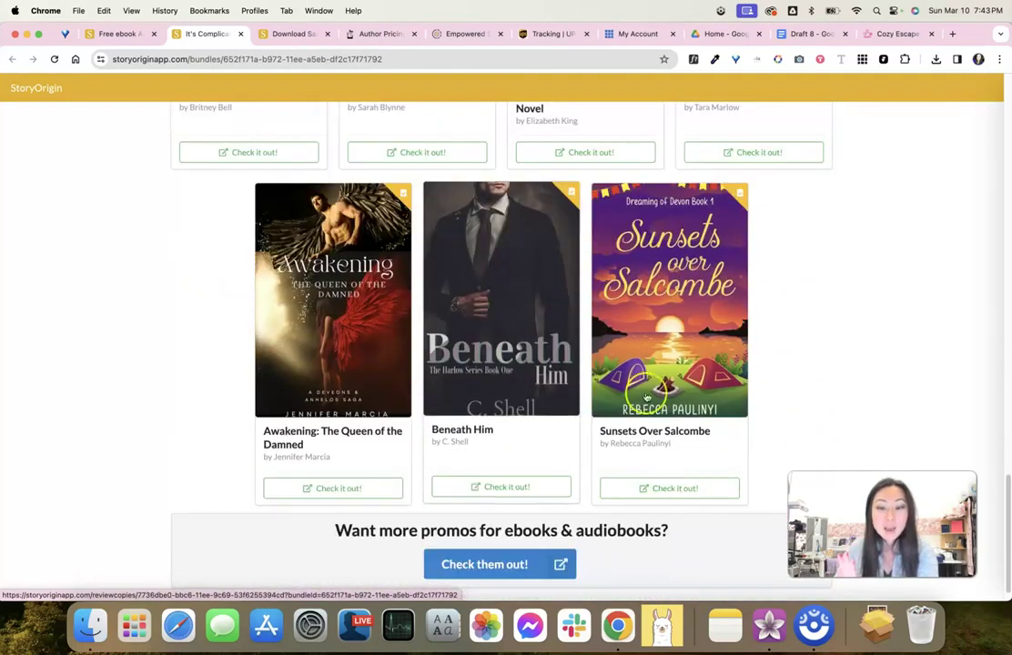
click(688, 488)
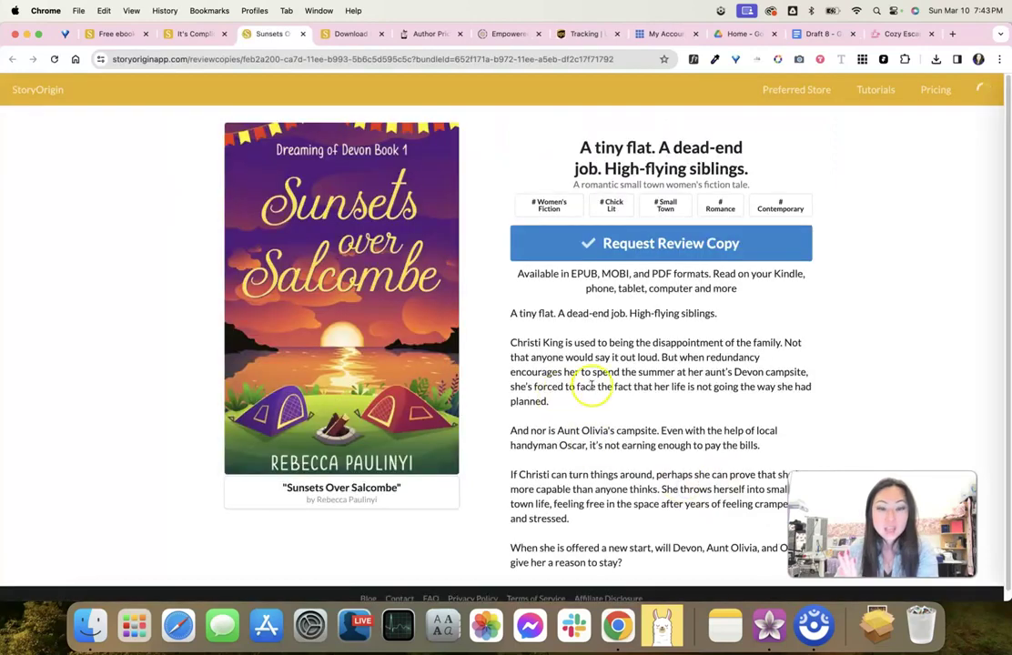
click(643, 248)
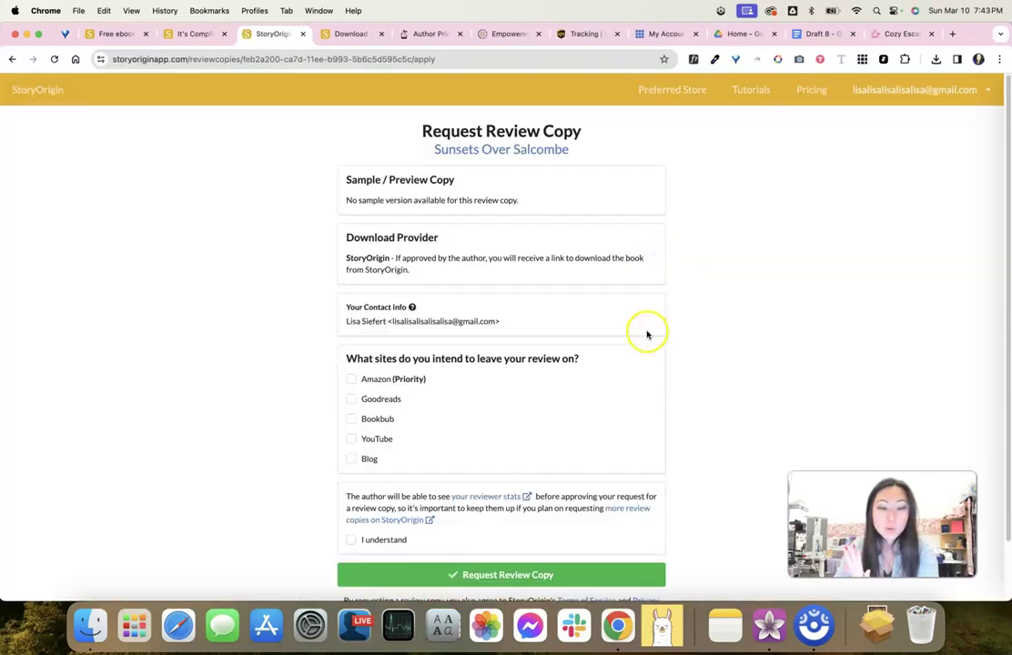
Select Amazon as the intended review site and accept the notice about reviewer stats in the request form
scroll(377, 350, down, 1)
click(352, 315)
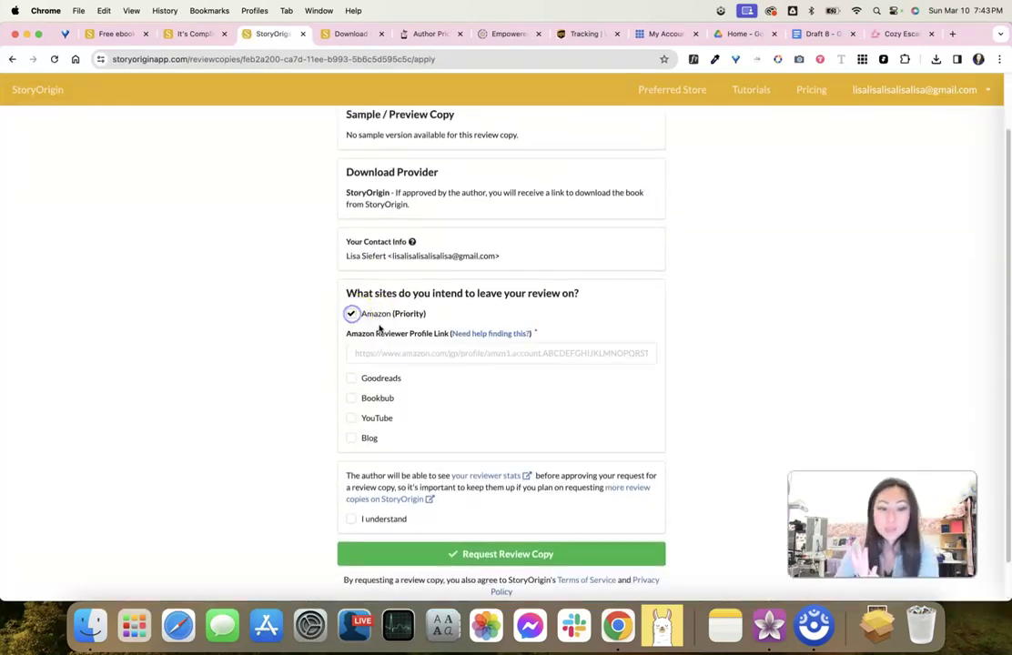
scroll(405, 355, down, 1)
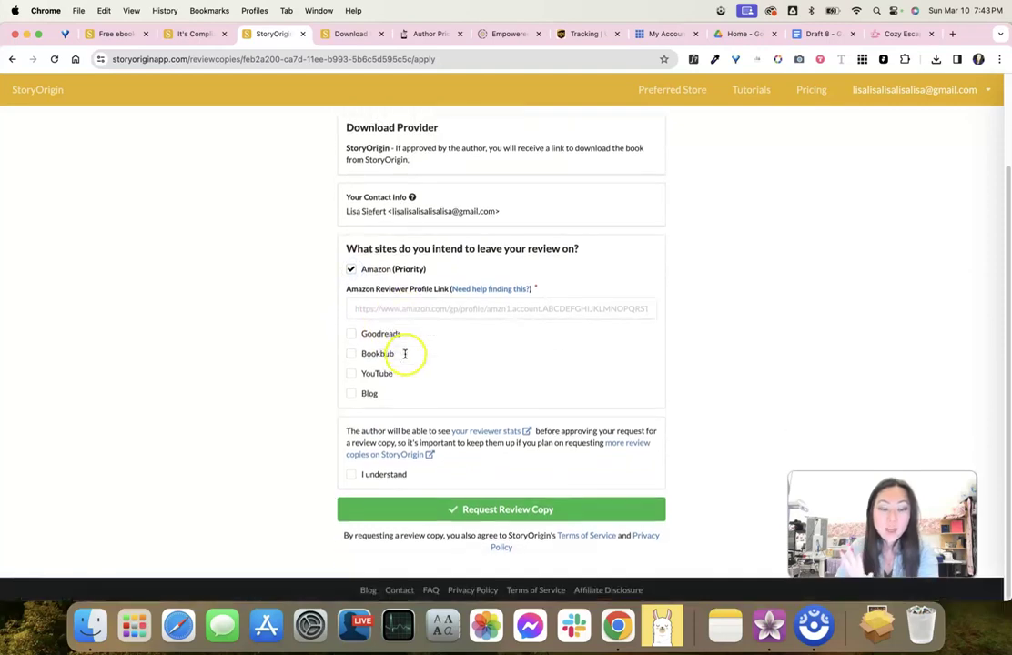
click(351, 474)
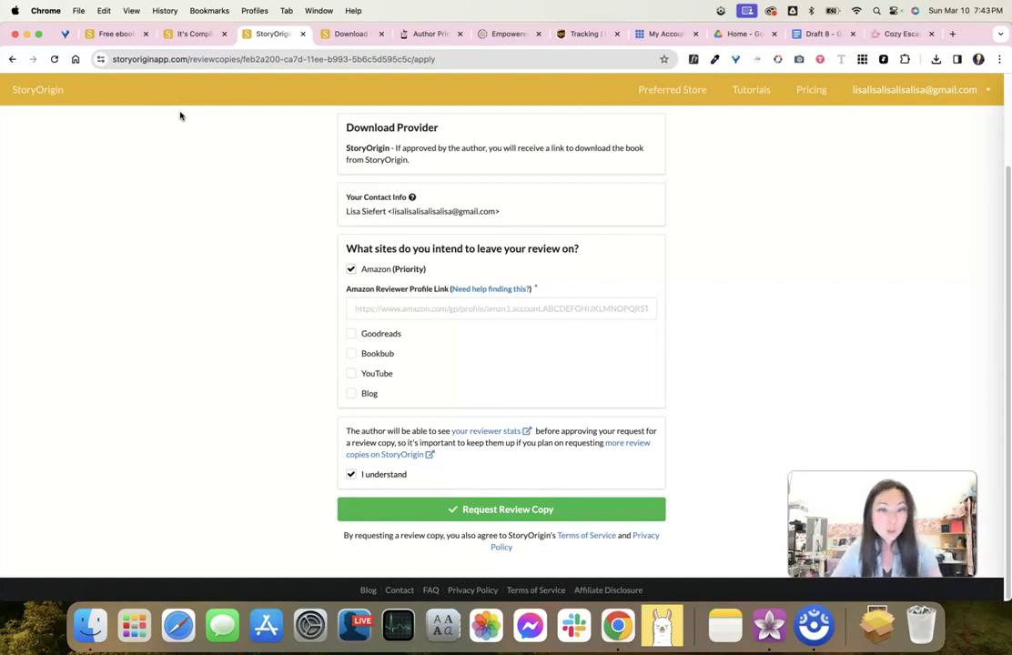
Return to the group promos page, open the reader dashboard and view its Beta Copies and Direct Sale Deliveries pages
click(114, 35)
scroll(234, 234, up, 10)
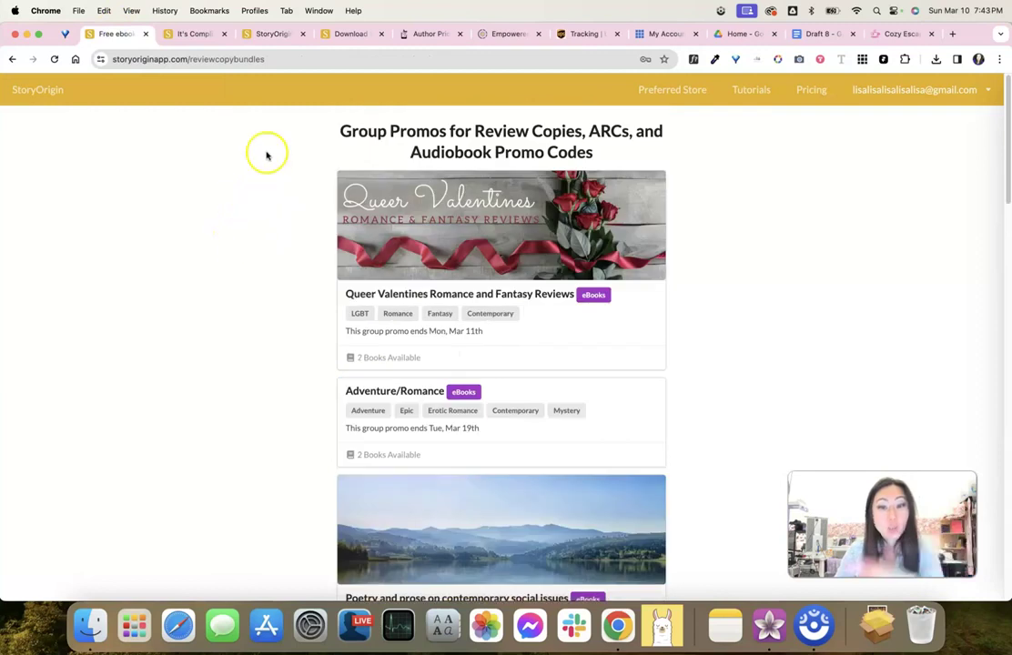
click(905, 91)
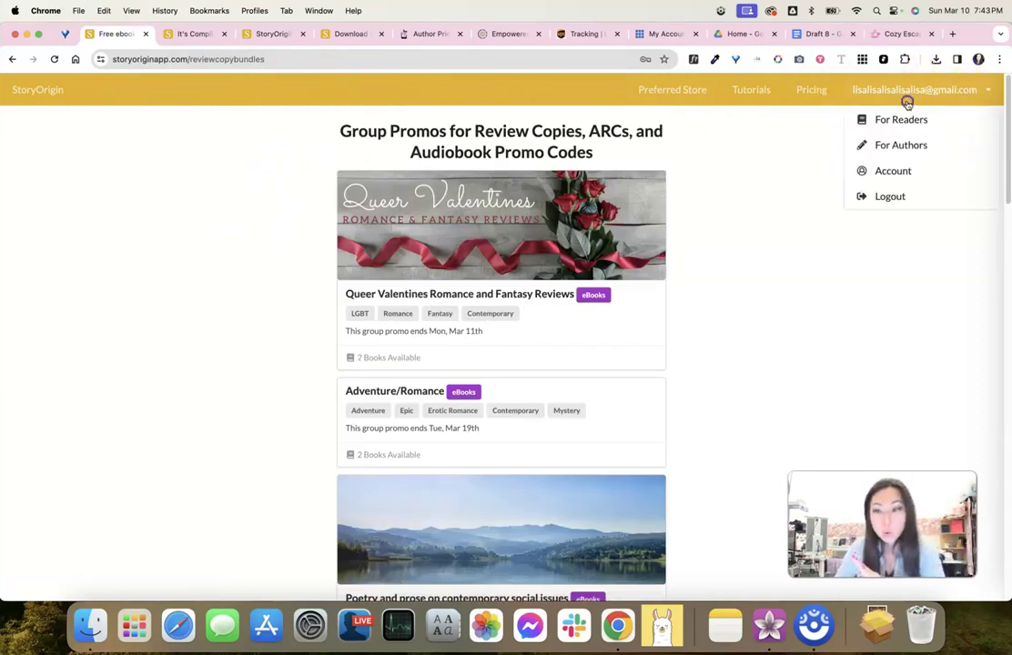
click(897, 121)
click(223, 161)
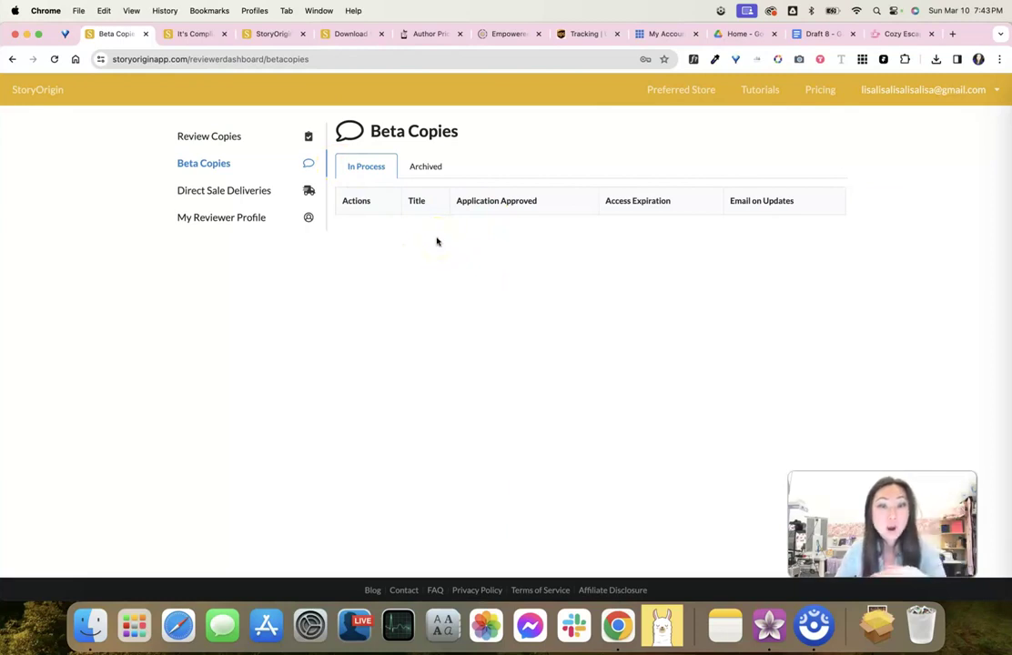
click(240, 193)
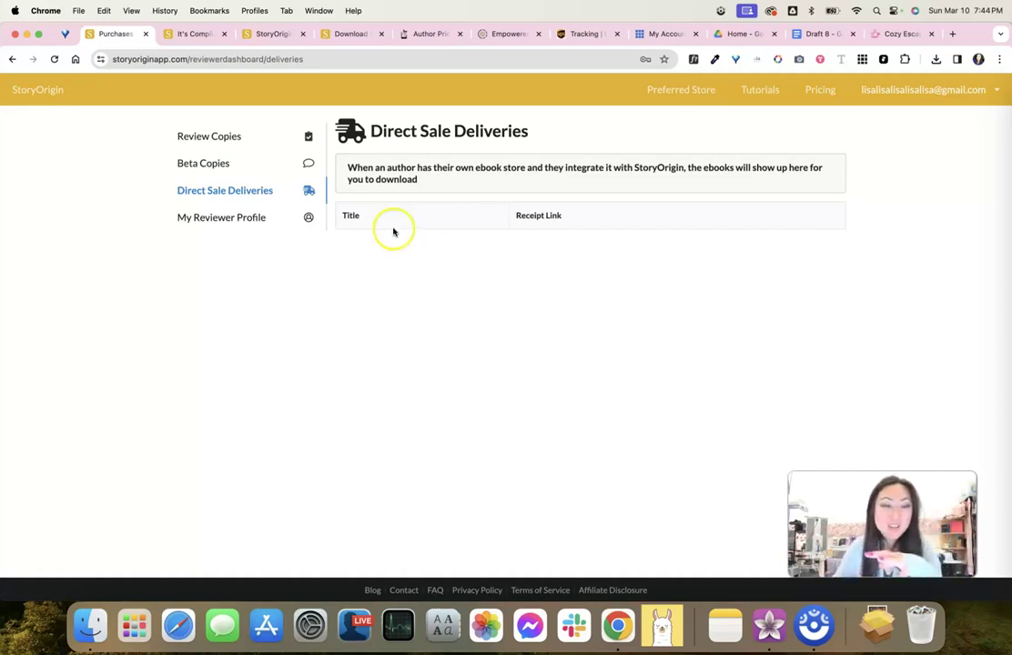
Open the reviewer profile and examine its platform links, completion stats and beta reader profile
click(236, 221)
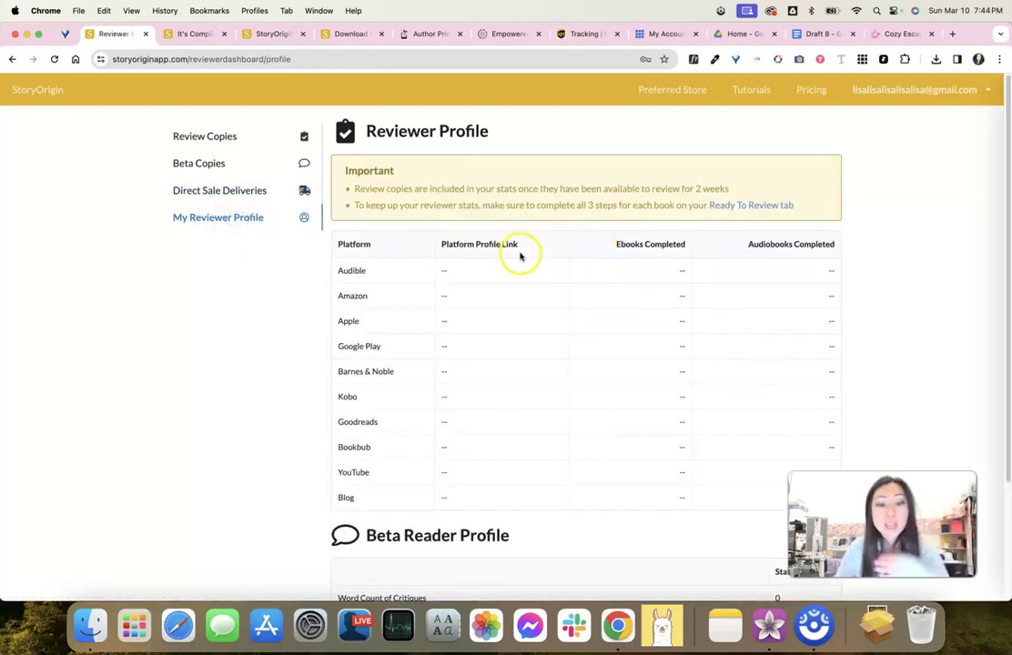
scroll(574, 267, down, 3)
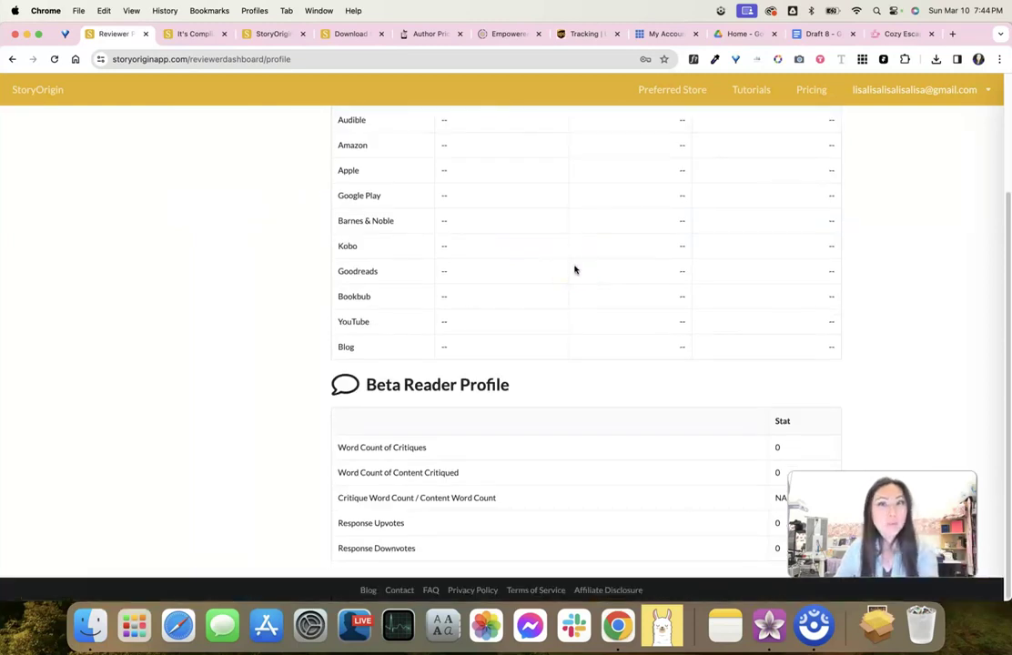
scroll(574, 270, up, 3)
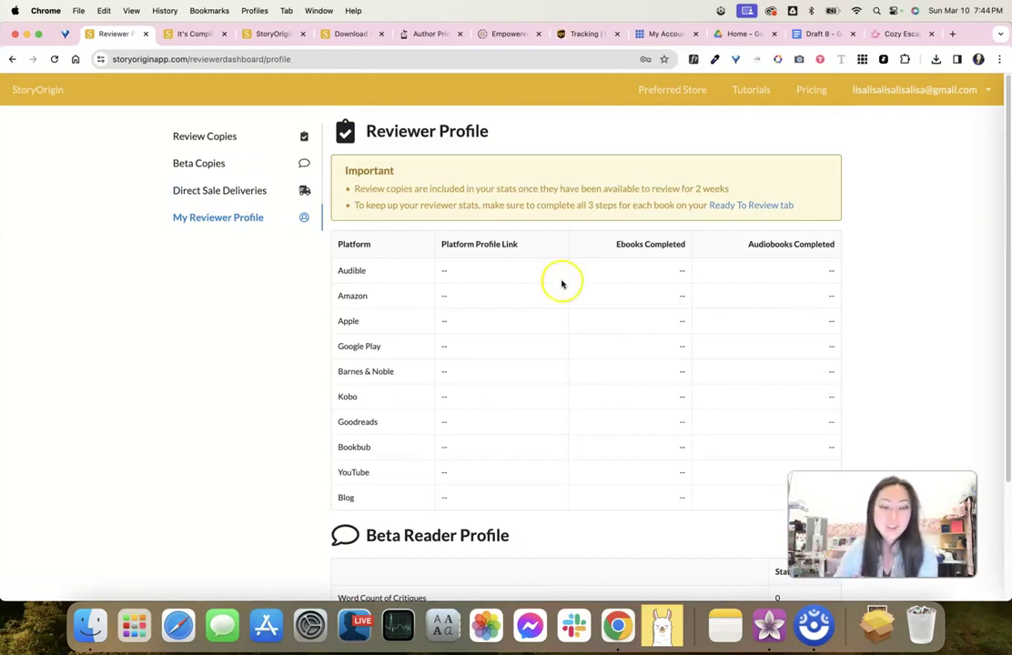
scroll(562, 284, down, 3)
scroll(549, 368, up, 3)
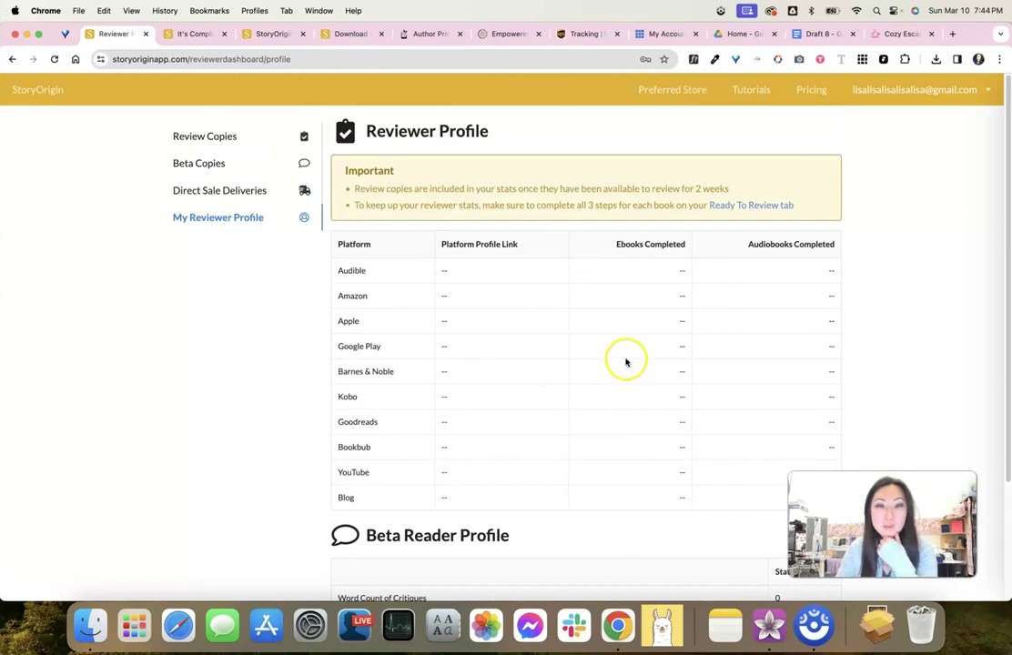
Switch to the author dashboard and look through its scheduling, promotion, landing page and account sections
click(946, 92)
click(924, 146)
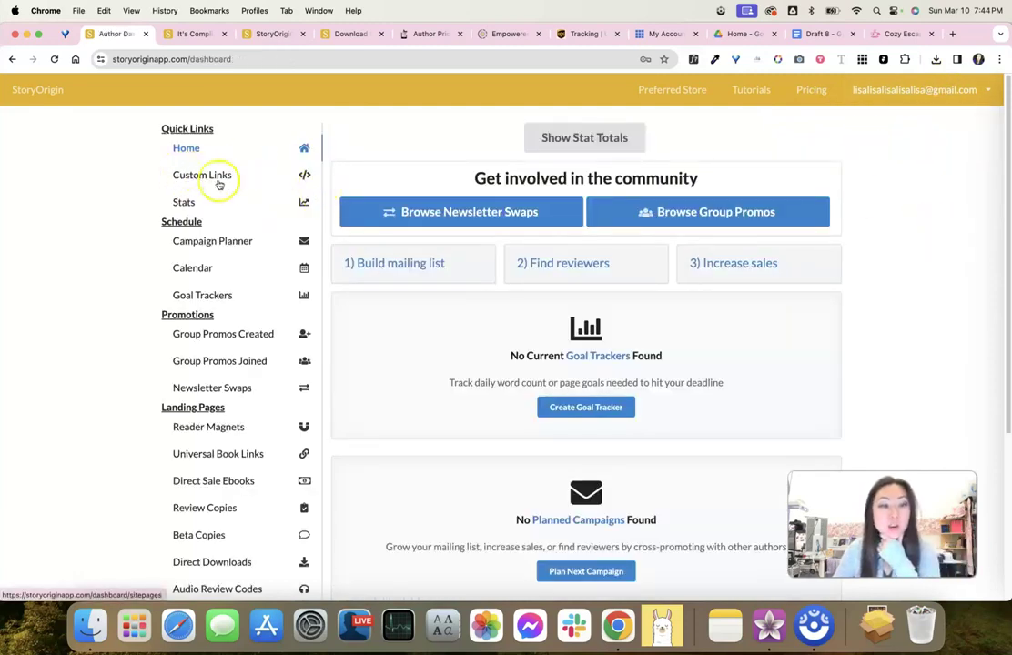
scroll(154, 447, down, 5)
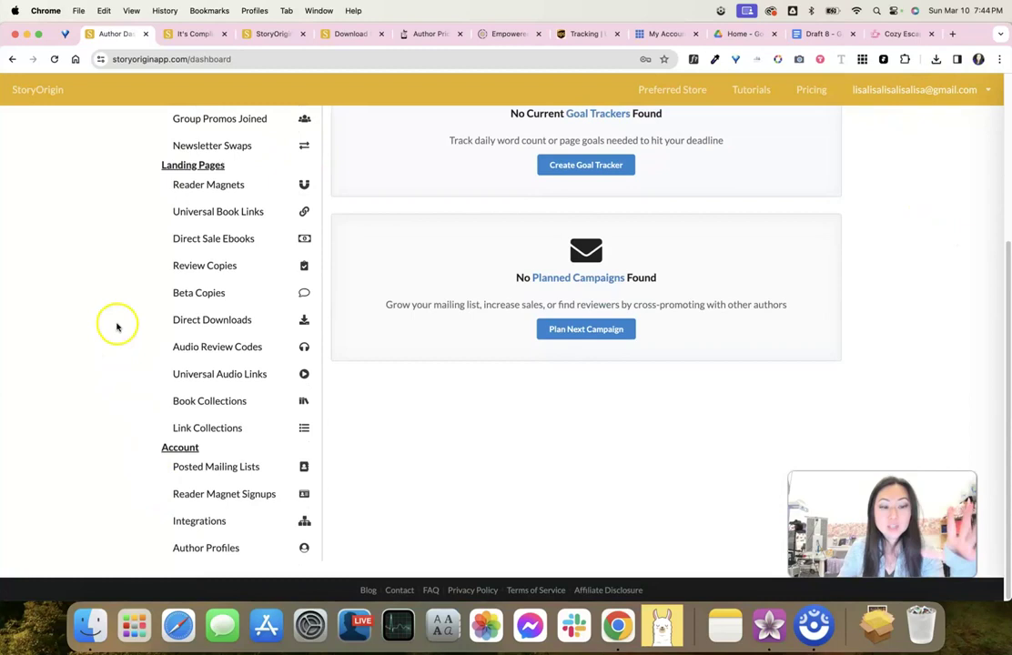
scroll(110, 314, up, 5)
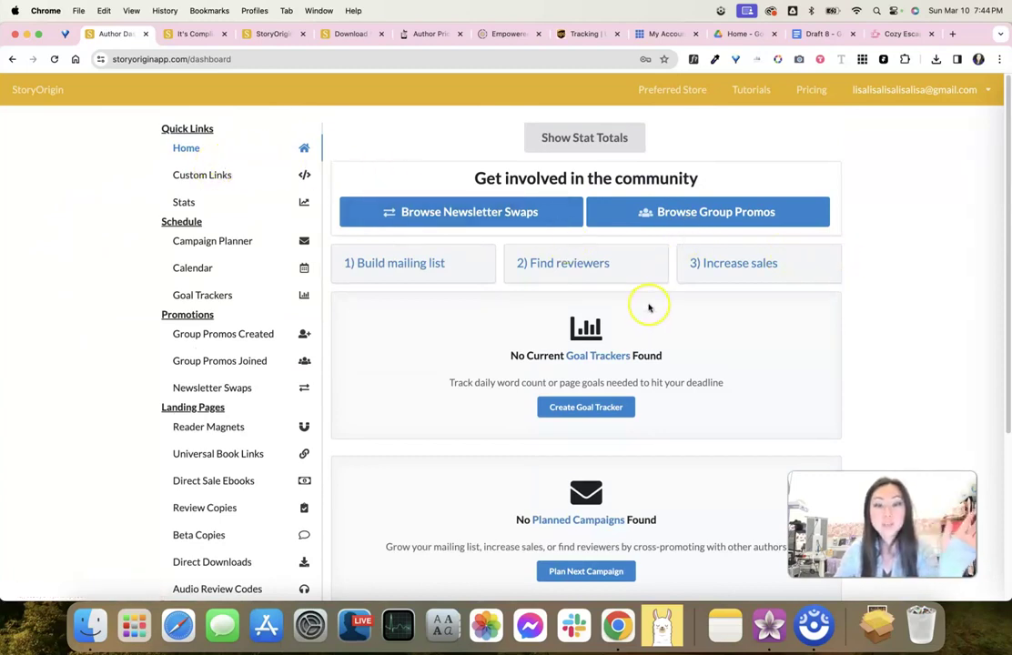
scroll(648, 305, down, 2)
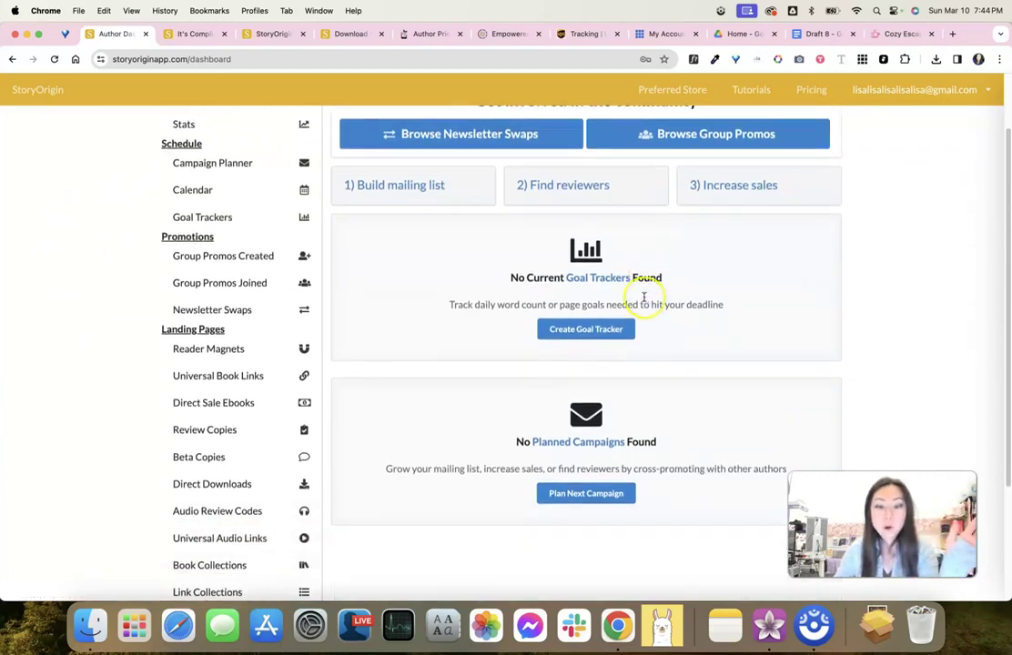
View the checklist for building a mailing list and open its Create Reader Magnet form, returning to the checklist
click(386, 189)
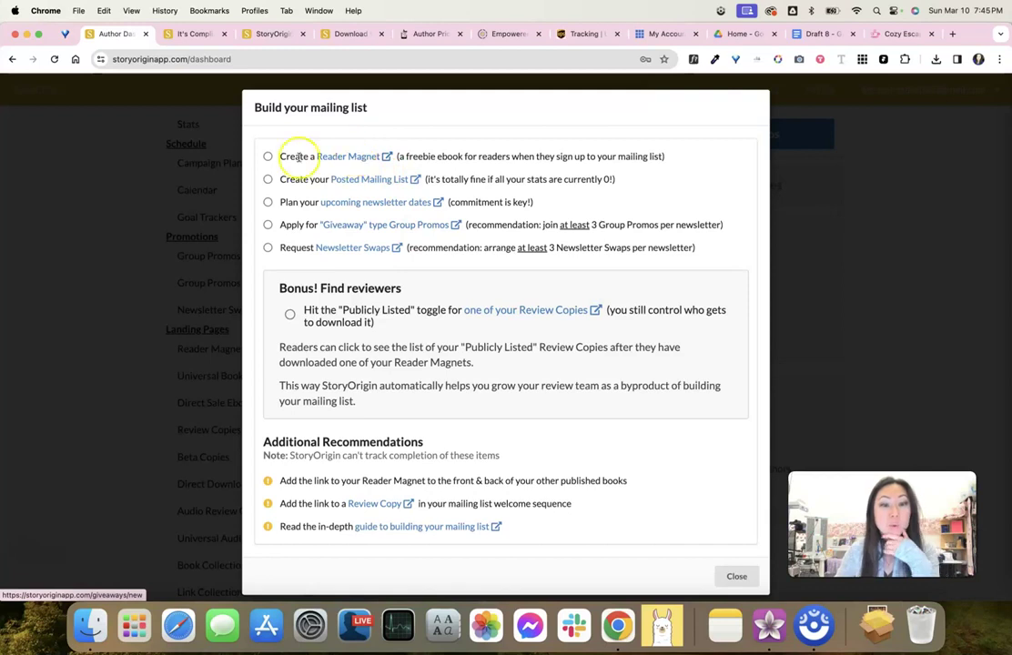
click(367, 157)
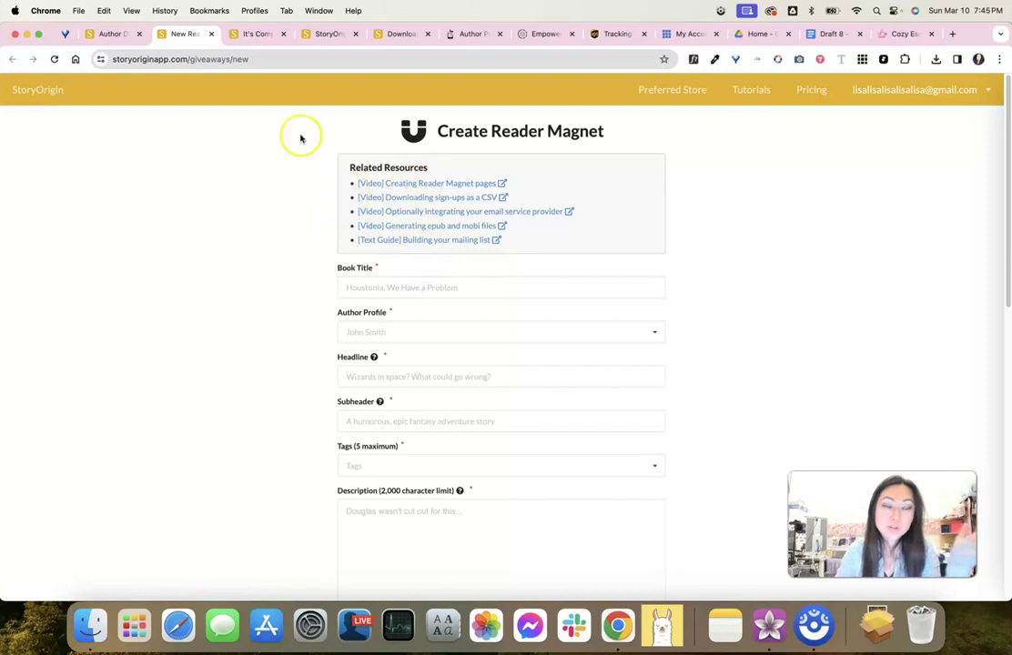
click(123, 37)
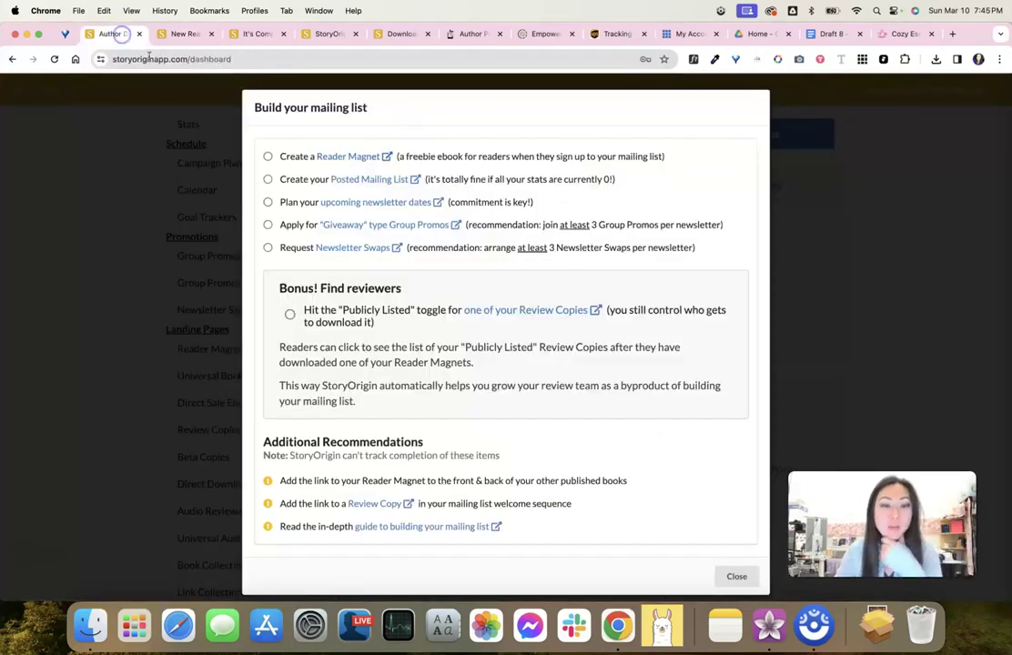
Leave the mailing list checklist, reopen the author dashboard and go to its custom links page
click(9, 60)
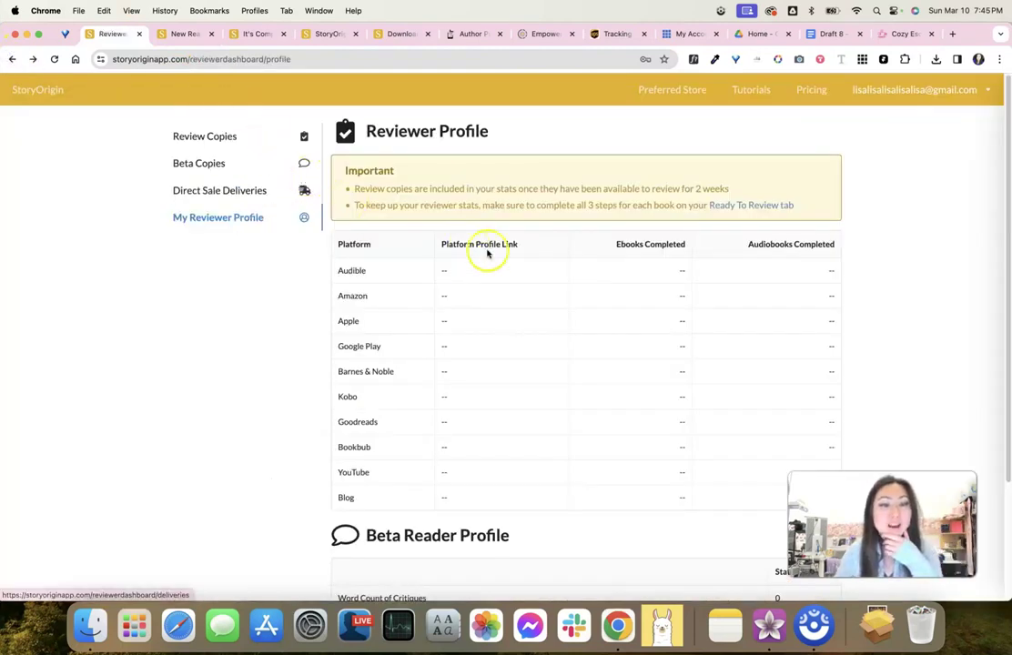
click(915, 89)
click(888, 143)
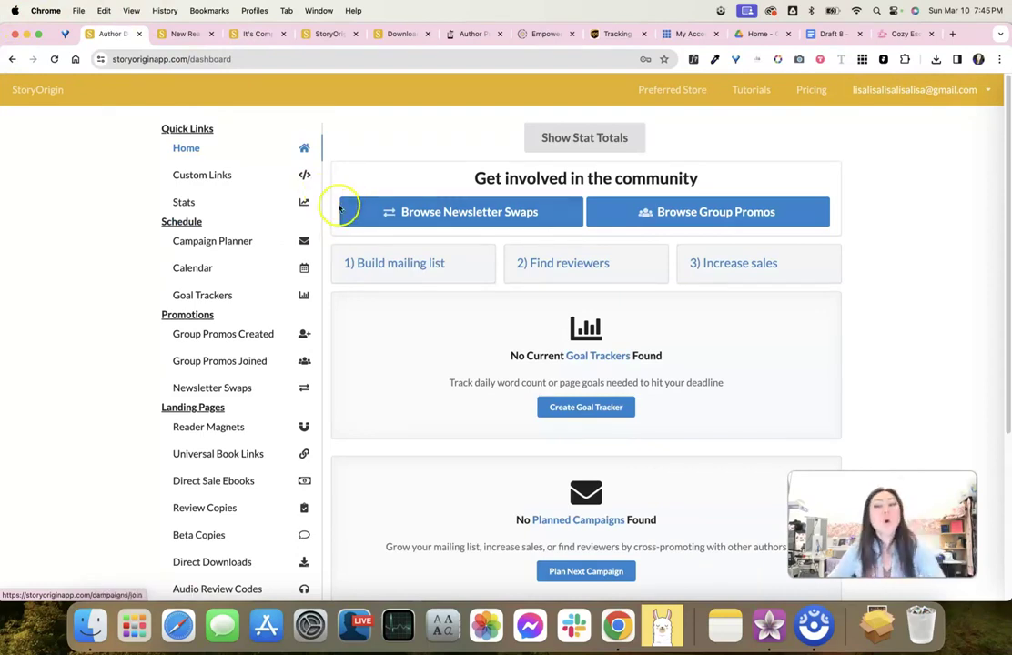
click(215, 176)
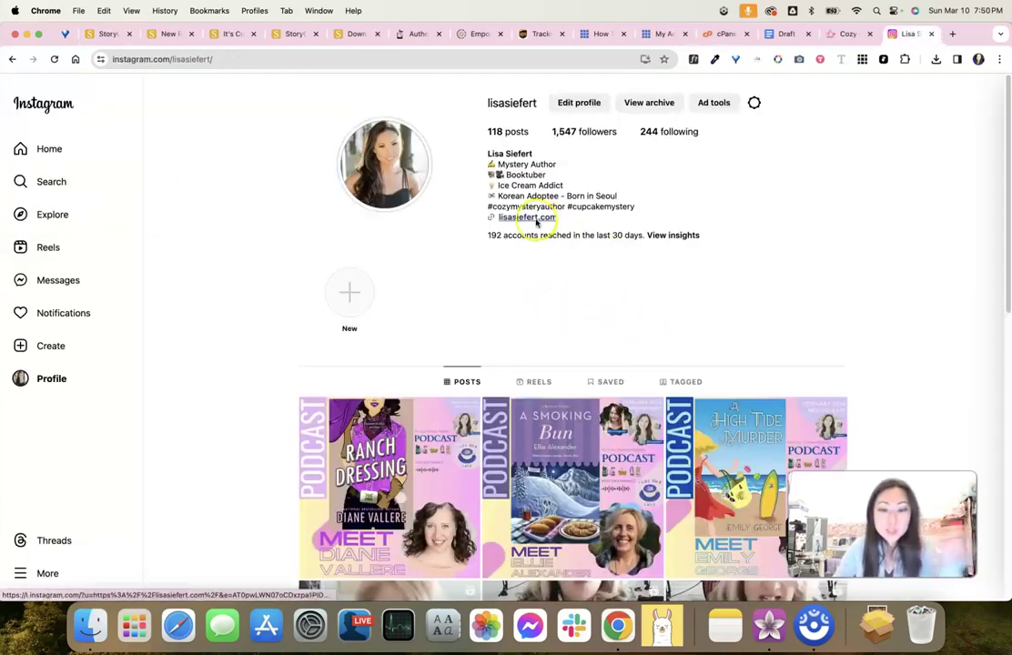
Visit the author website linked in the Instagram profile and start adding a custom domain in StoryOrigin
click(530, 218)
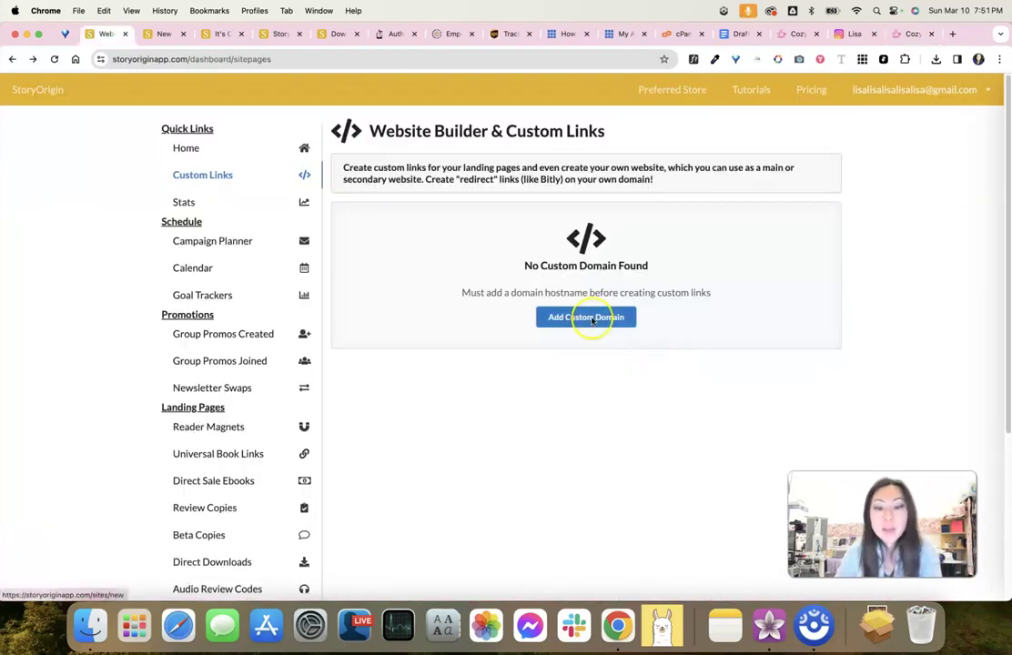
click(592, 316)
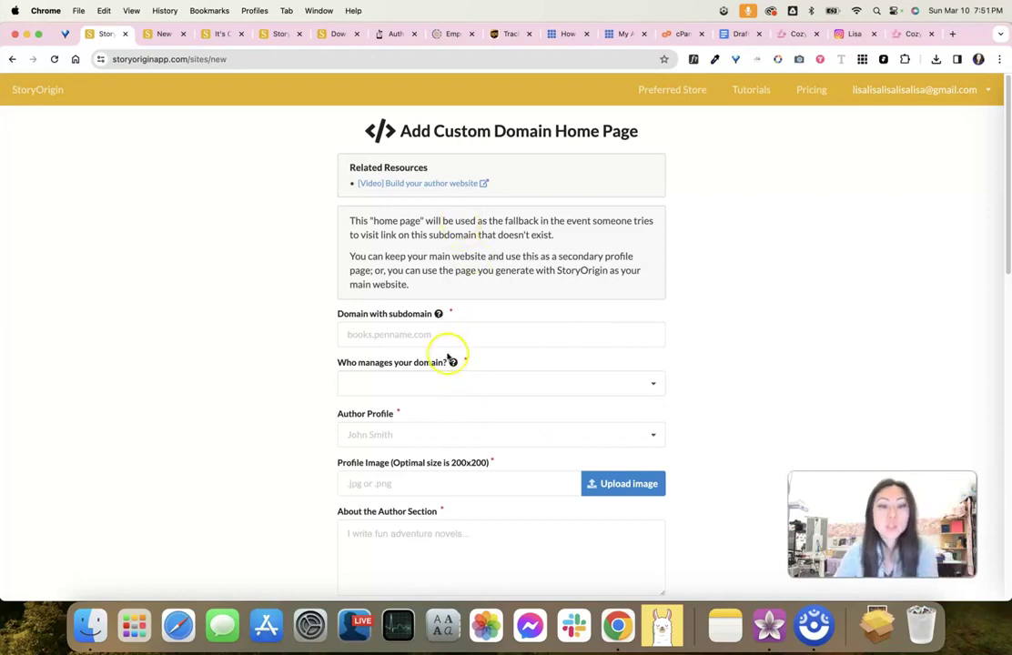
Enter the "books" subdomain of the author's own website as the custom domain and choose BlueHost as its manager
click(391, 335)
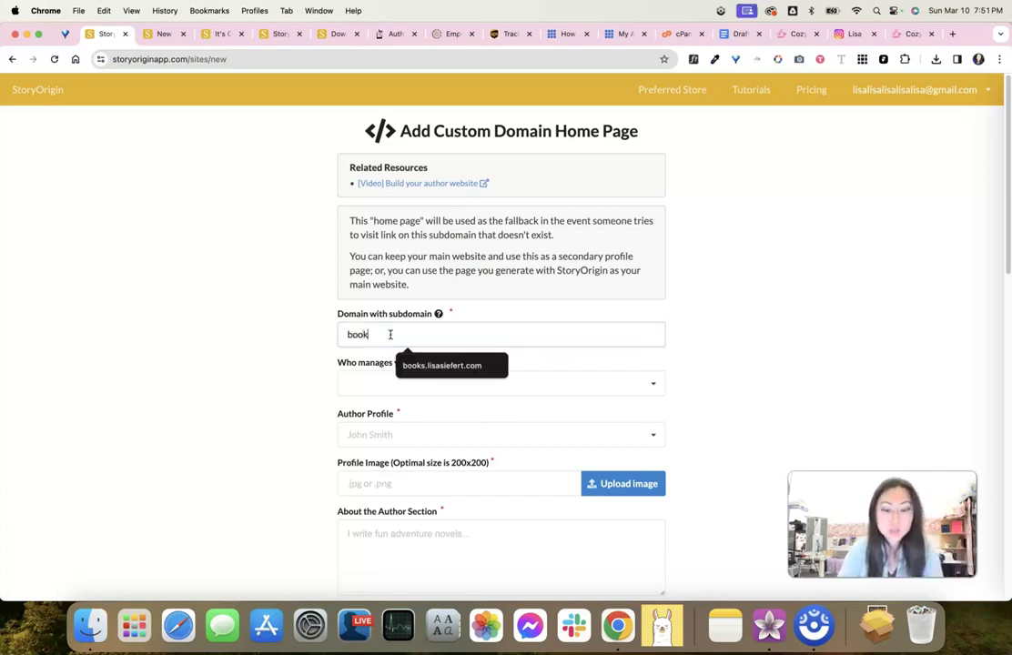
text(books.lisasiefert.com)
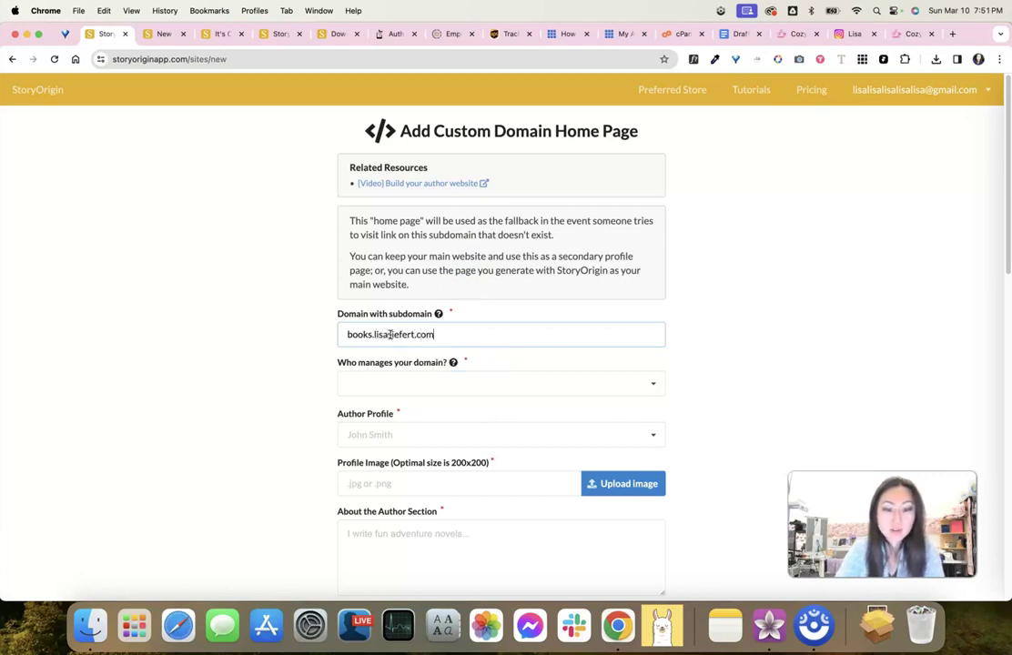
click(445, 386)
scroll(419, 455, down, 1)
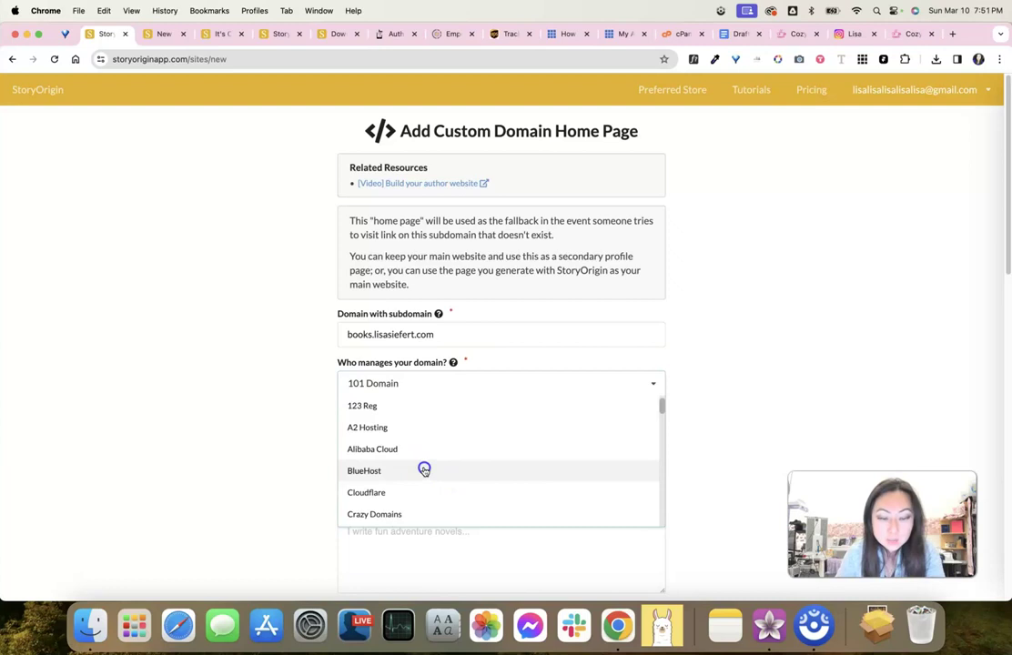
click(424, 469)
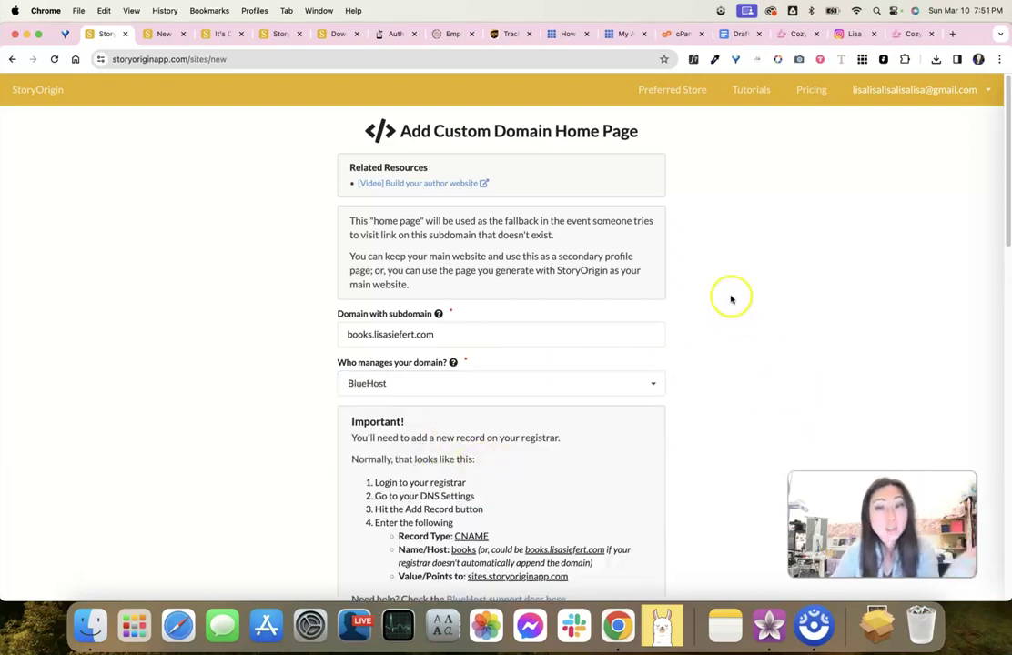
Switch to the Bluehost account and open cPanel from the quick links on the hosting details page
click(626, 35)
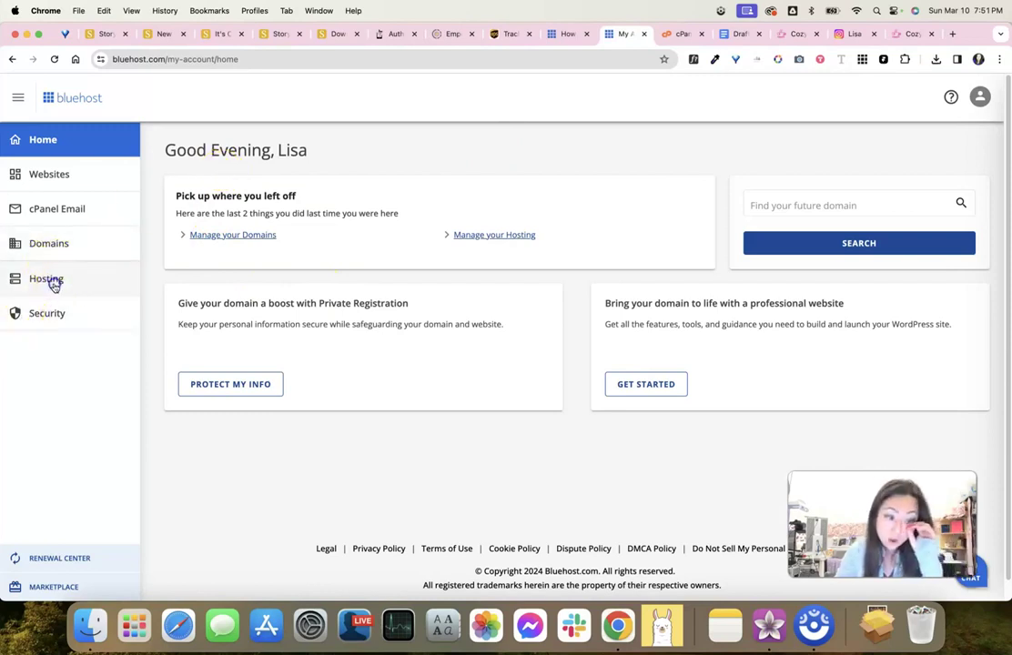
click(54, 285)
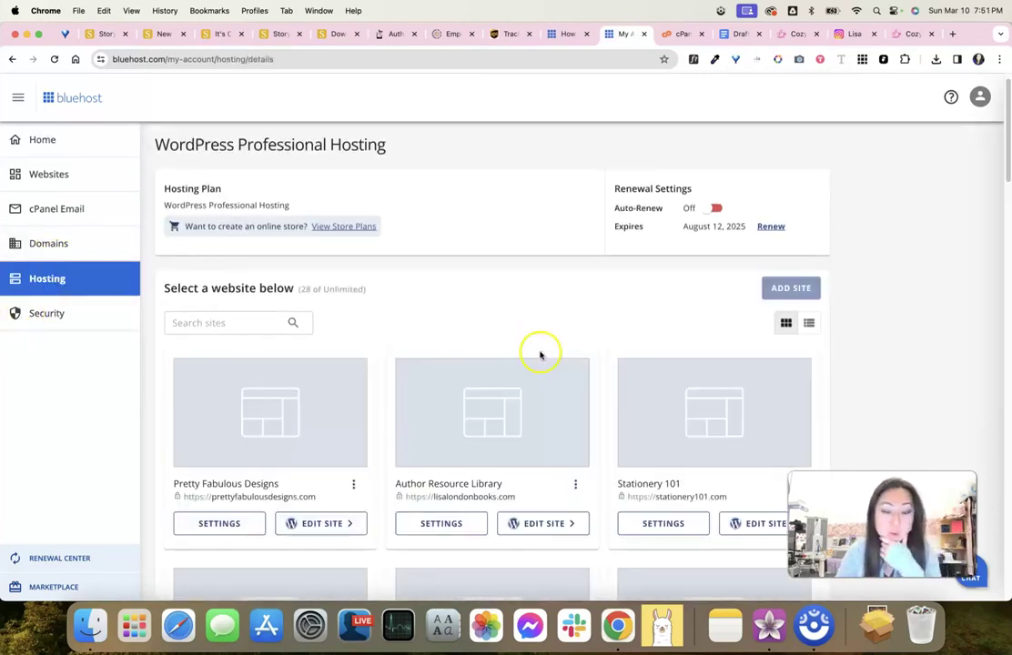
scroll(540, 355, down, 20)
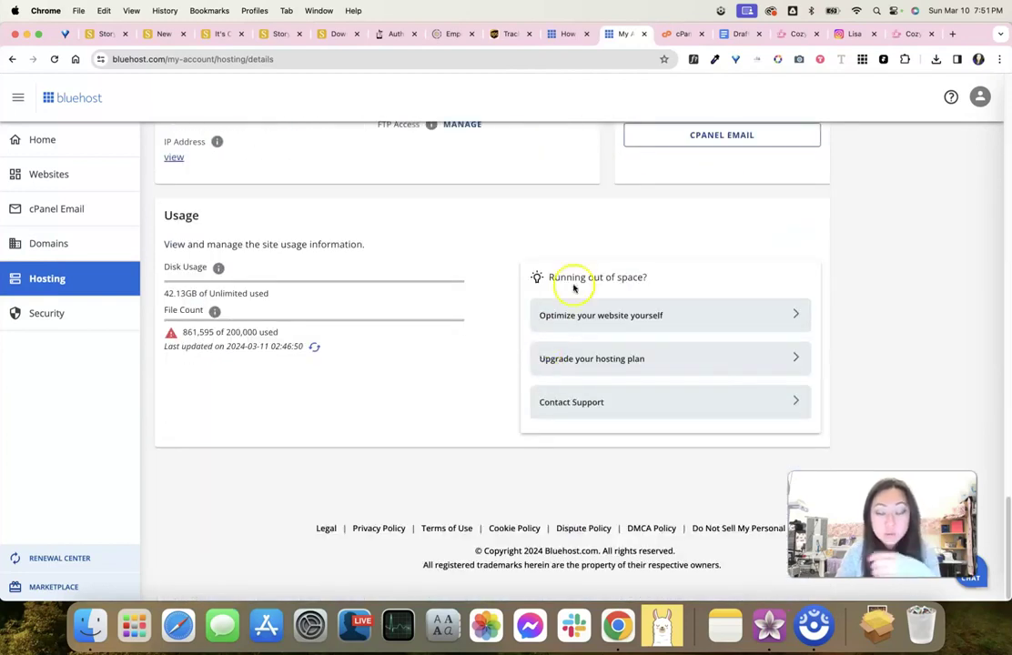
scroll(626, 346, up, 8)
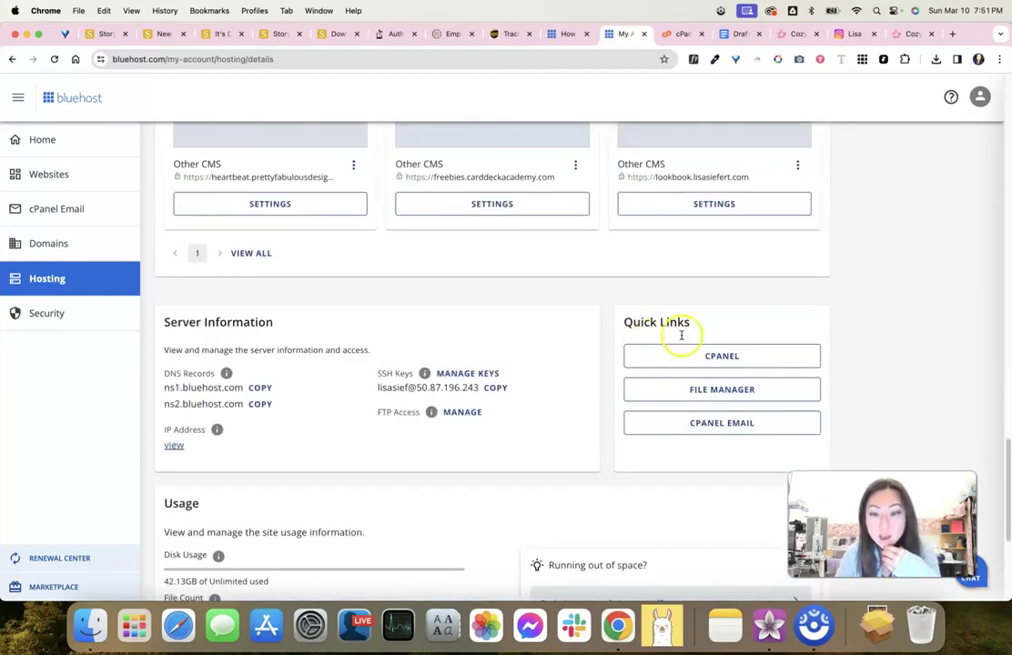
click(726, 368)
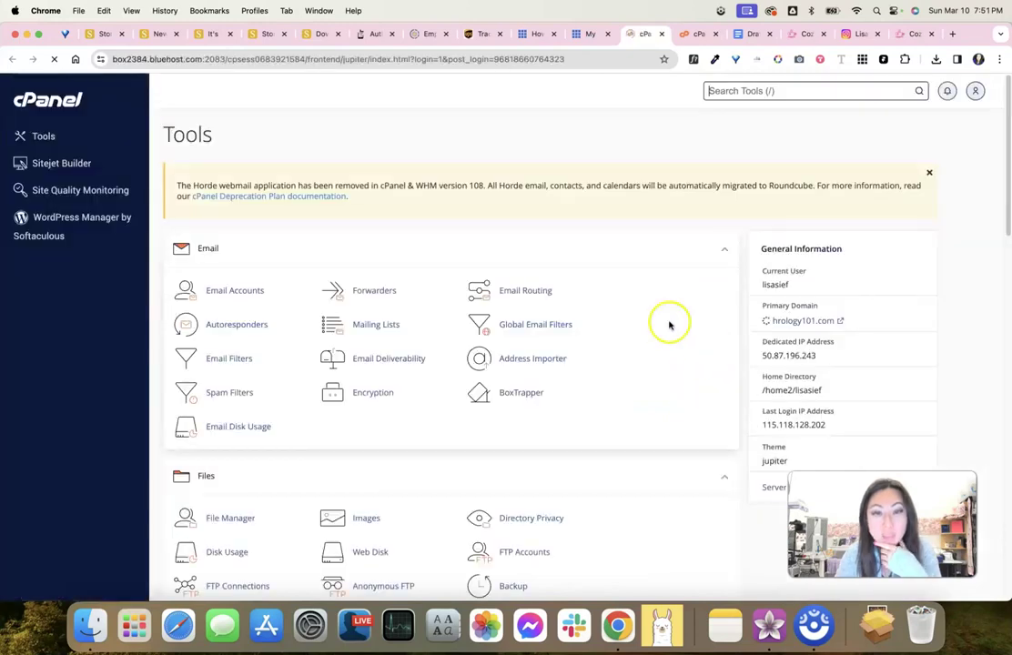
Create the "books" subdomain of the author's website as a new domain in cPanel, sharing the document root with hrology101.com
scroll(510, 438, down, 10)
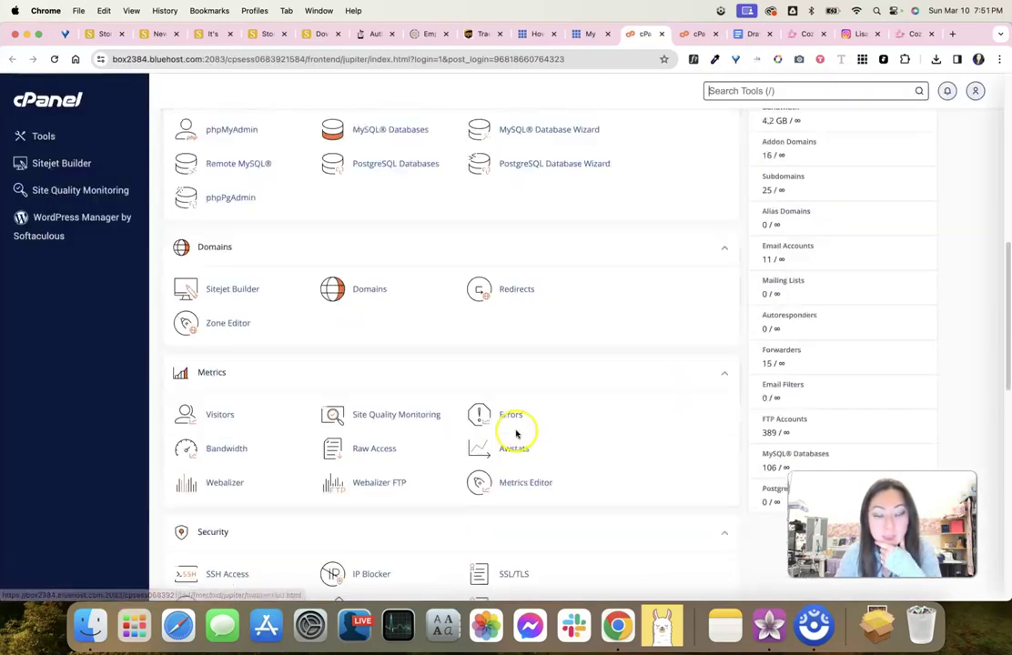
click(375, 293)
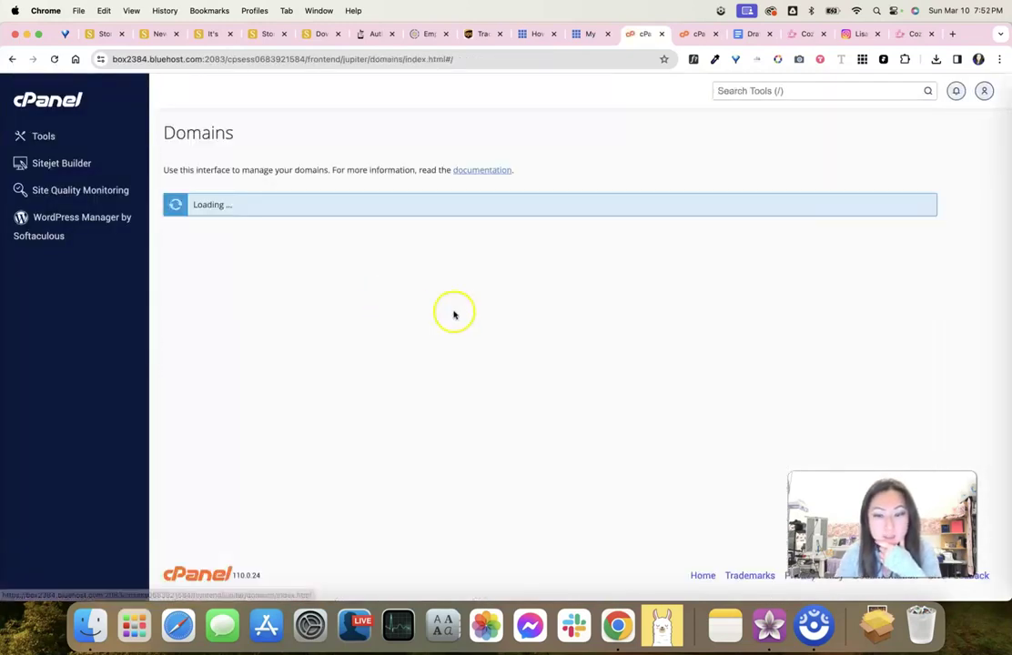
click(896, 269)
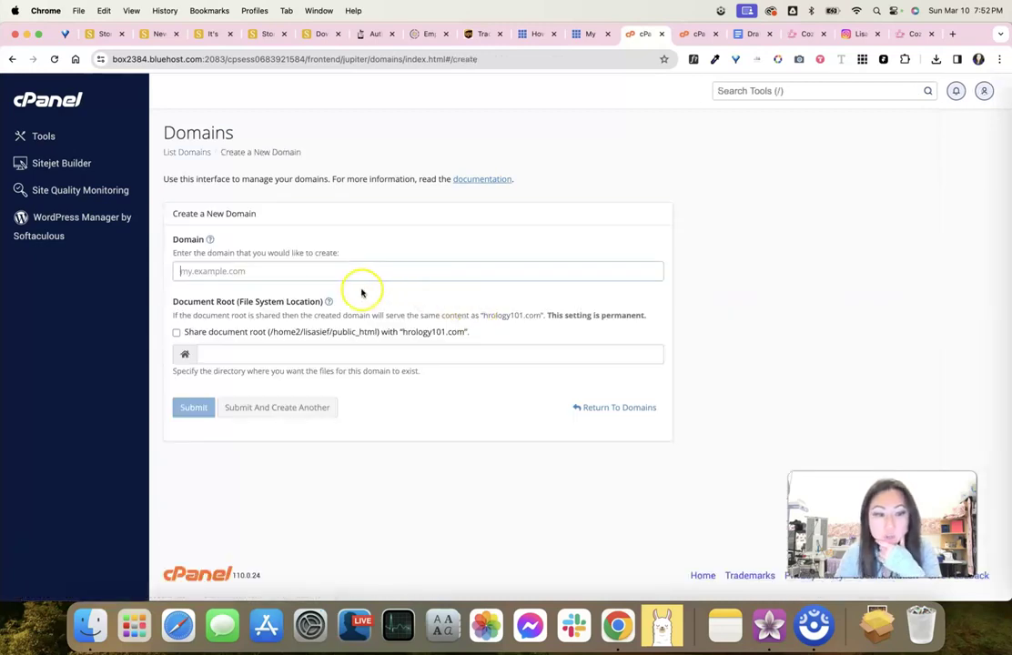
text(boo)
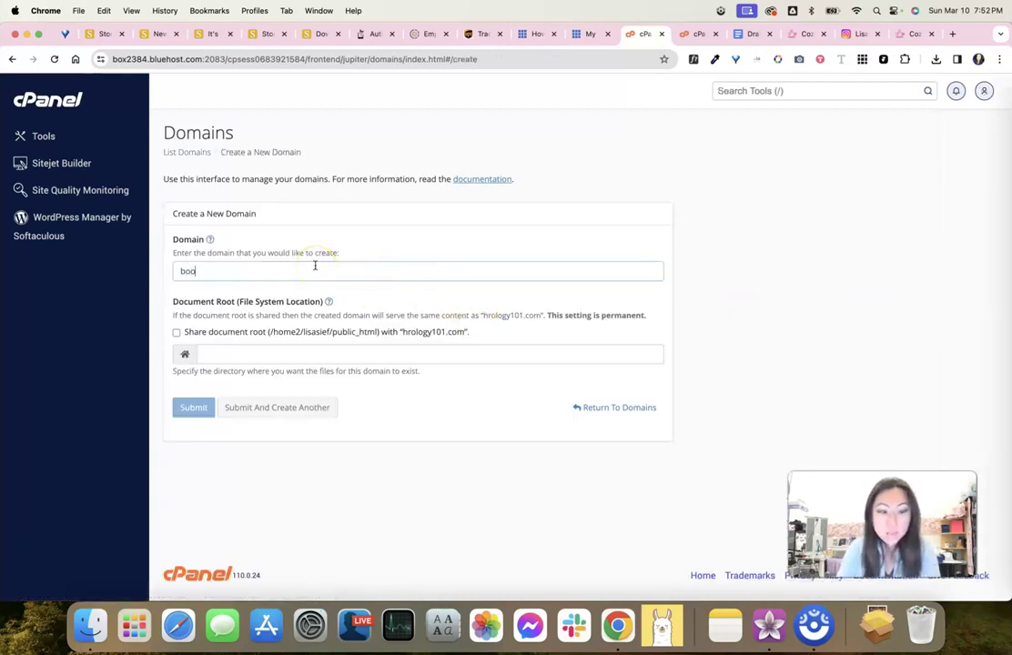
text(ks.lisasiefert.com)
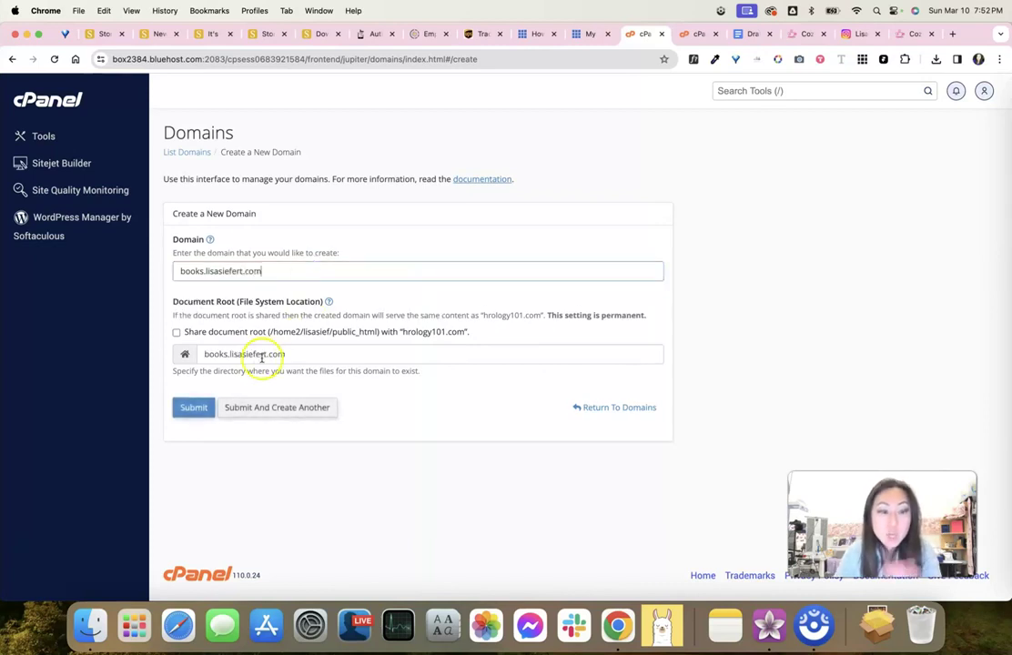
click(189, 337)
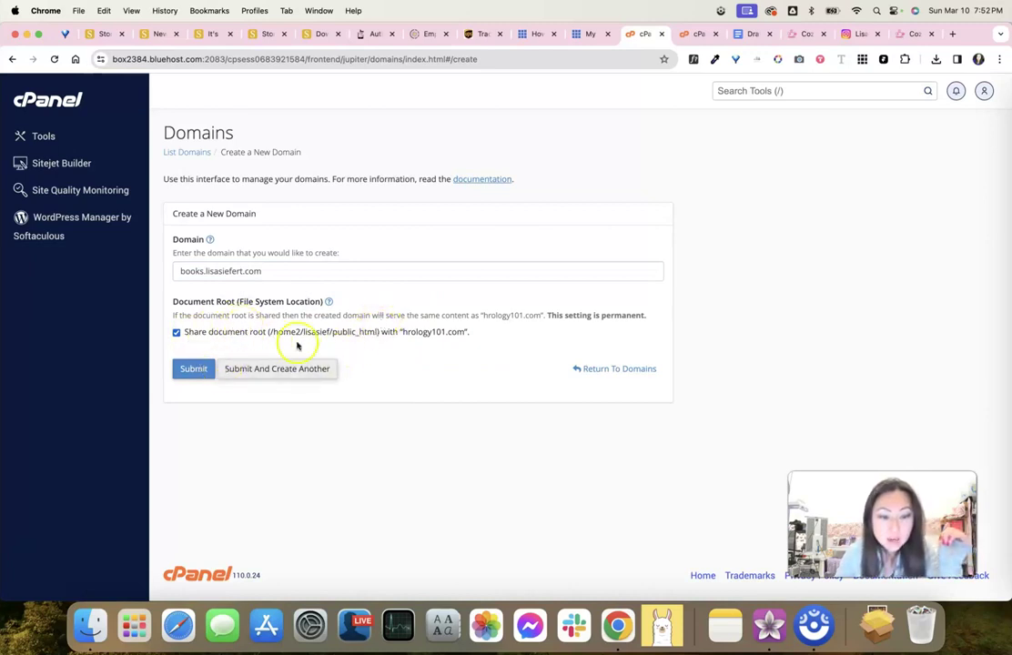
click(194, 371)
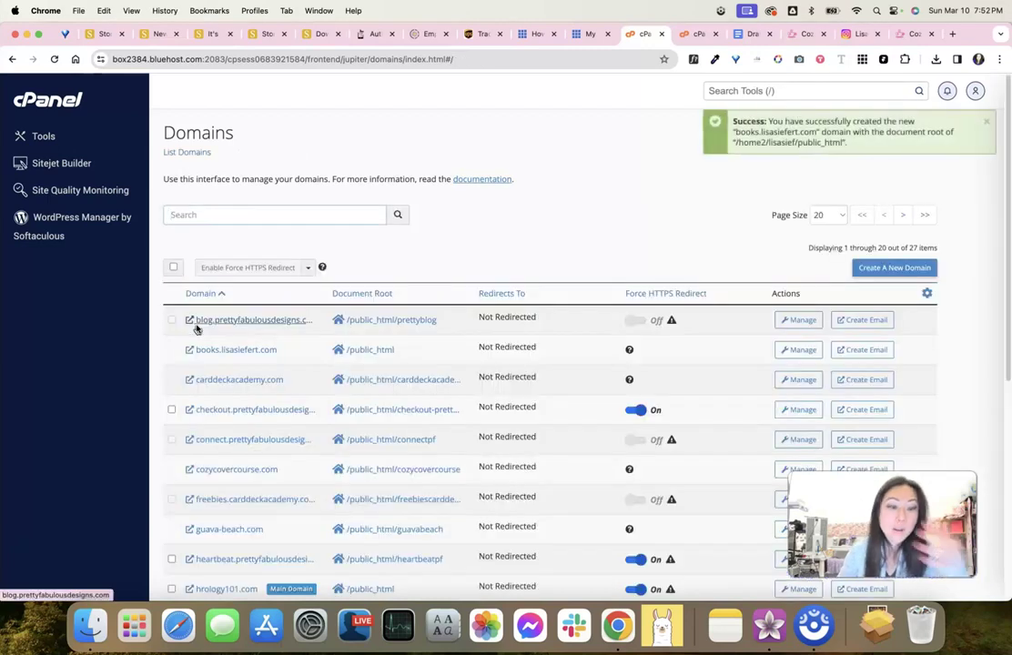
Find the new "books" subdomain in the domain list and open its management page
scroll(409, 307, down, 8)
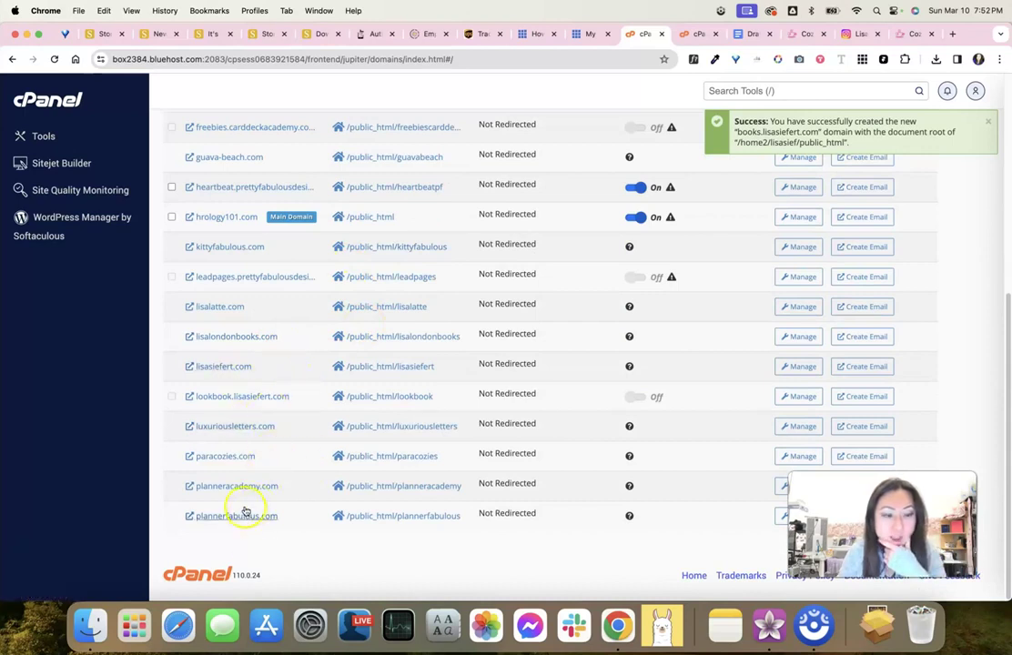
scroll(244, 515, up, 8)
scroll(255, 428, down, 2)
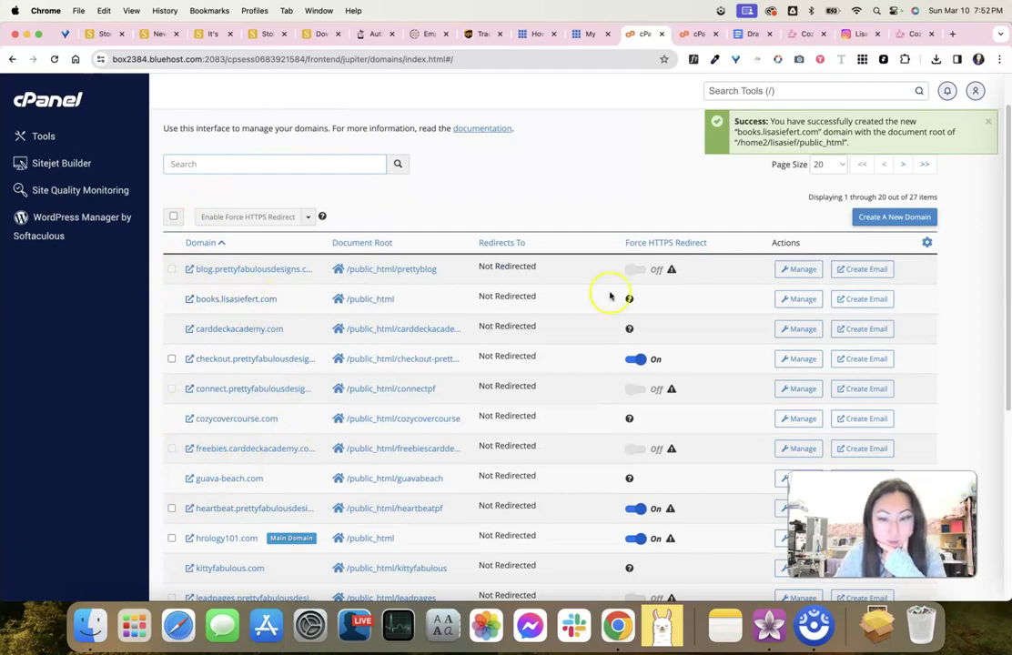
click(805, 300)
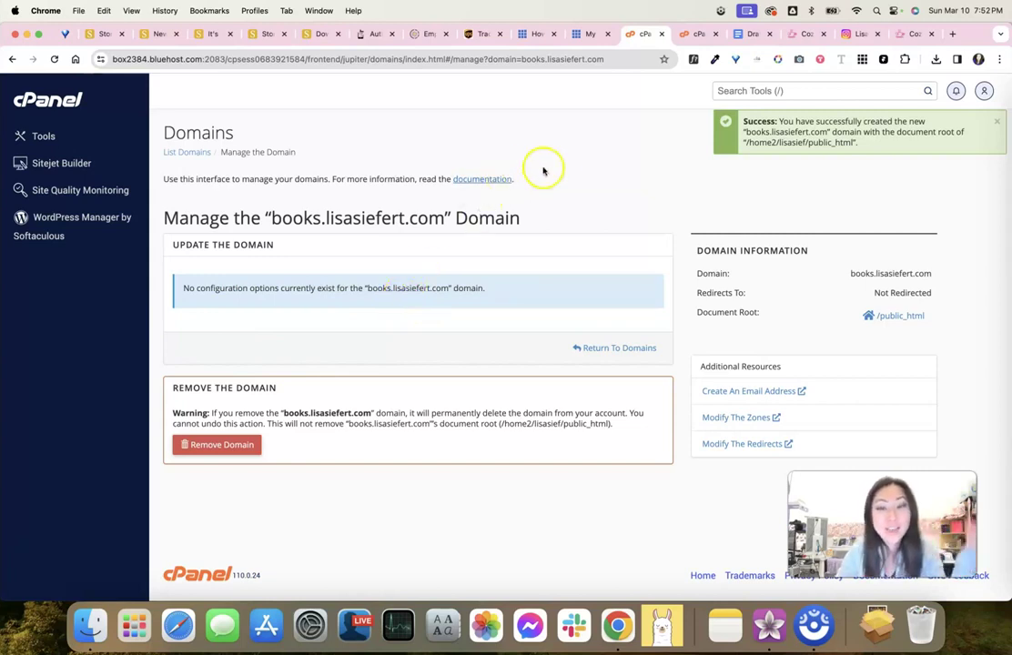
Return to StoryOrigin's custom domain home page form and select the author's own name as the author profile
click(161, 36)
click(105, 34)
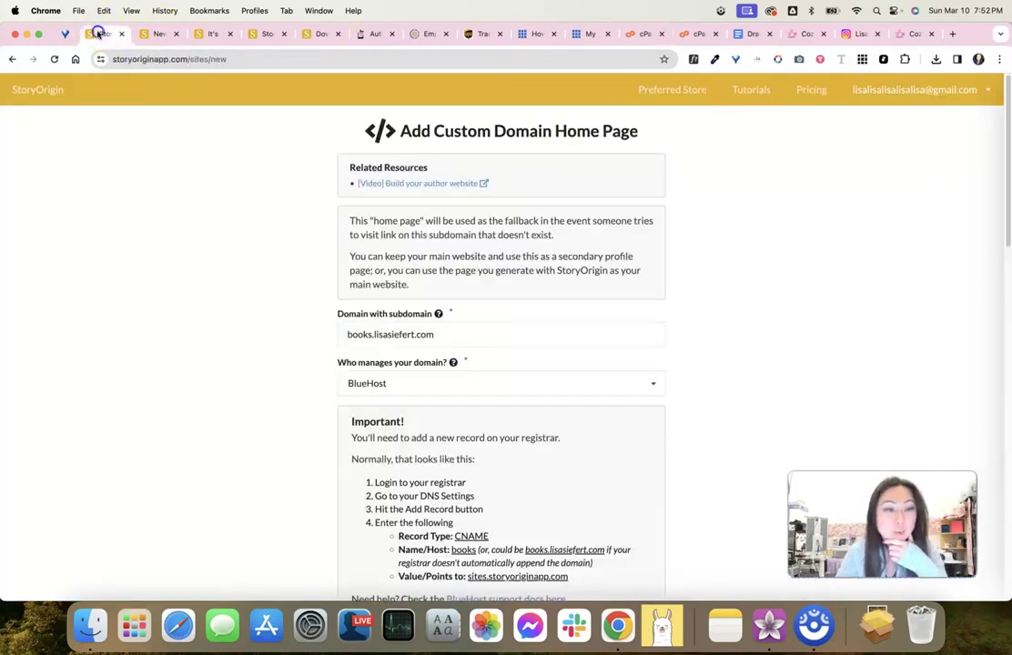
scroll(477, 366, down, 5)
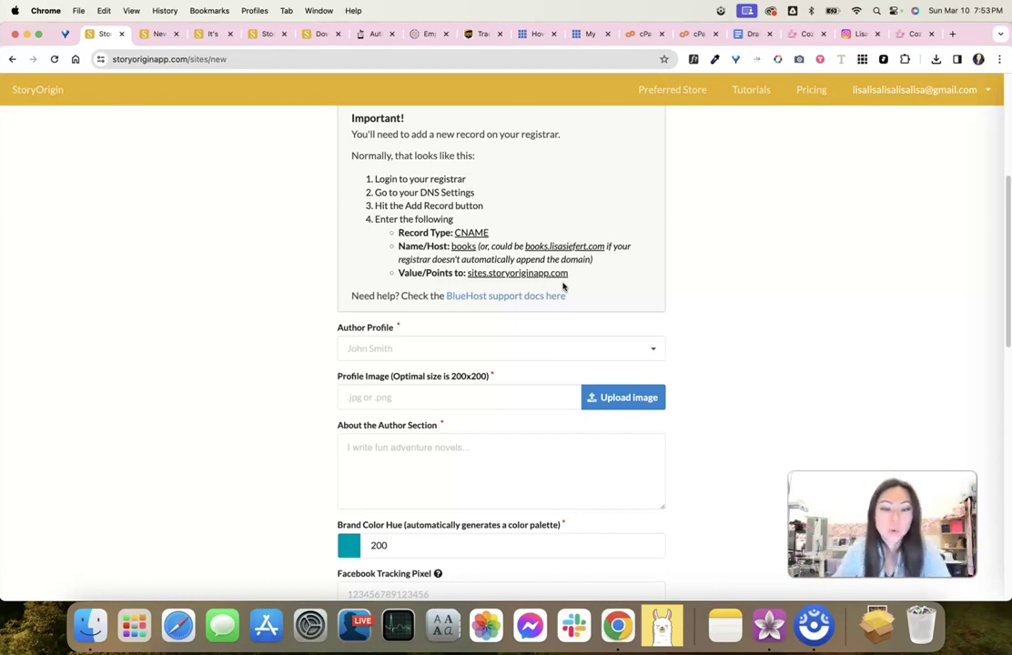
click(460, 350)
click(457, 371)
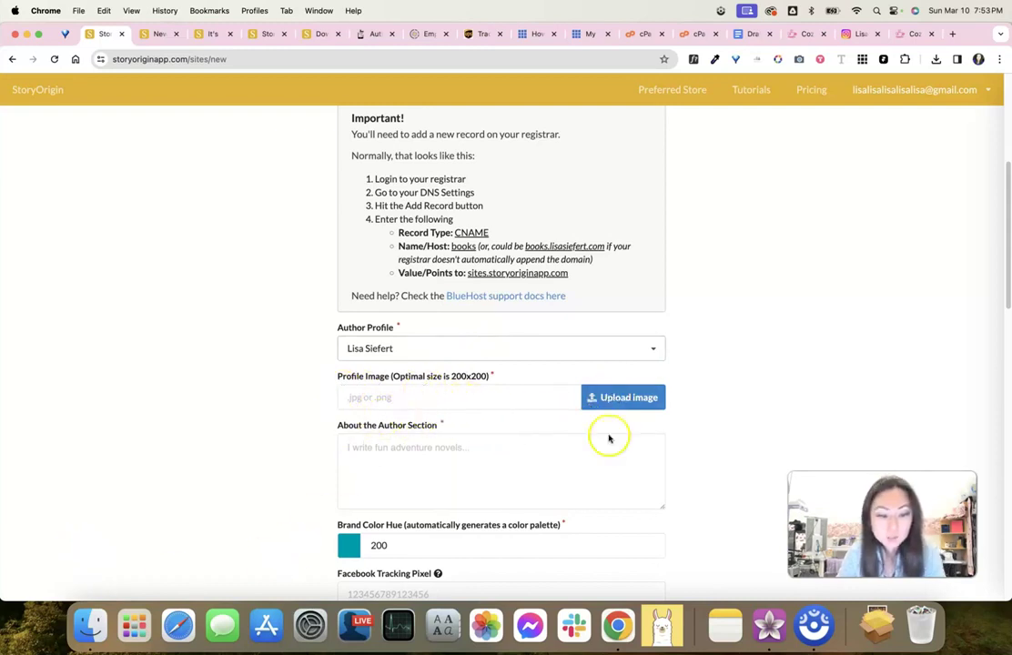
Upload the author's Mystery Books JPEG from Downloads as the profile image and save it with the default crop
click(640, 397)
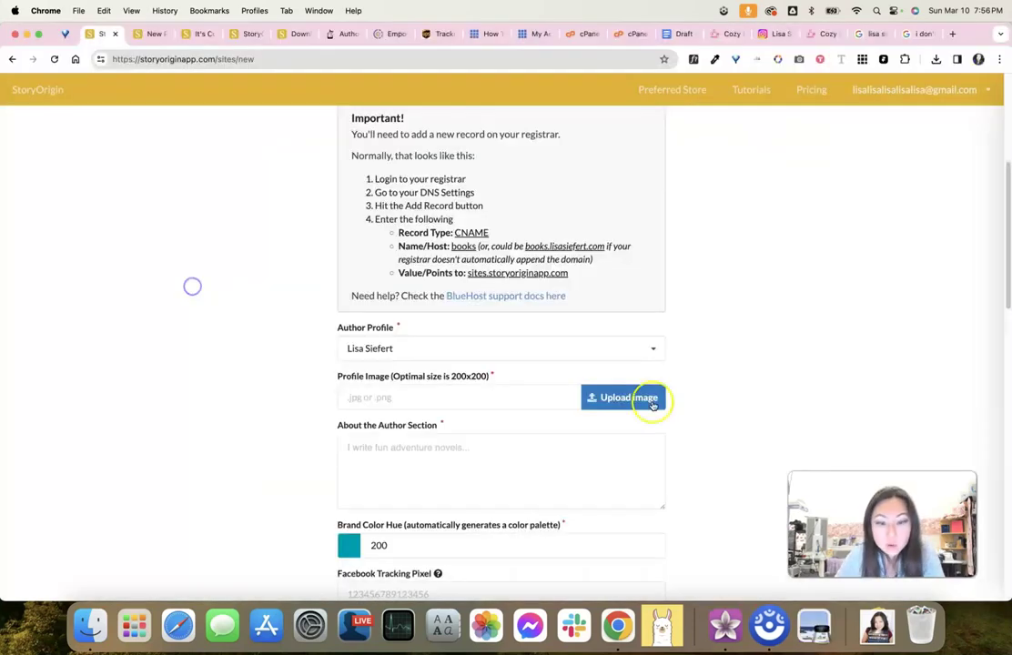
click(648, 398)
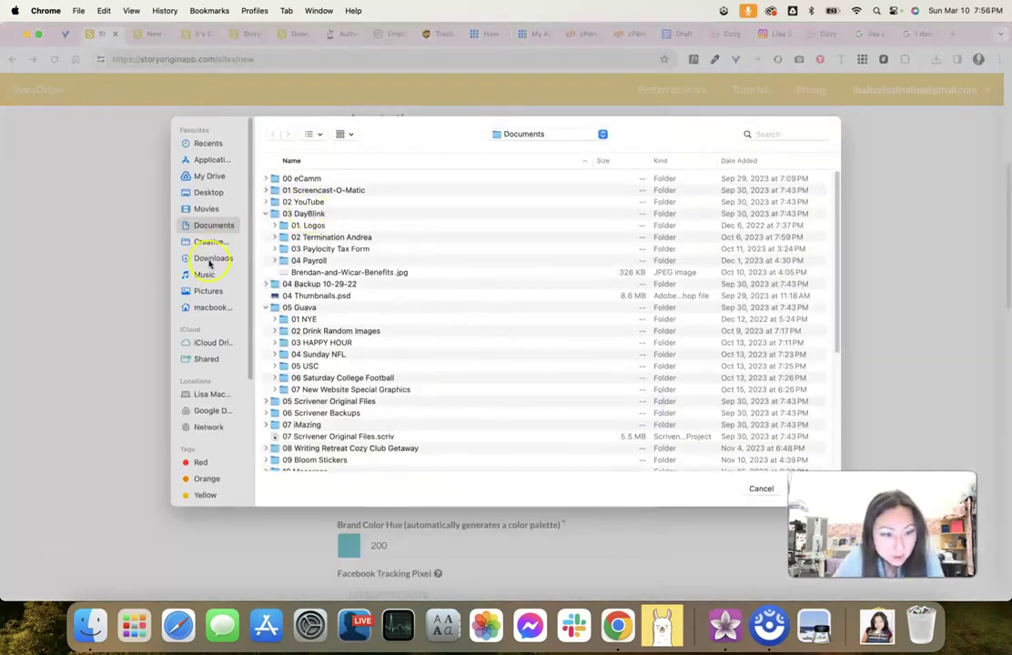
click(209, 261)
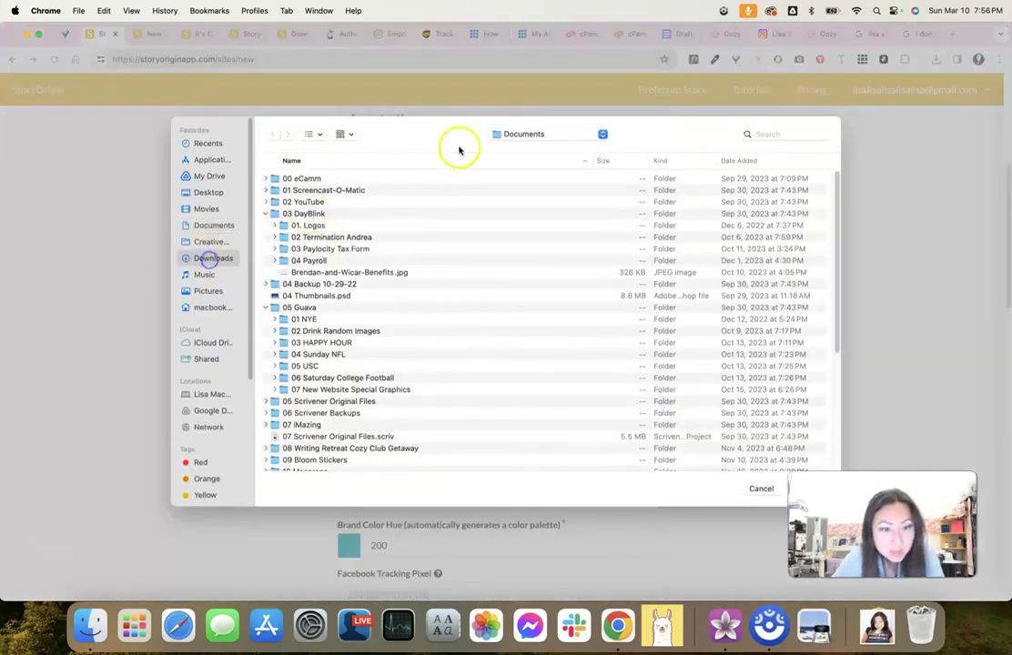
click(781, 164)
double_click(328, 178)
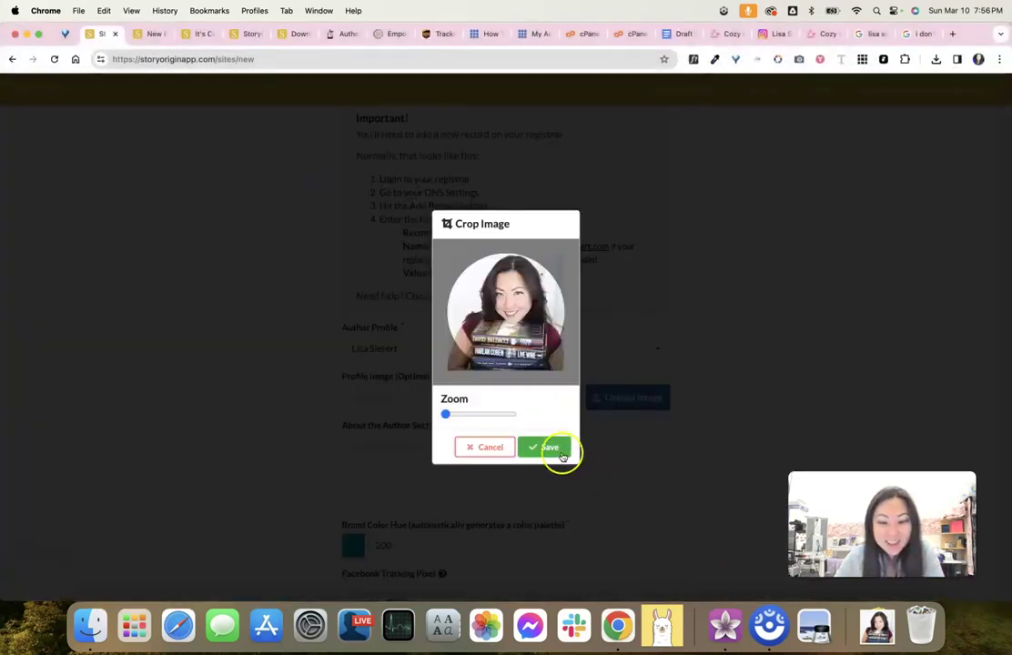
click(562, 455)
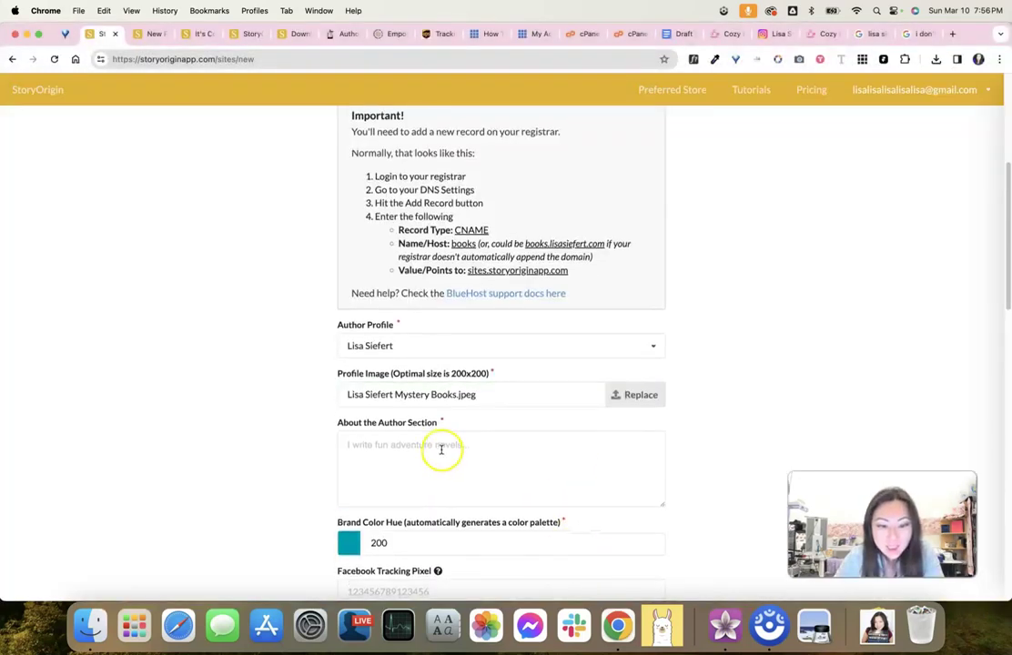
Enter "I write cozy mysteries with a dash of sugar" as the author description and set the brand color hue to 329.8
scroll(441, 449, down, 3)
click(411, 333)
click(411, 334)
text(I)
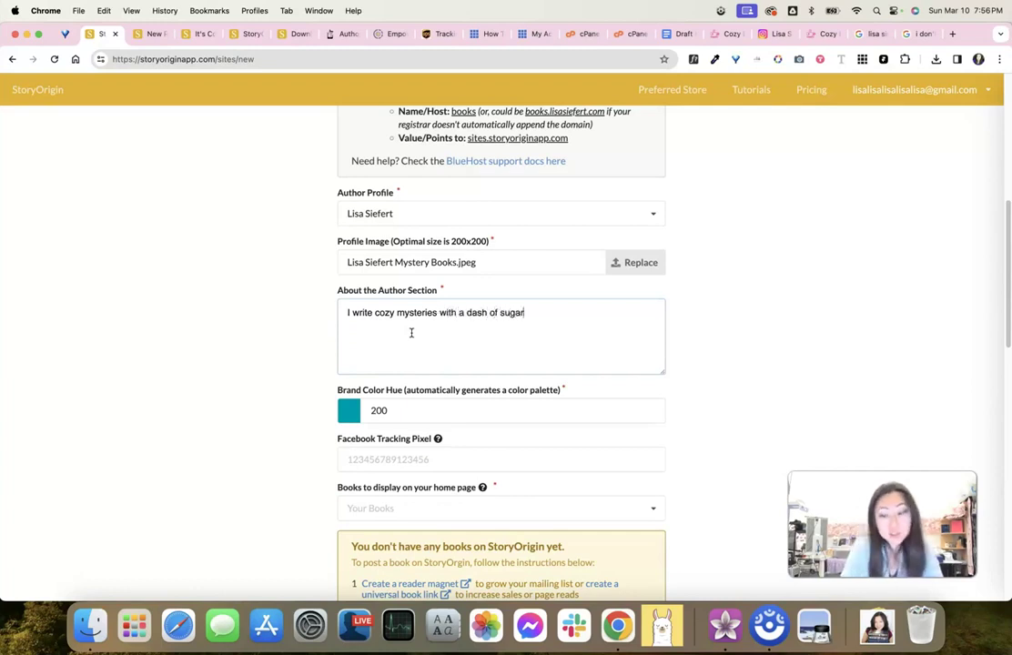
click(349, 412)
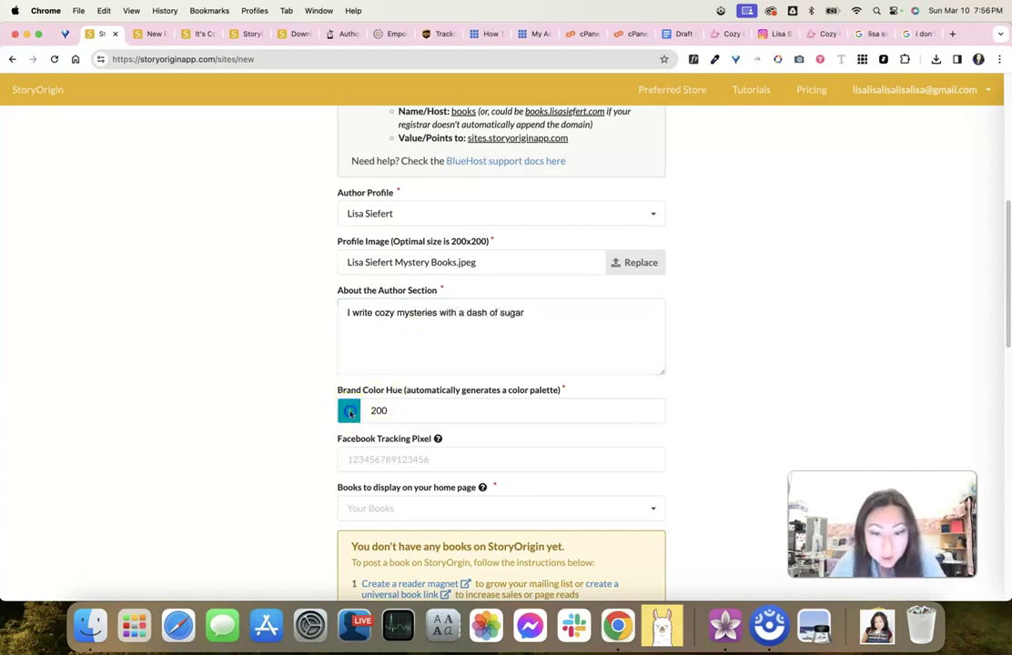
drag(409, 365, 449, 371)
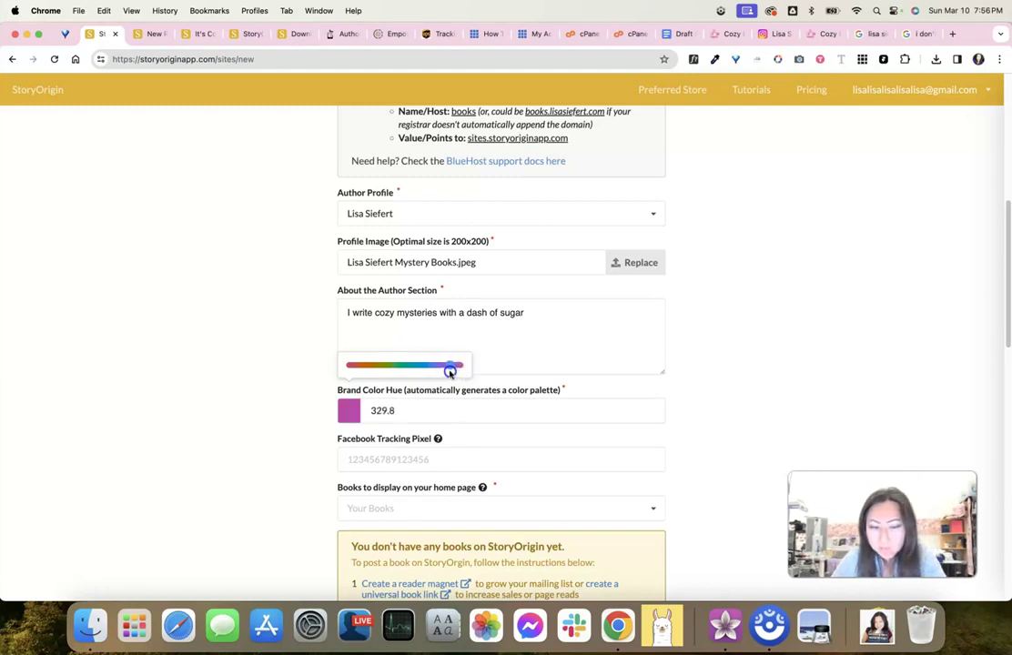
Review the Facebook tracking pixel, home page books and book collections sections of the form
scroll(427, 470, down, 2)
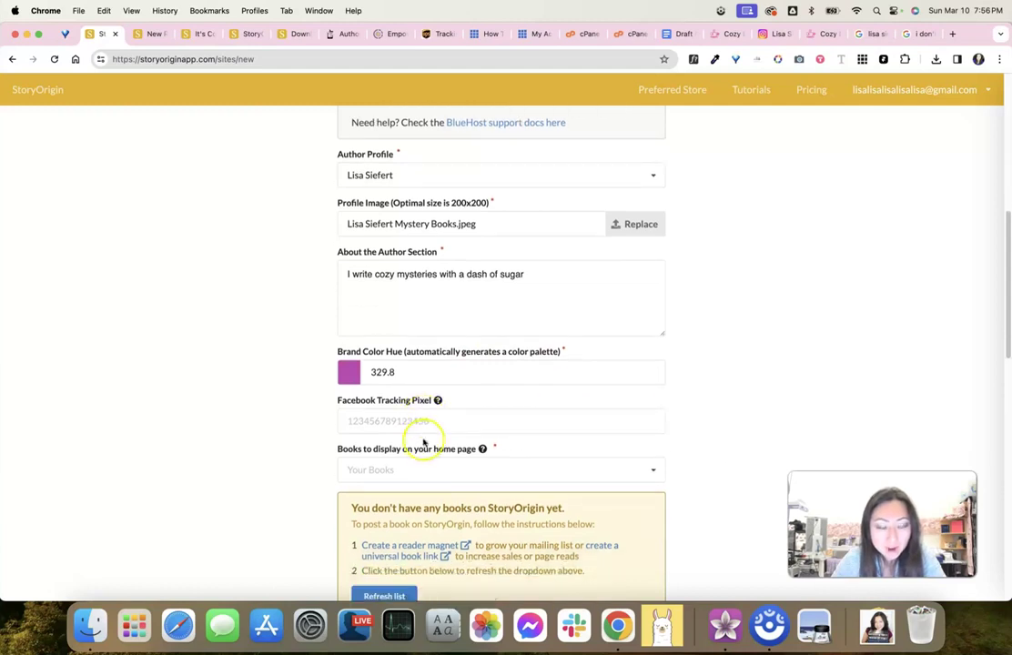
click(414, 384)
mouse_move(438, 365)
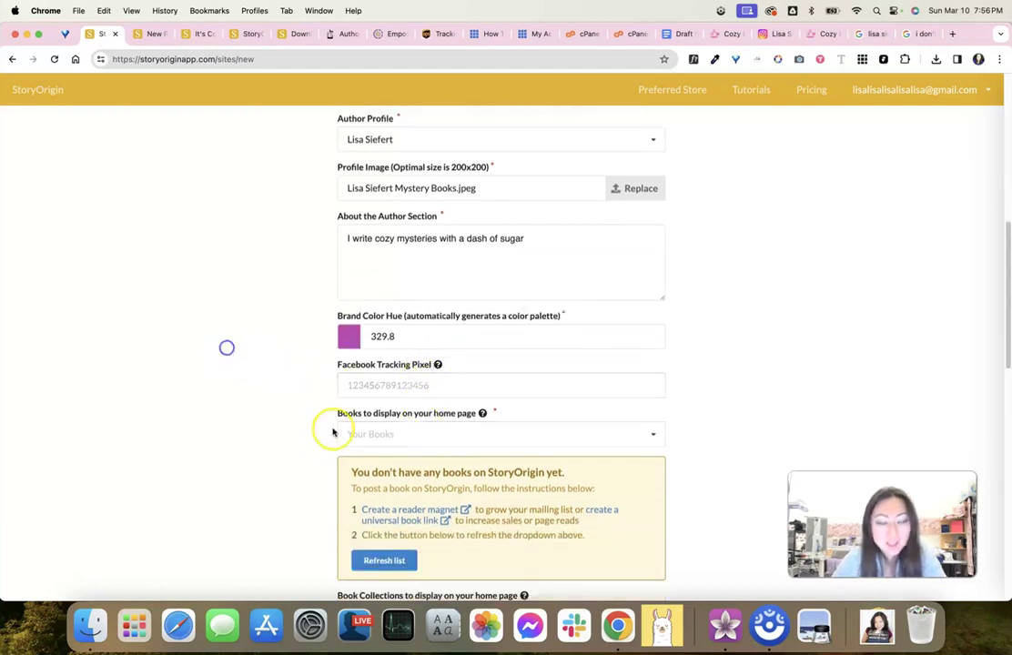
scroll(323, 391, down, 5)
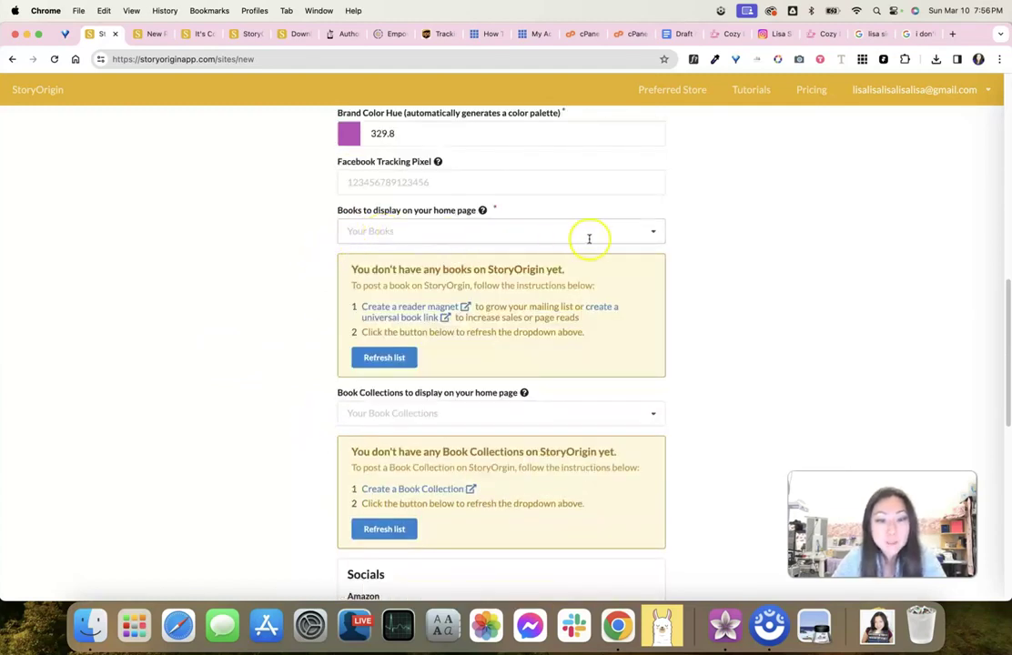
click(653, 235)
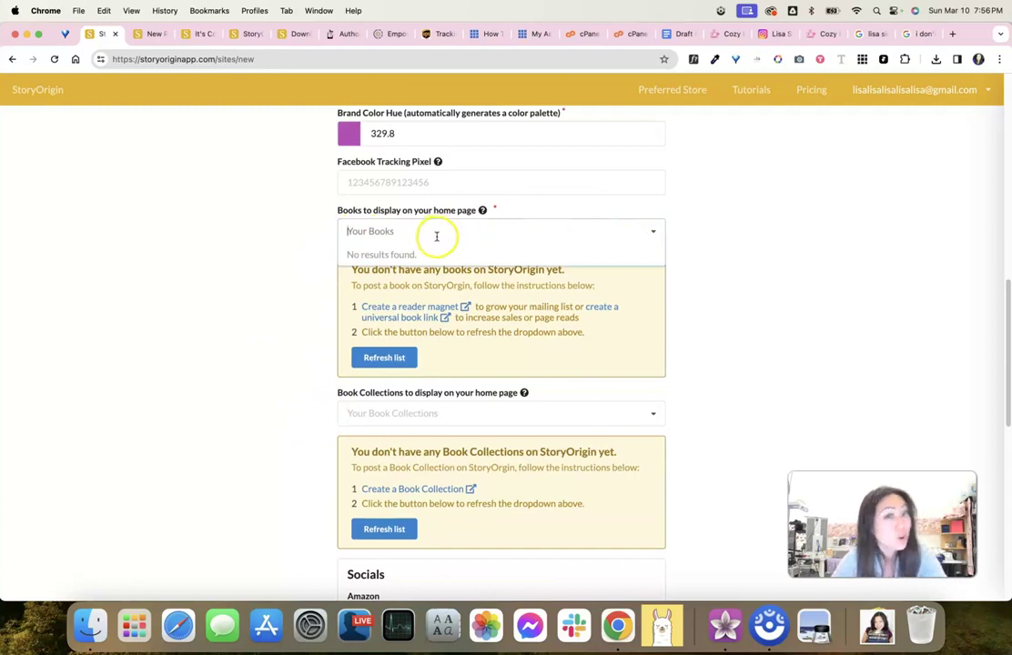
click(656, 293)
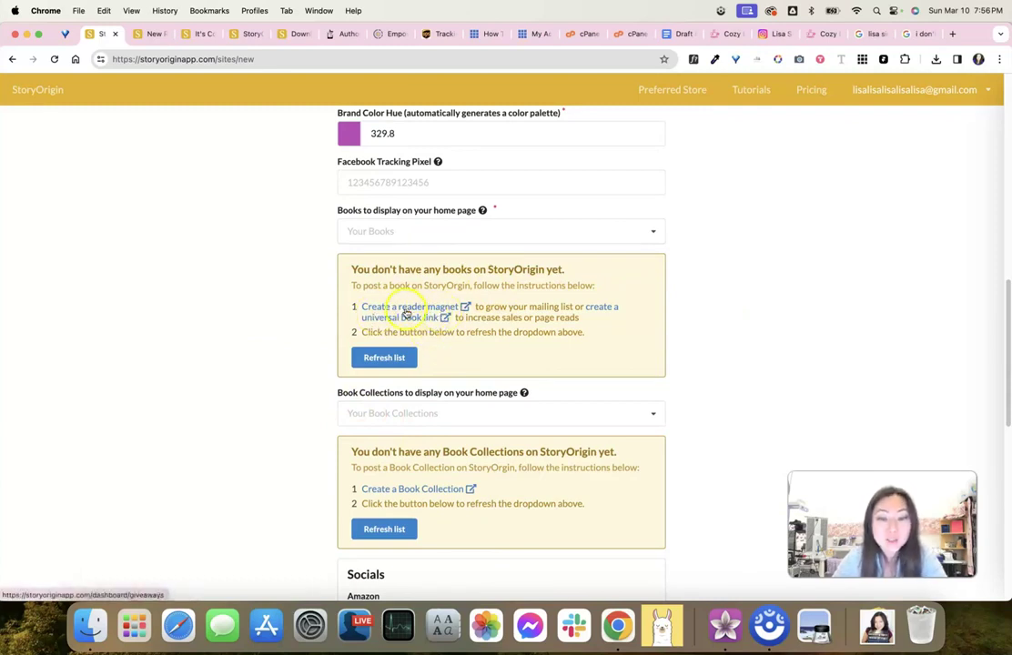
scroll(364, 328, down, 1)
scroll(361, 300, down, 4)
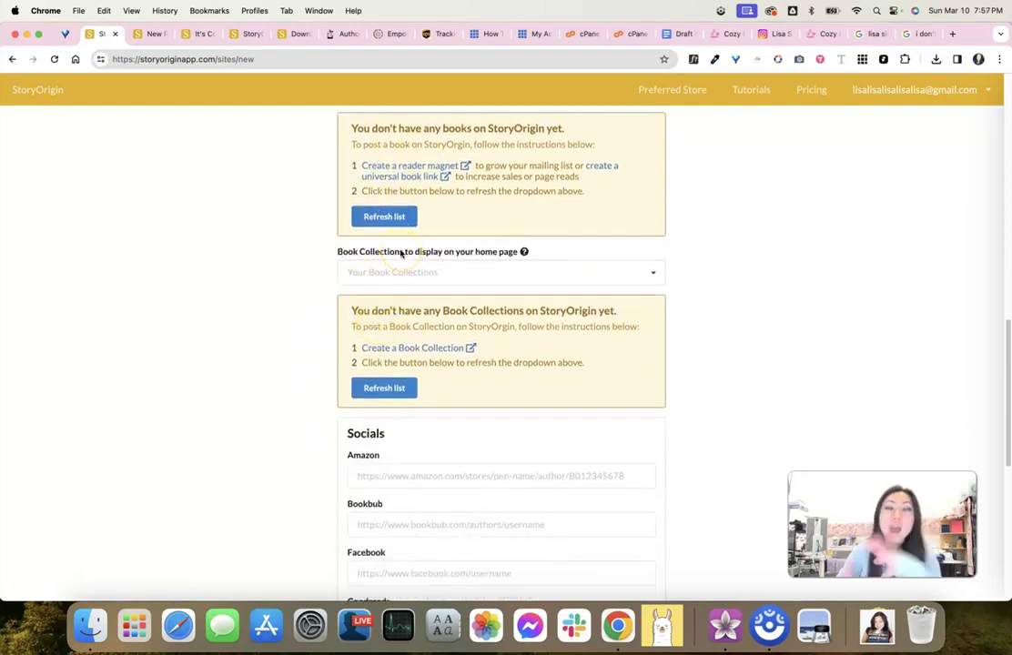
Go to the end of the custom domain home page form and submit it
scroll(422, 286, down, 8)
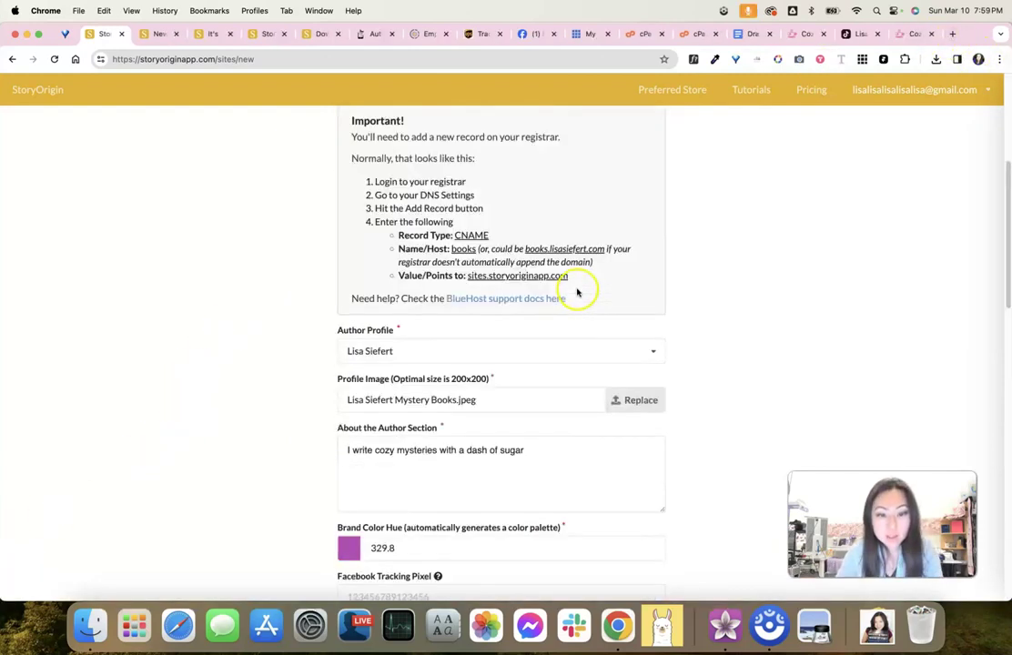
scroll(576, 292, down, 15)
click(638, 542)
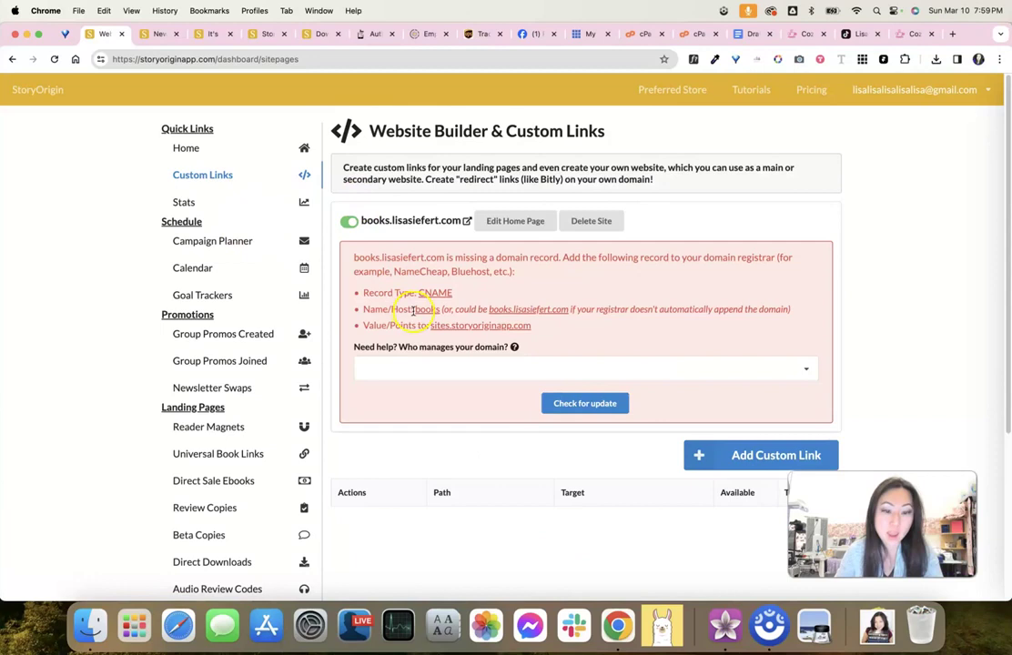
Choose BlueHost as the manager of the new site's domain and check for a domain record update
click(662, 365)
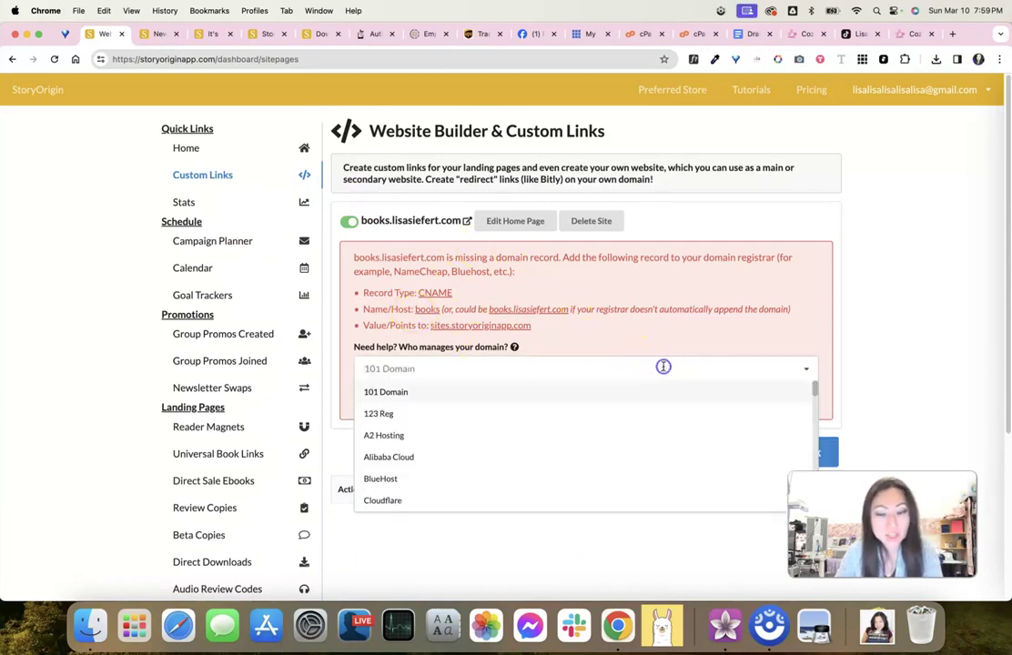
click(469, 479)
scroll(603, 426, down, 1)
click(600, 425)
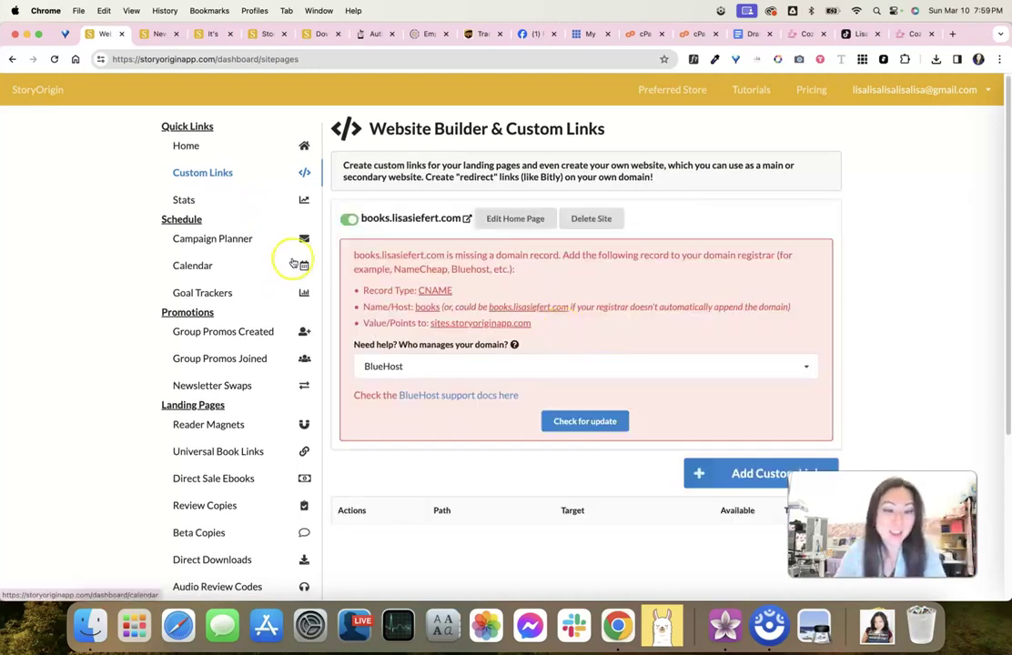
Look through the stats for reader magnets, universal book links, direct downloads, audiobook links and custom links
click(184, 201)
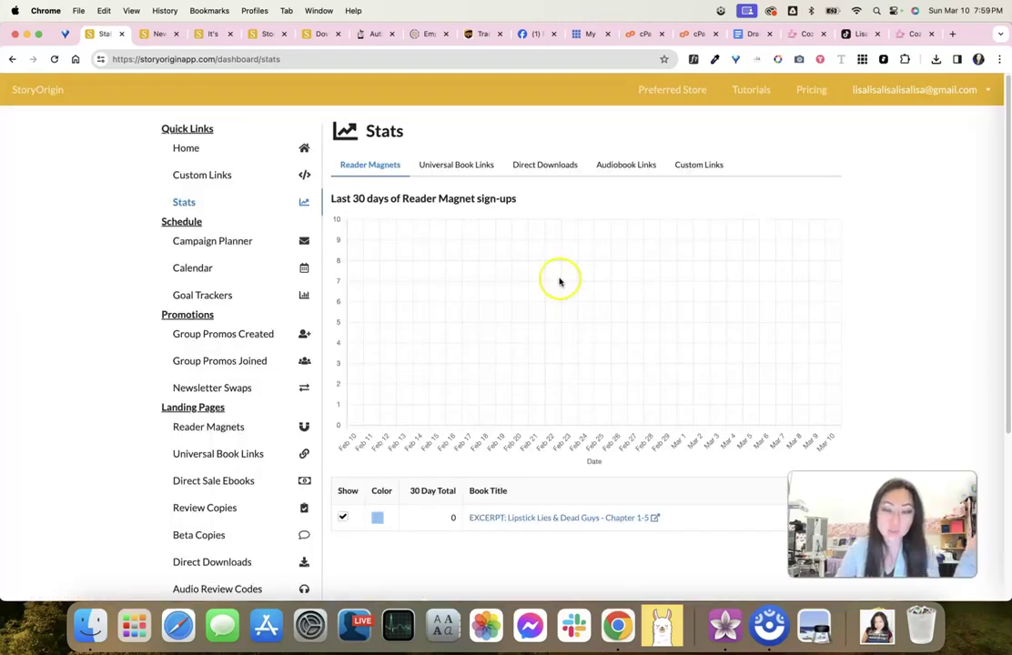
click(461, 164)
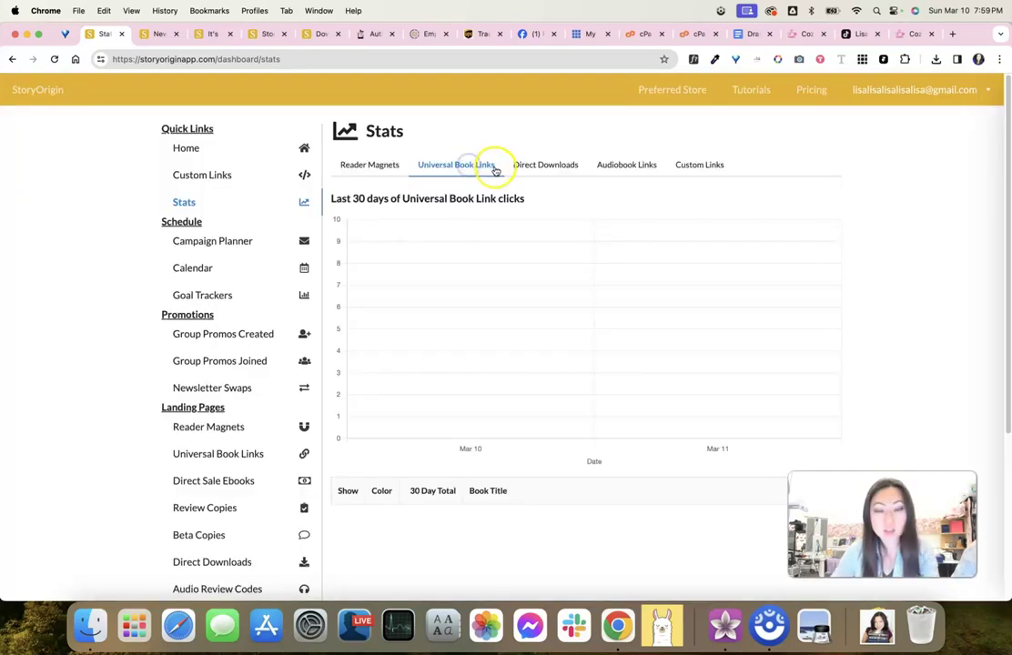
click(549, 170)
click(614, 167)
click(701, 166)
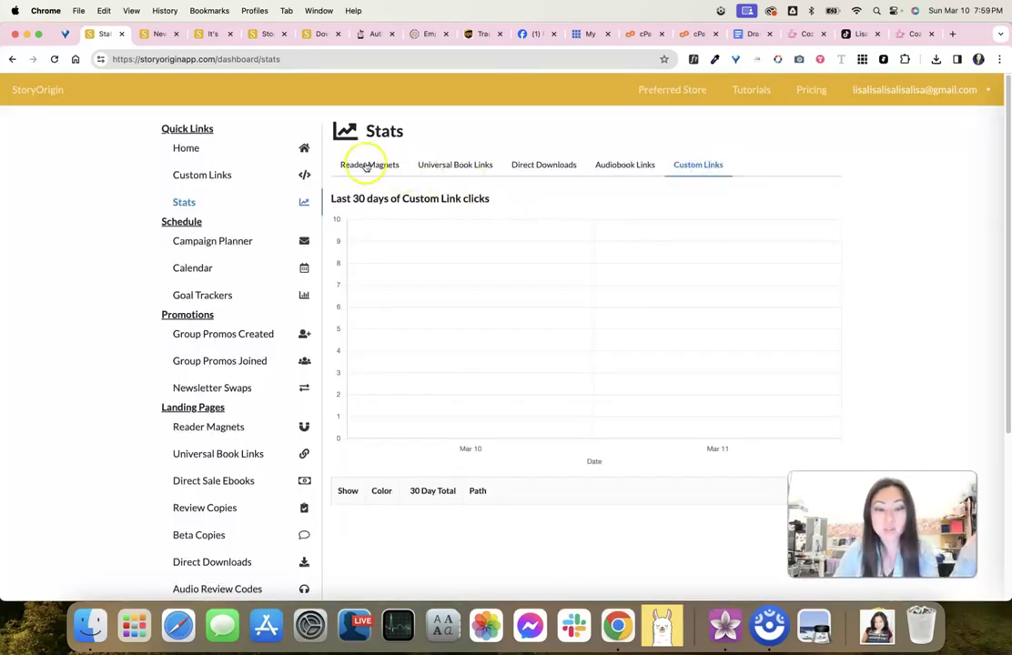
click(366, 165)
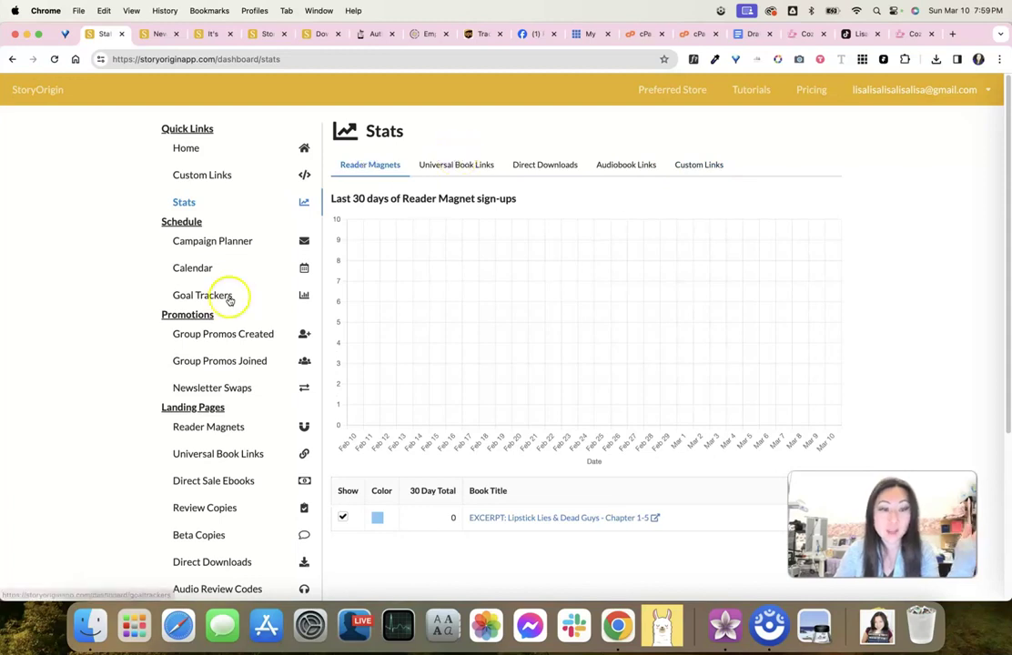
View the giveaway page of the Lipstick Lies & Dead Guys excerpt from the reader magnet stats, and return to the stats page
scroll(546, 491, down, 5)
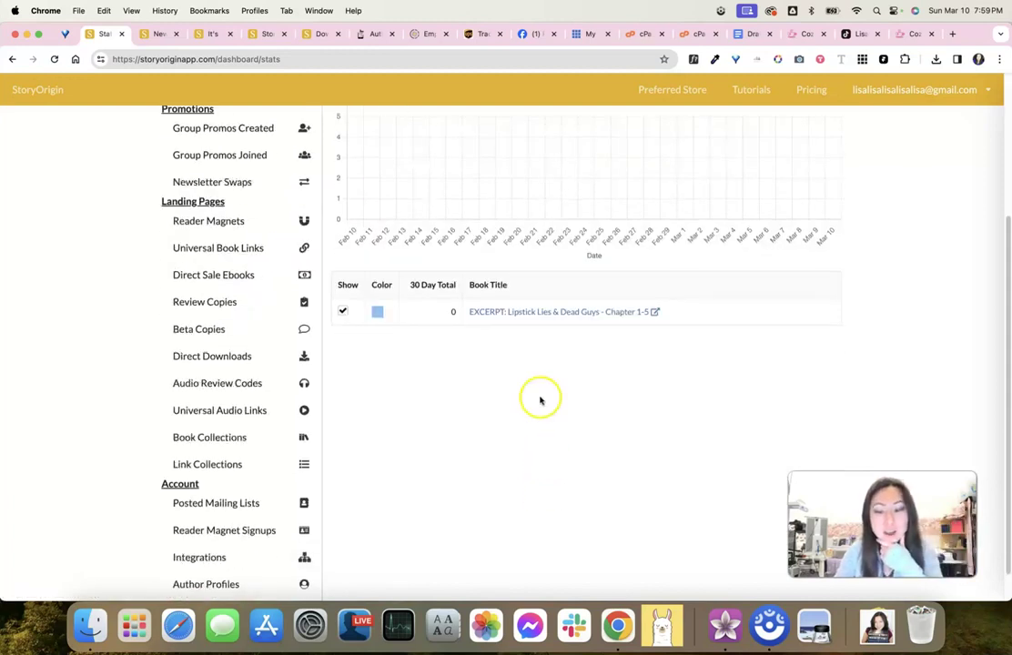
click(568, 316)
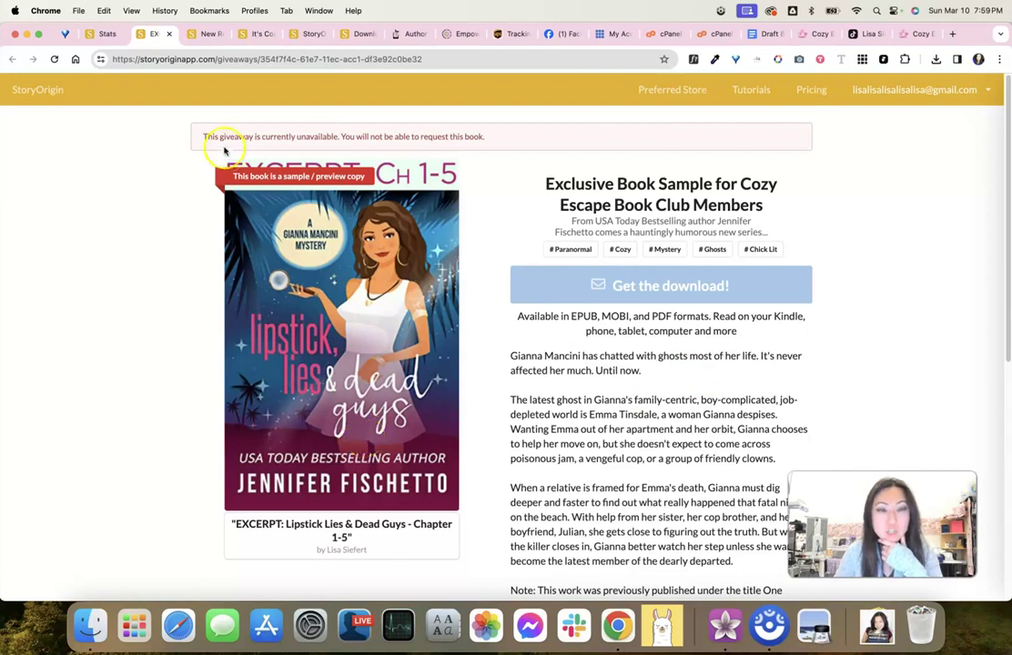
click(100, 34)
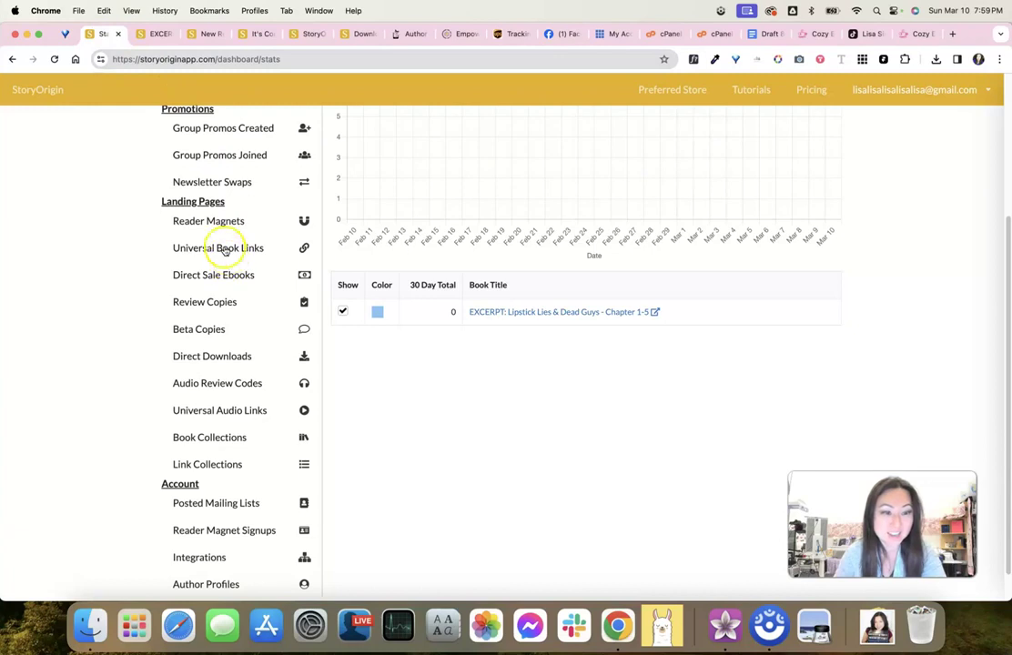
scroll(253, 218, up, 3)
scroll(252, 225, up, 2)
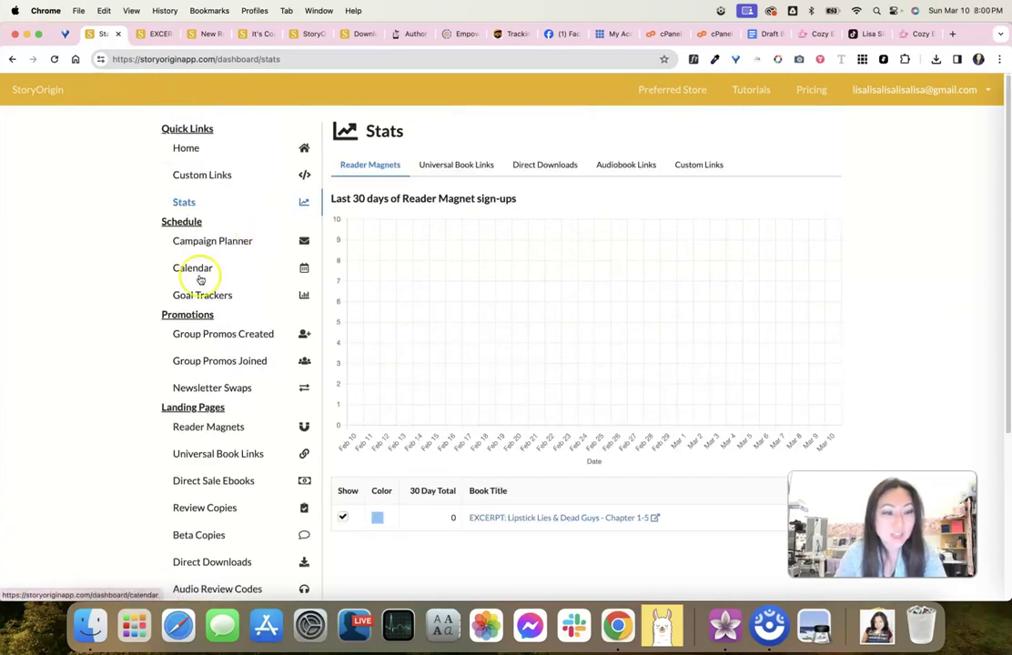
Review the Campaign Planner with its form for planning upcoming campaigns, and look over the Calendar
click(226, 241)
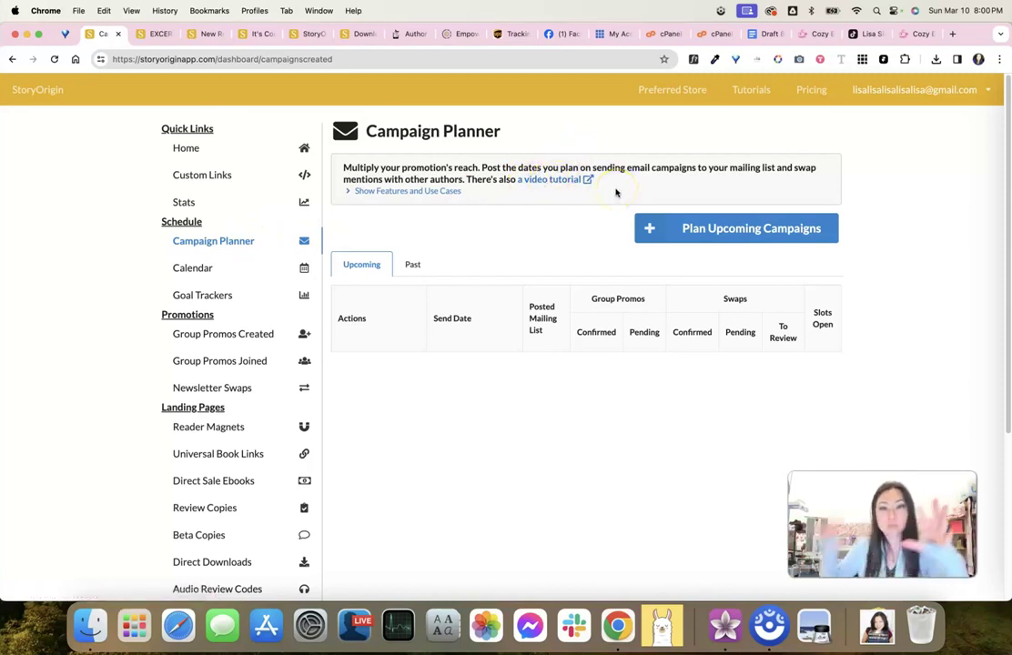
click(708, 222)
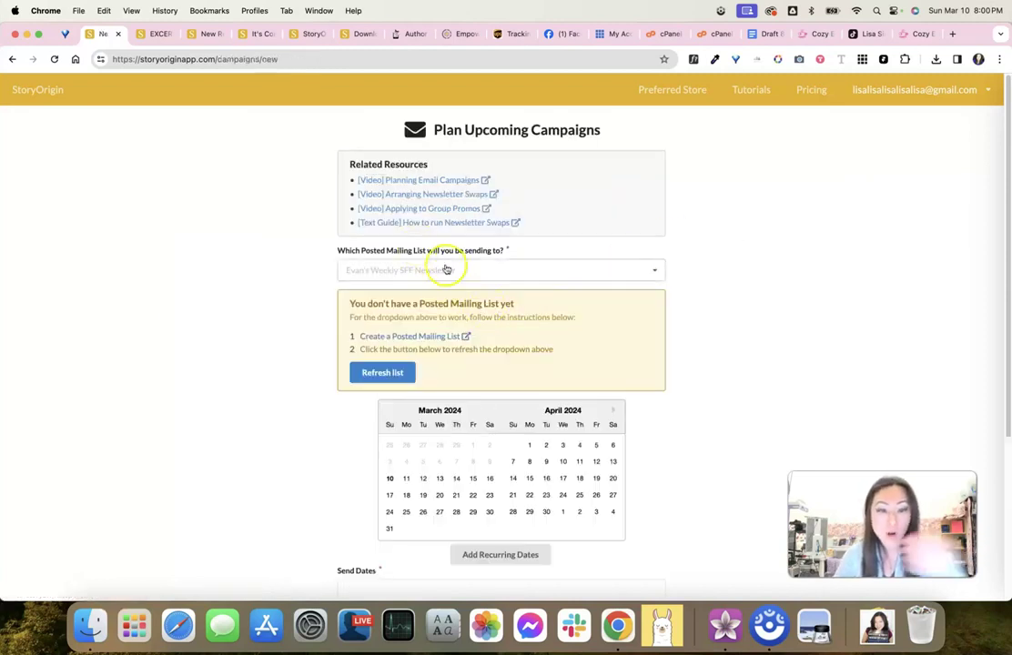
click(425, 270)
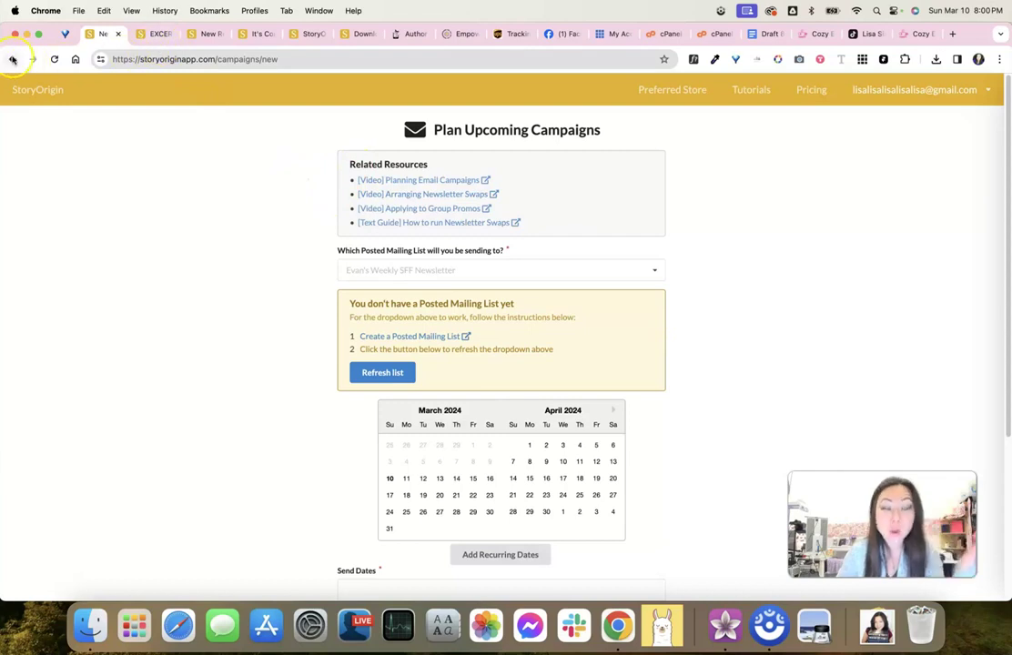
click(12, 59)
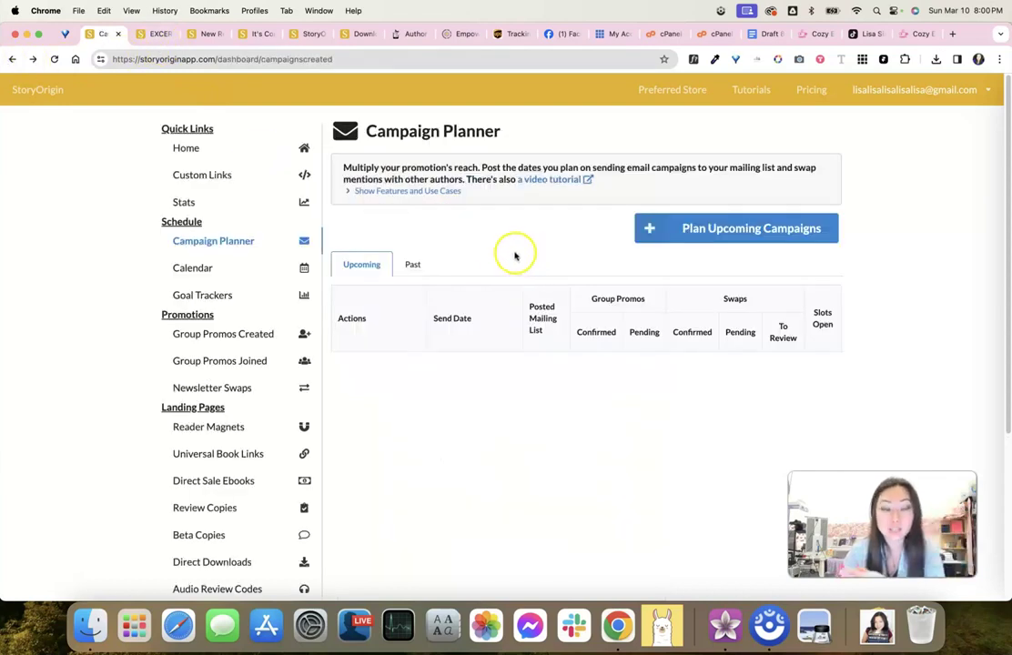
click(242, 267)
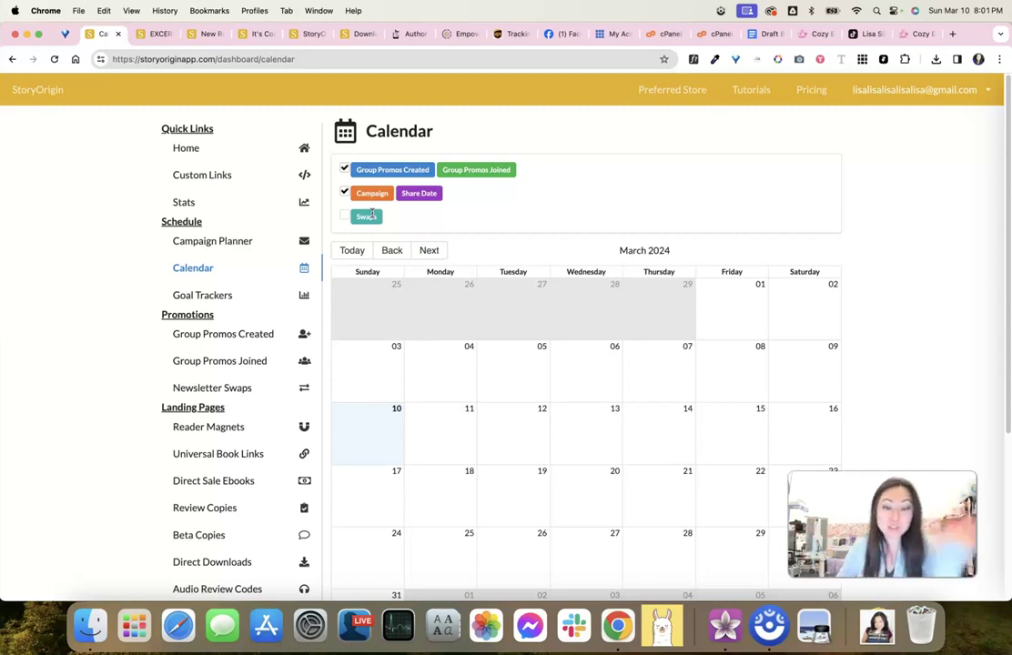
Start a new goal tracker titled Space Cozy Mystery with the author's own profile and a target of 50,000 words
click(194, 295)
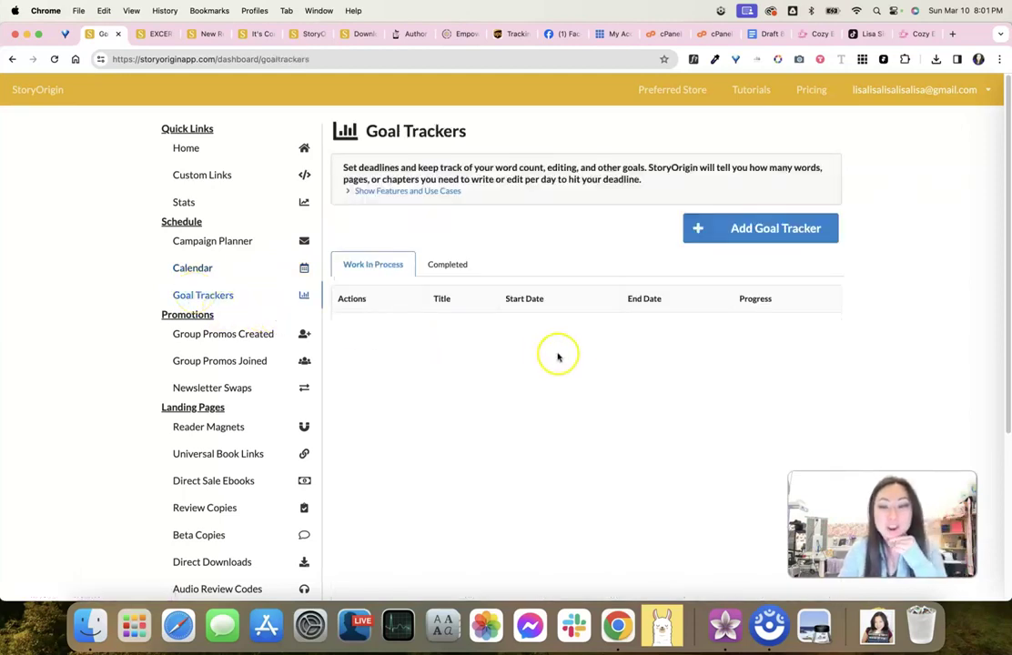
click(727, 229)
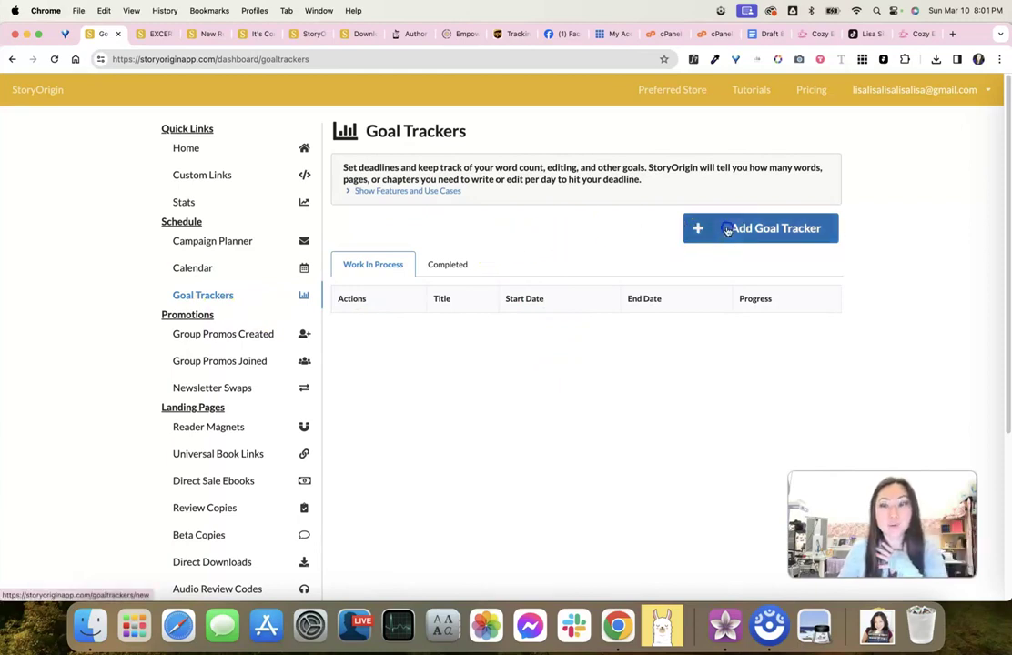
click(453, 182)
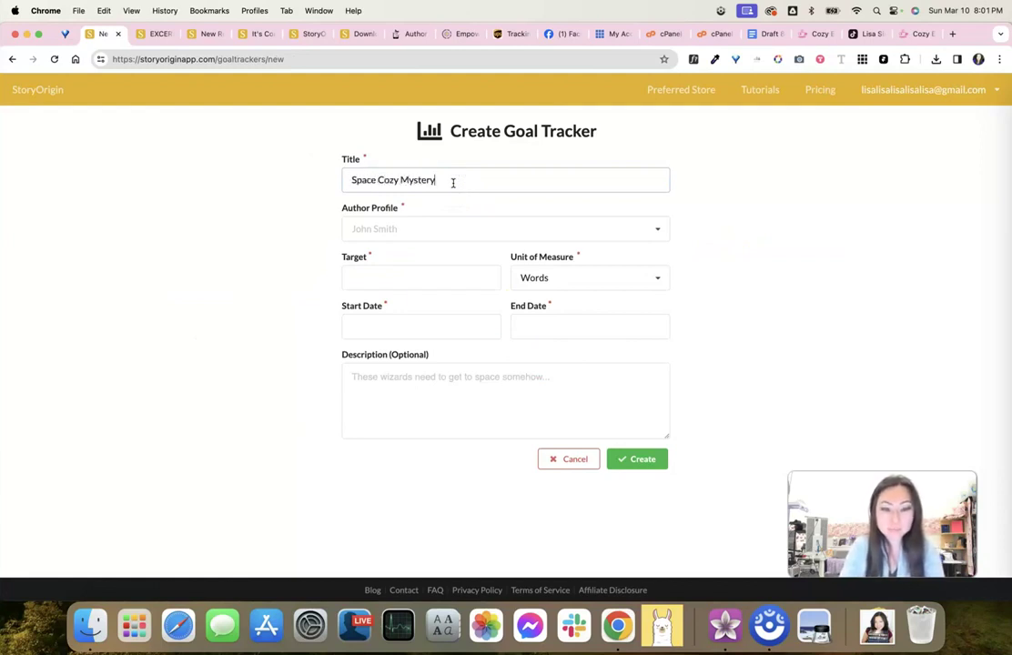
click(452, 228)
click(450, 256)
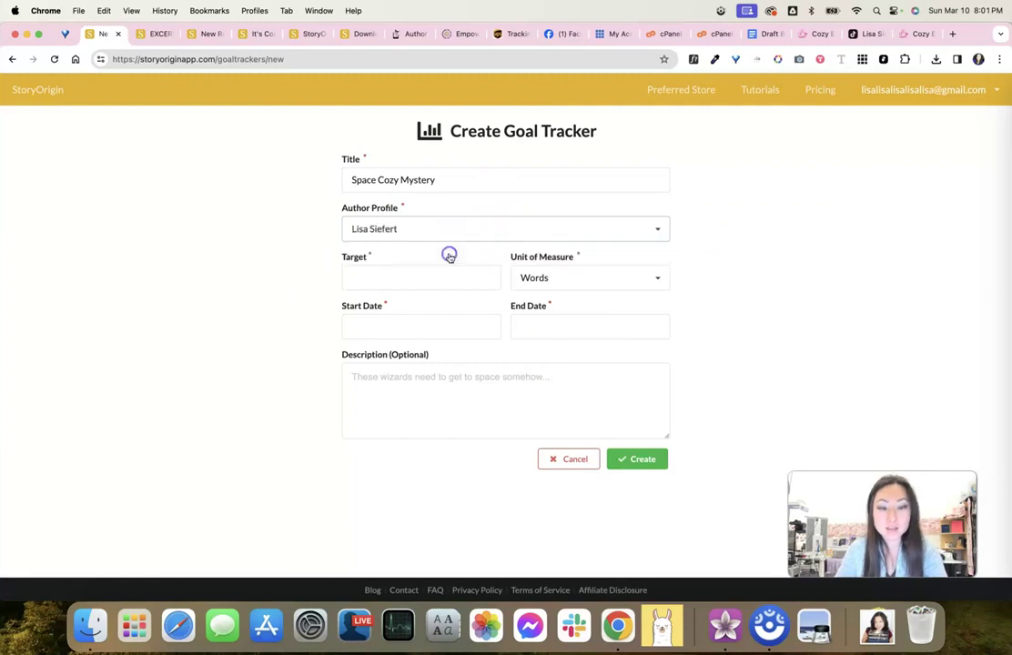
click(421, 282)
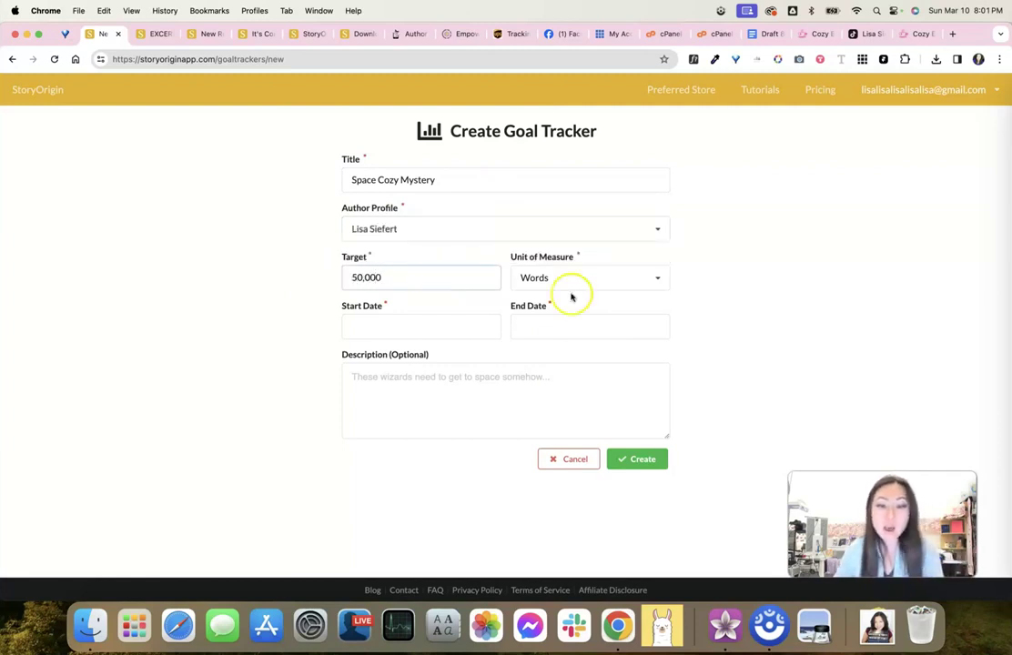
Set the goal tracker's start date to Mar 11th, 2024 and its end date to Apr 30th, 2024
click(443, 328)
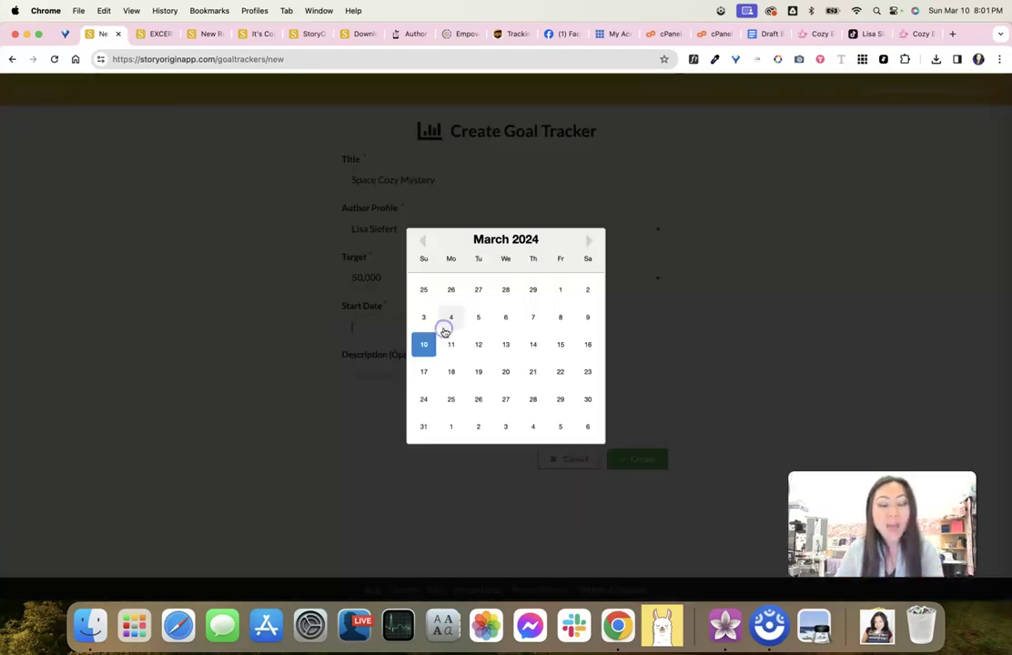
click(449, 344)
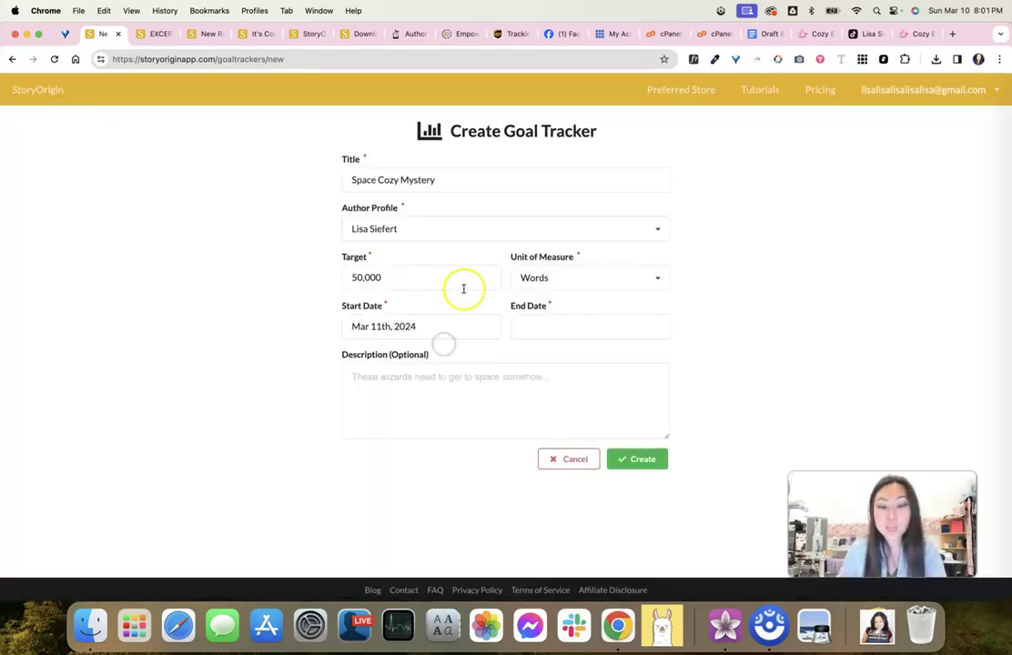
click(564, 325)
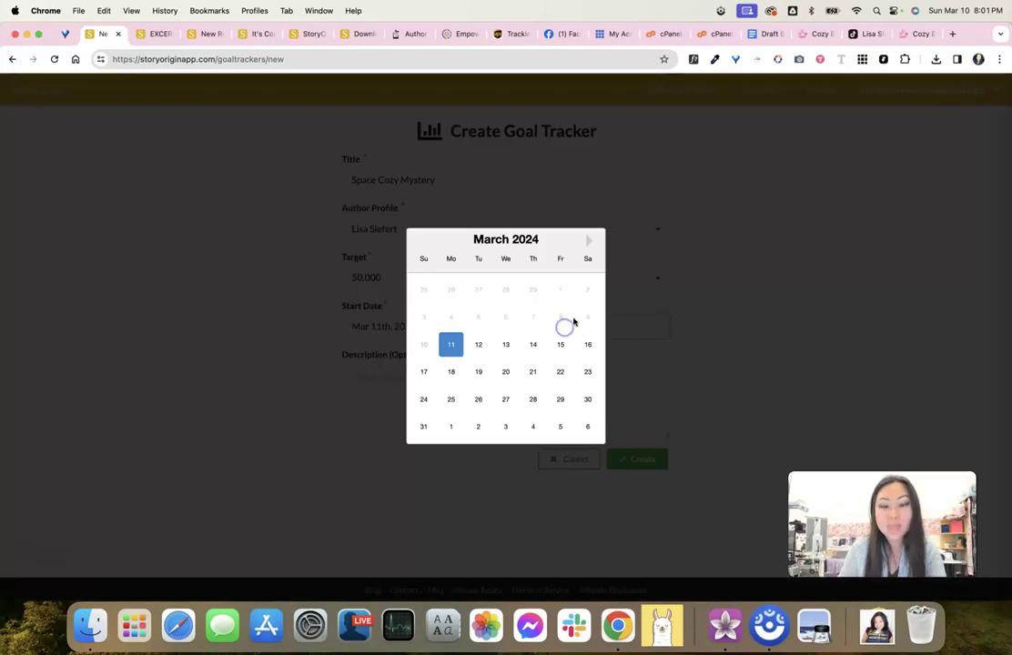
click(590, 246)
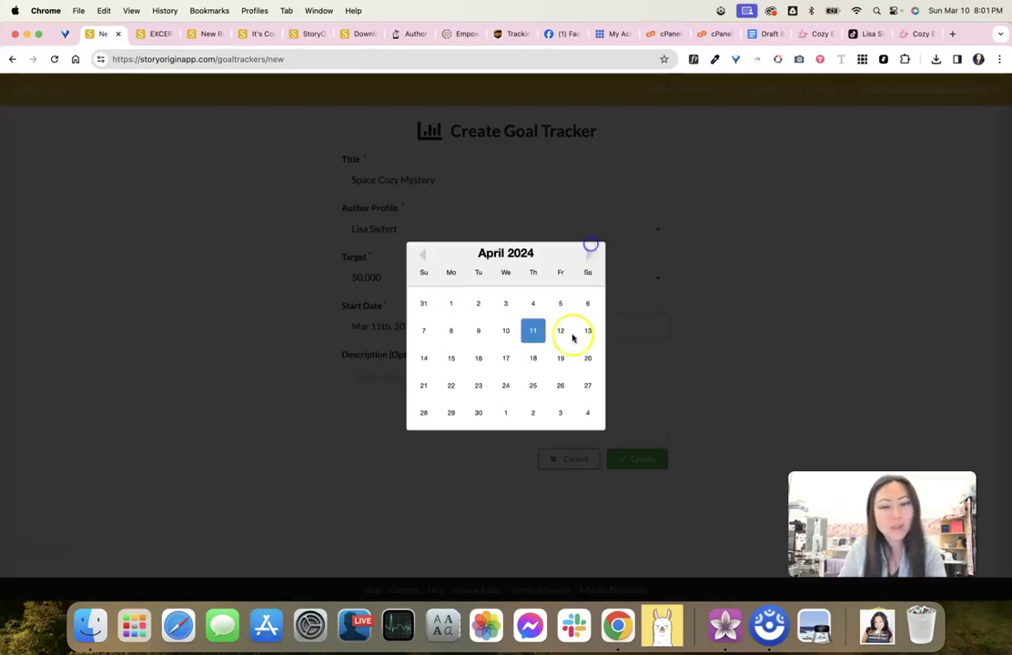
click(475, 412)
Describe the goal as "Space Cozy Mystery about astronauts addicted to donuts" and create the tracker
click(440, 395)
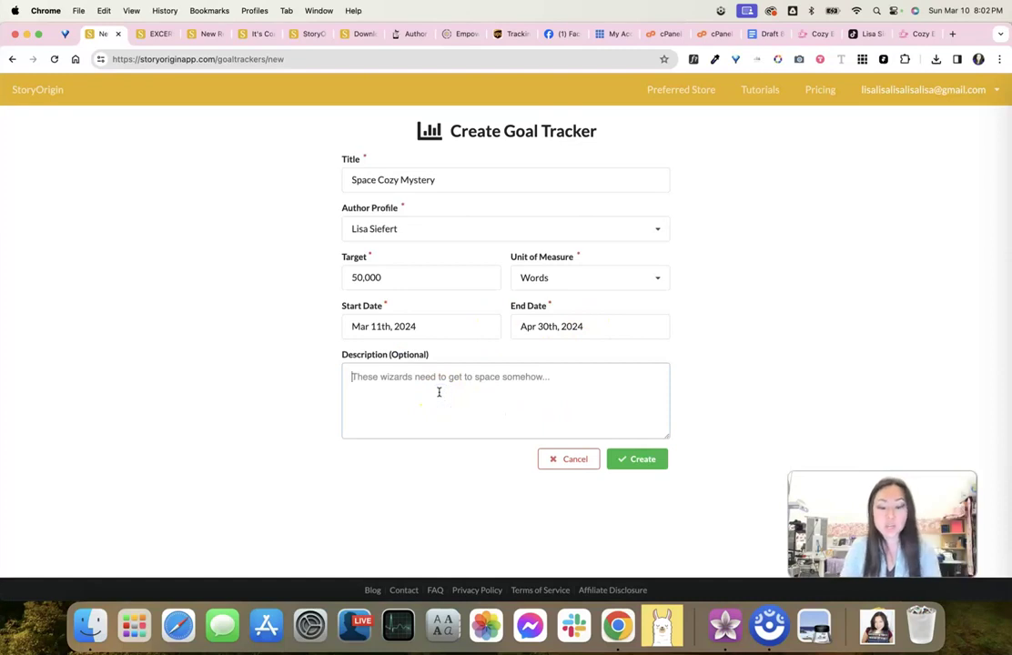
text(S)
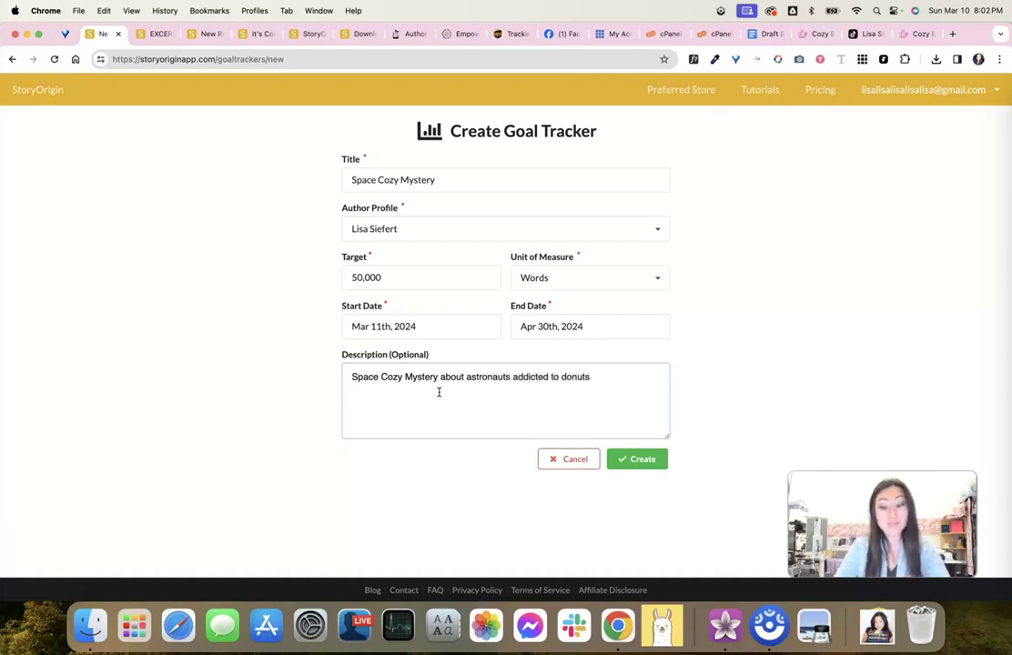
click(642, 459)
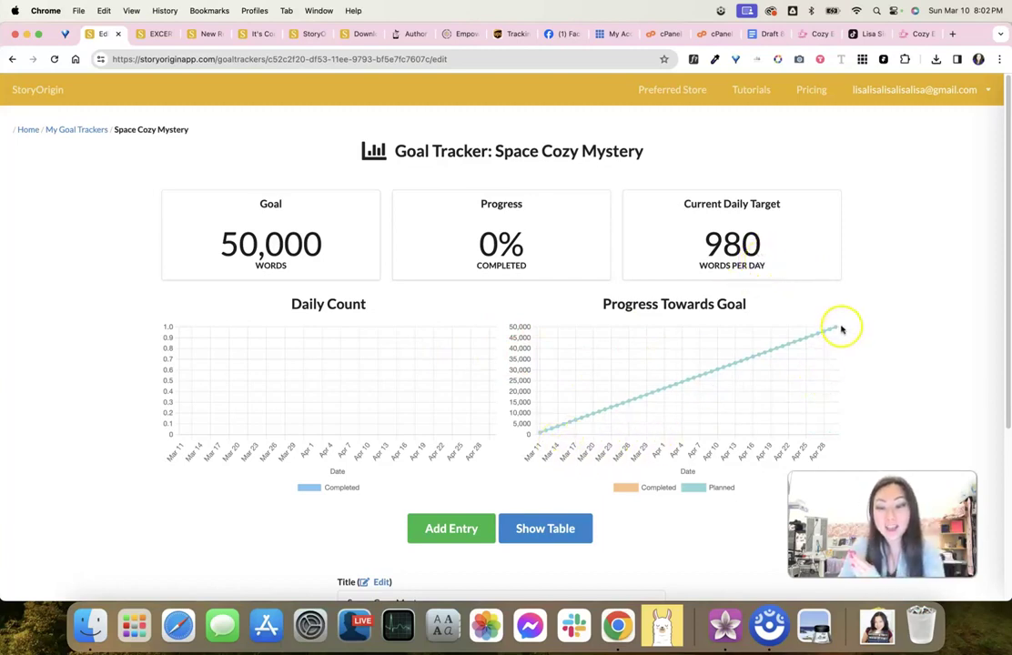
Log a progress entry of 2,500 words for Mar 11th, 2024 in the Space Cozy Mystery tracker
mouse_move(835, 330)
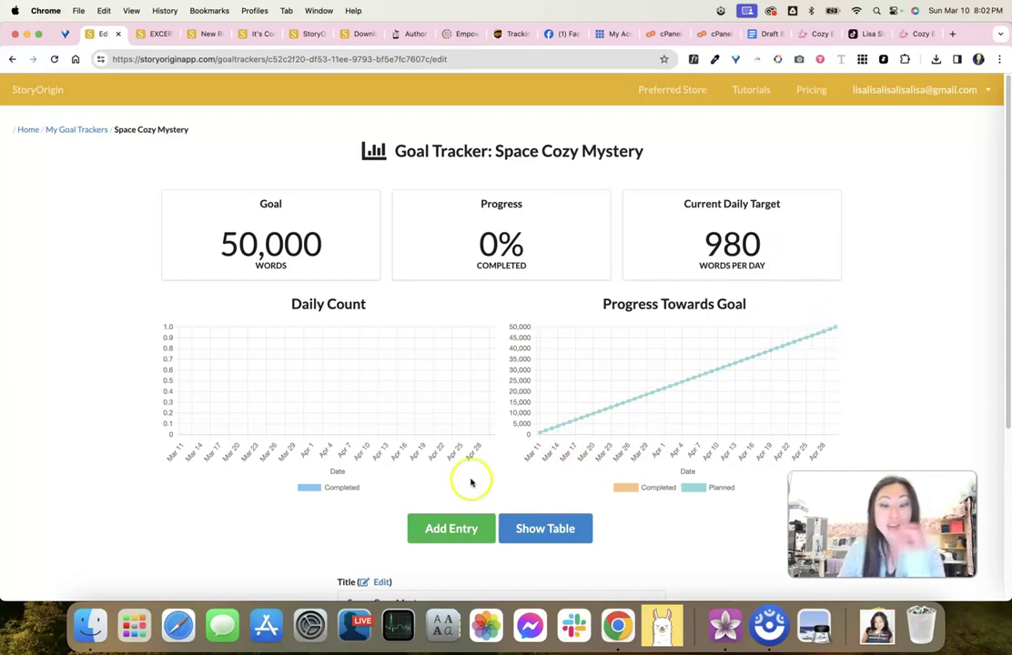
scroll(463, 533, down, 3)
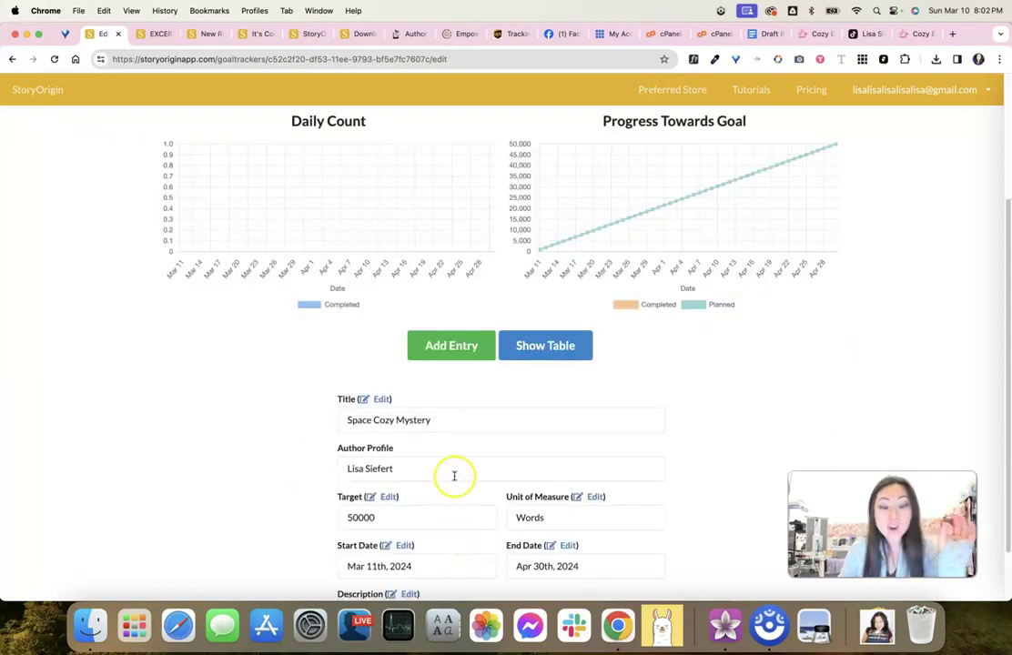
click(451, 347)
click(438, 371)
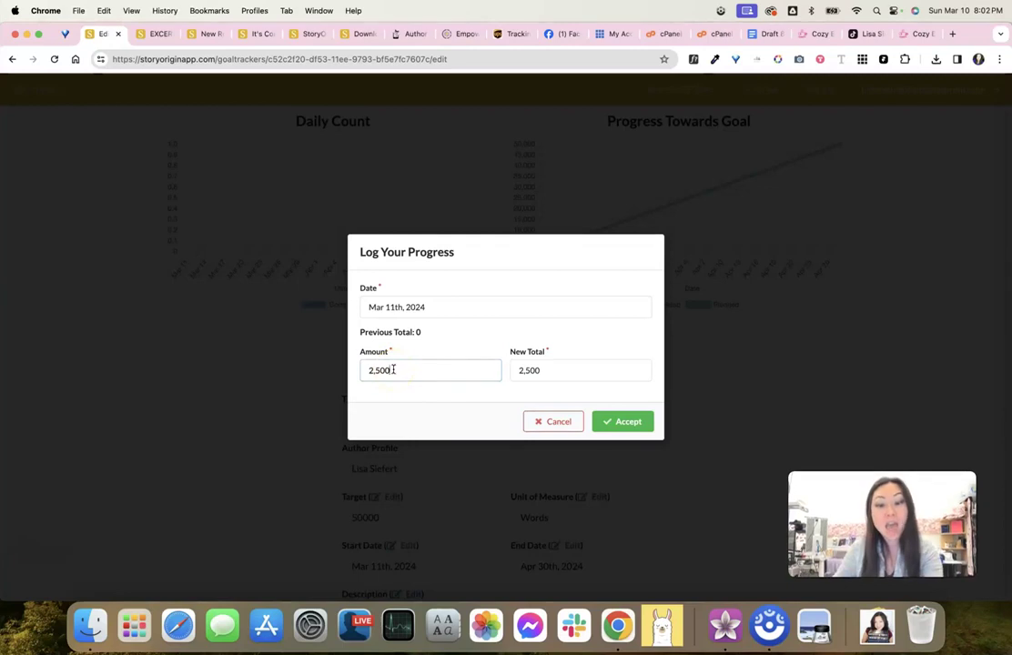
click(625, 421)
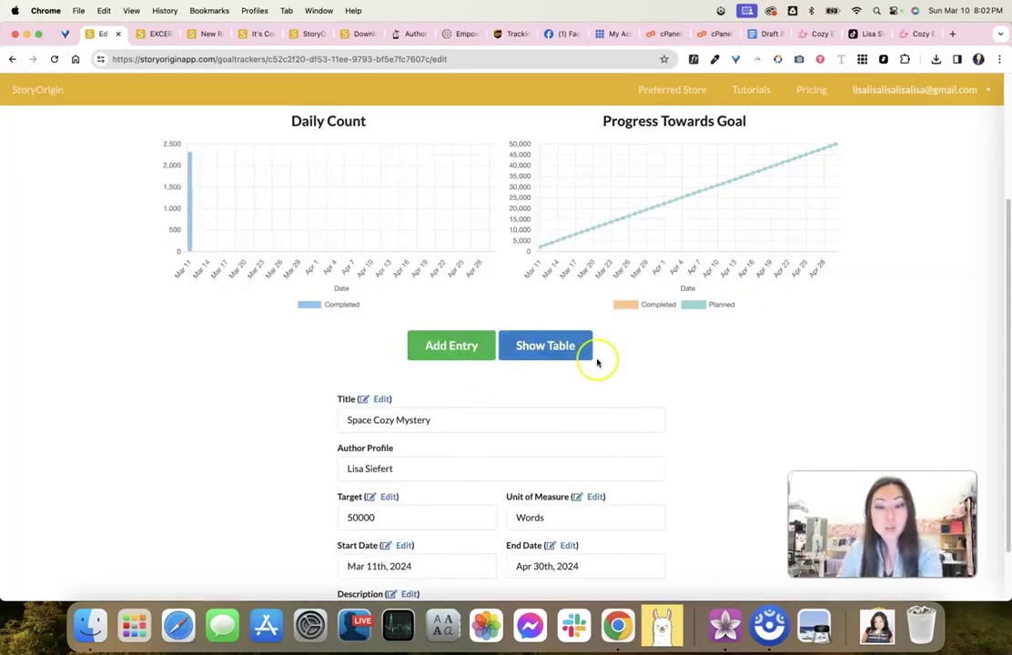
Review the tracker's progress figures, charts and goal details, and reload the page
scroll(599, 361, up, 4)
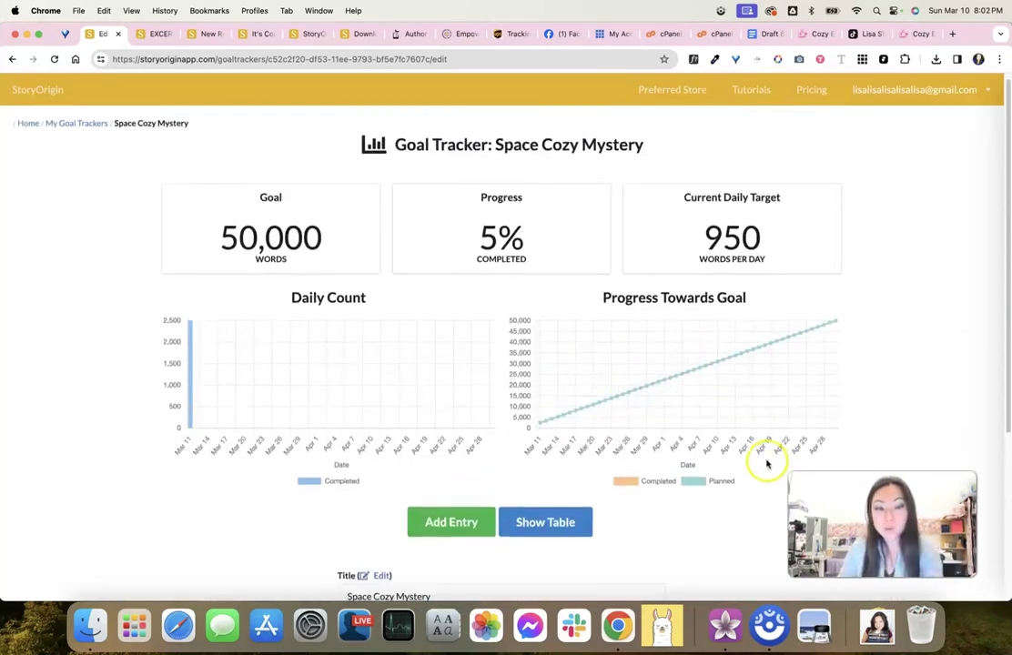
scroll(441, 263, down, 5)
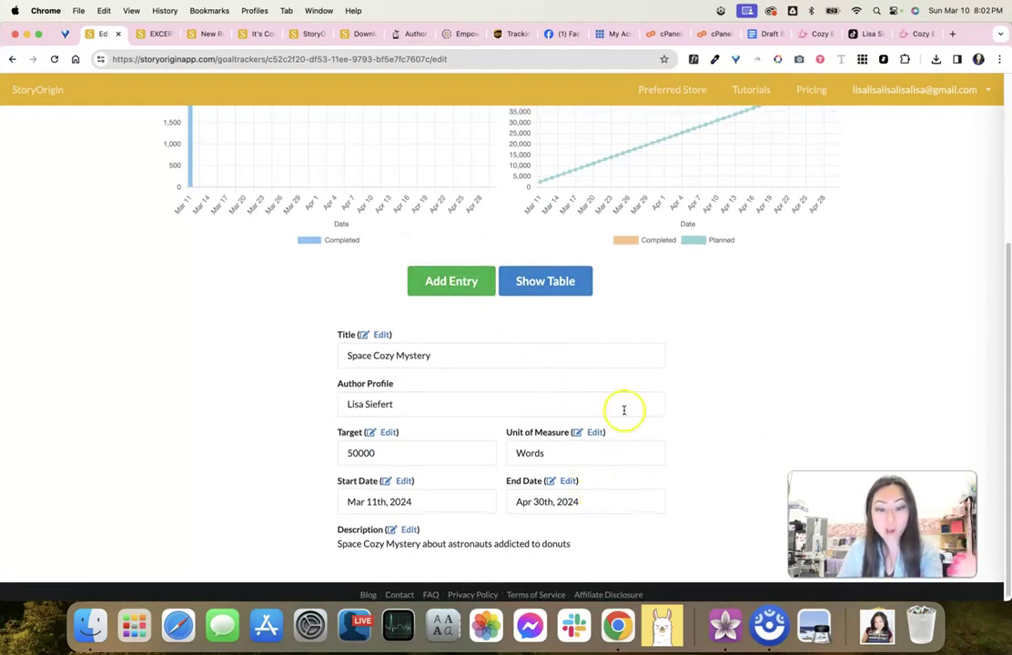
scroll(673, 399, up, 4)
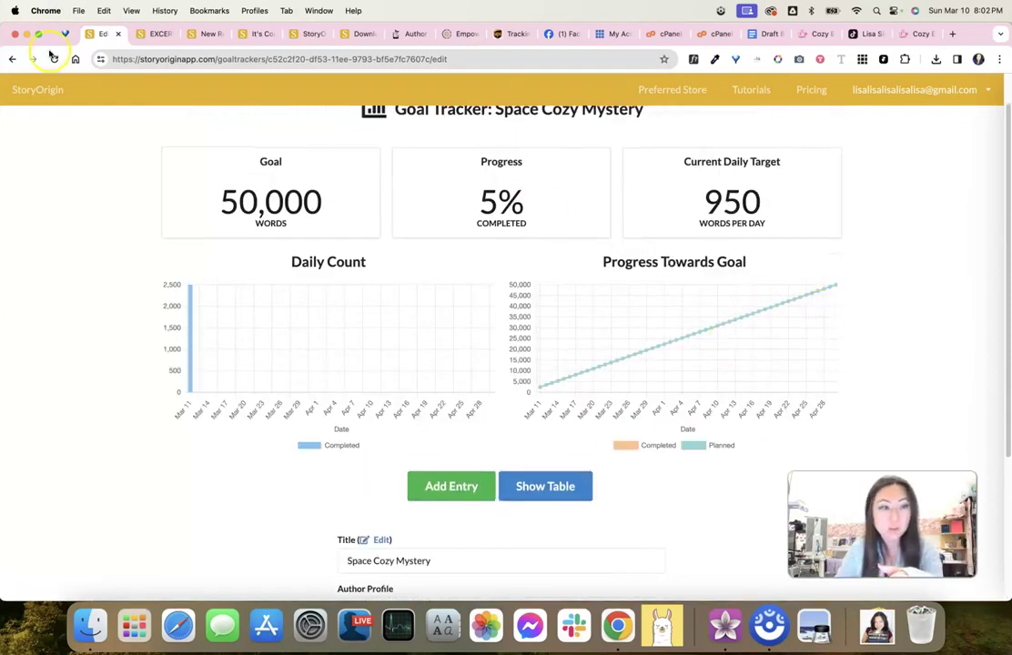
click(55, 60)
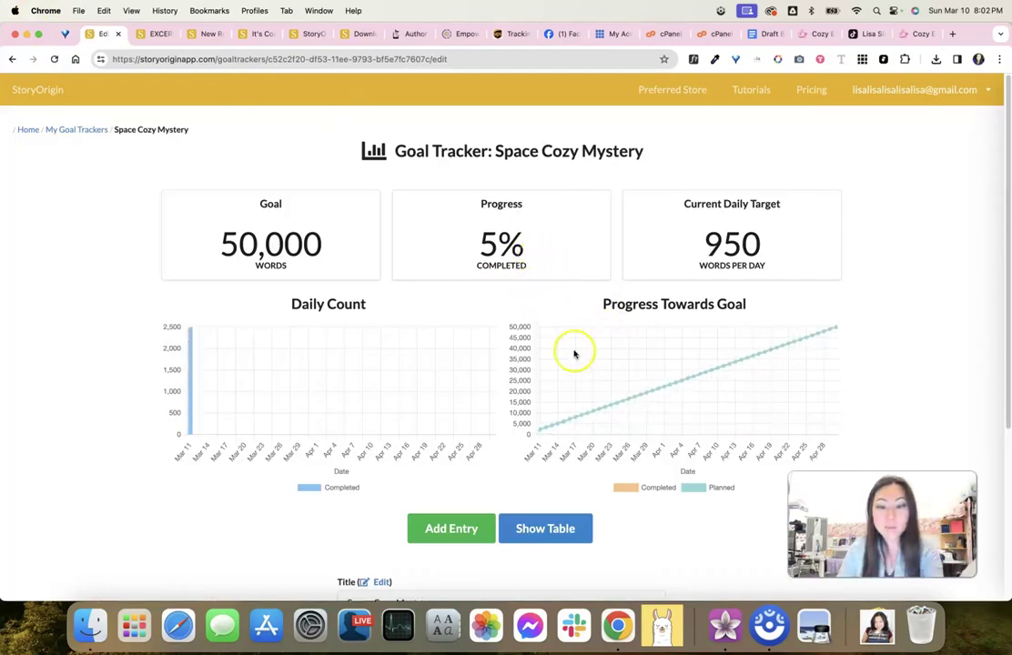
Try to log a progress entry of 3,500 words for Mar 12th, 2024, and cancel it
scroll(546, 351, down, 4)
click(460, 354)
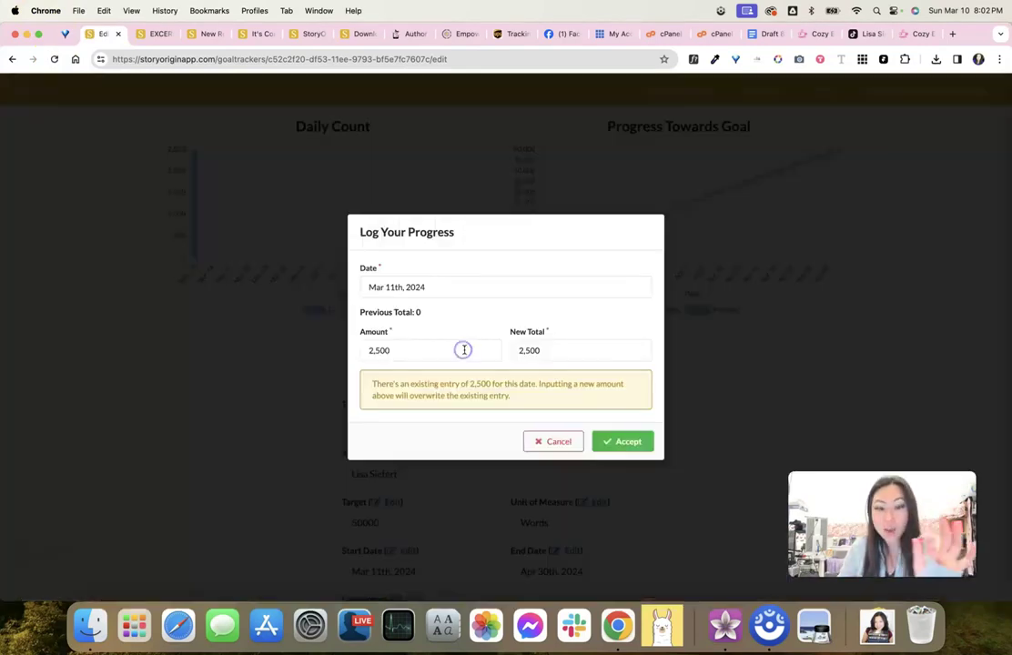
click(414, 287)
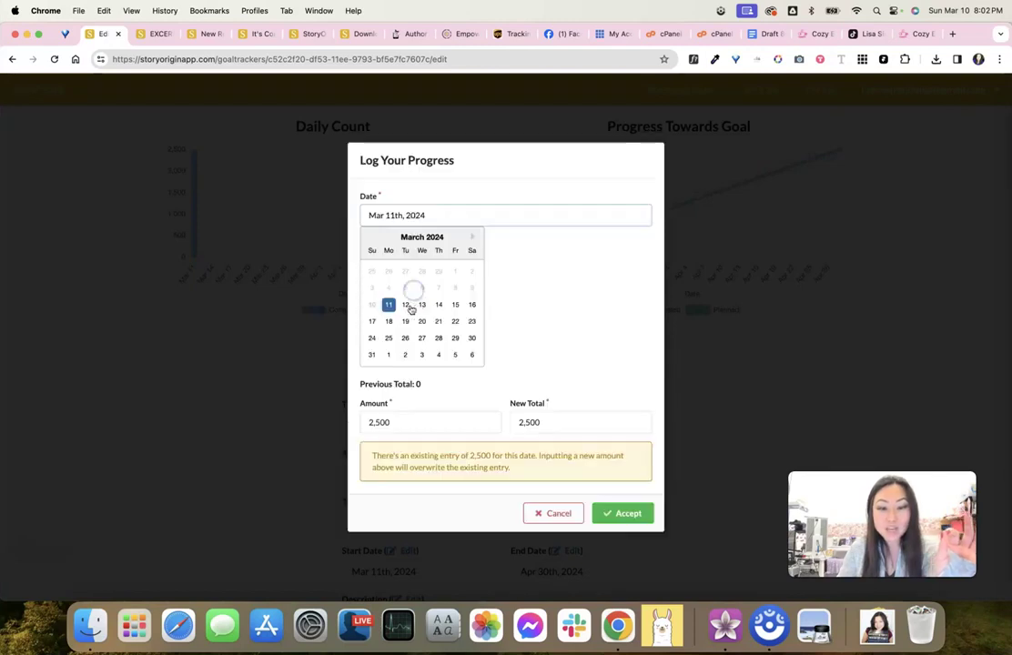
click(409, 304)
click(412, 362)
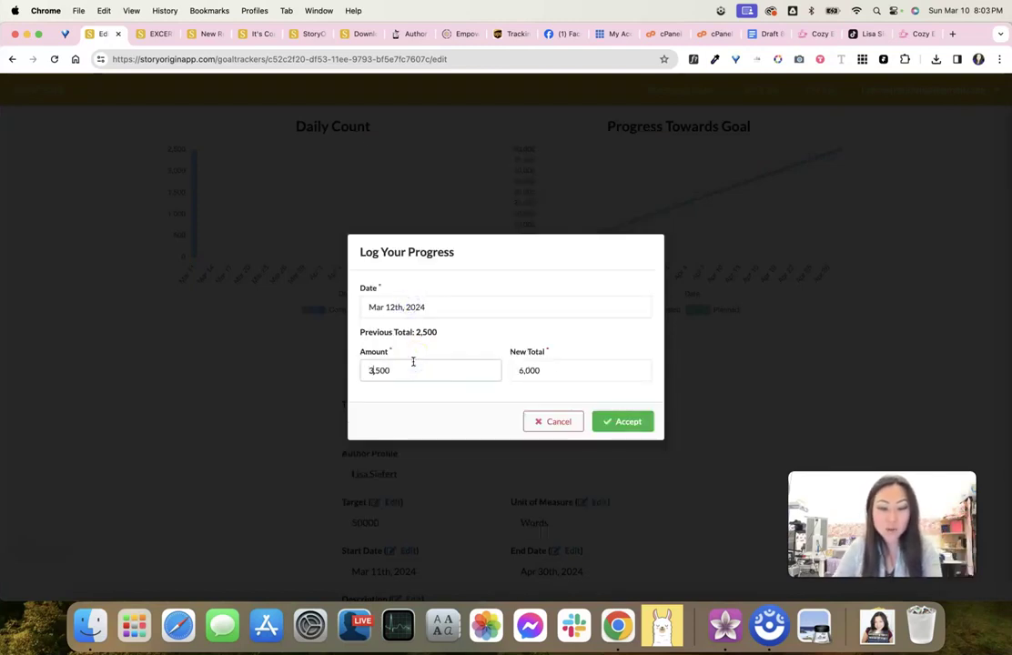
click(544, 375)
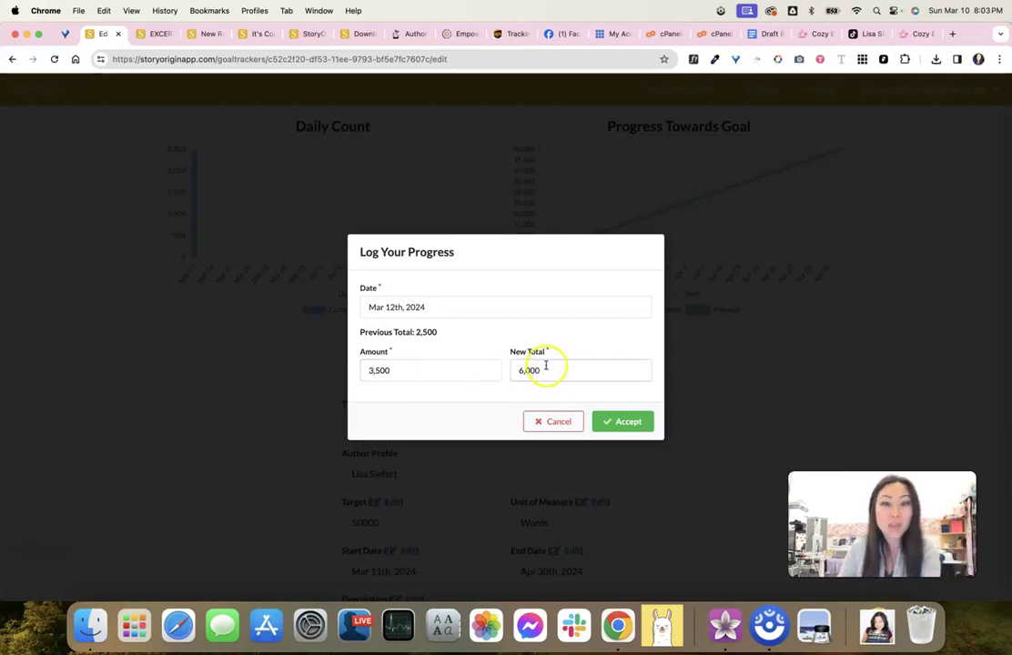
click(616, 420)
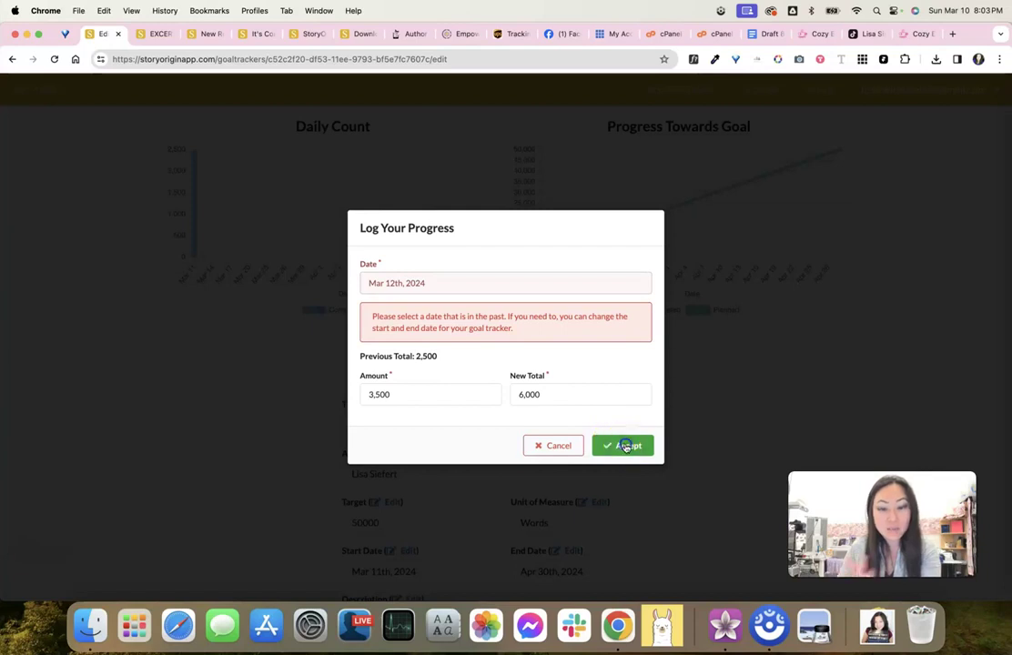
click(569, 451)
scroll(591, 382, up, 3)
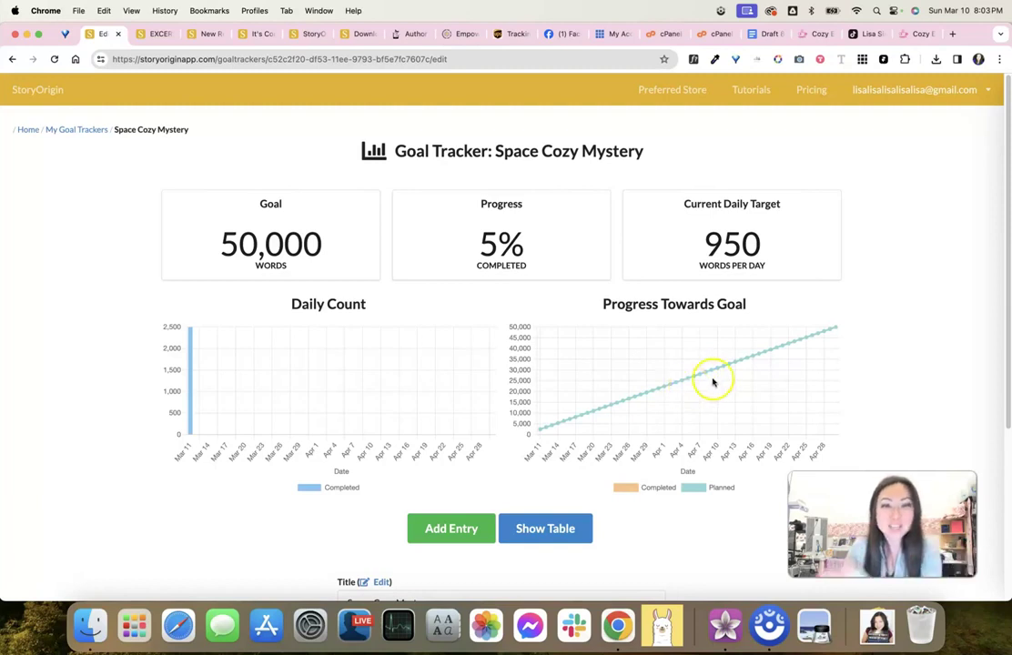
Review the Space Cozy Mystery tracker's progress charts and goal details, including the available Unit of Measure options
mouse_move(692, 375)
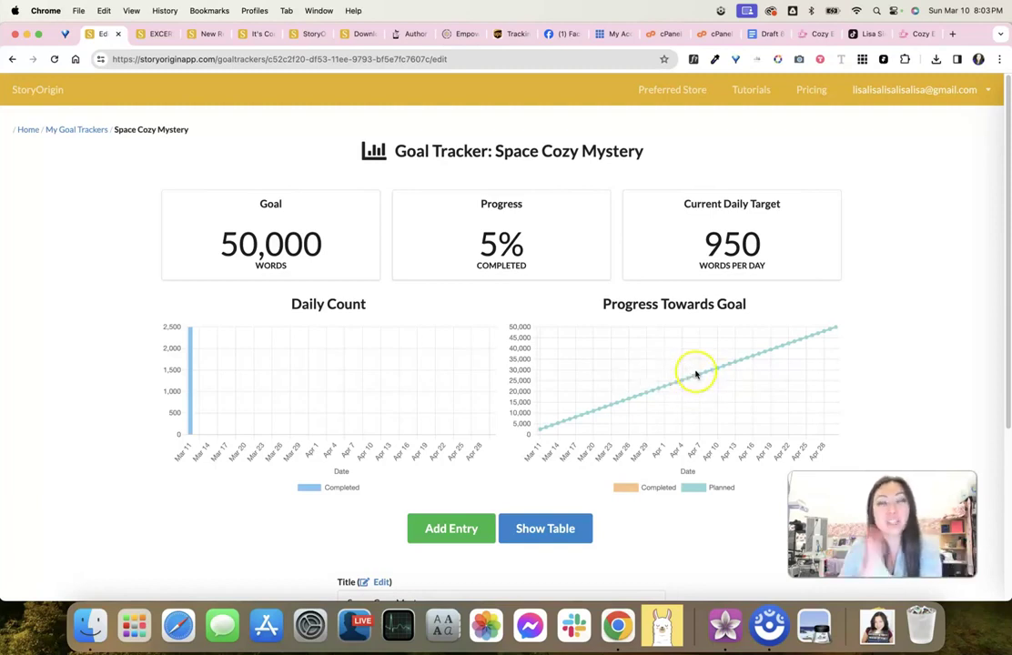
scroll(721, 384, down, 2)
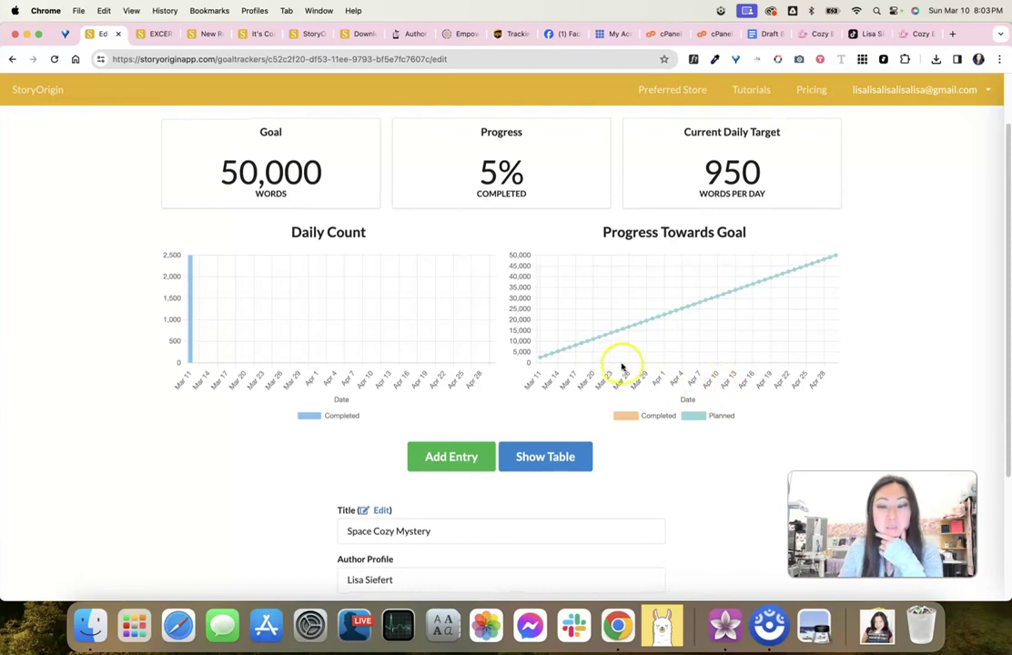
scroll(621, 368, down, 1)
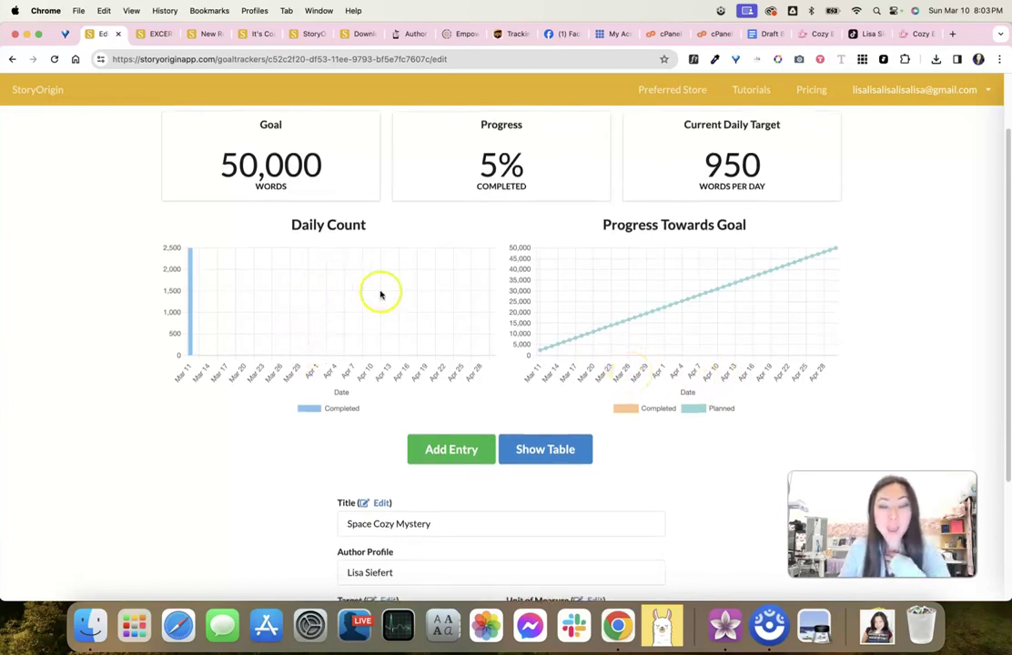
mouse_move(744, 284)
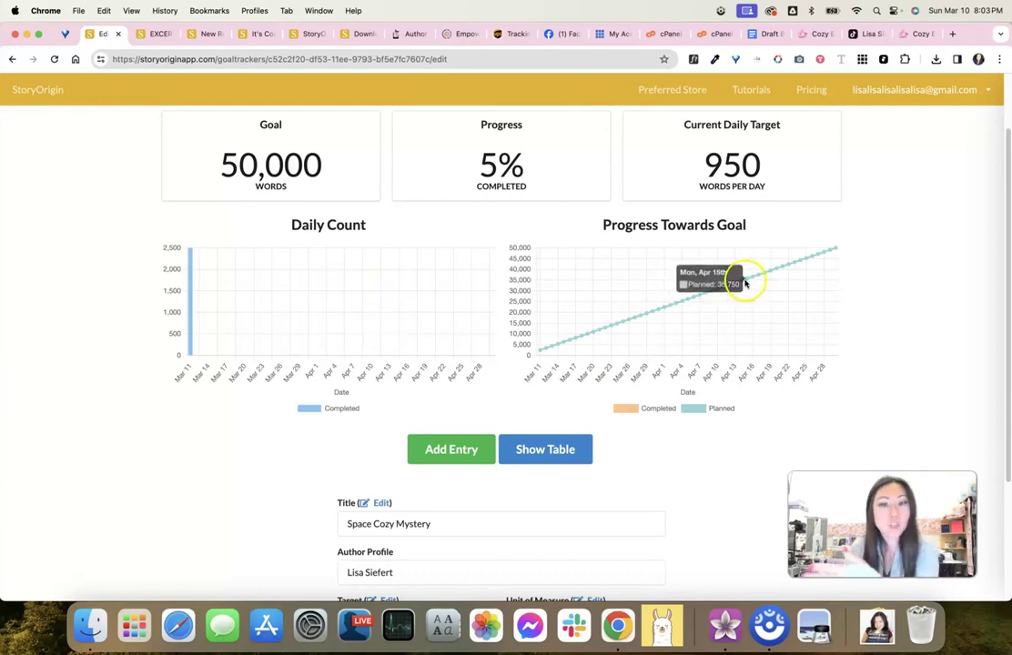
scroll(672, 350, down, 5)
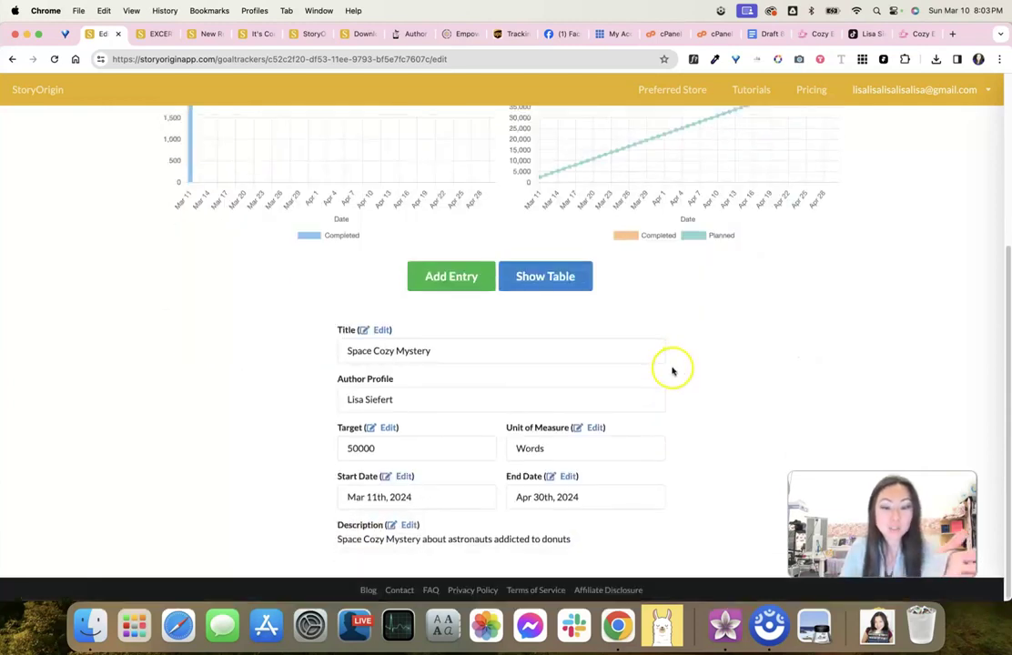
click(594, 428)
click(589, 453)
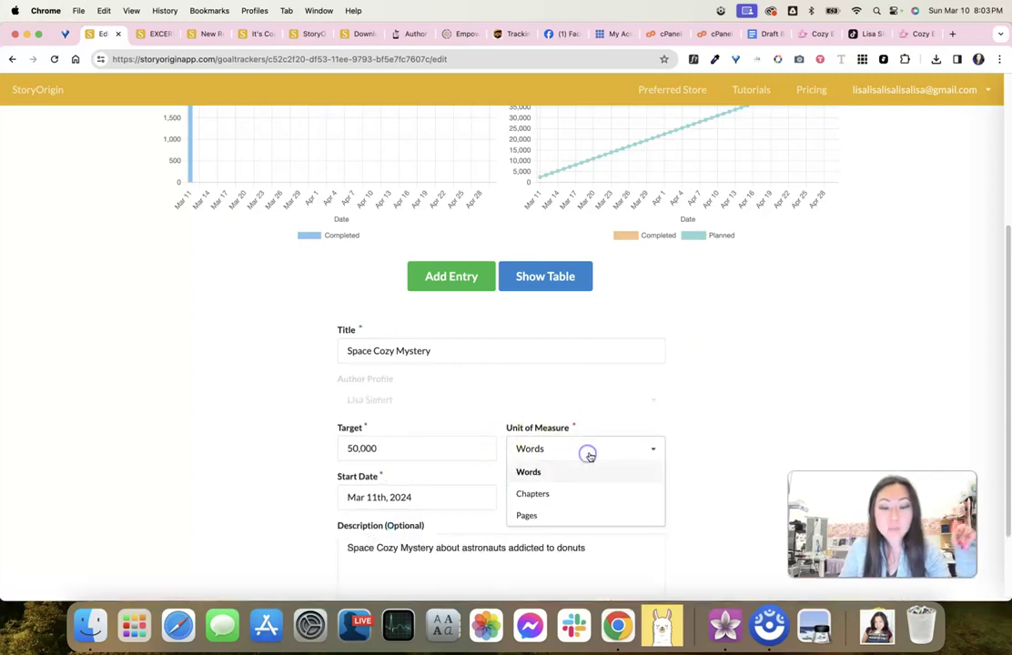
scroll(581, 482, down, 3)
click(688, 387)
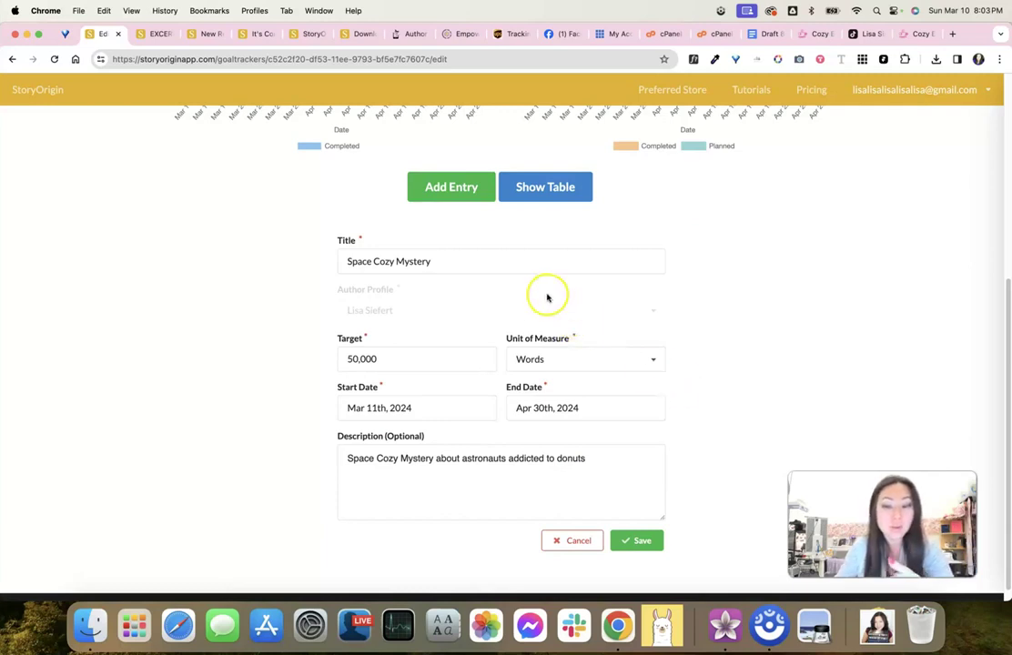
scroll(247, 198, up, 5)
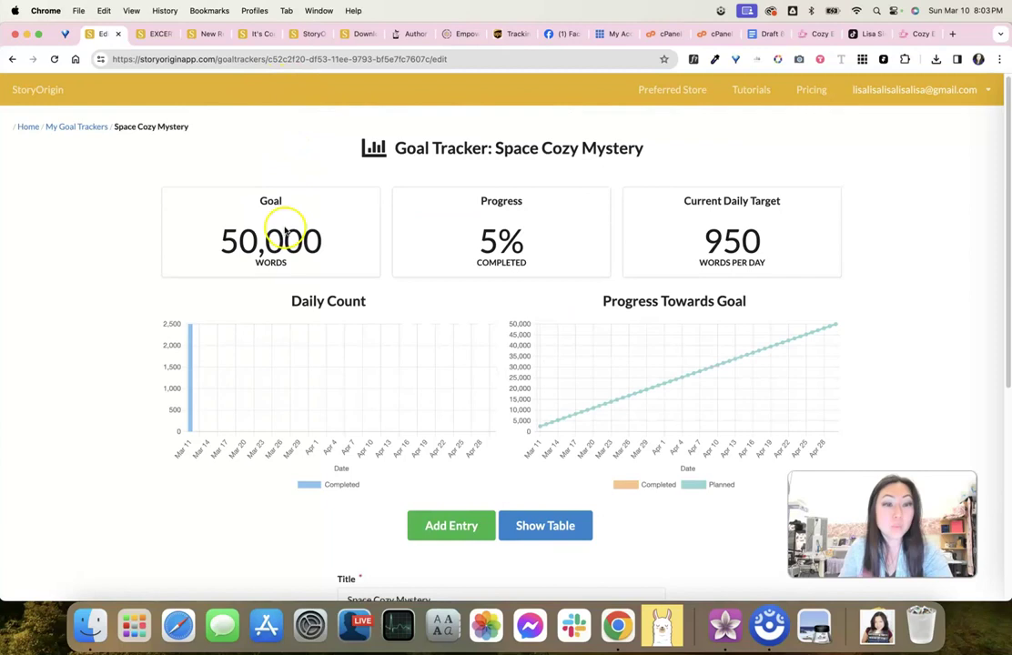
Return to the author dashboard's home page and open the Group Promos Created section
click(25, 130)
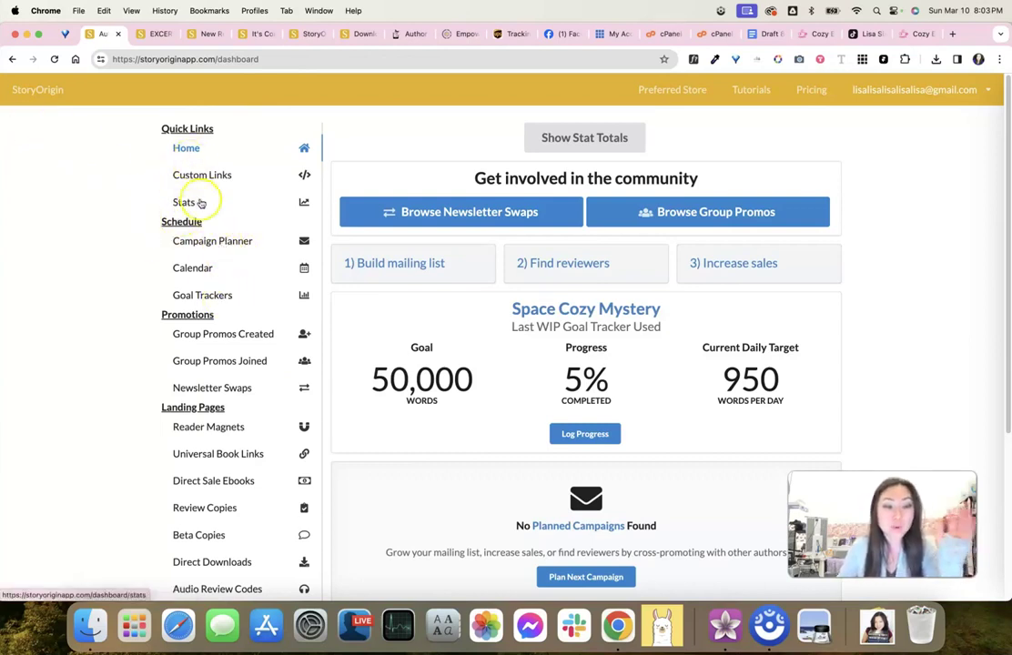
scroll(223, 242, down, 1)
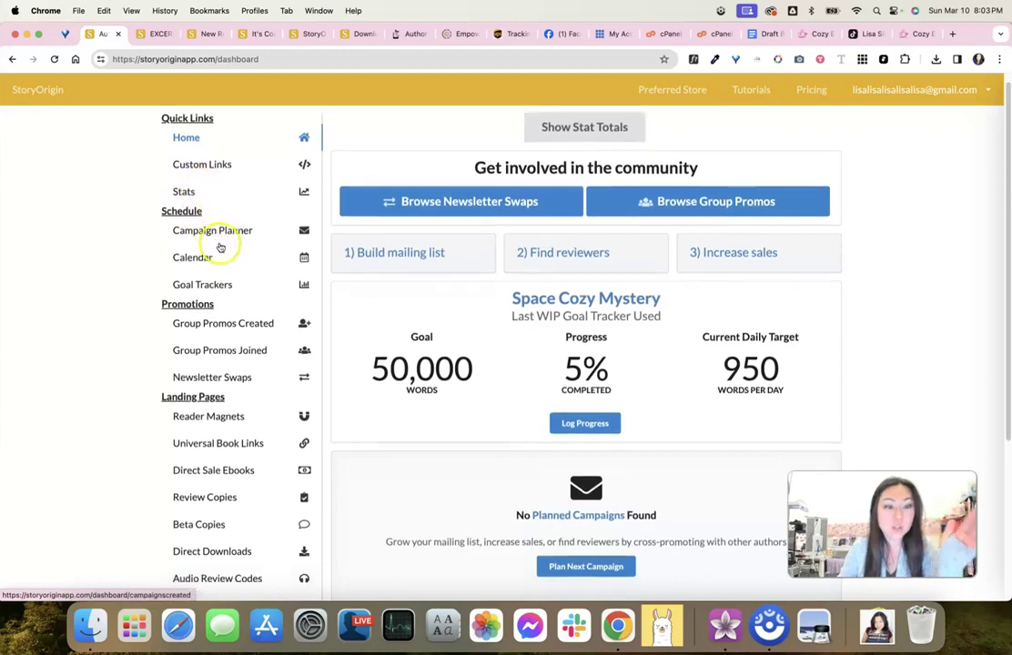
click(246, 303)
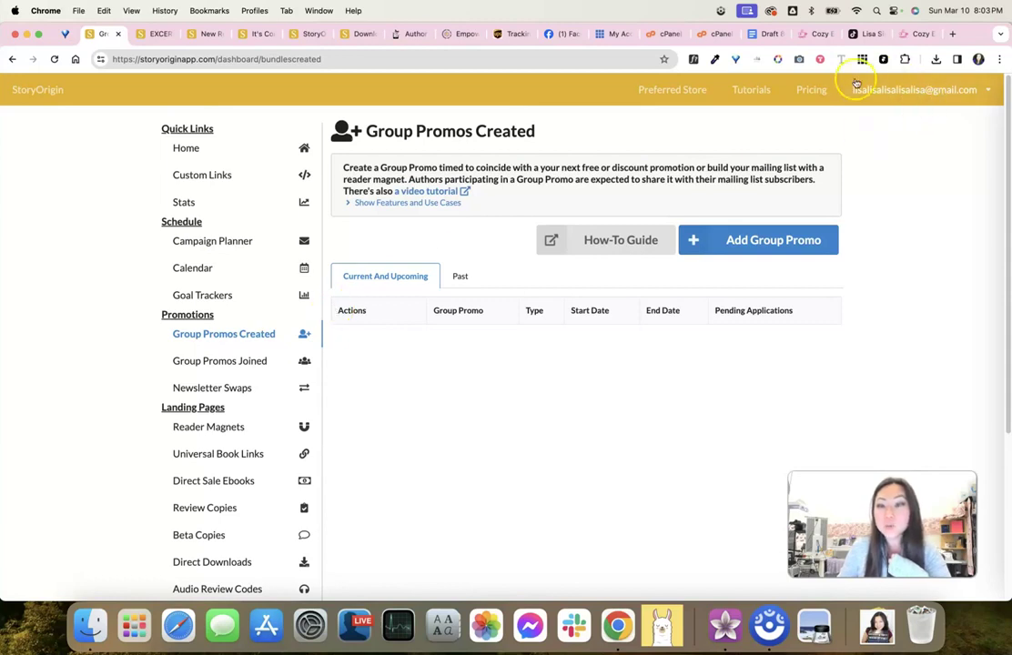
Switch to the reviewer dashboard and open its group promos for review copies
click(915, 90)
click(887, 122)
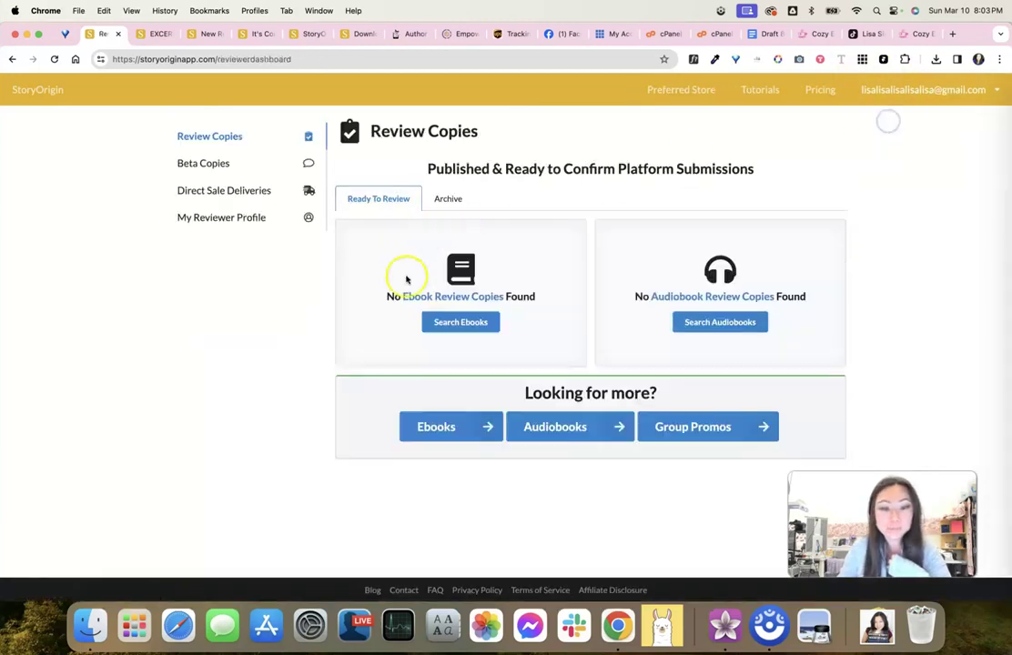
click(663, 435)
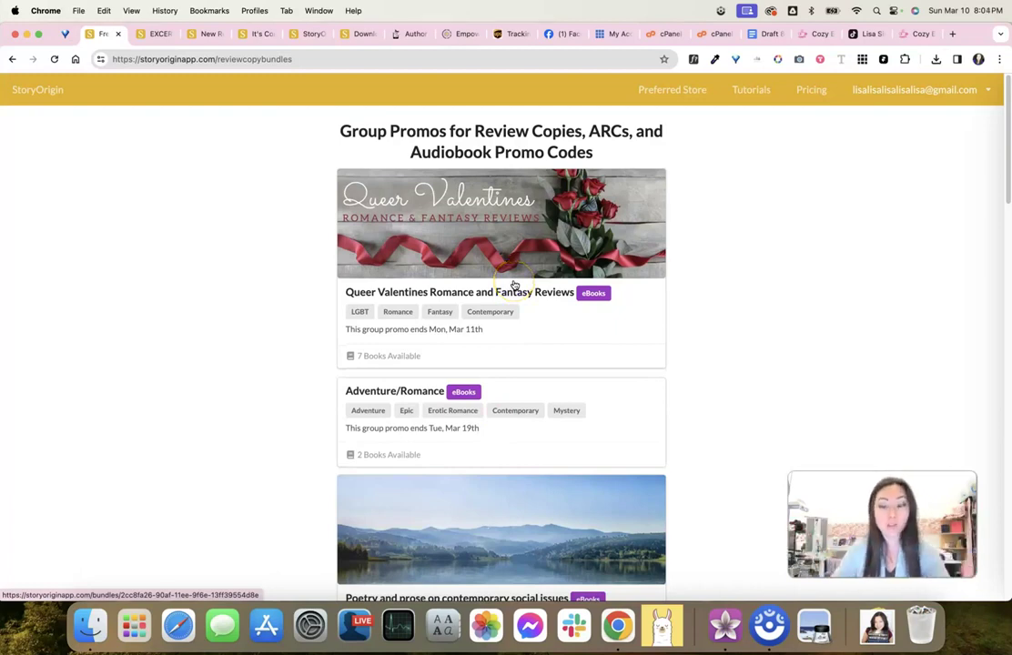
Return to the author dashboard and open the form for adding a group promo under Group Promos Created
click(899, 89)
click(902, 146)
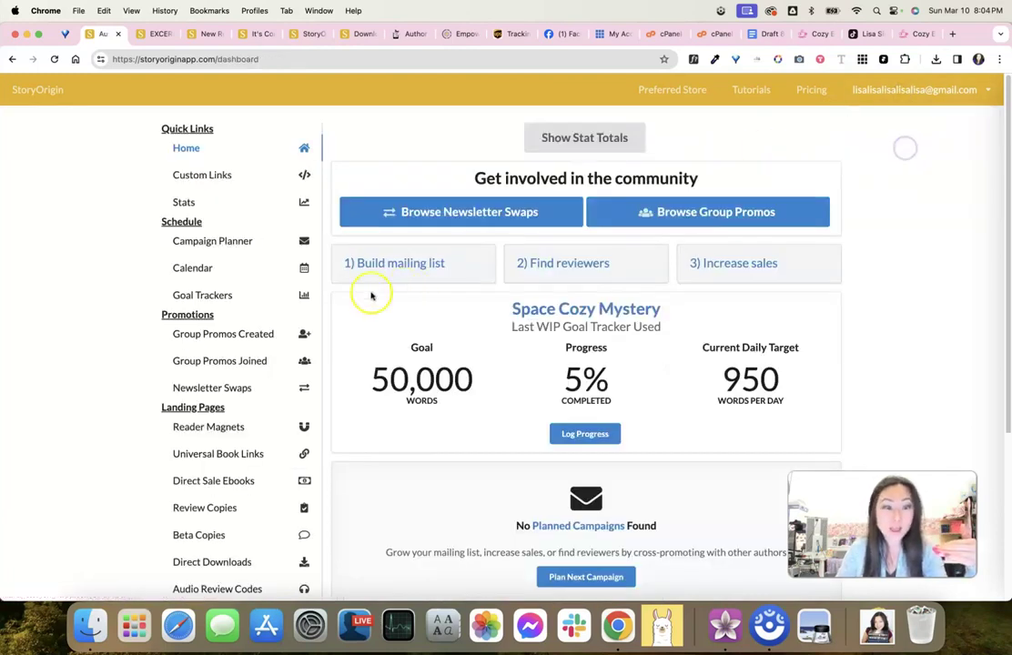
click(235, 337)
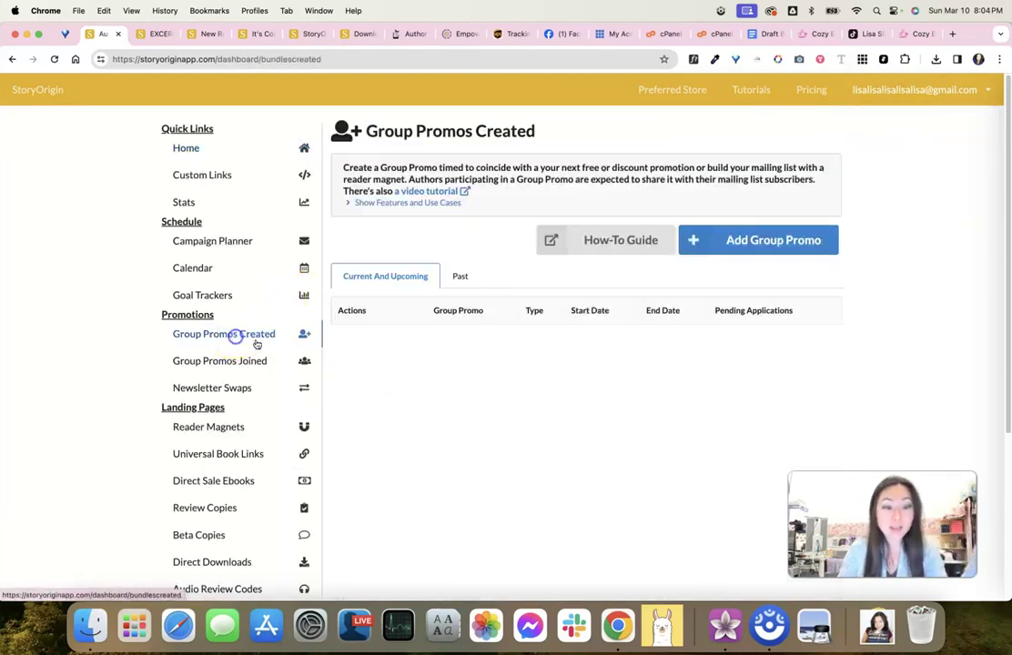
click(759, 240)
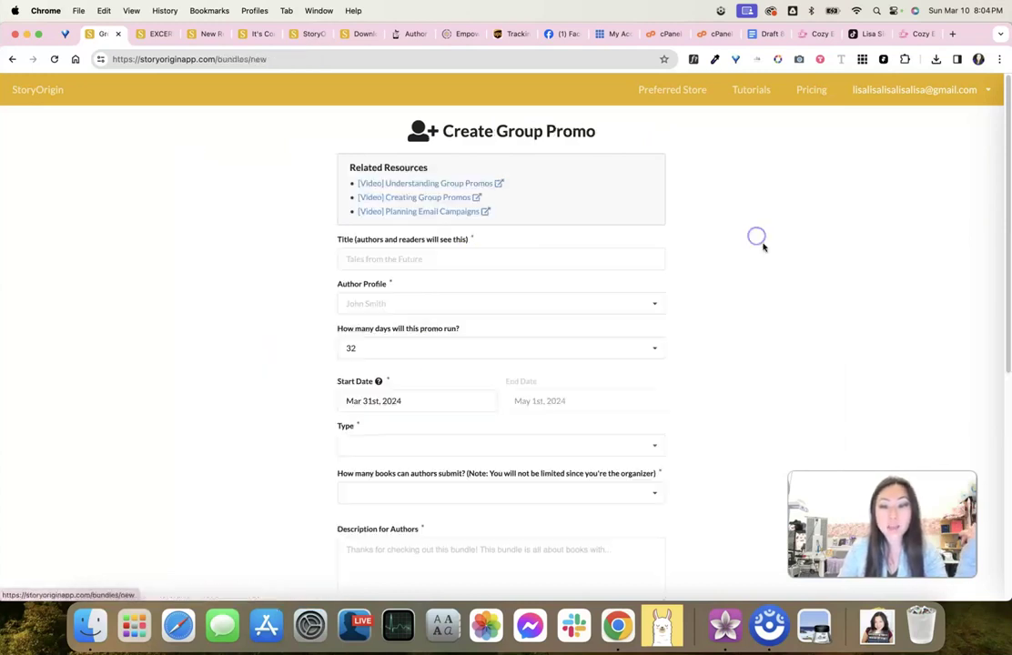
Review the Create Group Promo form's title, description, tags and other fields, and go back to the created promos list
click(465, 257)
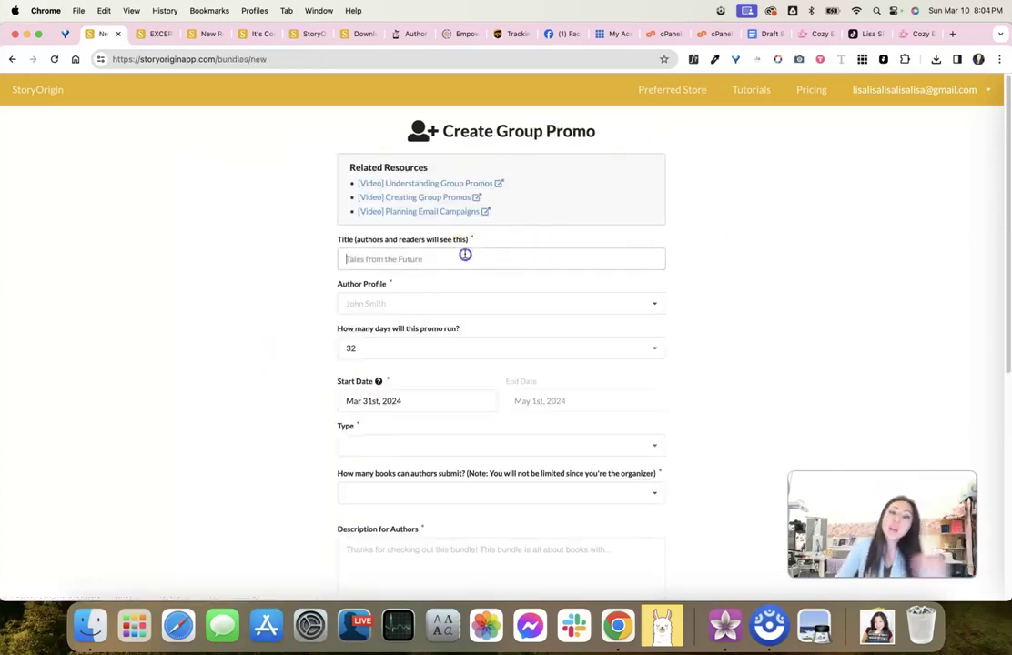
click(428, 246)
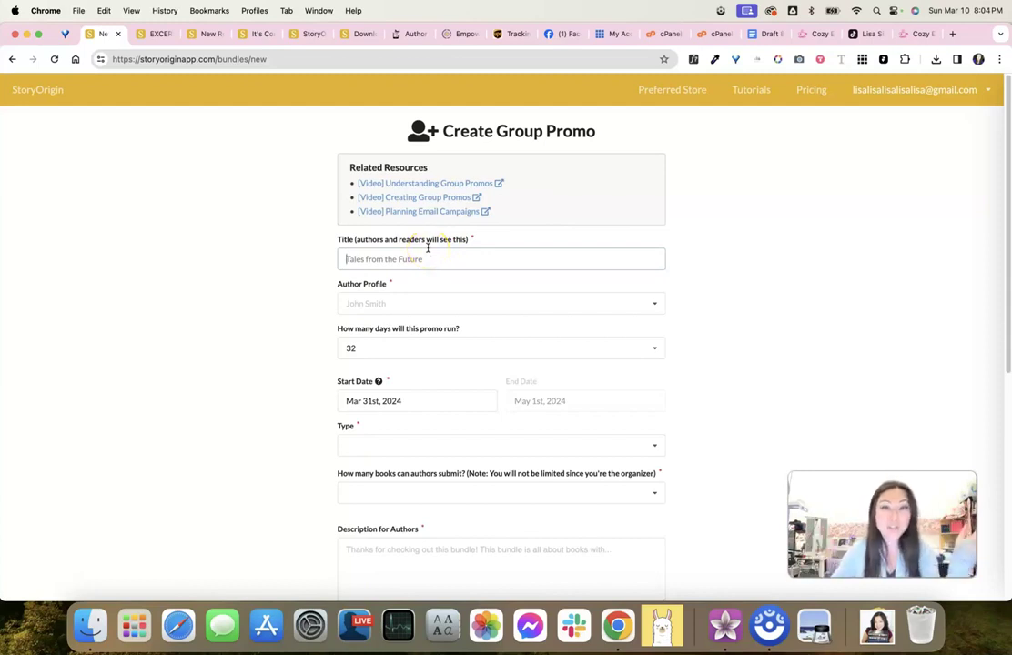
scroll(408, 248, down, 5)
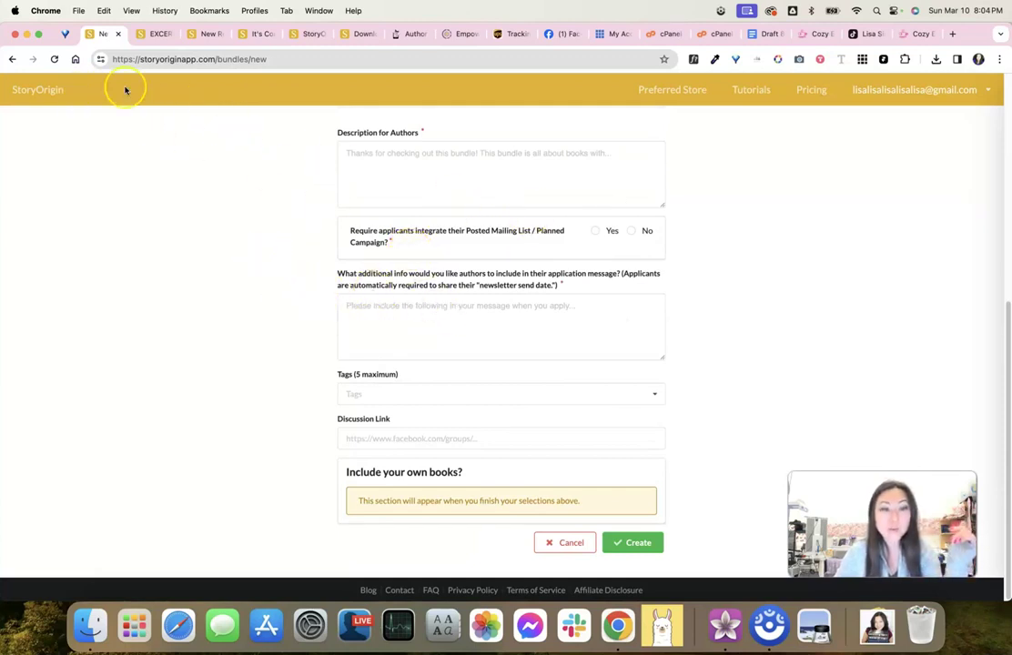
click(12, 58)
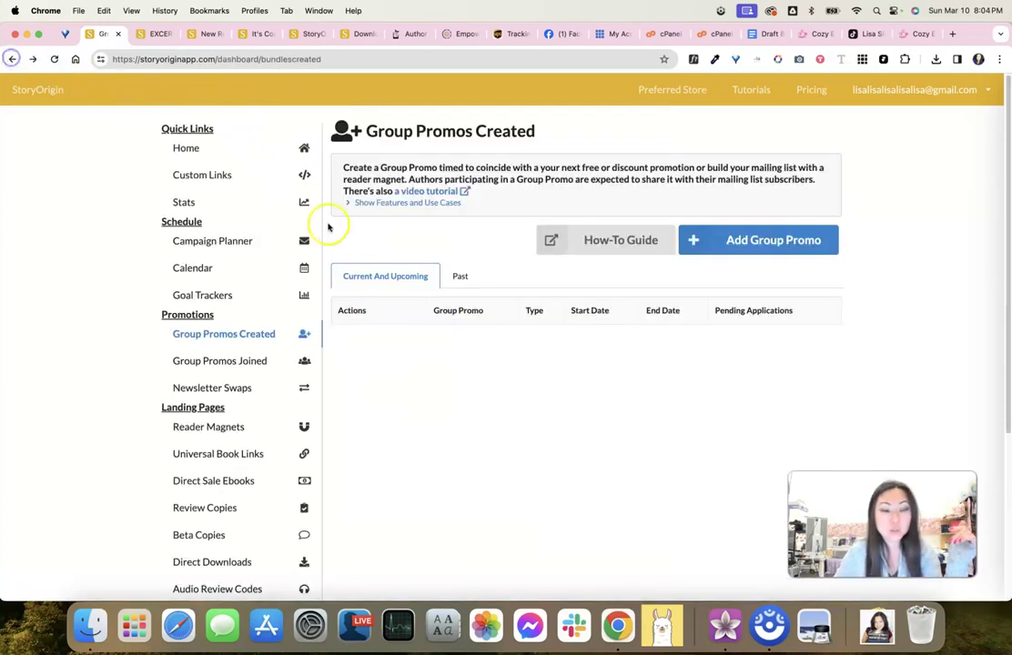
Open the search for group promos to join and browse the opportunities' types, dates and tags
click(235, 361)
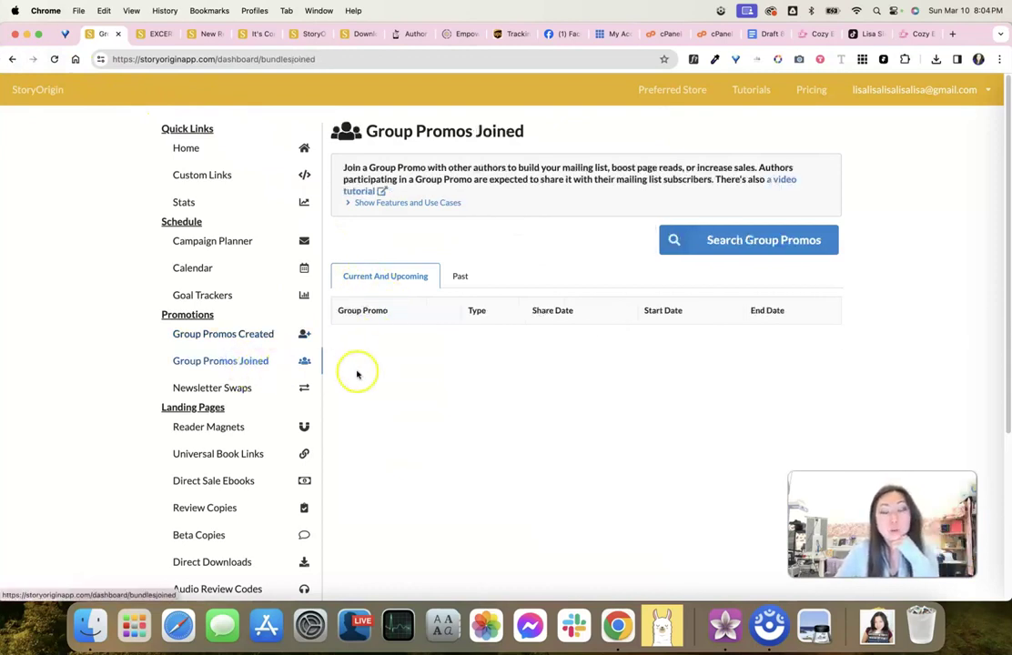
click(675, 246)
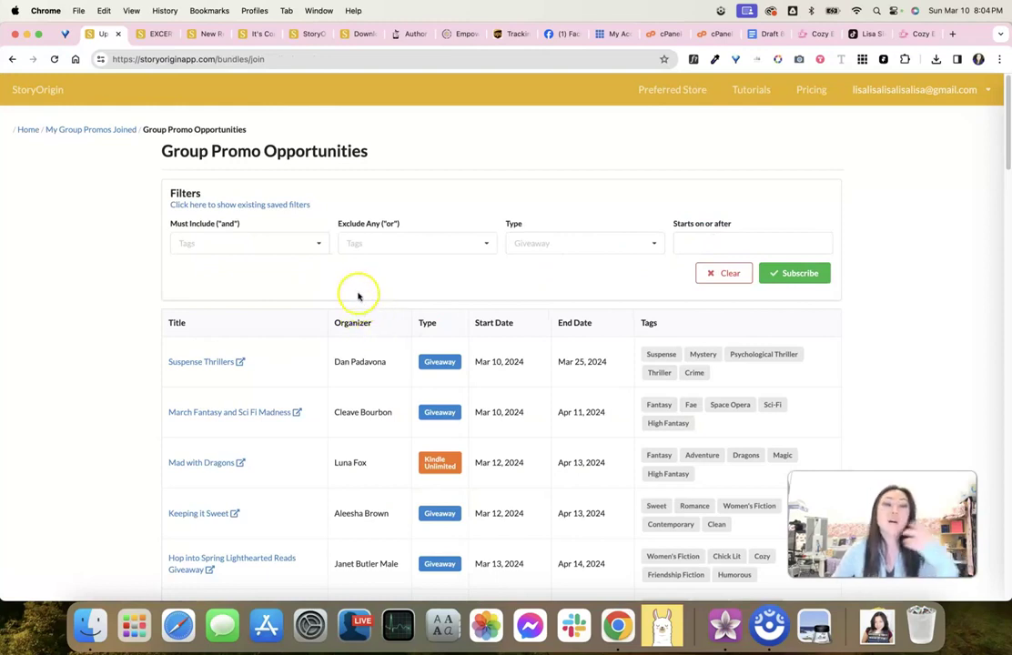
scroll(361, 302, down, 7)
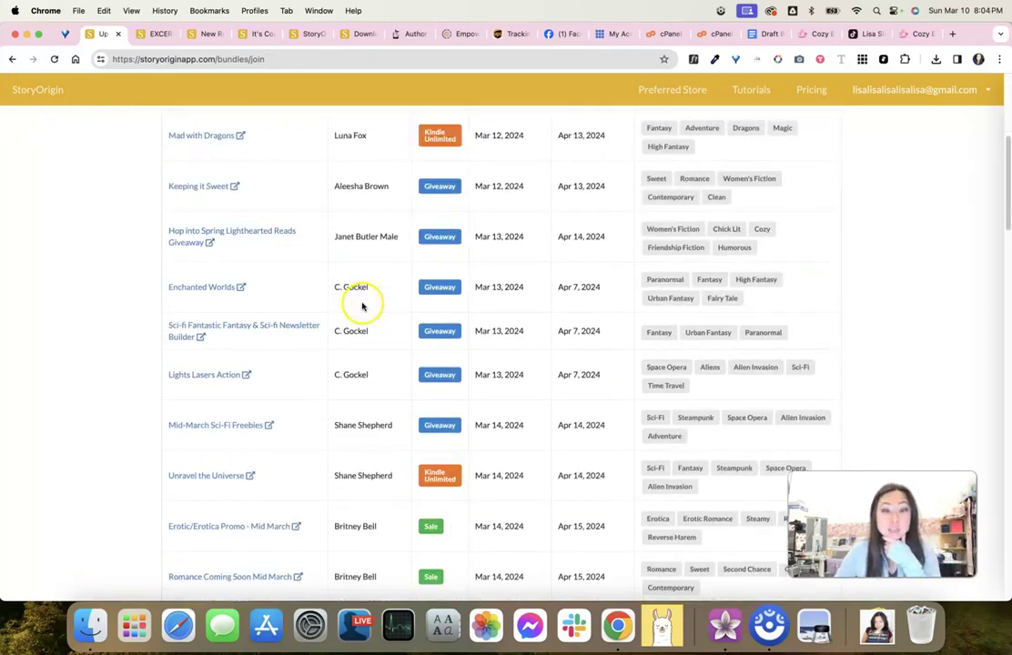
scroll(273, 301, down, 4)
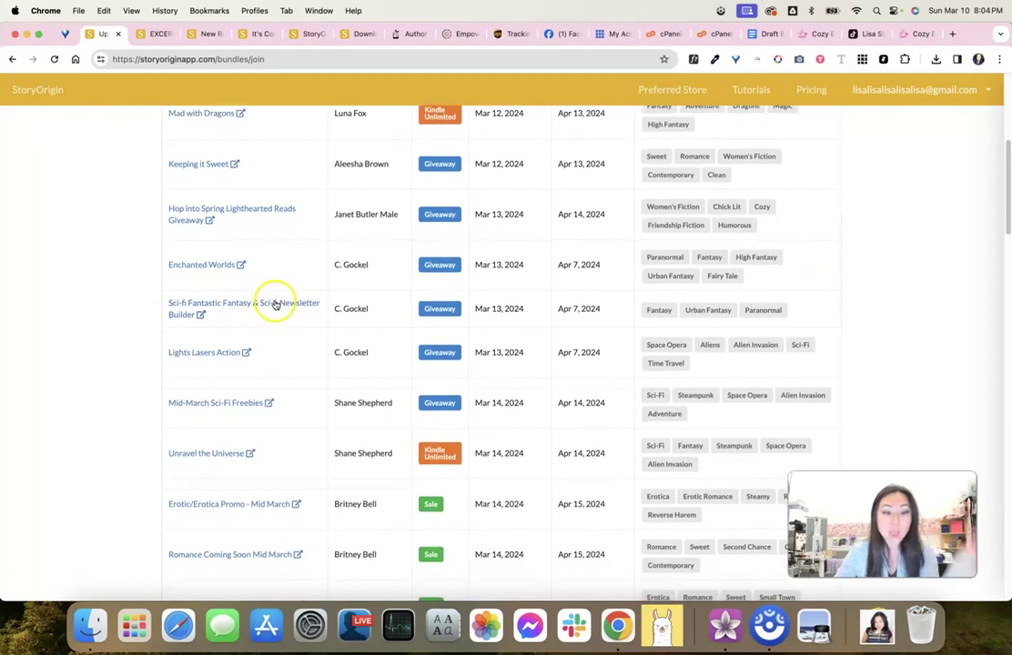
scroll(276, 304, down, 4)
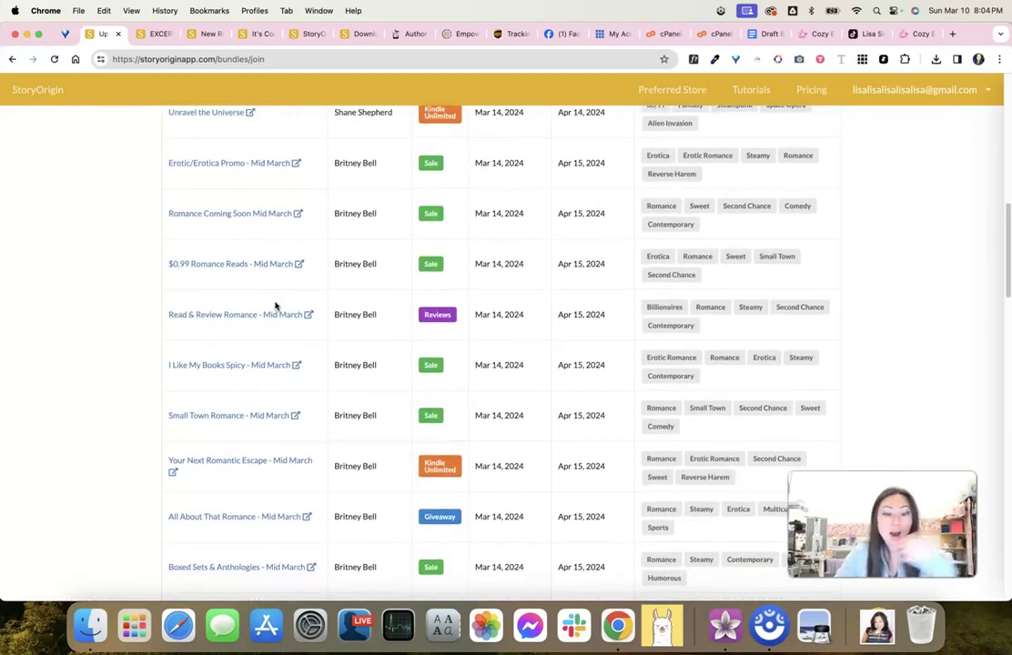
scroll(276, 306, down, 5)
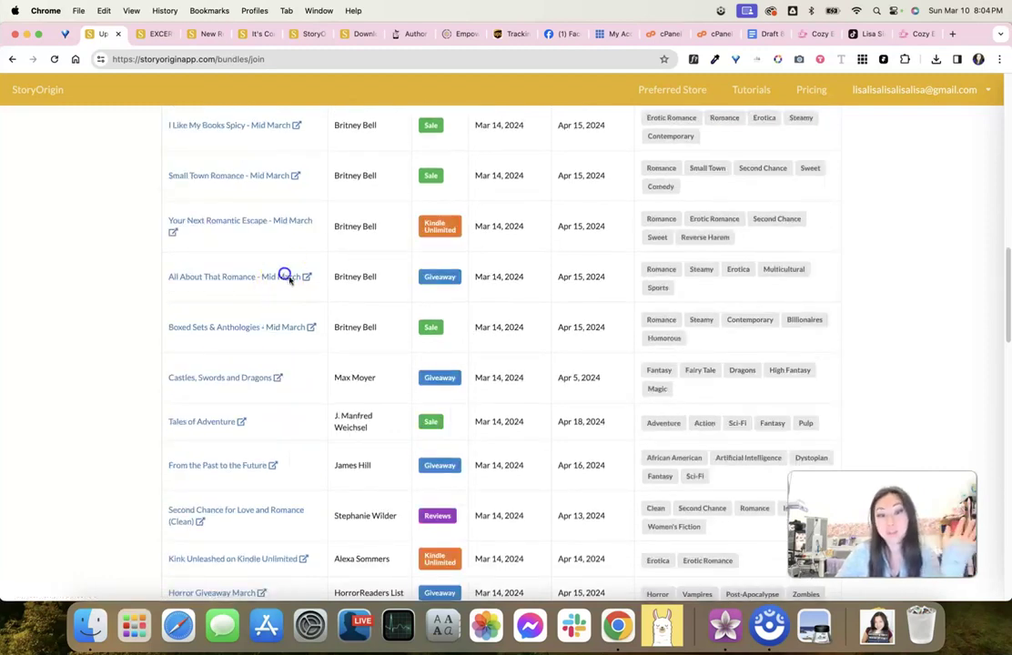
Start an application to the "All About That Romance - Mid March" group promo with the author's own profile, and review the form
click(285, 275)
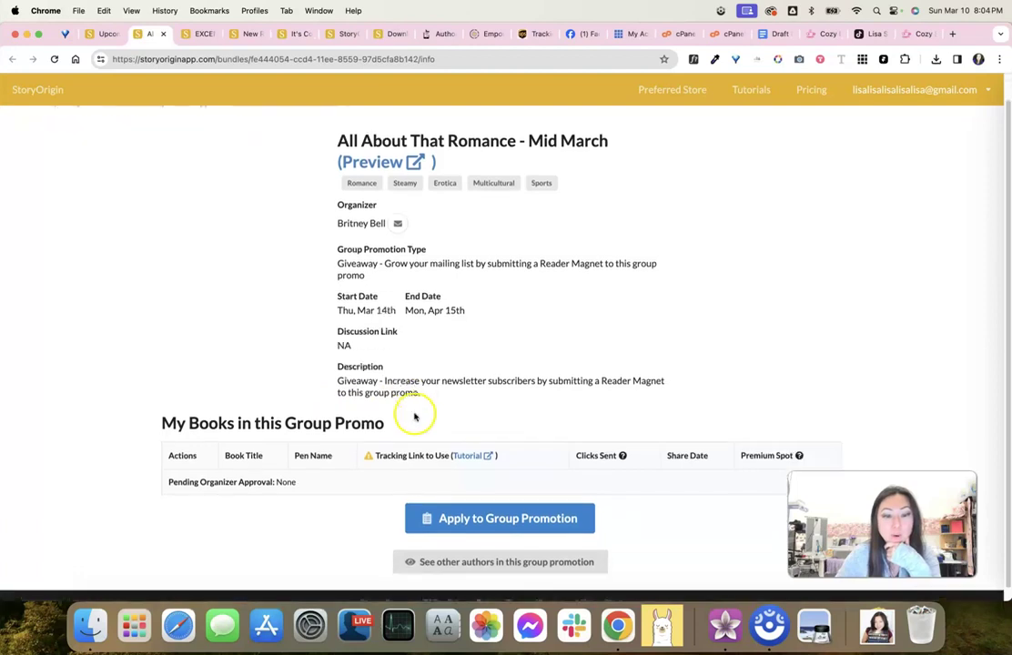
scroll(413, 473, down, 1)
click(492, 507)
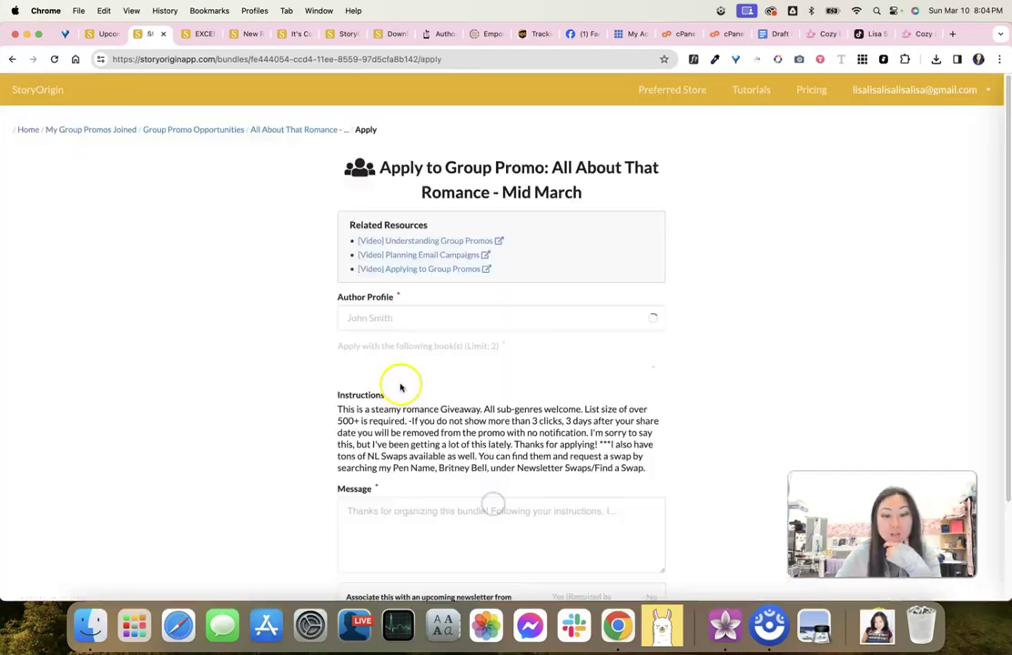
click(481, 321)
click(483, 343)
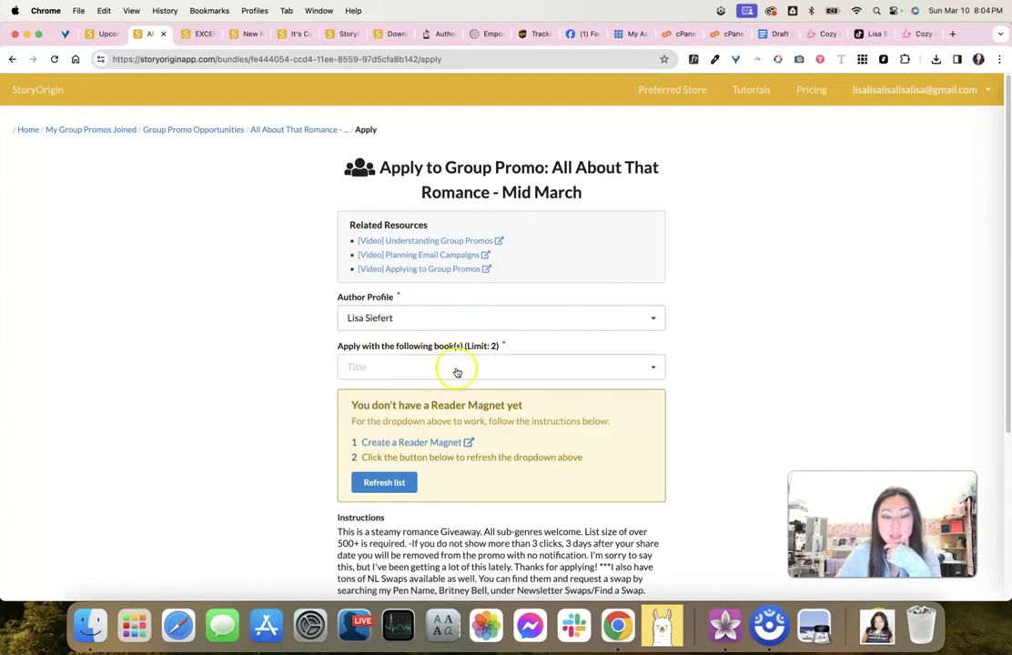
scroll(450, 382, down, 5)
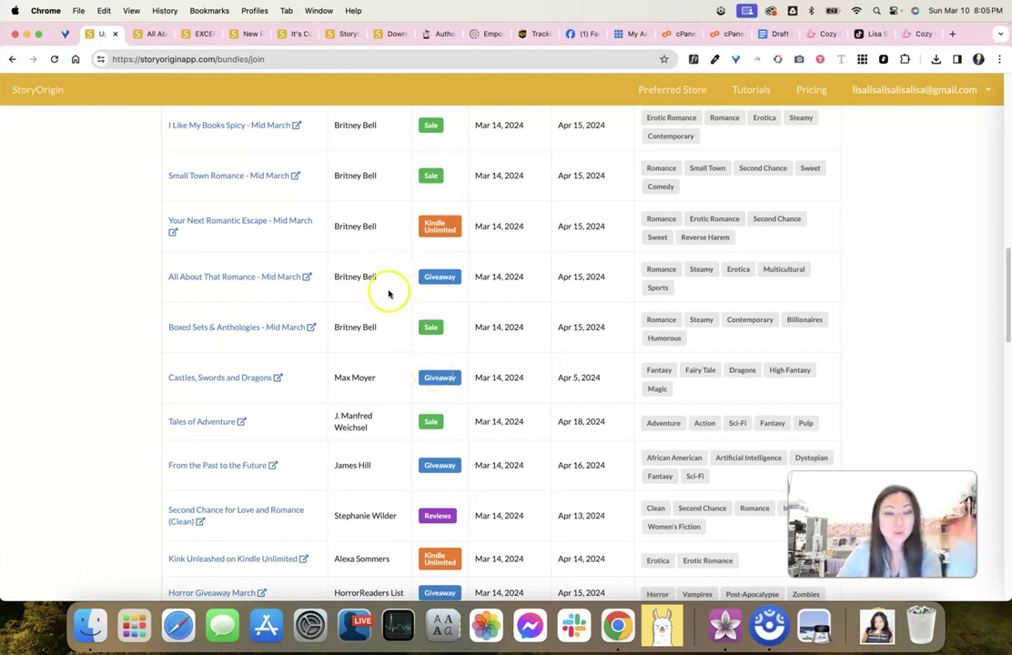
Return from the opportunities list to Group Promos Joined and open the Newsletter Swaps section
scroll(391, 305, up, 15)
click(102, 130)
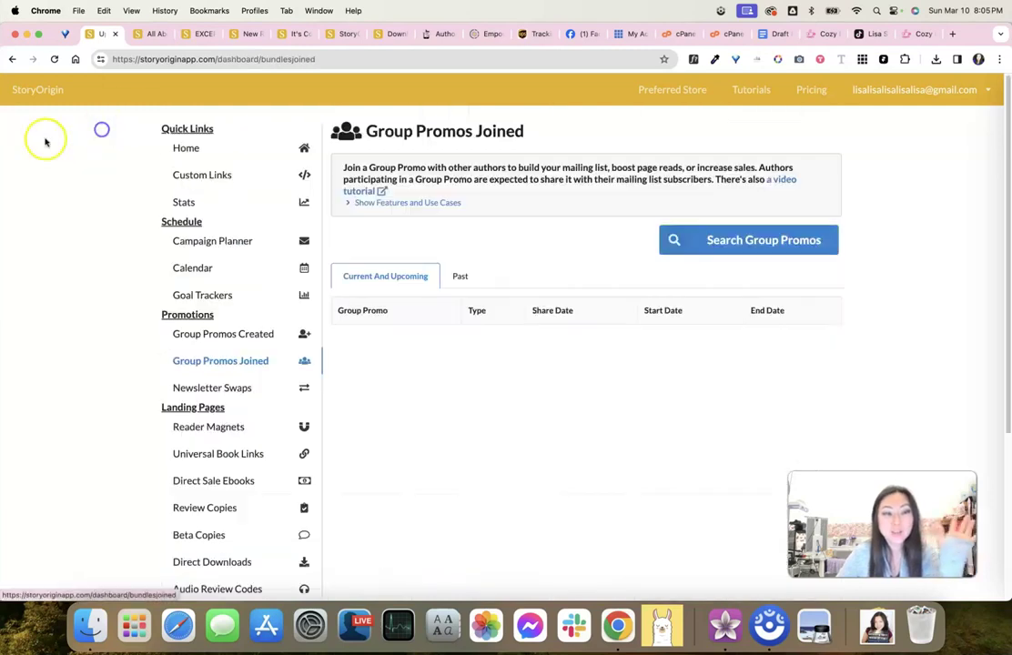
click(241, 389)
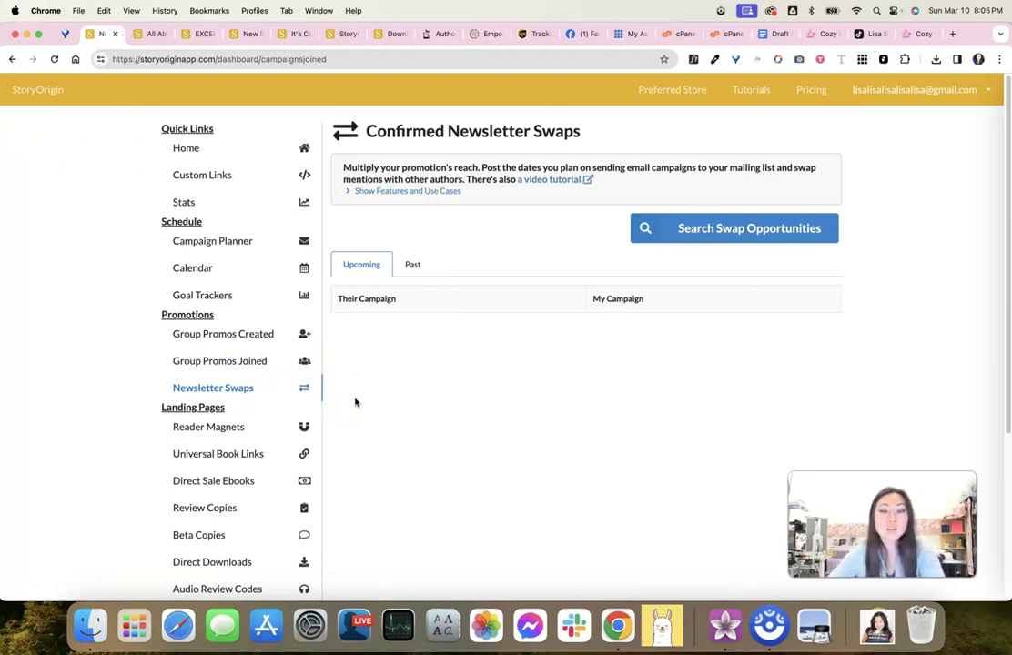
Open the newsletter swap opportunities and examine the mailing lists' sizes, open rates, click rates and tags
click(712, 232)
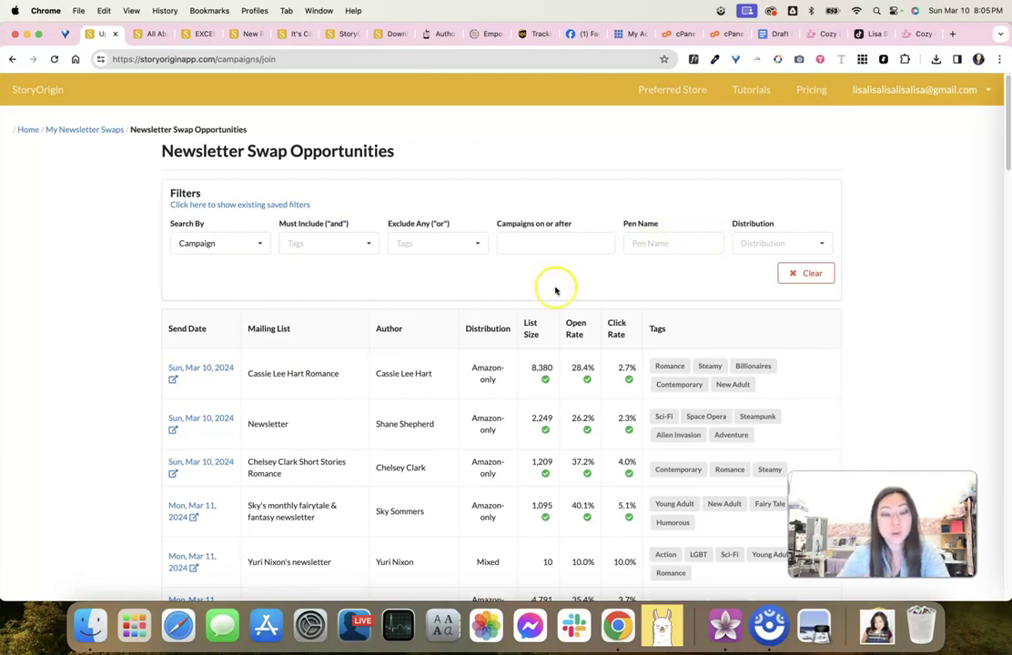
scroll(440, 264, down, 8)
scroll(437, 249, down, 3)
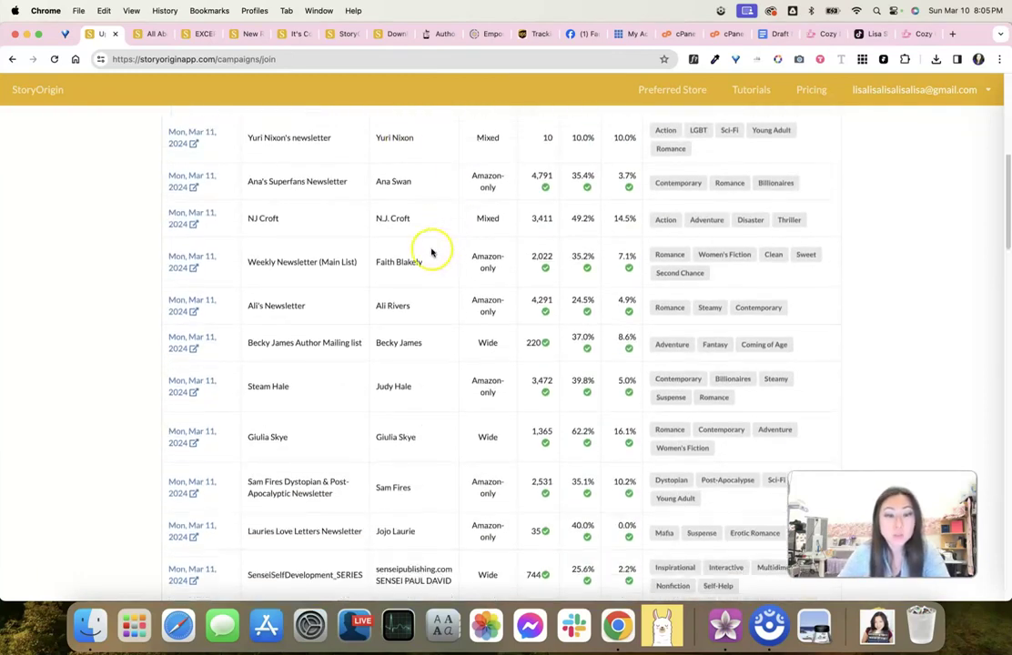
scroll(296, 242, up, 10)
scroll(320, 310, down, 1)
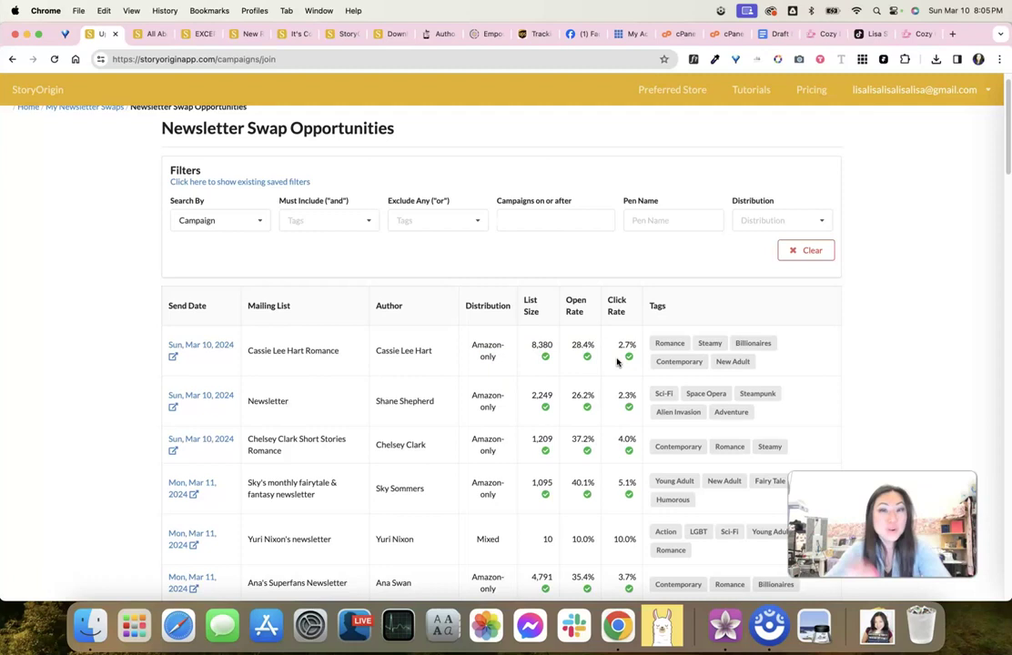
Browse further down the newsletter swap opportunities to compare the lists' send dates, distribution, sizes, open rates and click rates
scroll(600, 342, down, 1)
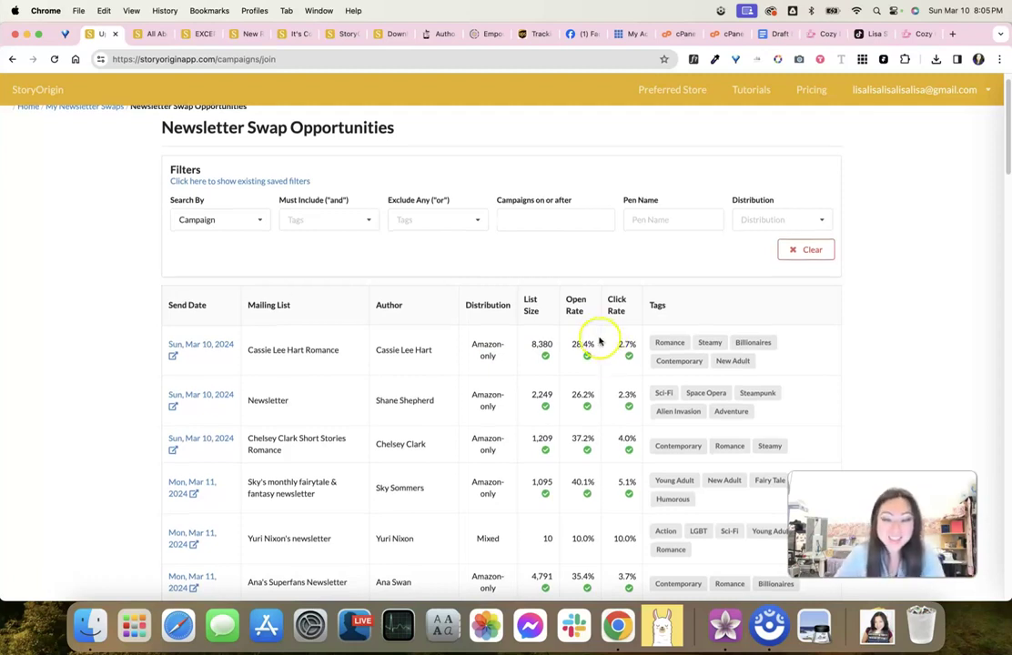
scroll(599, 341, down, 10)
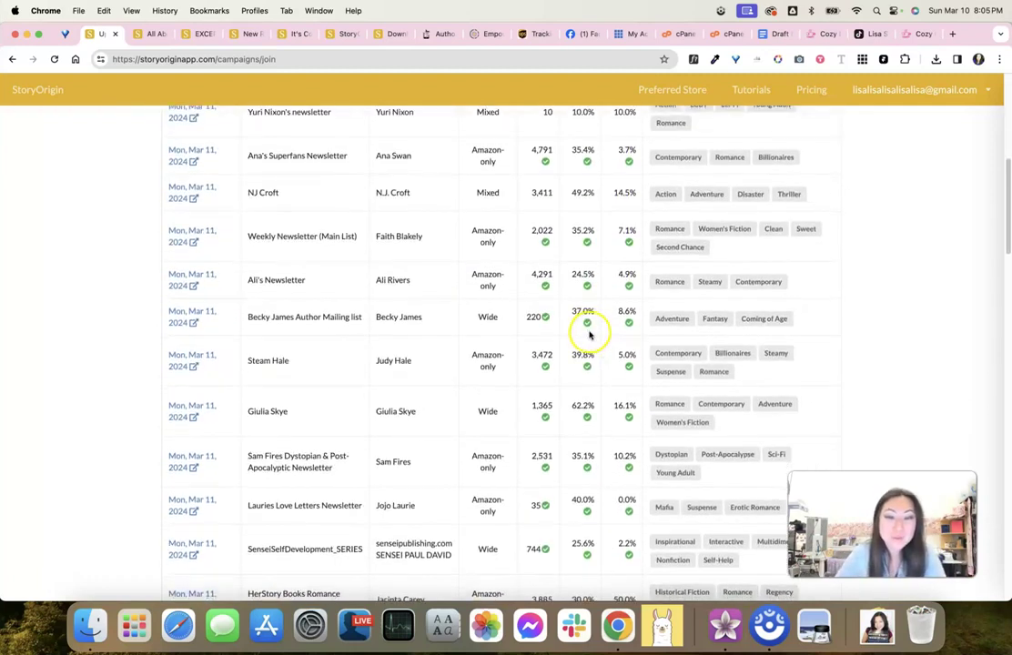
scroll(589, 335, down, 1)
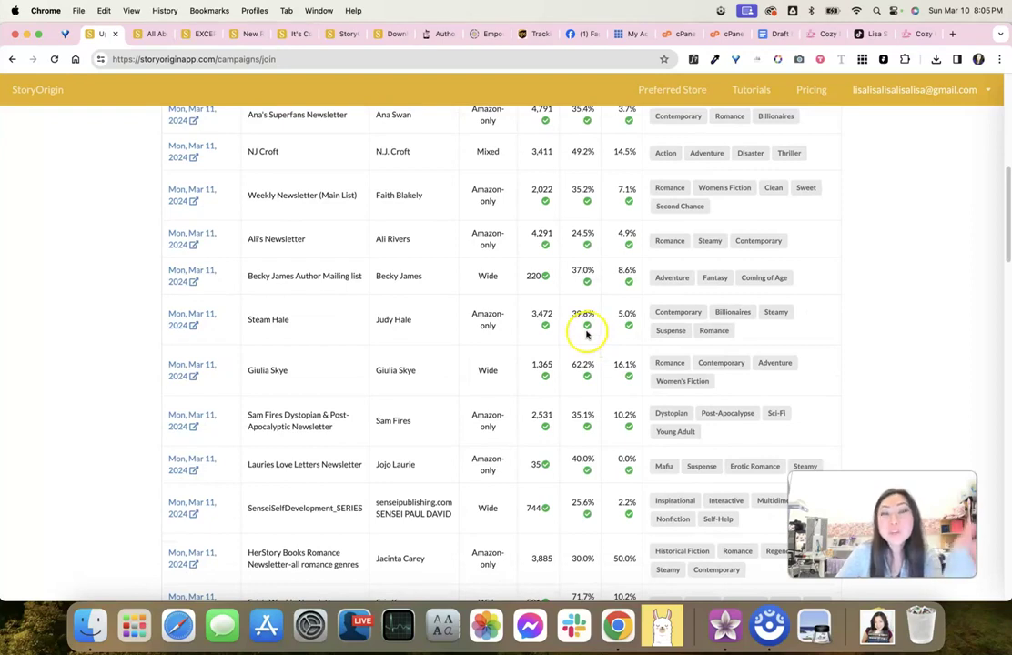
Leave the newsletter swap opportunities for the dashboard home and open the Campaign Planner
scroll(237, 244, up, 11)
click(29, 129)
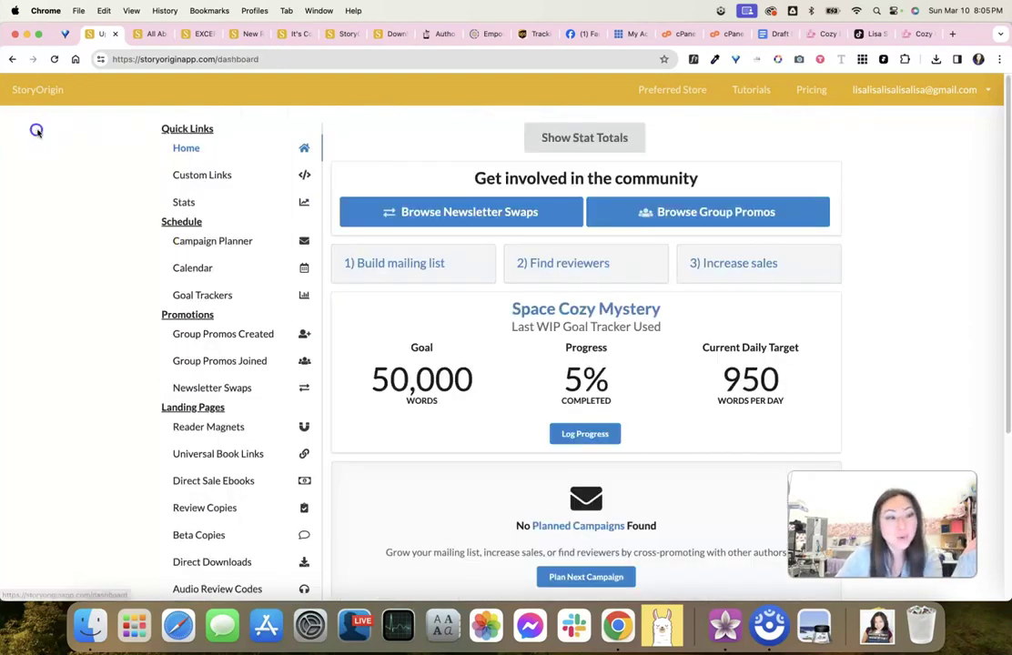
click(218, 242)
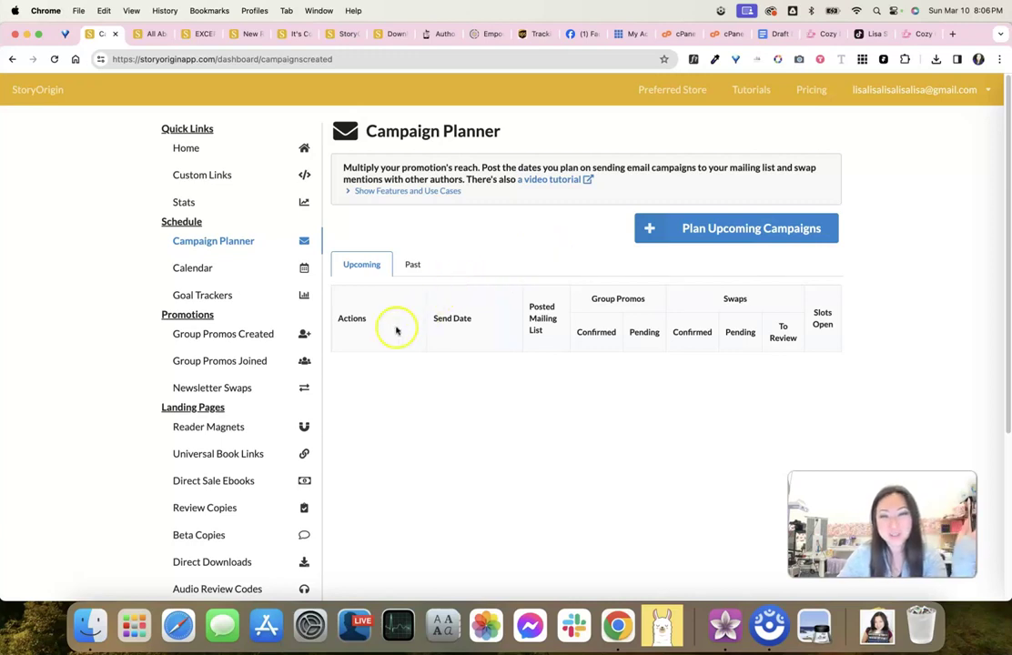
Open Reader Magnets, review the signups for the "EXCERPT: Lipstick Lies & Dead Guys - Chapter 1-5" magnet, and return to the magnet list
scroll(194, 279, down, 5)
scroll(194, 279, up, 1)
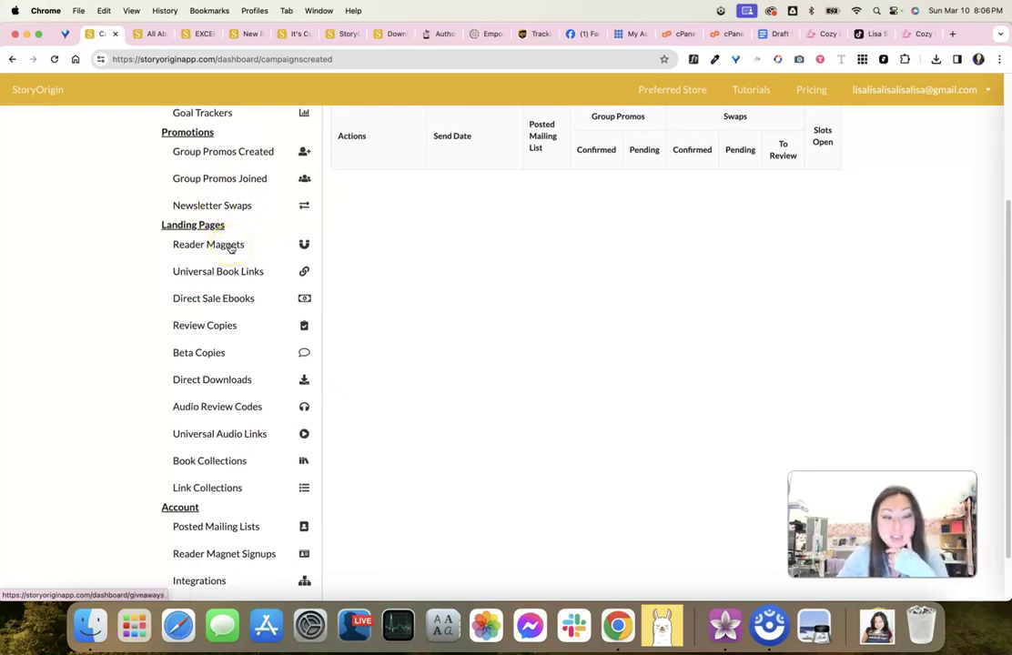
click(231, 247)
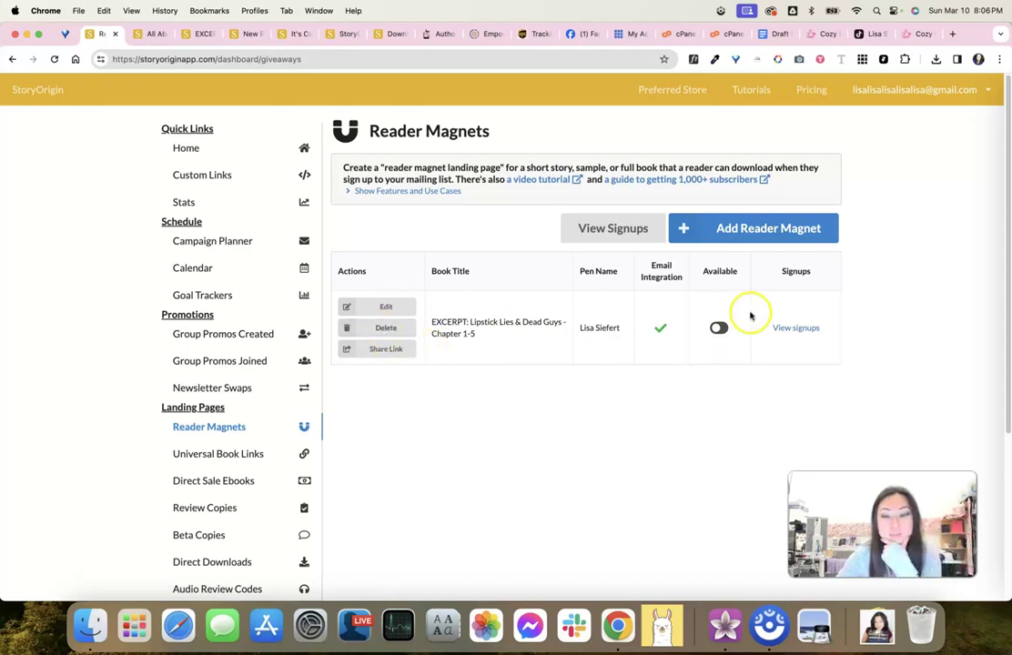
click(796, 328)
scroll(410, 333, down, 5)
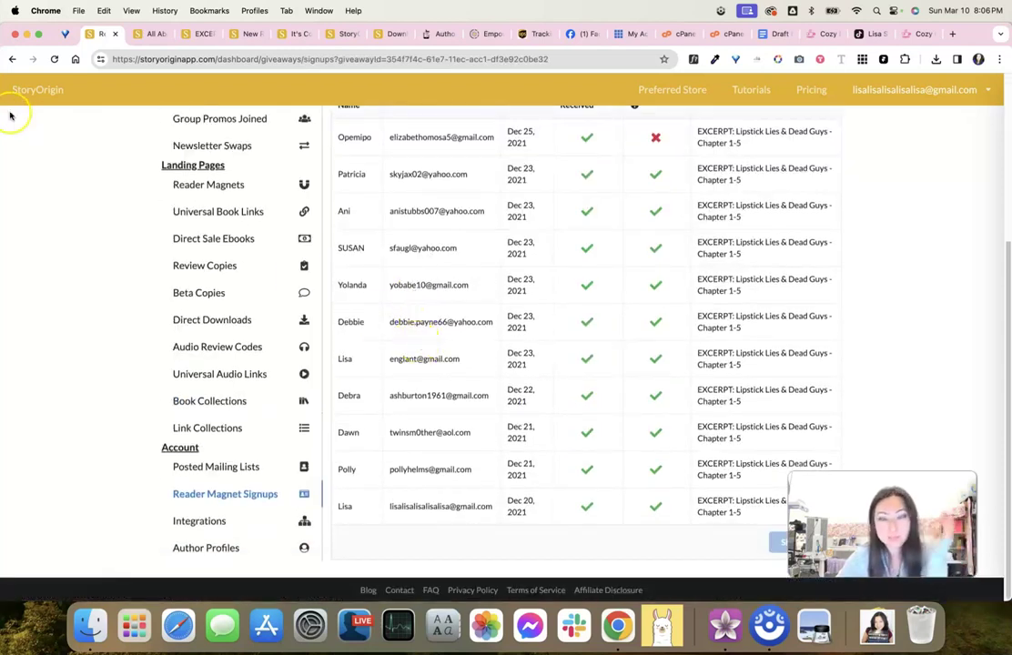
click(13, 59)
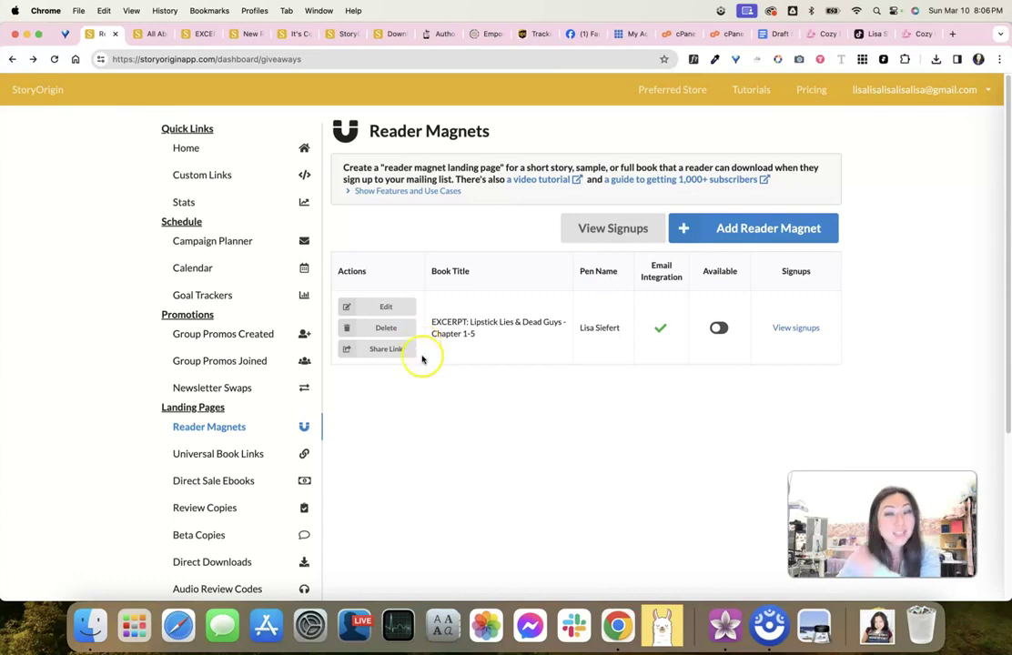
Open the account's Integrations and review which email service providers and payment platforms can be added
scroll(357, 464, down, 5)
click(208, 521)
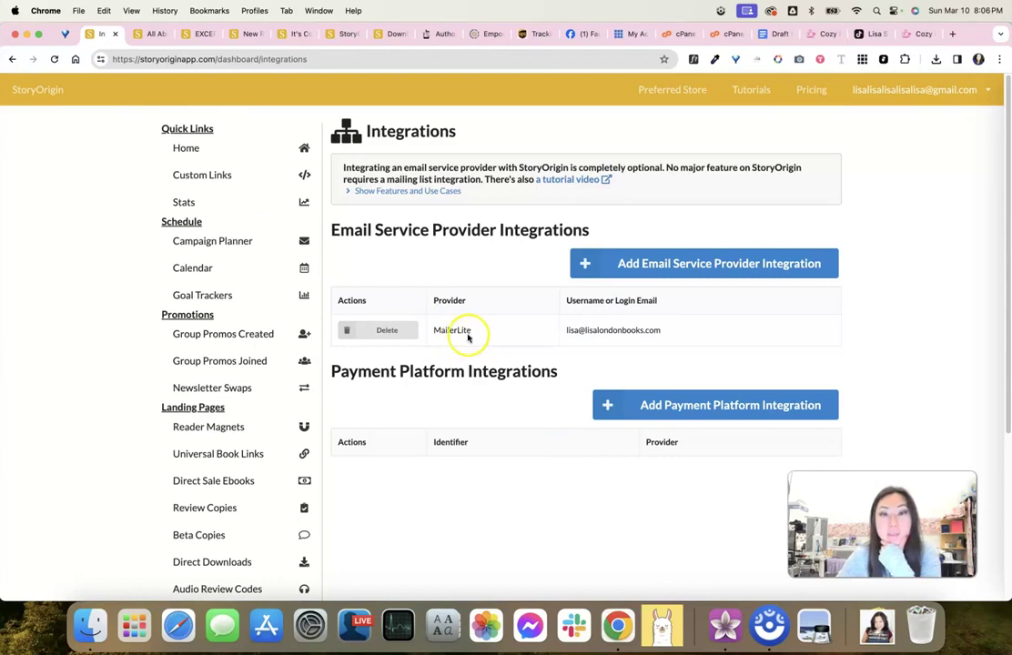
click(678, 259)
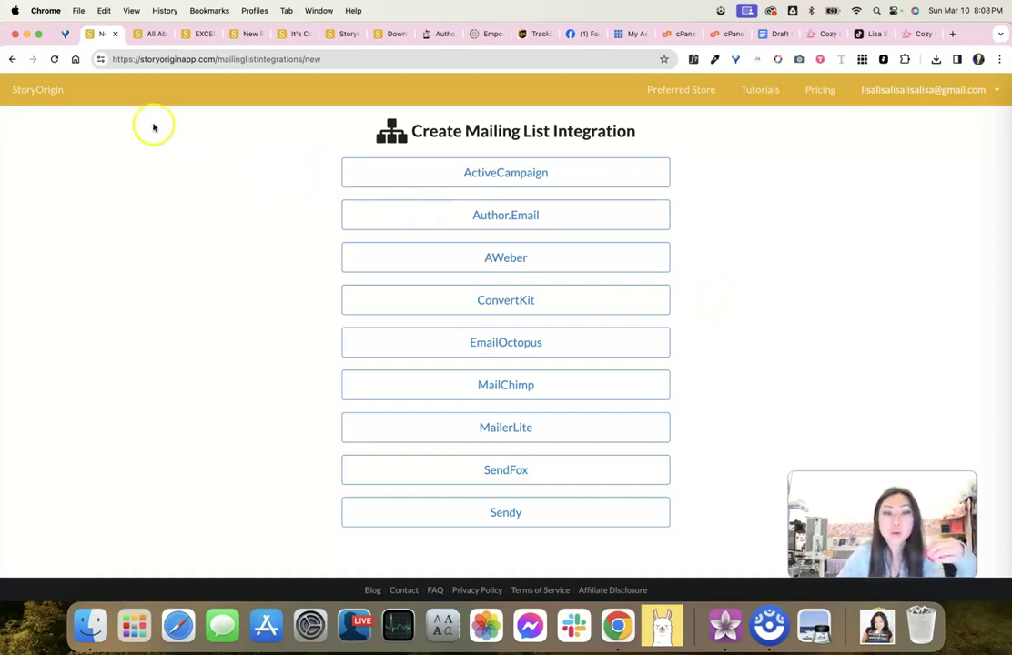
click(13, 60)
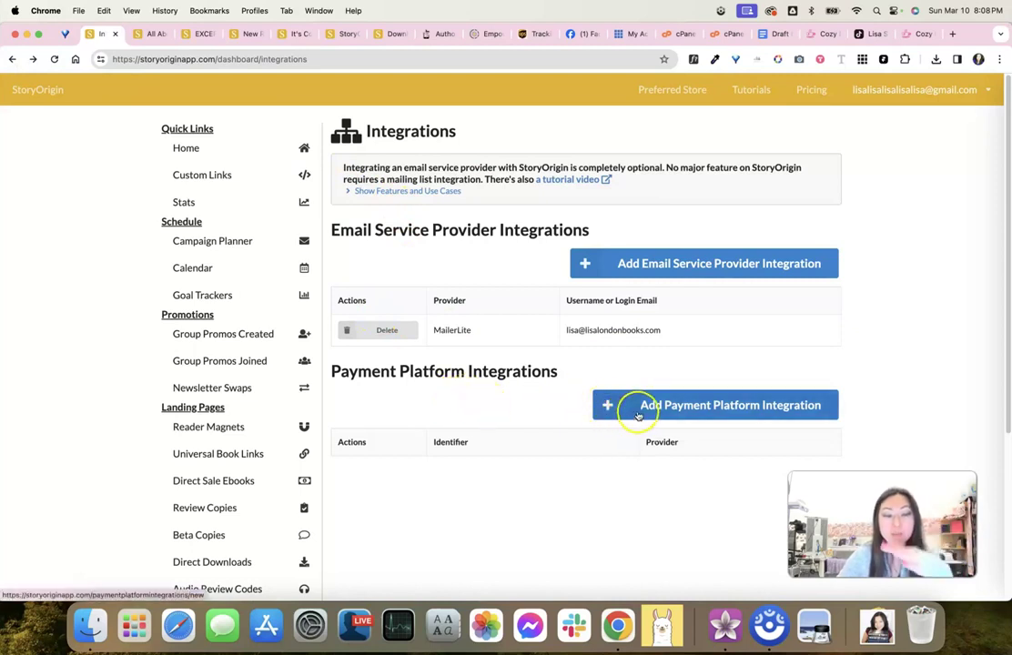
click(685, 407)
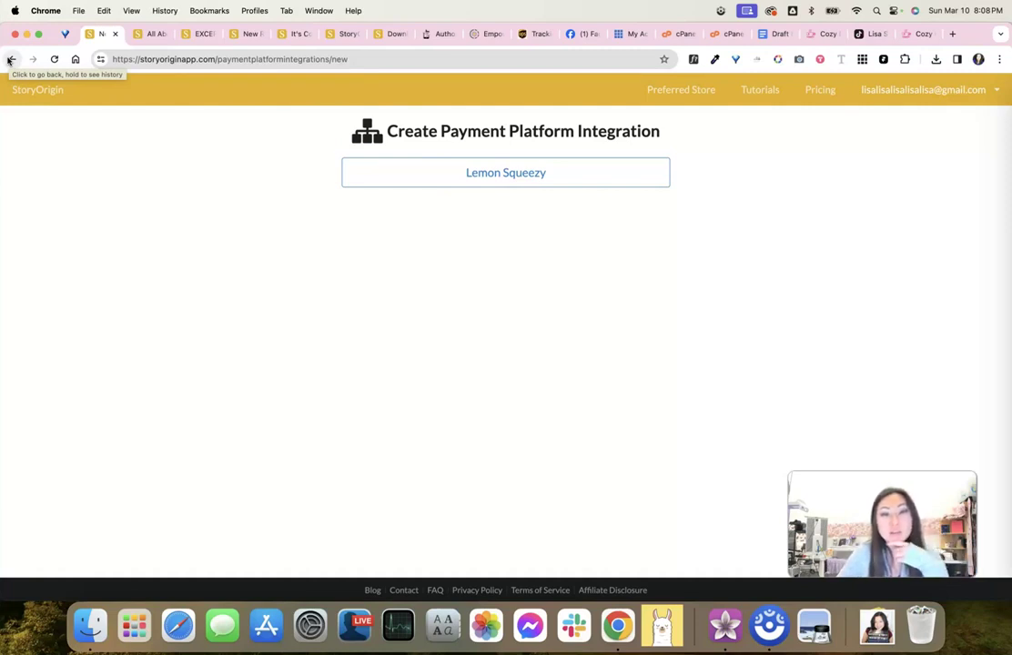
click(10, 60)
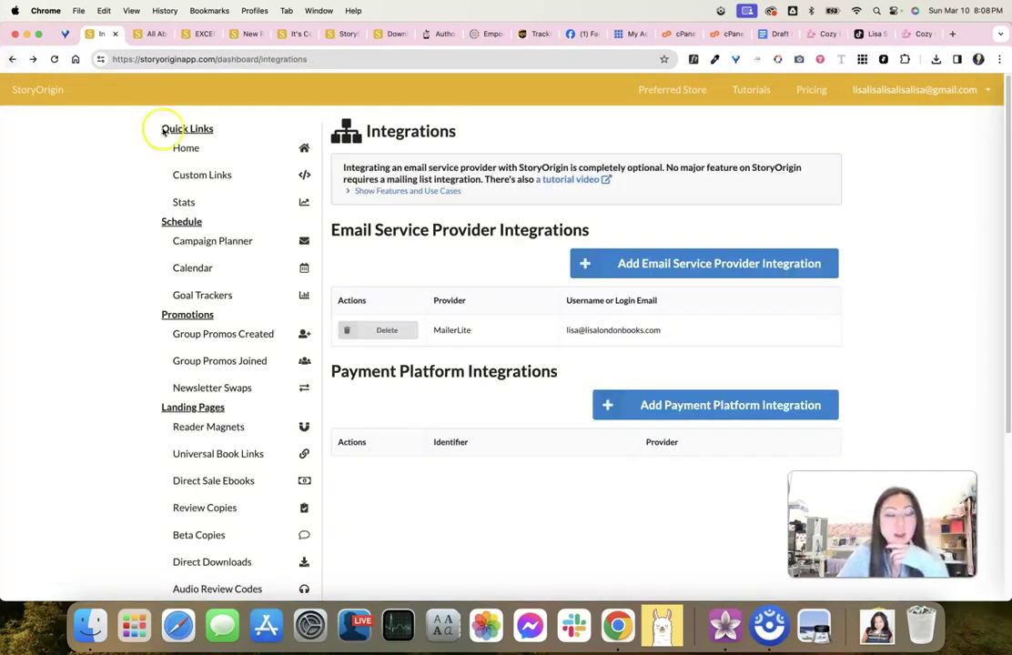
Copy the StoryOrigin landing page link of the "EXCERPT: Lipstick Lies & Dead Guys - Chapter 1-5" reader magnet
scroll(284, 314, down, 1)
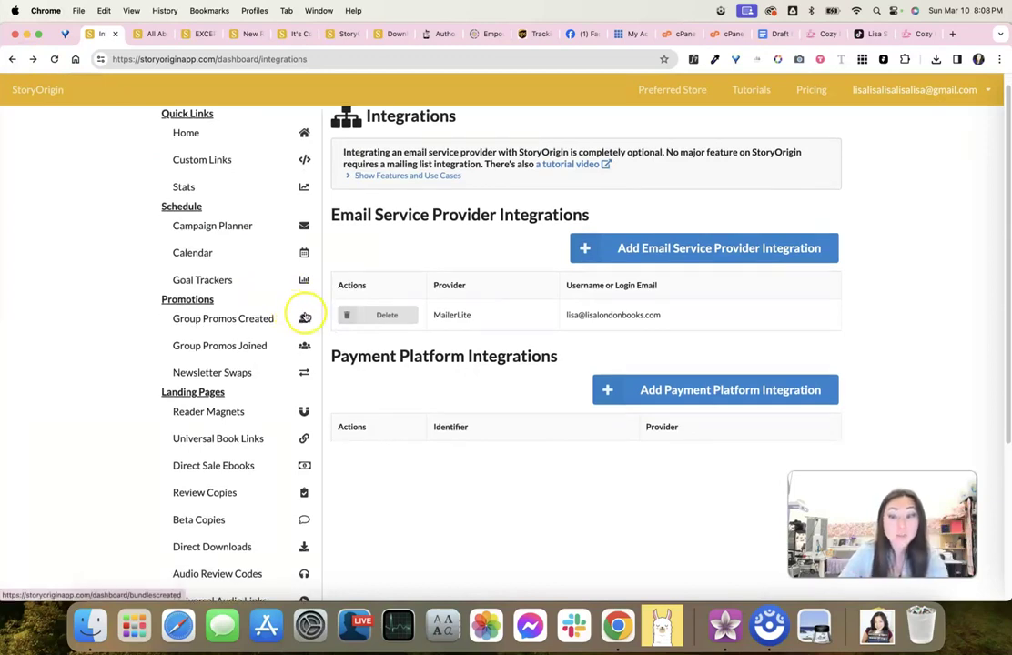
scroll(247, 303, down, 5)
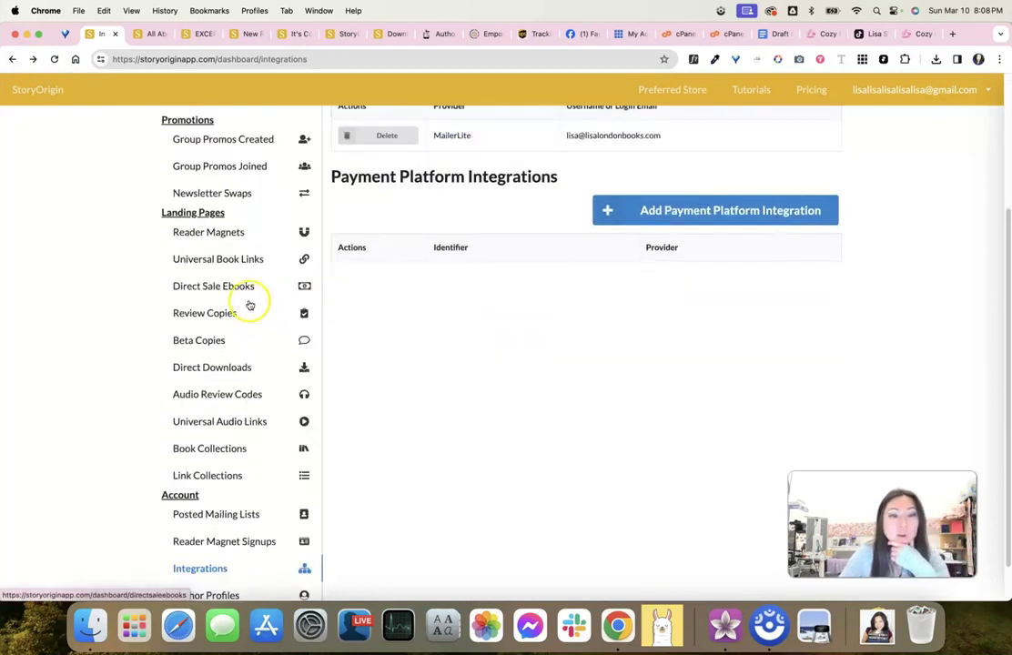
scroll(226, 227, up, 1)
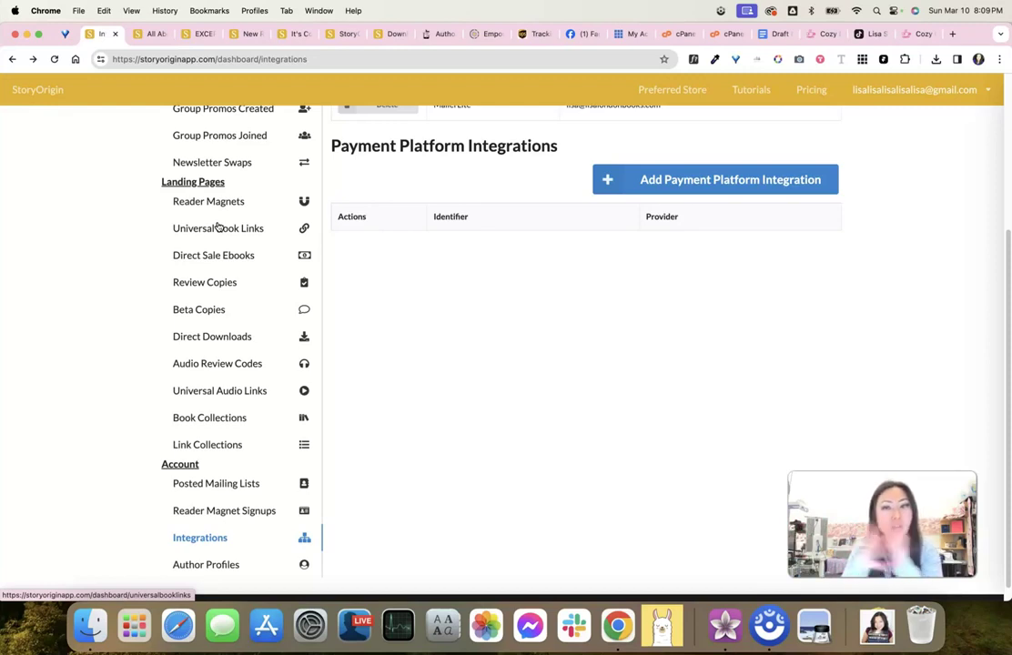
click(220, 205)
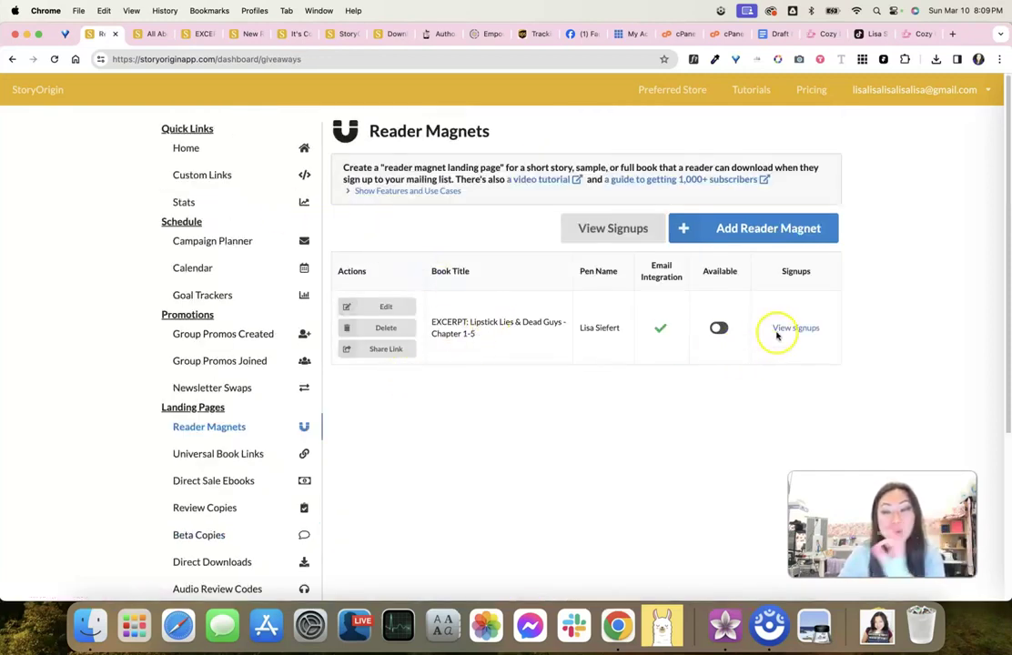
click(386, 351)
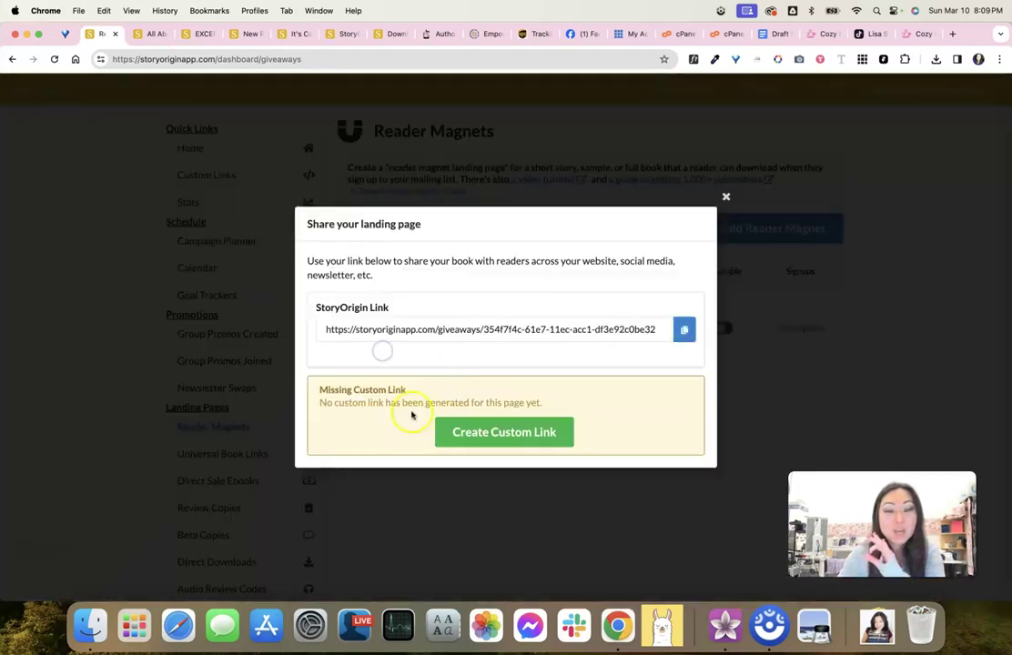
click(686, 331)
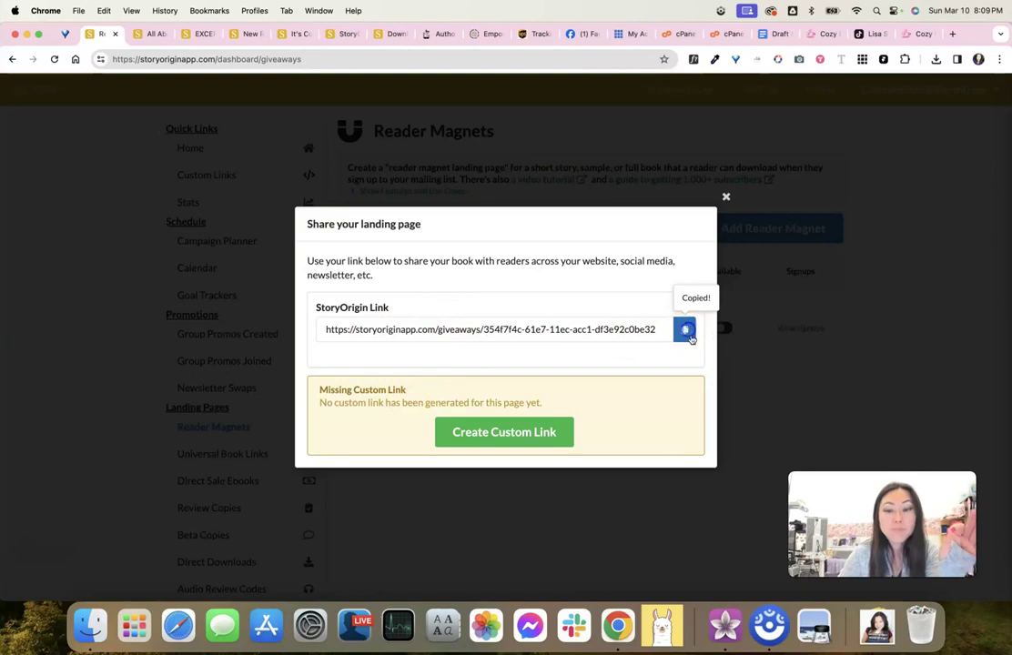
Load the copied StoryOrigin landing page link in the neighbouring browser tab to view the reader magnet's page
click(132, 35)
click(195, 58)
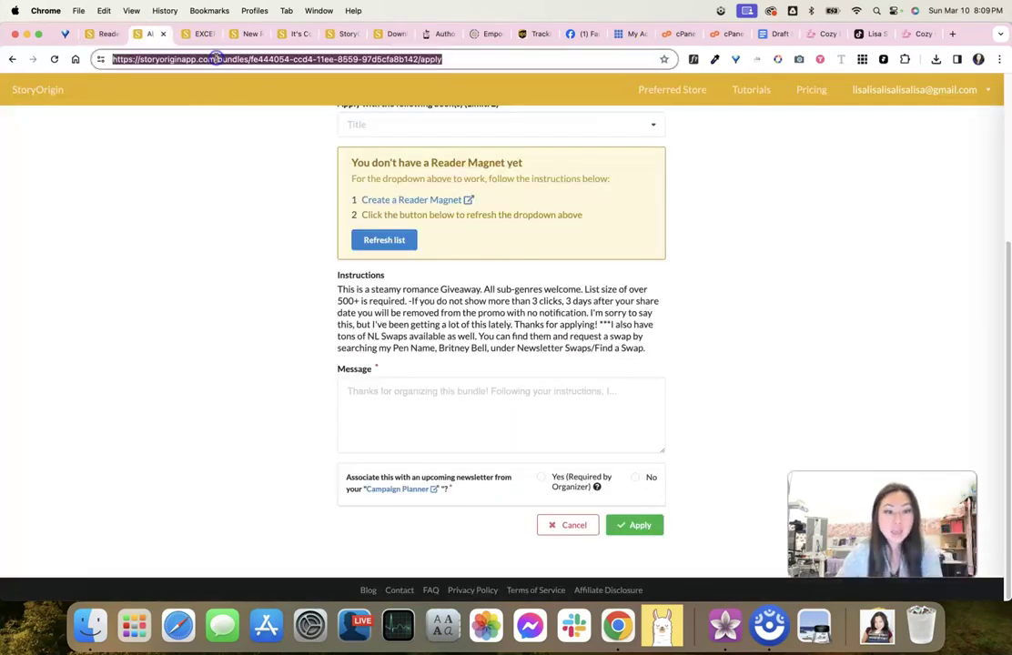
key(super+v)
key(Return)
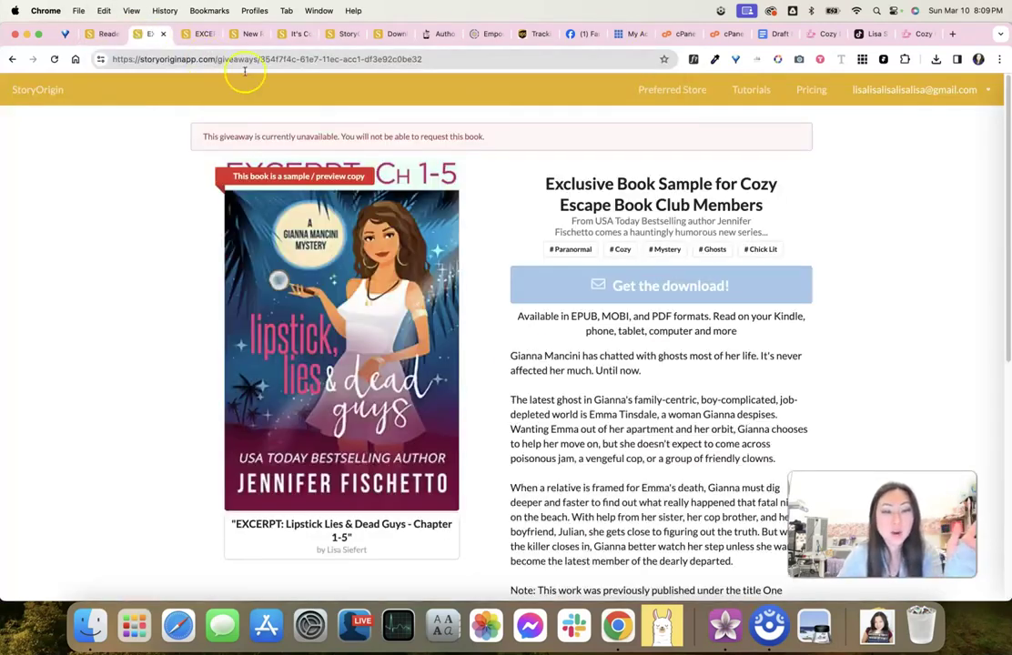
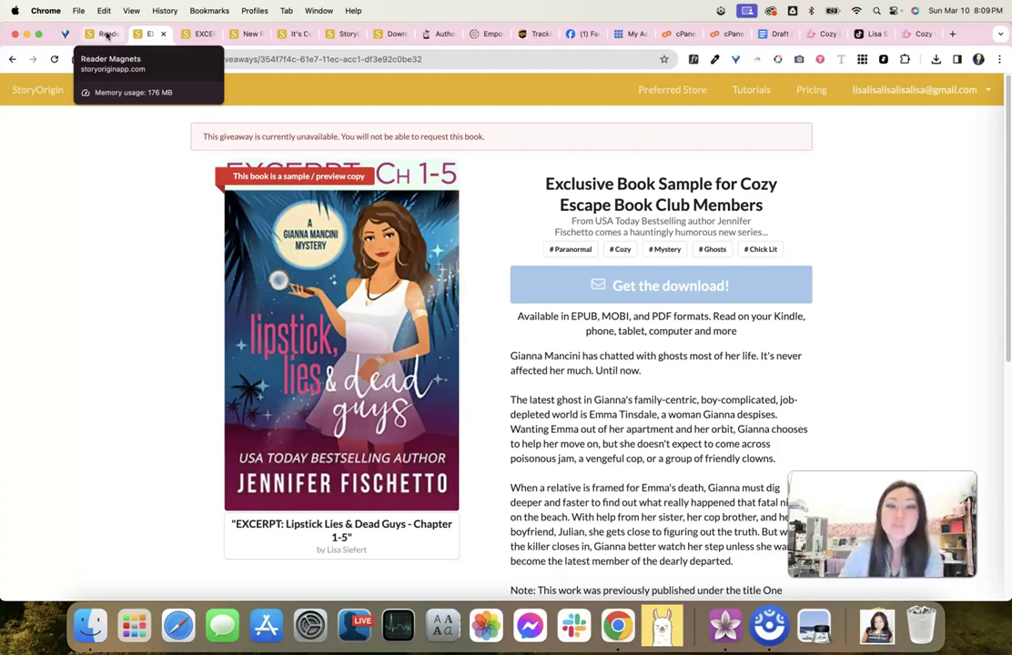
Return to the Reader Magnets dashboard, close the link-sharing dialog and start adding a new reader magnet
click(107, 35)
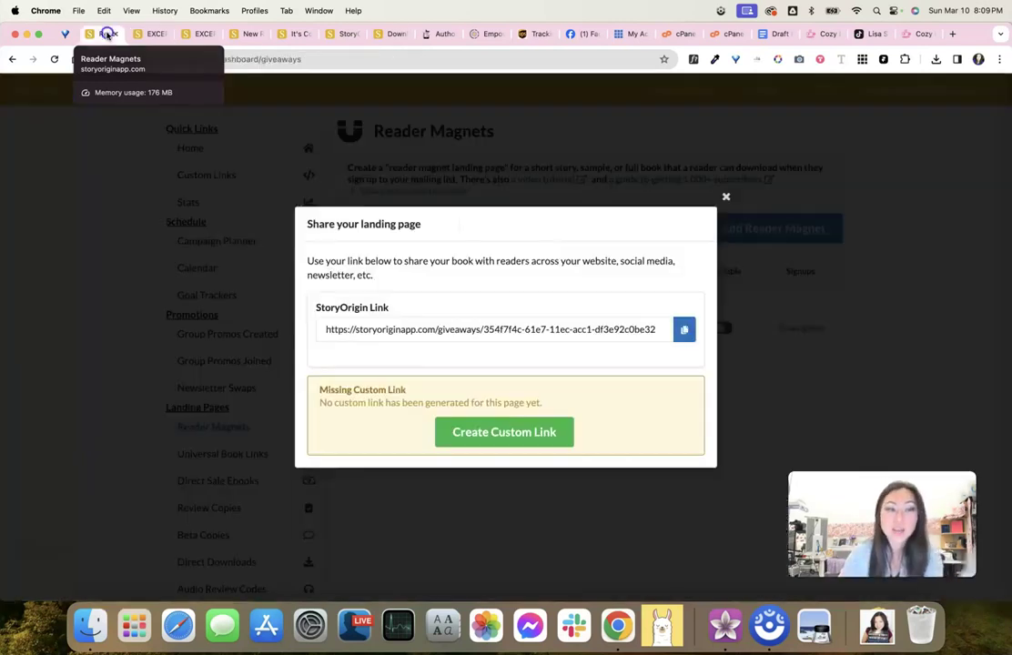
click(725, 198)
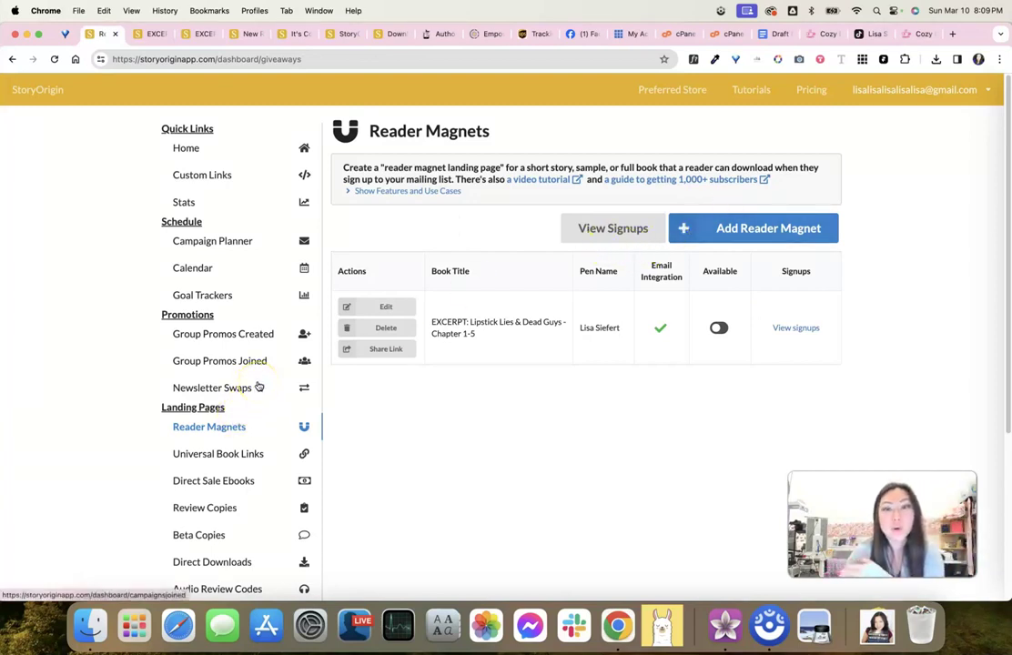
click(742, 232)
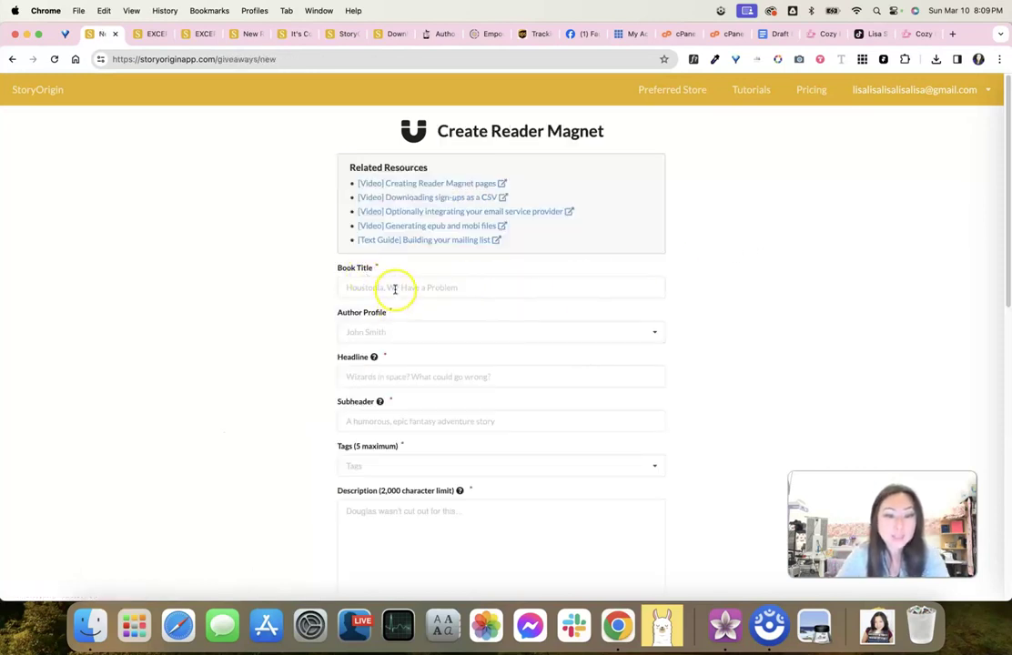
Enter the book title "The Witch Wears Prada" and select the existing author profile
click(390, 288)
text(W)
key(BackSpace)
text(The Witch Wears Prada)
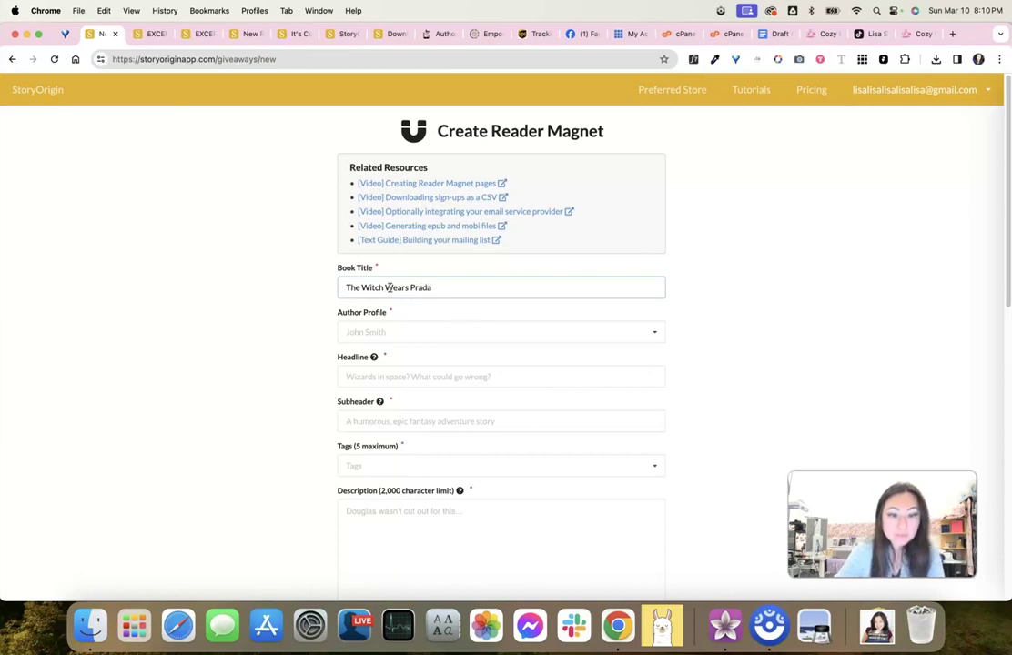
click(429, 332)
click(416, 359)
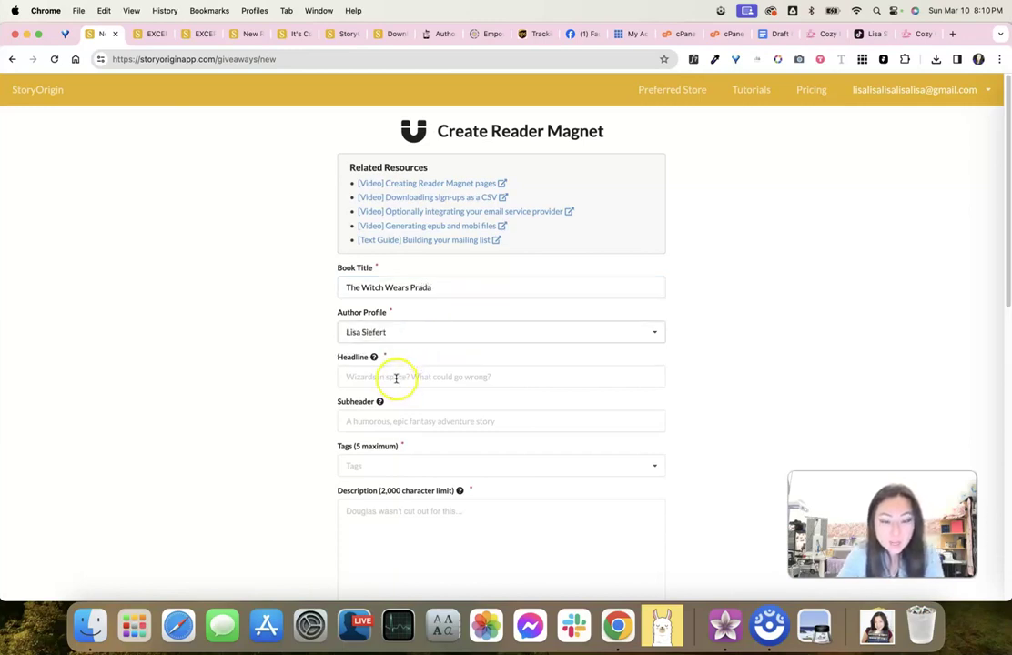
Set the headline to "Paranormal Cozy Mystery" and the subheader to "A humorous Halloween witch cozy with a talking cat"
click(396, 377)
text(Paranormal Cozy Mys)
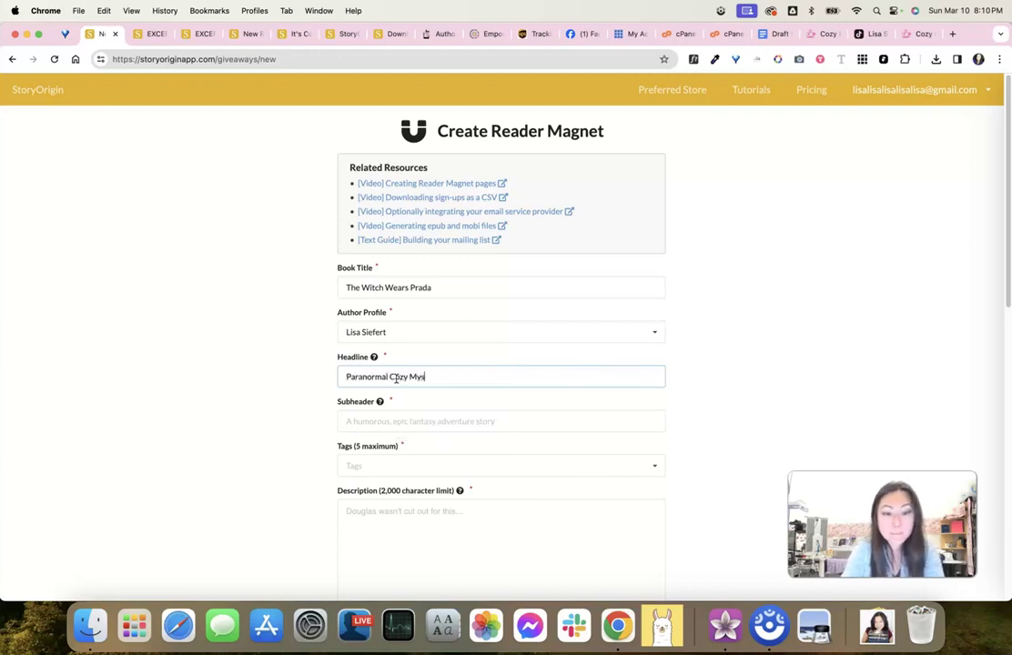
click(423, 421)
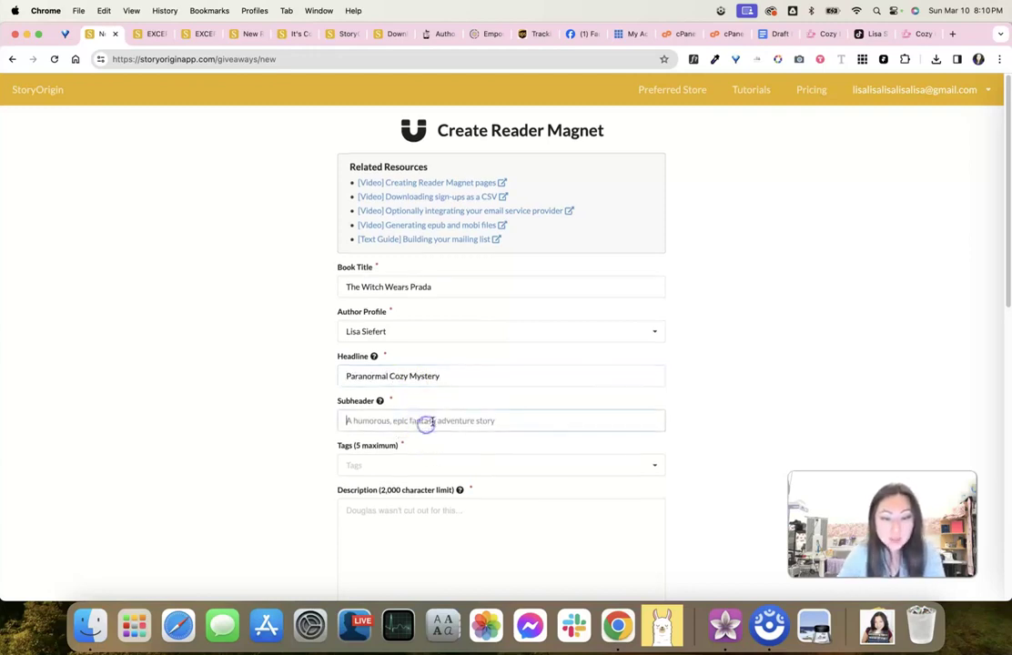
scroll(434, 418, down, 3)
text(a)
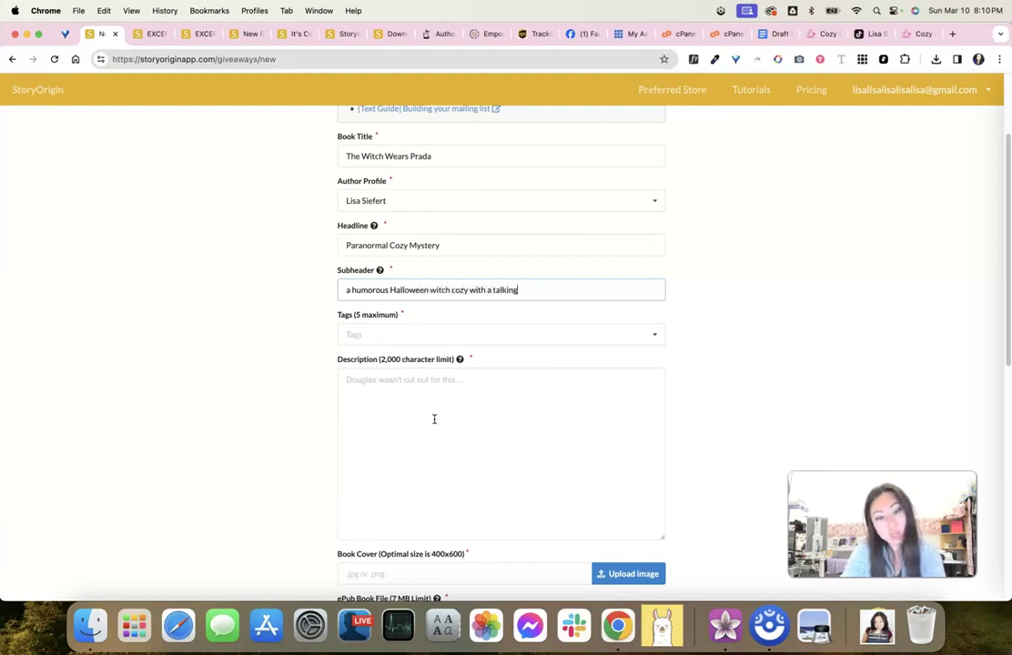
click(349, 290)
key(BackSpace)
text(A)
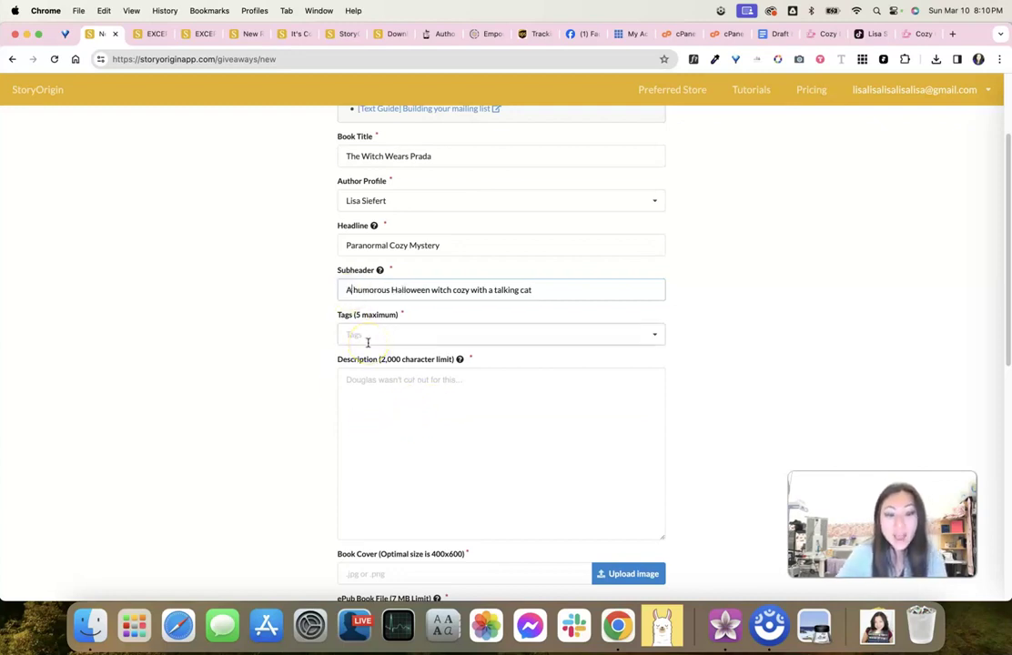
Add the tags Cozy, Mystery, Amateur Sleuth, Paranormal and Witches to the reader magnet
click(572, 335)
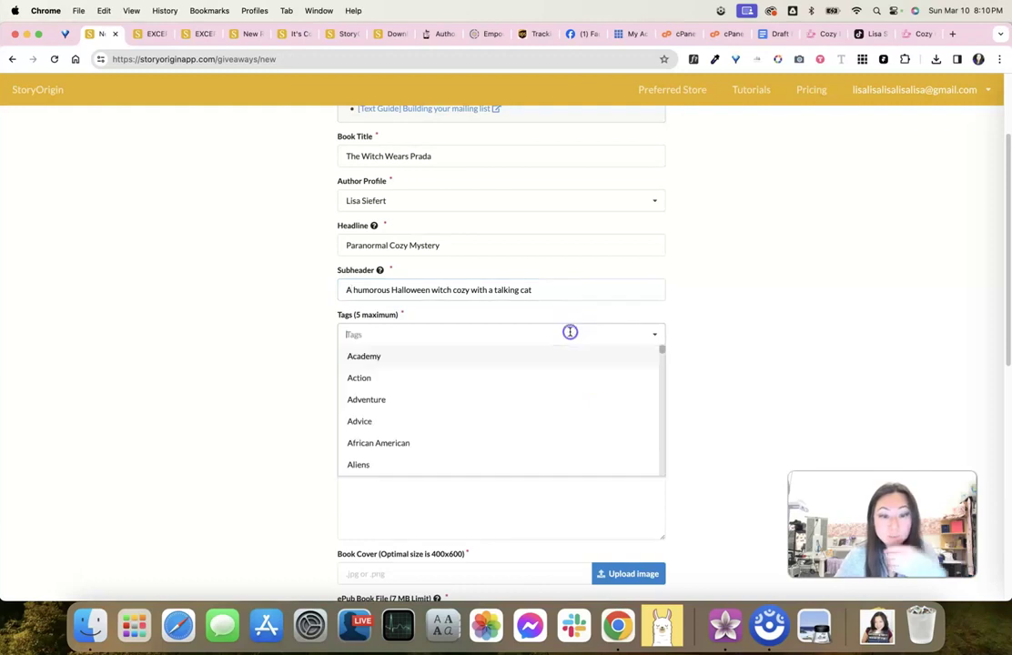
text(cozy)
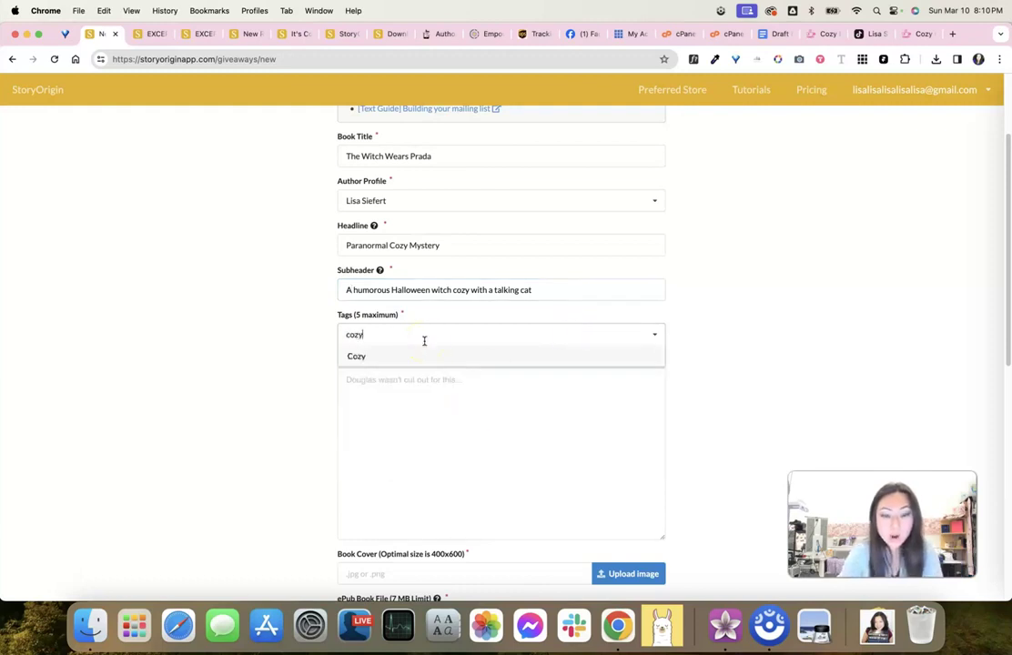
click(434, 356)
text(myster)
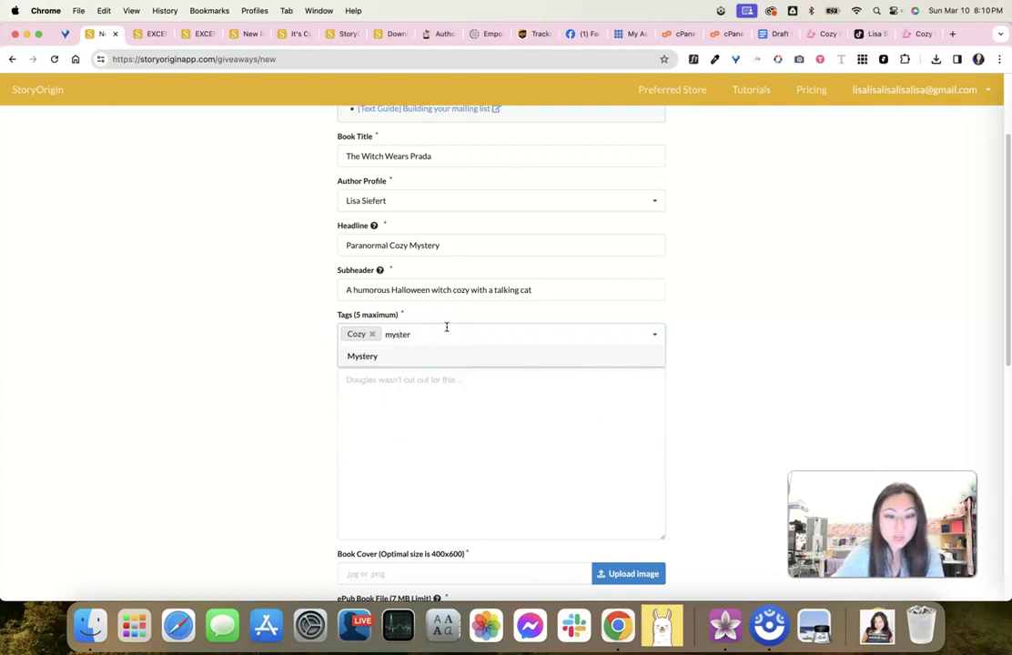
click(407, 358)
text(amat)
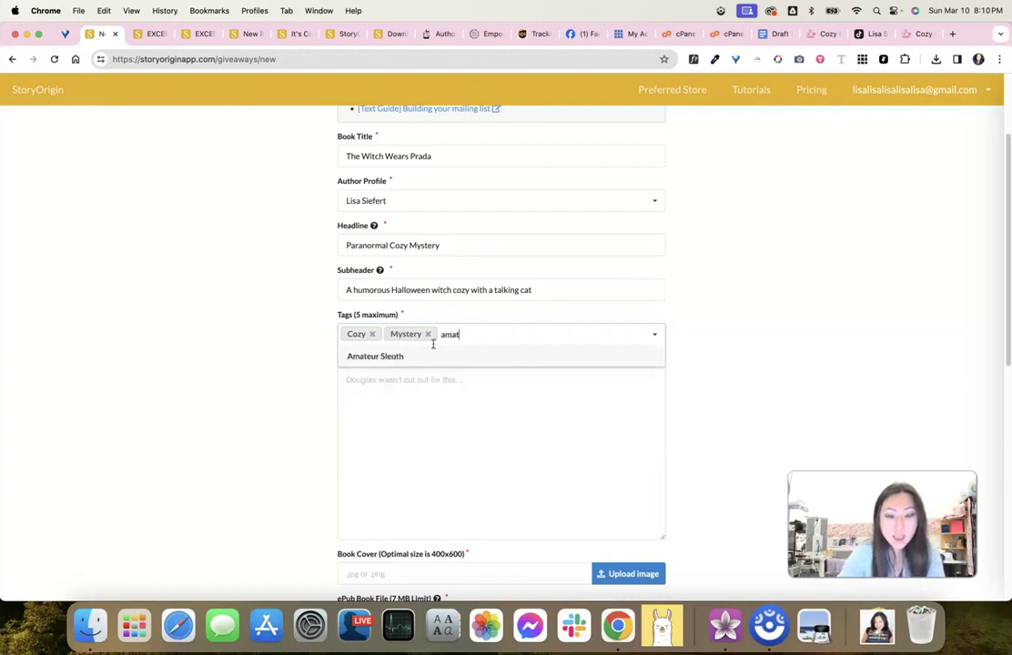
click(431, 355)
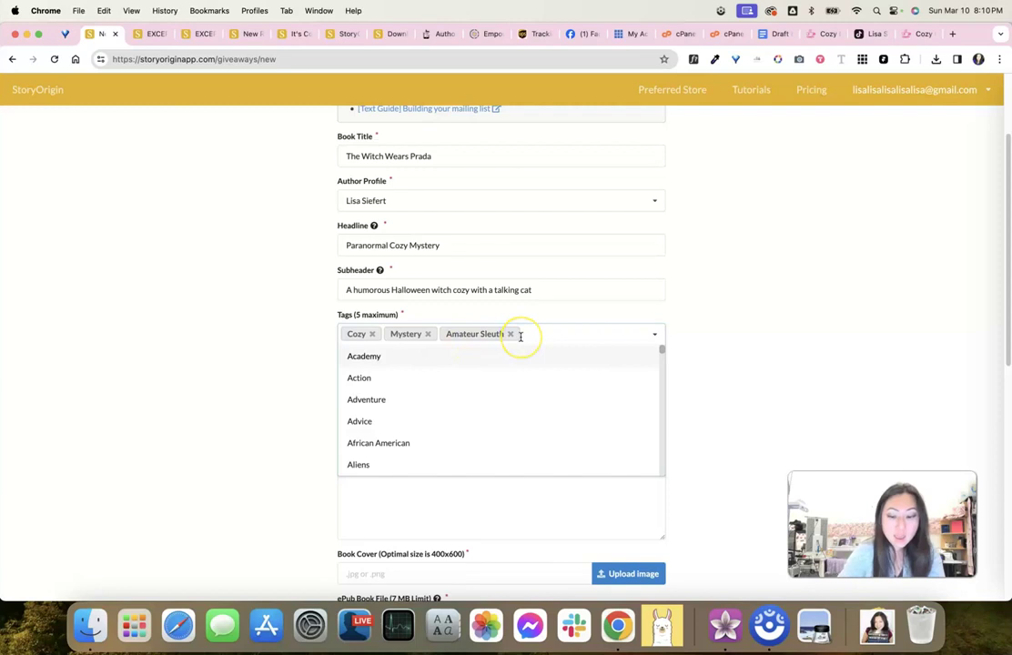
text(para)
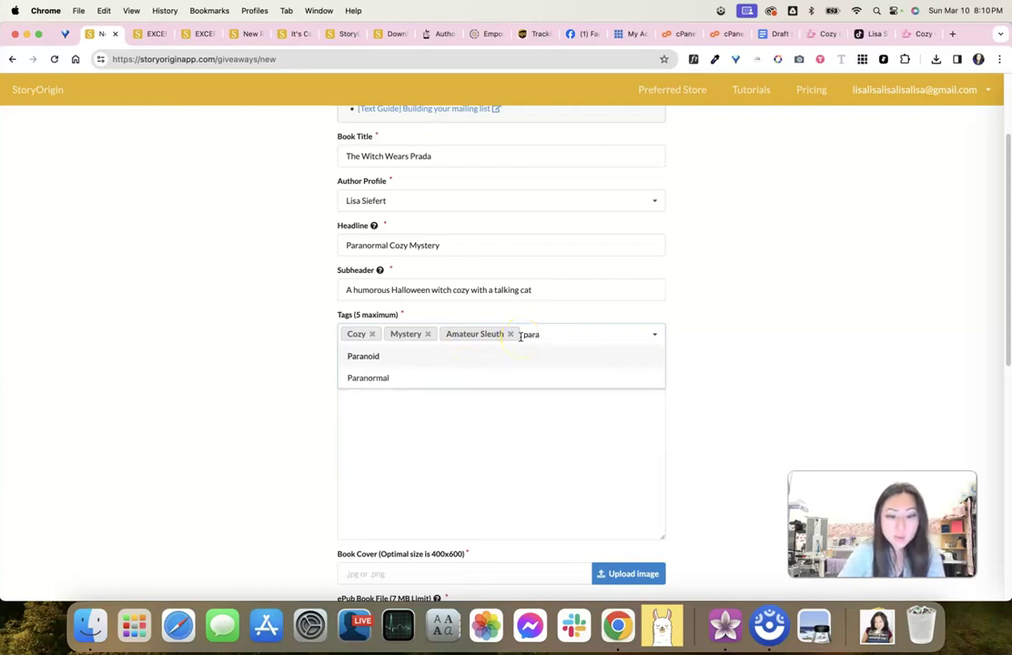
click(486, 376)
text(witc)
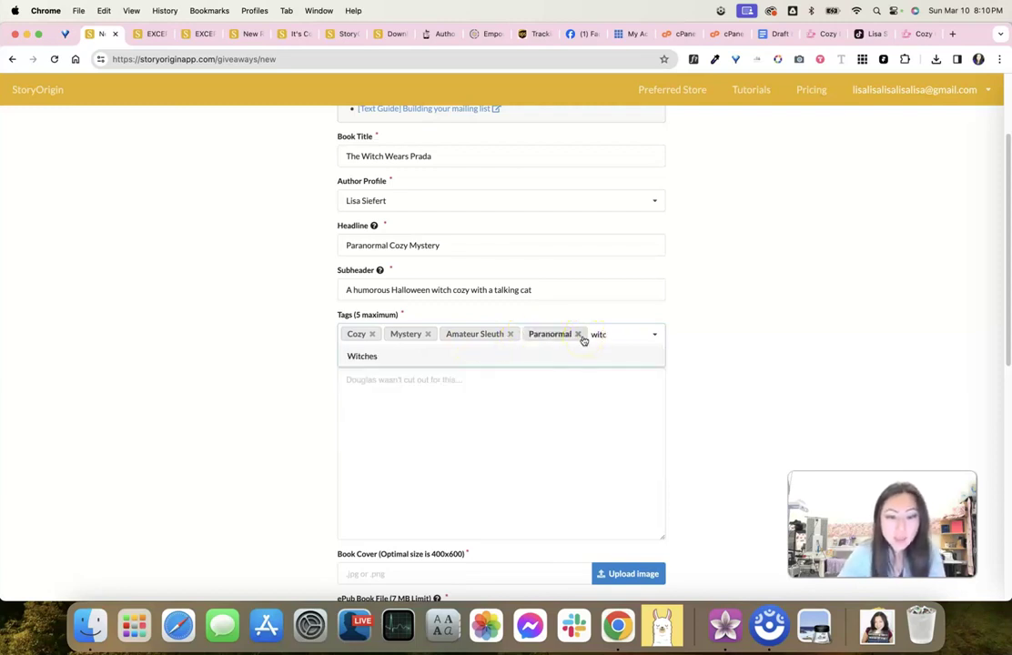
click(526, 358)
click(768, 341)
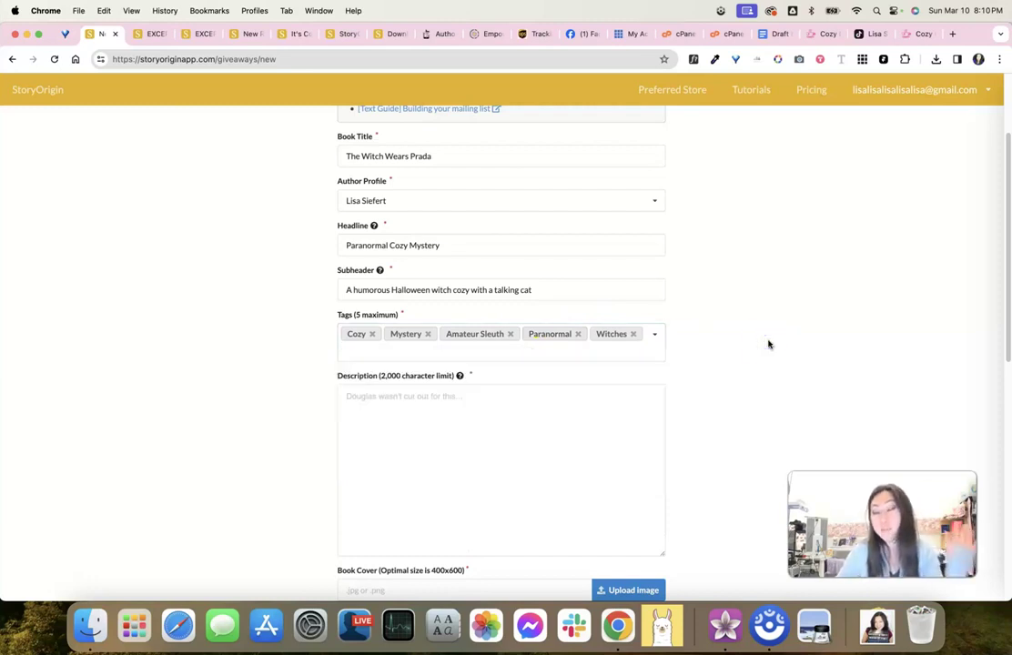
Open Amazon in a new tab and copy the full book description from The Witch Wears Prada's product page
click(573, 412)
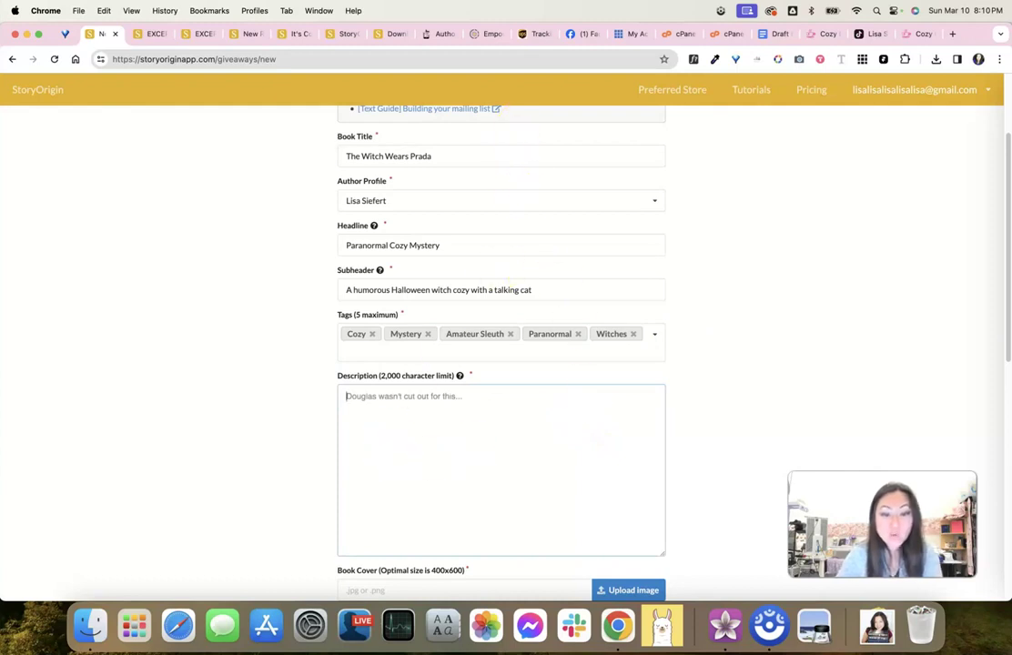
click(953, 33)
text(amazon)
key(Return)
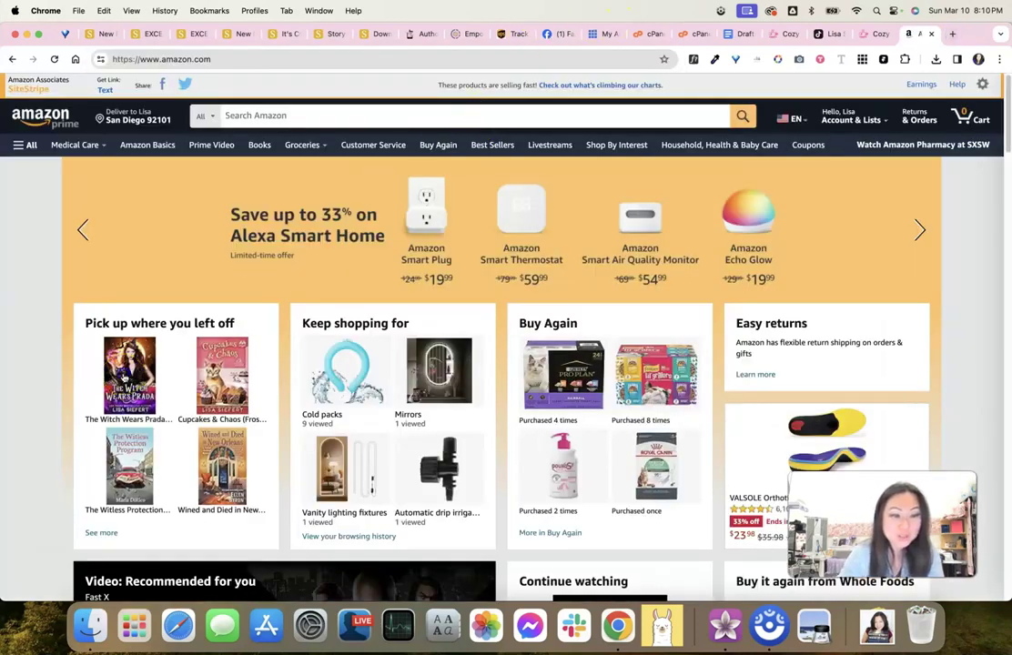
click(127, 364)
scroll(441, 323, down, 3)
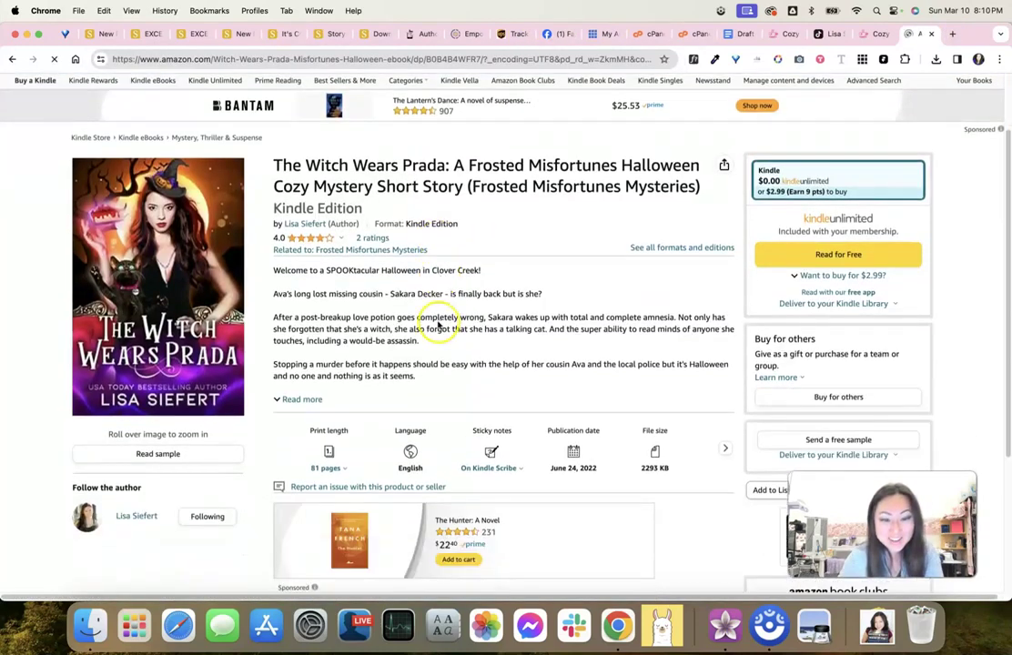
click(303, 341)
drag(273, 210, 633, 341)
key(super+c)
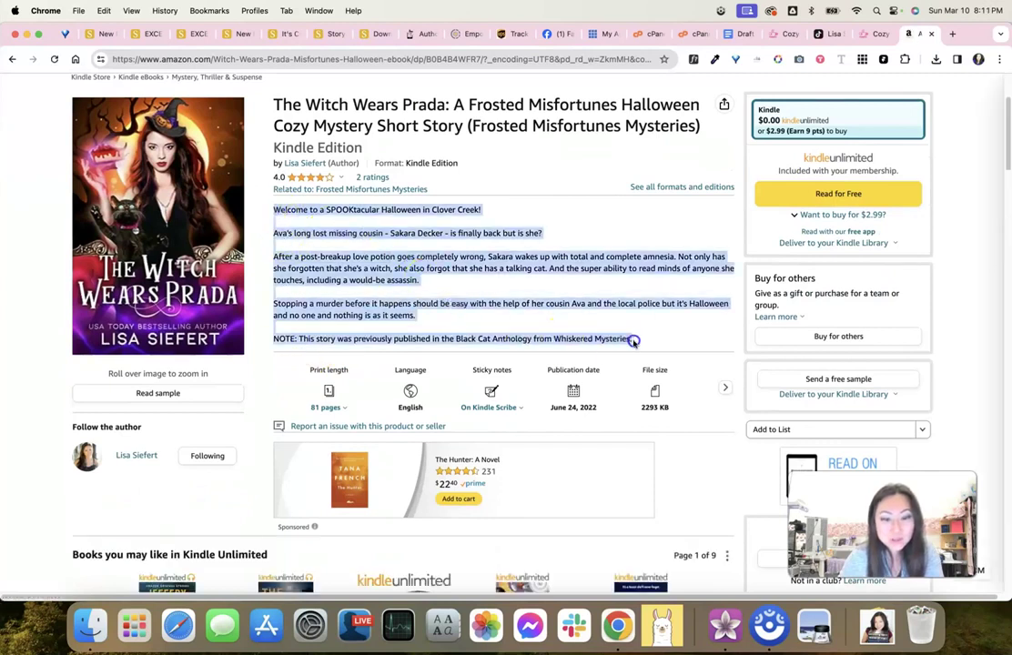
Paste the copied Amazon blurb into the reader magnet's description on StoryOrigin
click(107, 34)
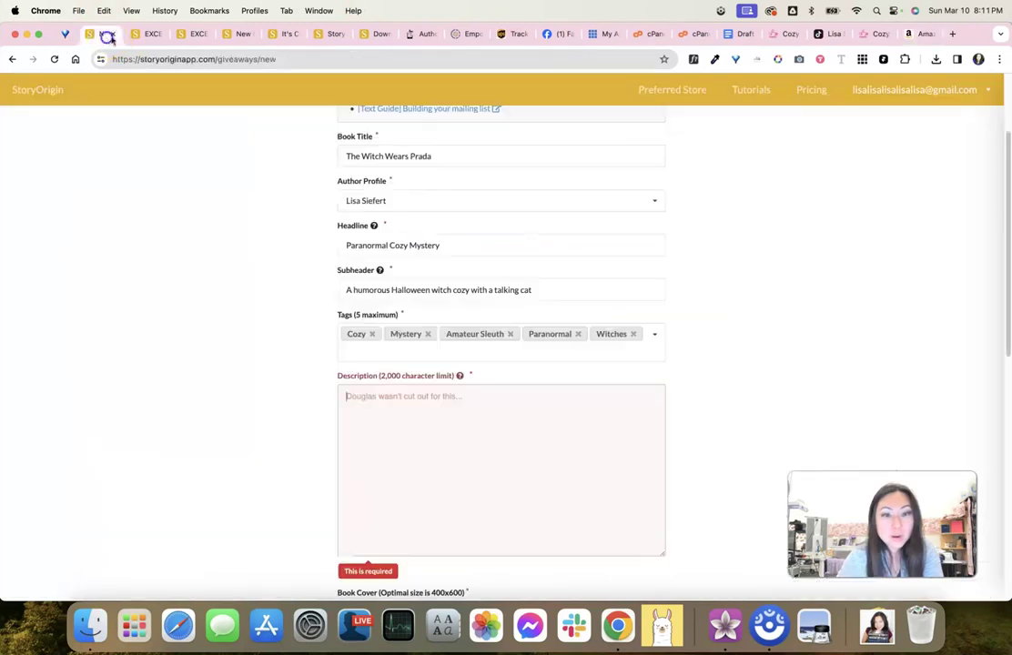
click(491, 418)
key(super+v)
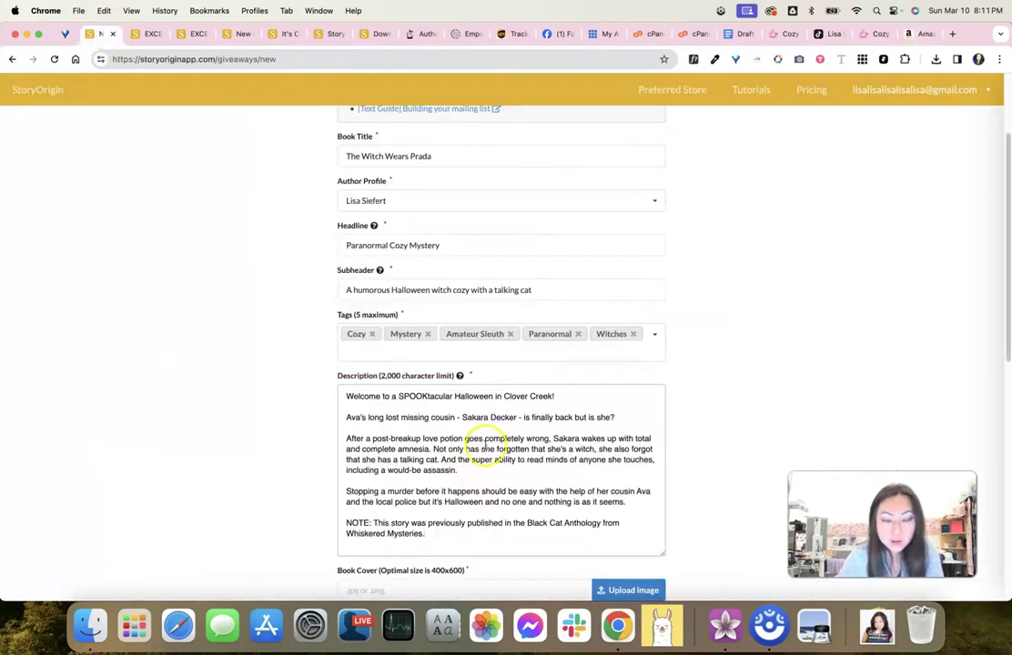
Upload "Witch Wears Prada Cover.jpg" from Downloads as the book cover and save it with the default crop
scroll(487, 446, down, 5)
click(617, 190)
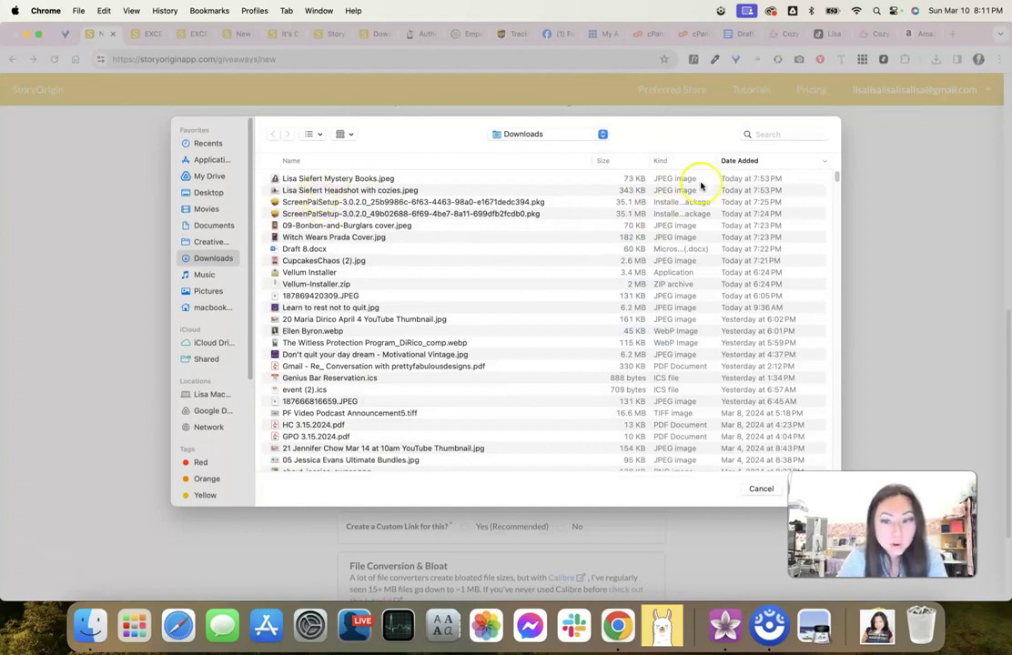
double_click(337, 237)
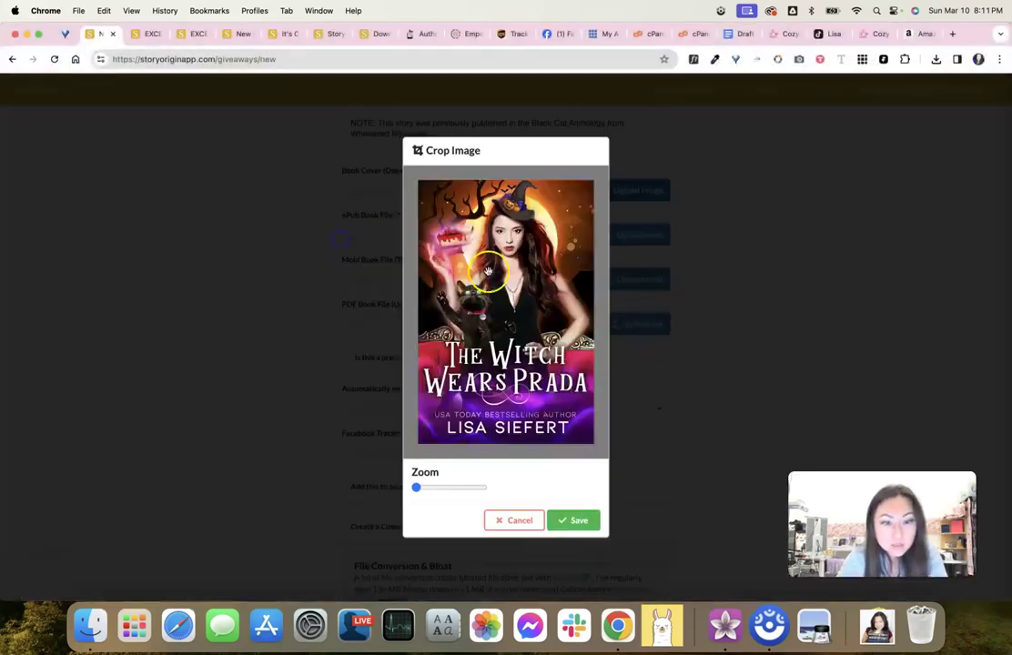
click(573, 520)
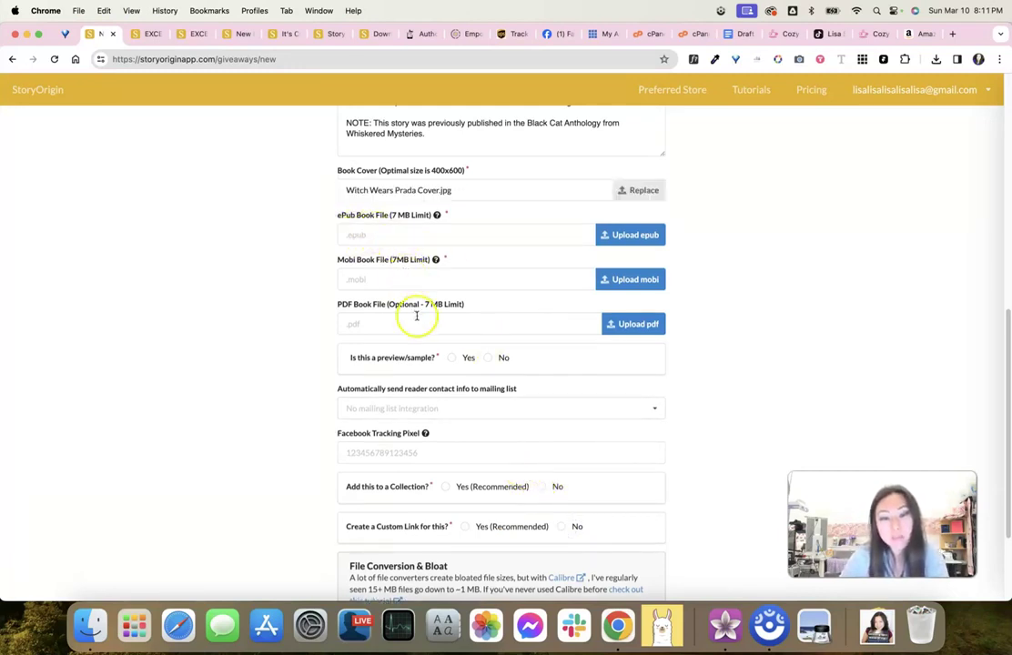
Switch to Vellum and import the Word manuscript "Draft 8.docx" from the Downloads folder
scroll(445, 332, down, 1)
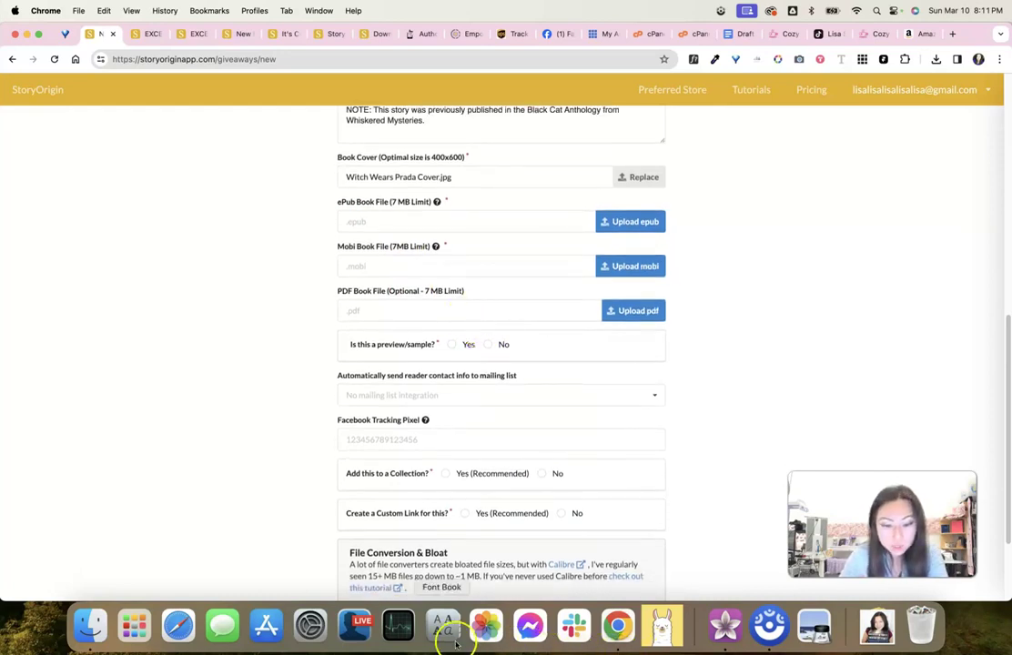
click(725, 626)
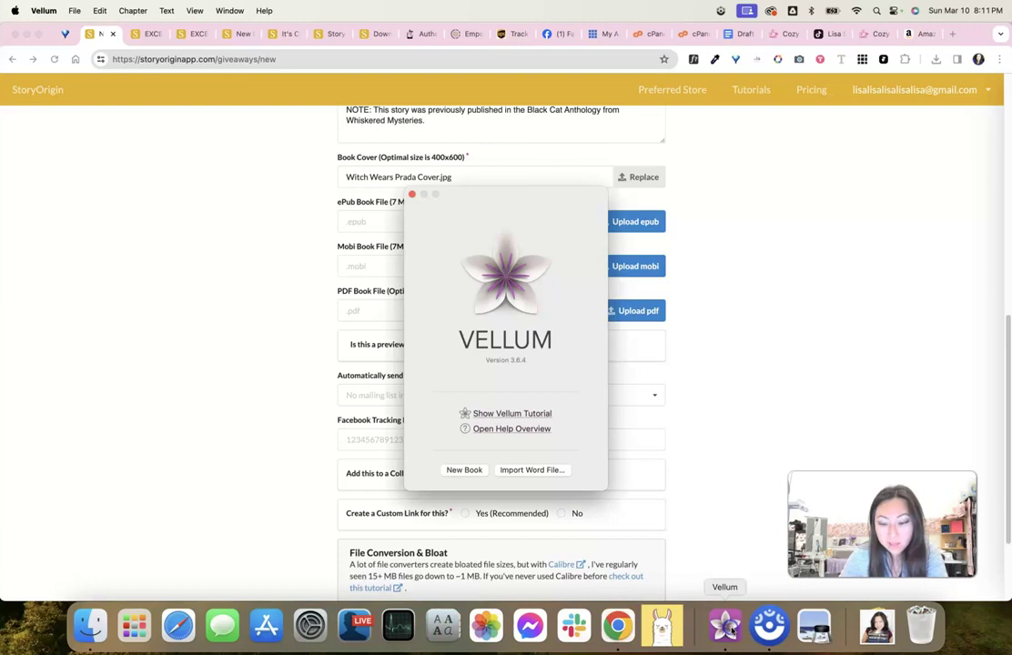
click(537, 472)
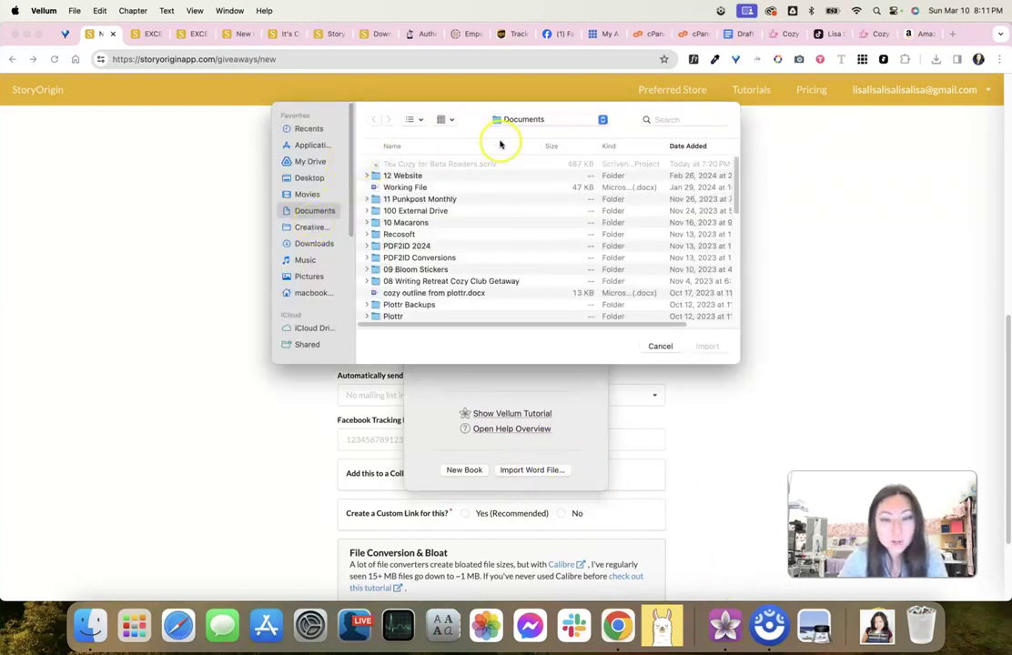
click(691, 146)
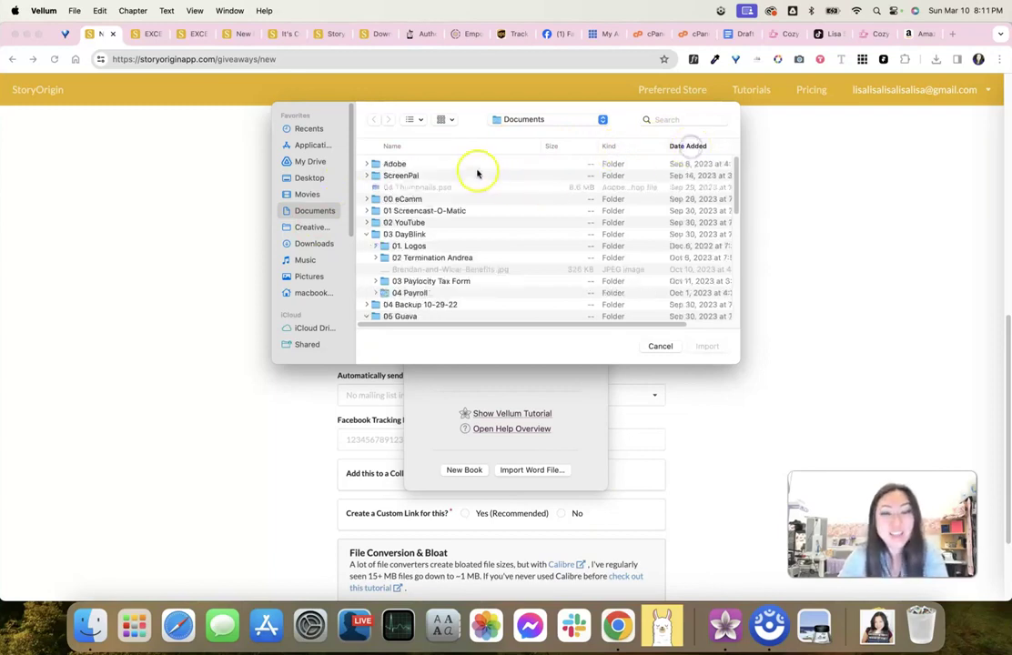
click(305, 228)
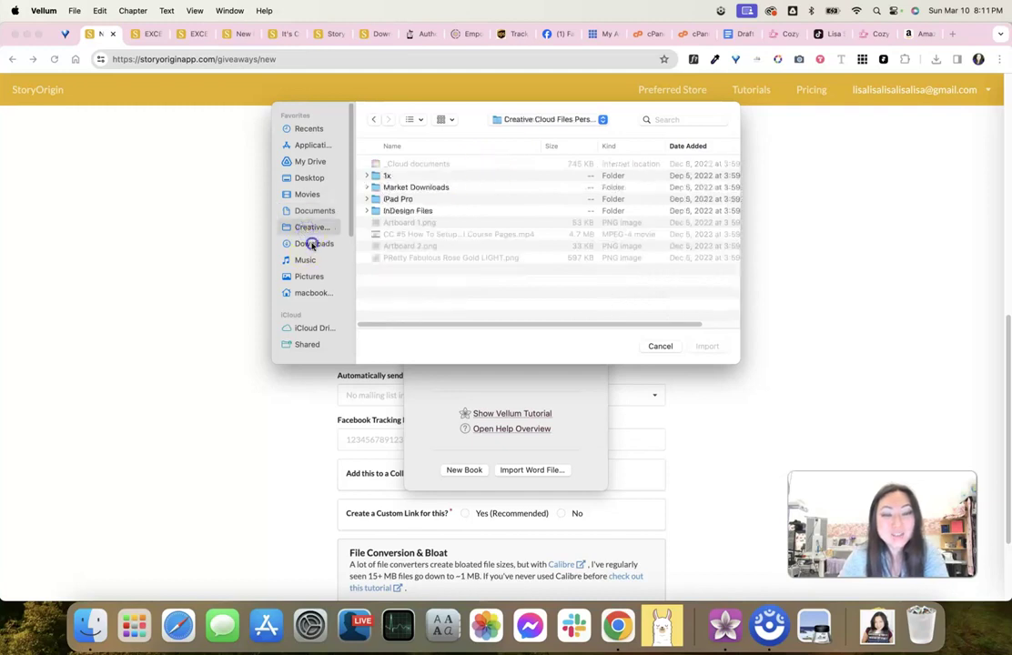
click(314, 244)
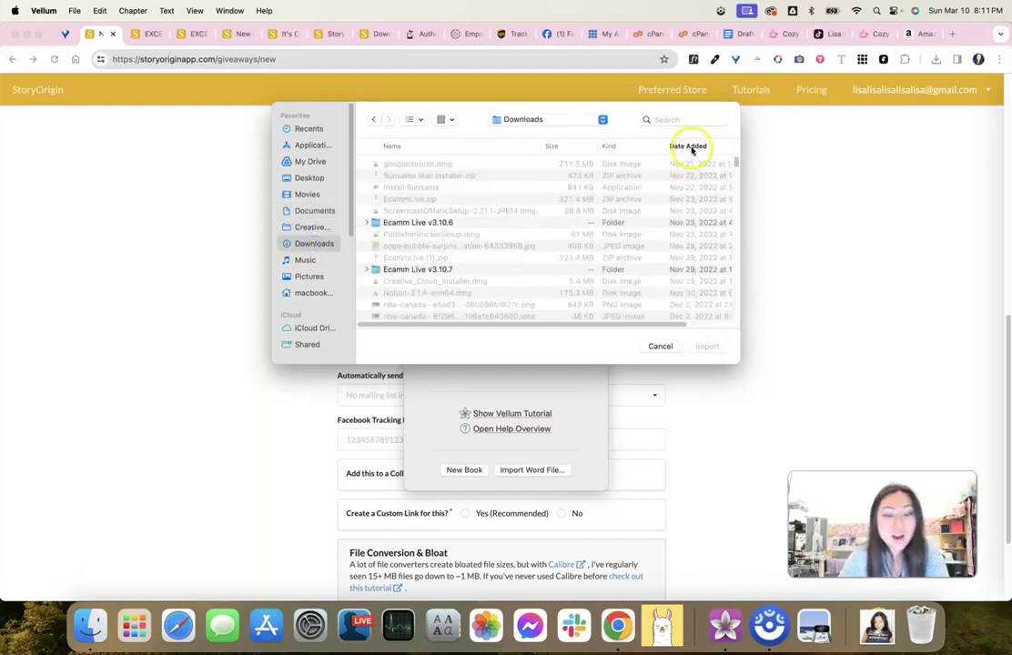
click(692, 147)
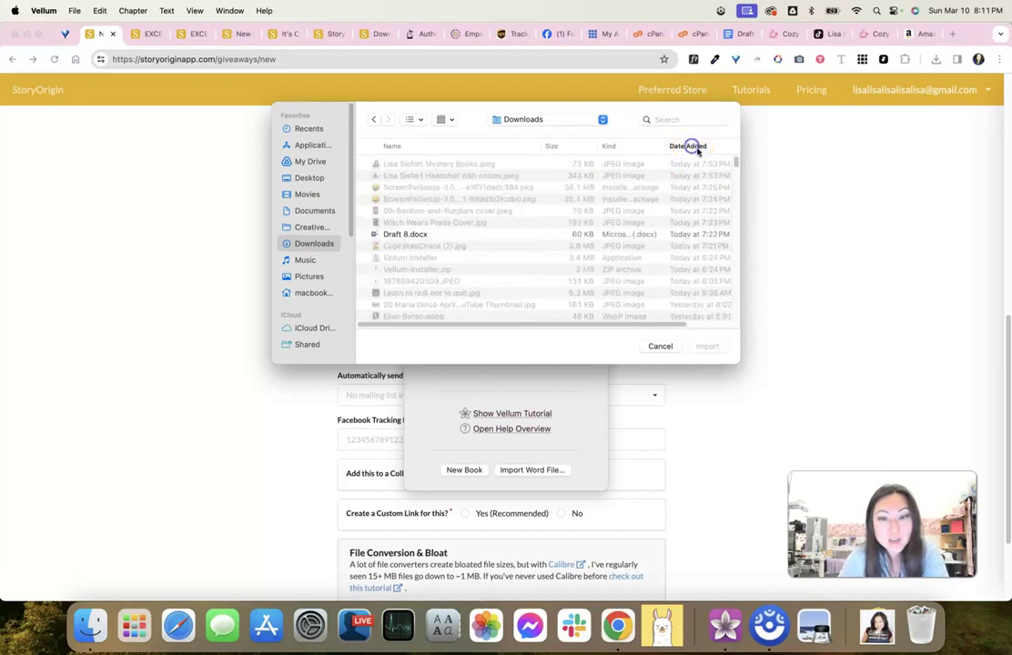
click(403, 236)
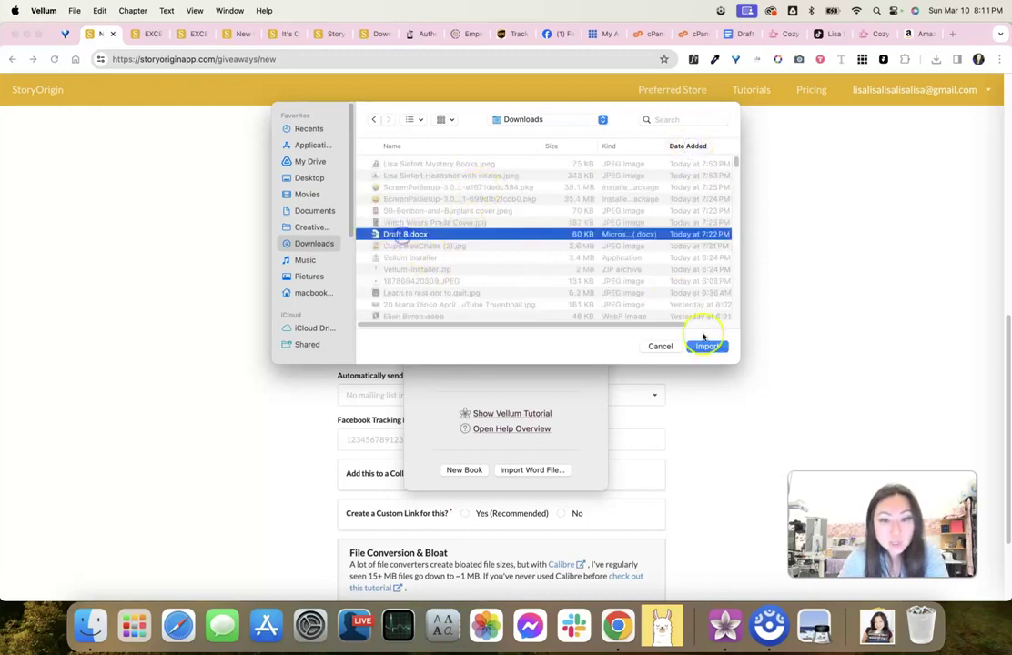
click(707, 345)
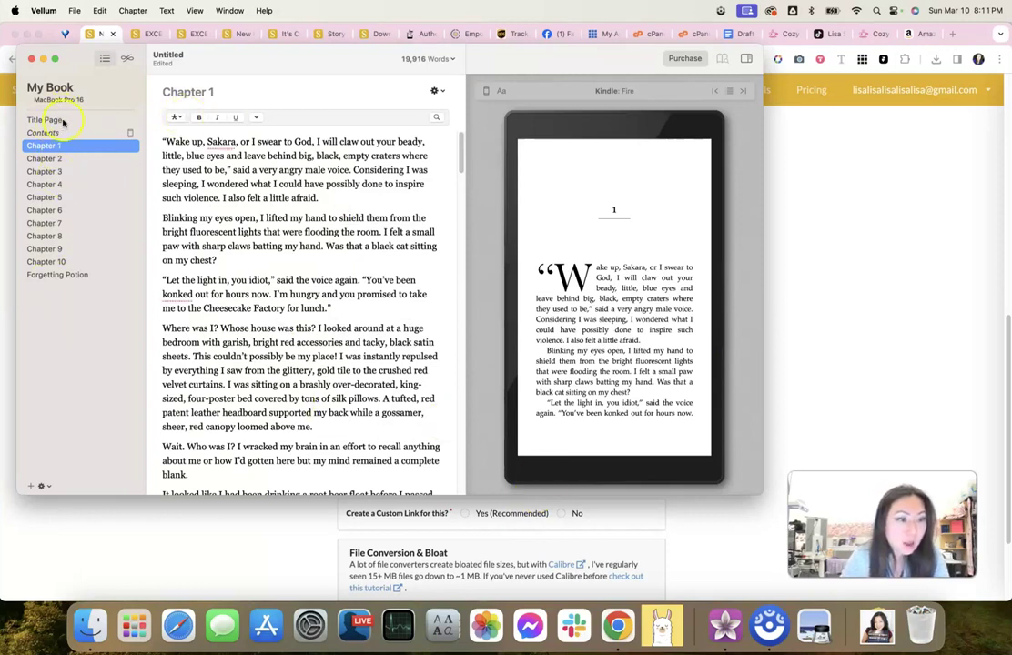
Set the book's title to "The Witch Wears Prada" and its series name to "Frosted Misfortunes Cozy Mystery" in the title info
click(63, 121)
click(266, 248)
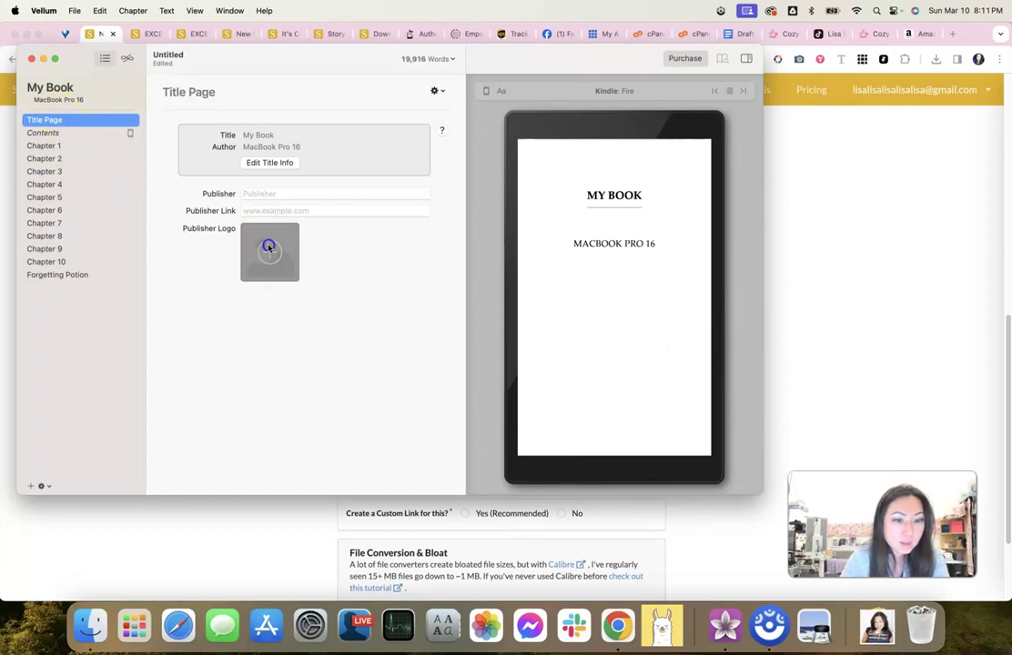
click(543, 382)
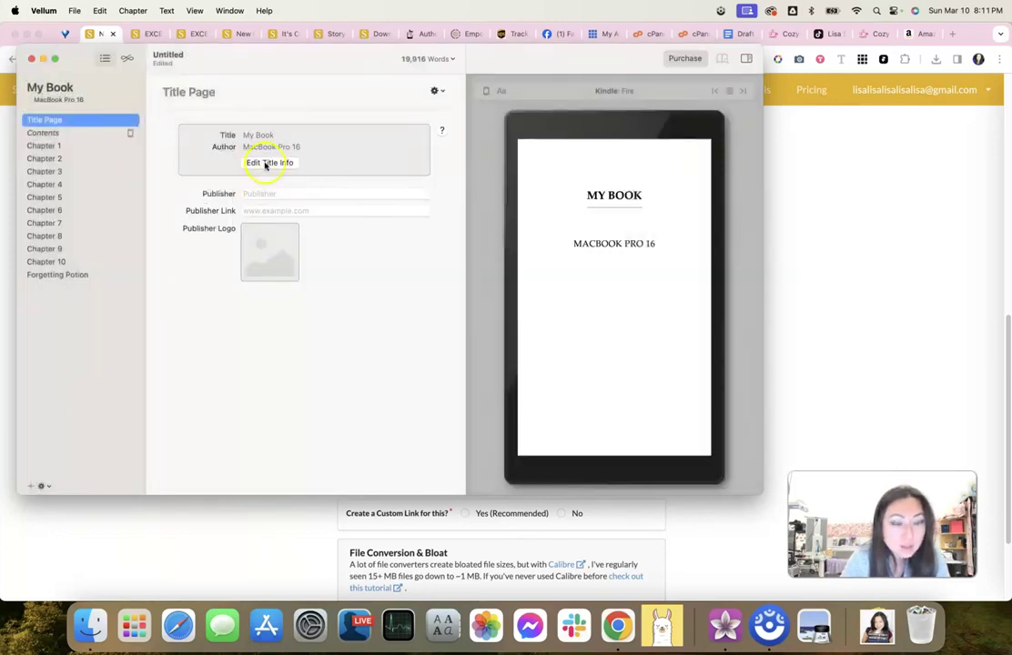
click(265, 163)
click(256, 119)
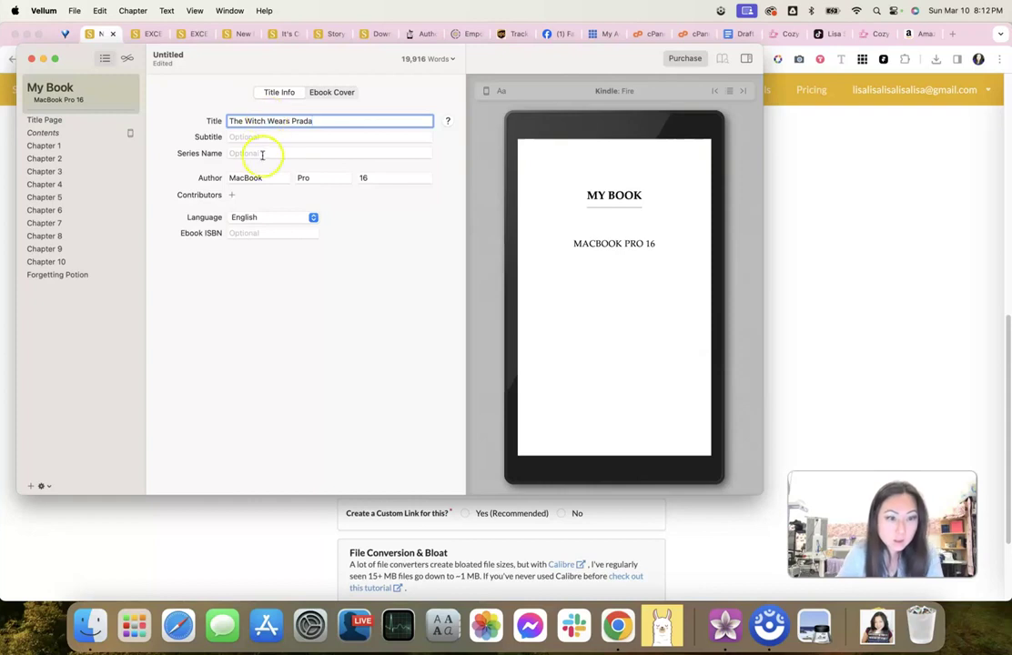
click(266, 153)
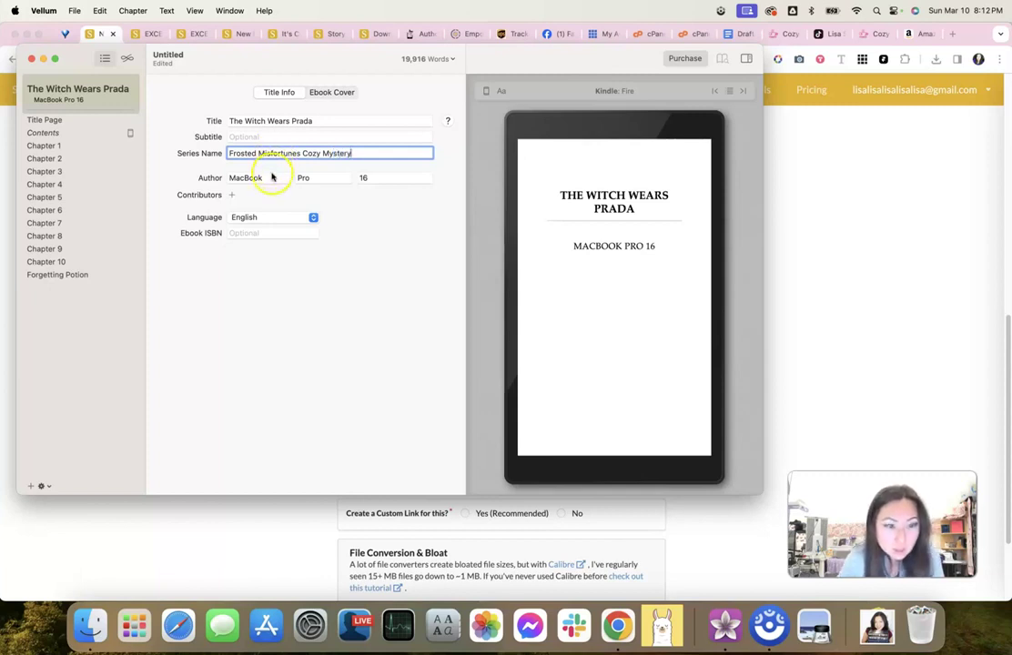
Enter the author's first and last name with no middle name, and set the book number to 3.5
click(273, 177)
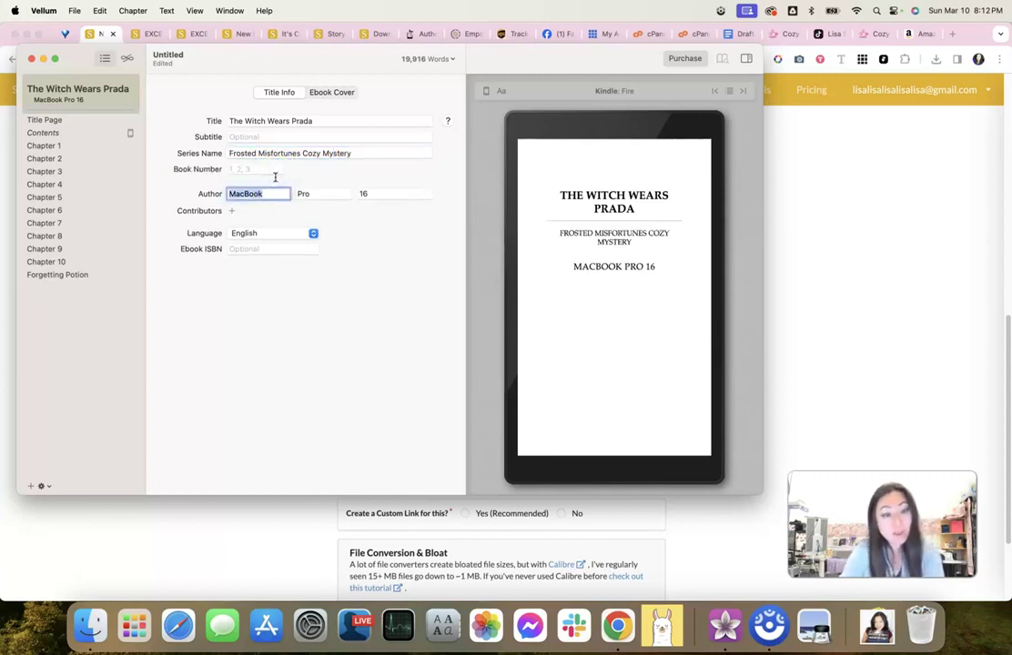
text(Lisa)
key(Tab)
text(S)
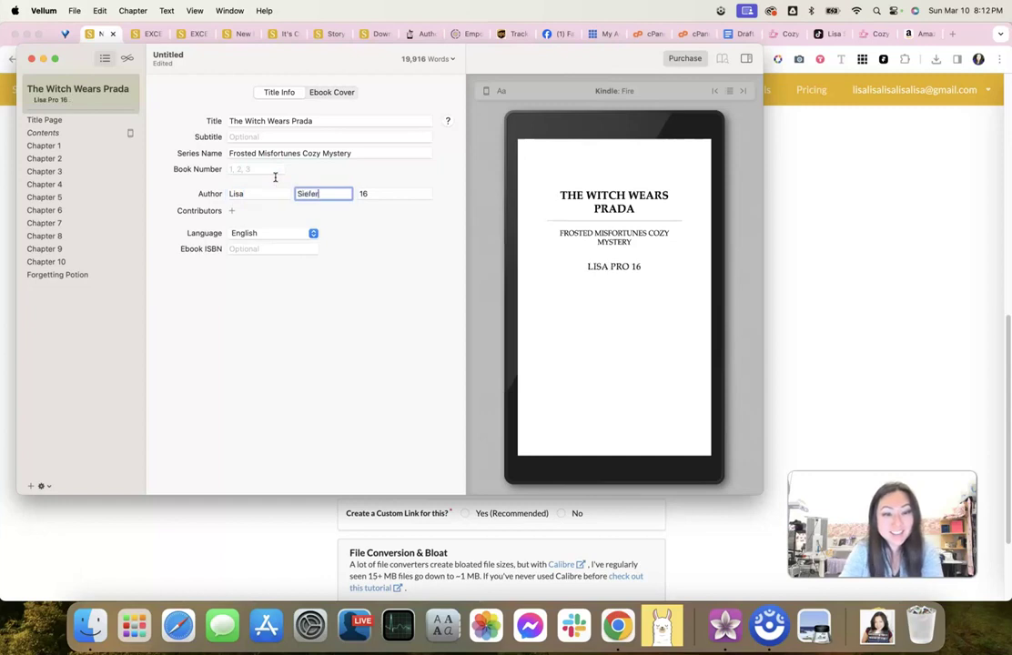
key(BackSpace)
key(Tab)
text(S)
click(246, 170)
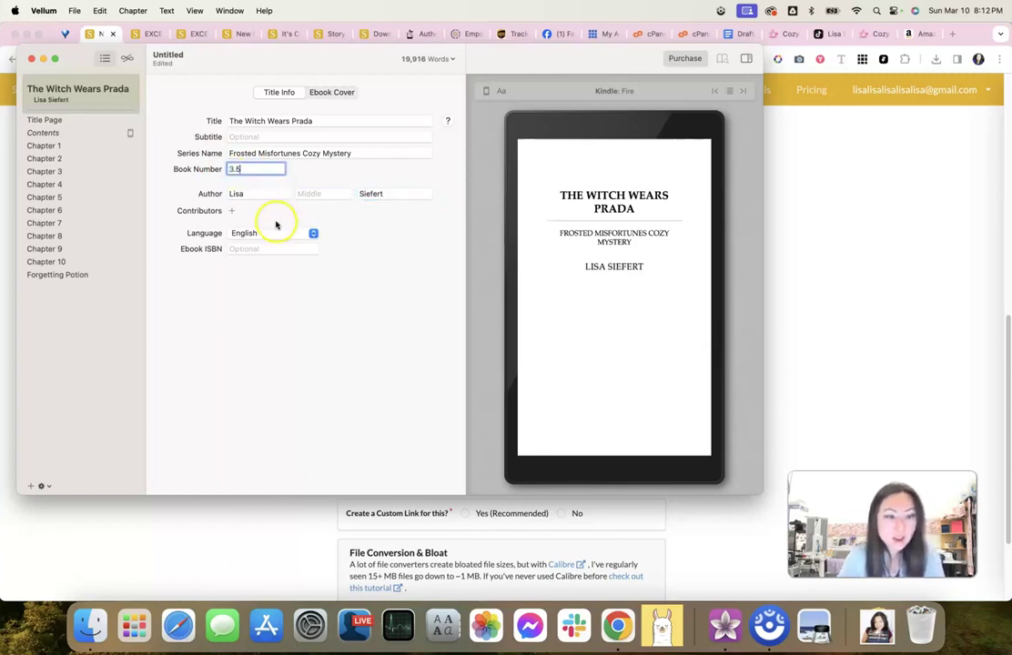
Add "Witch Wears Prada Cover.jpg" from Downloads as the ebook cover image
click(332, 95)
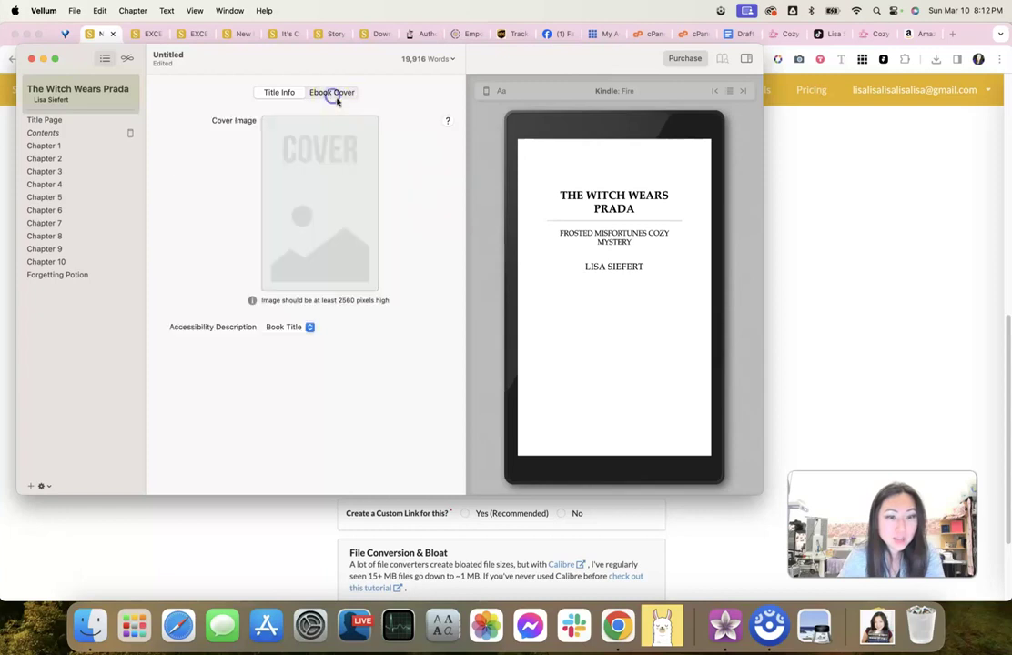
click(320, 233)
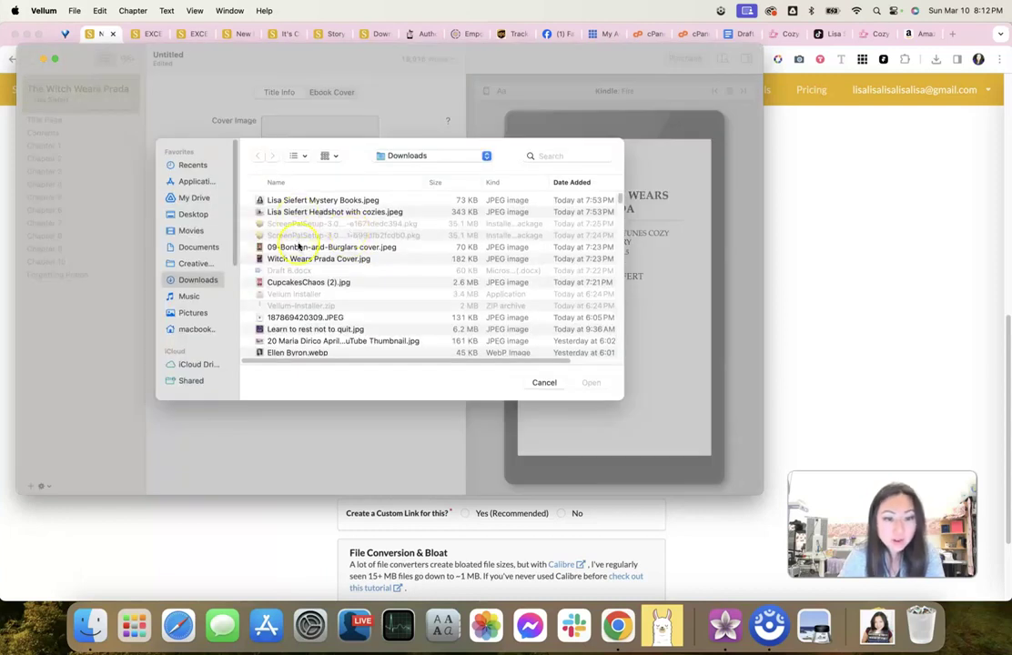
double_click(302, 260)
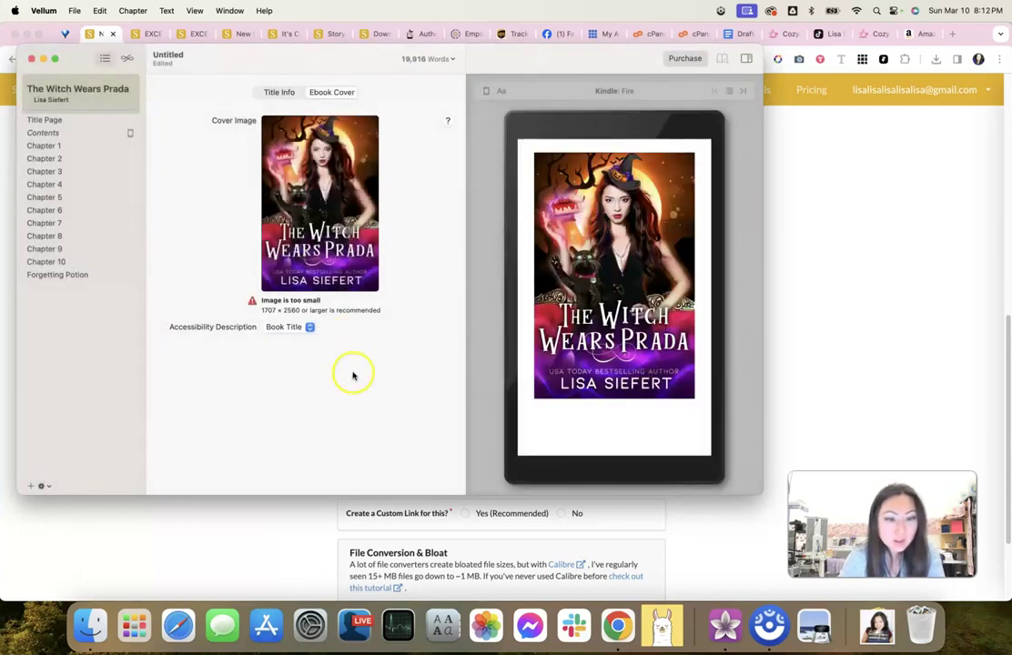
click(323, 255)
click(545, 380)
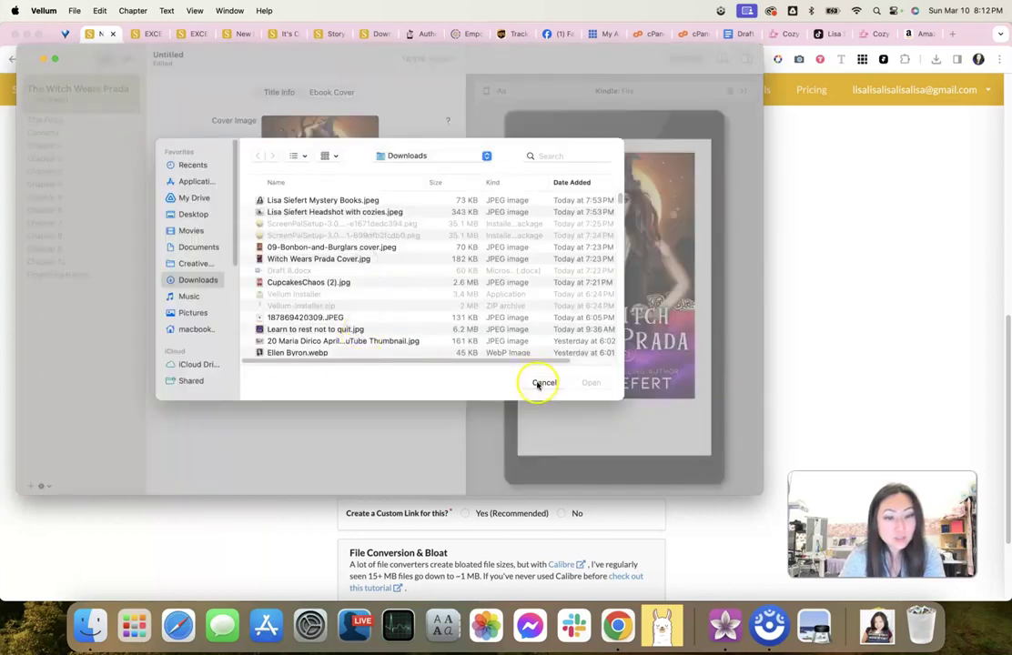
click(541, 382)
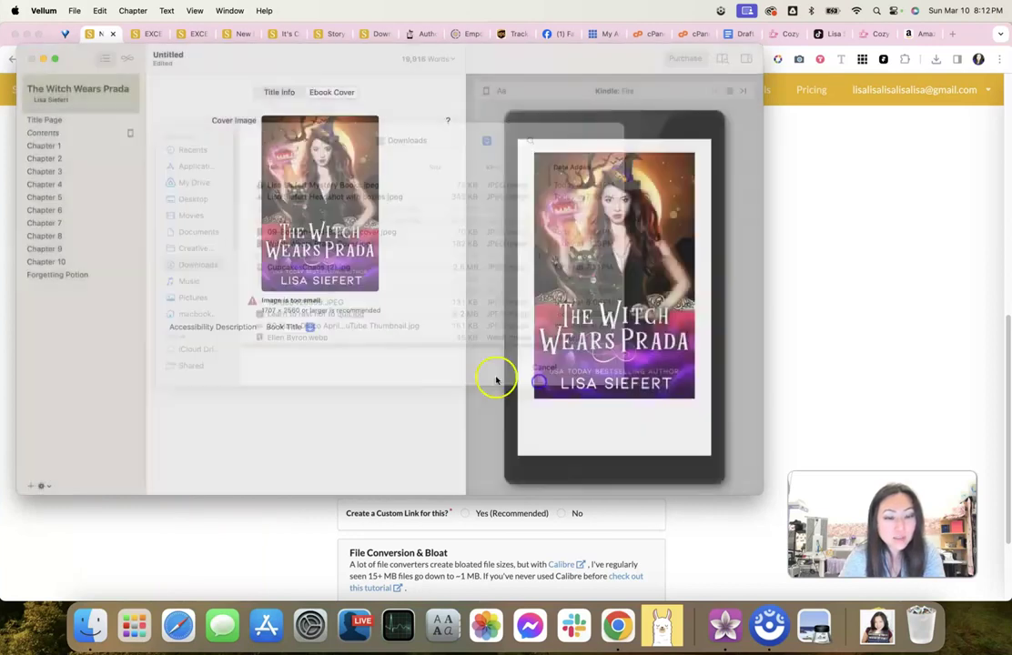
Check the title page and Chapter 1, and save the book as "The Witch Wears Prada" in Documents
click(46, 120)
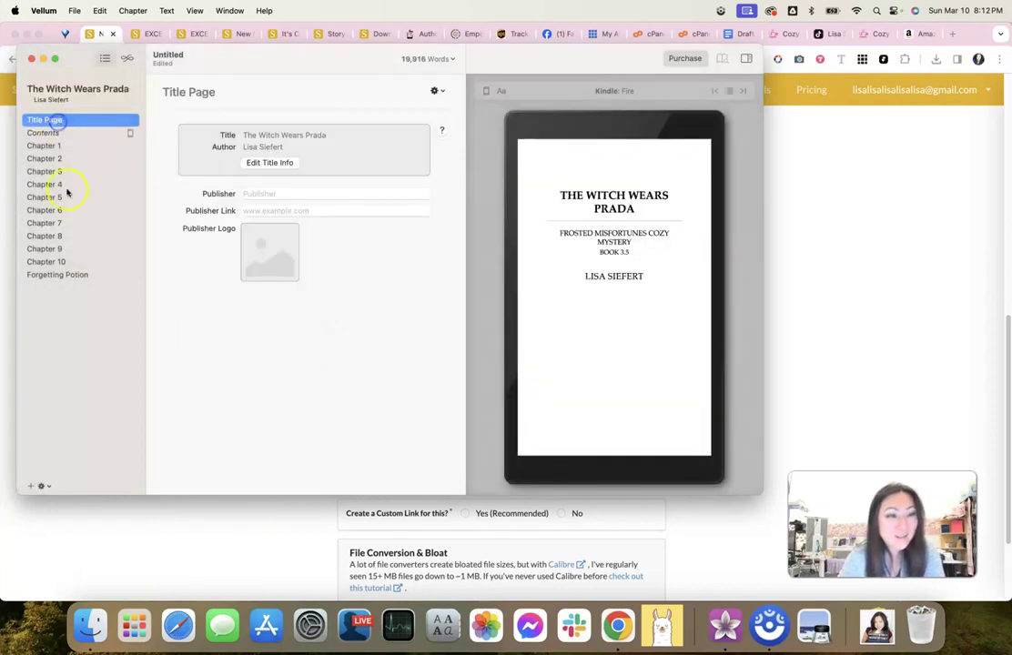
click(70, 146)
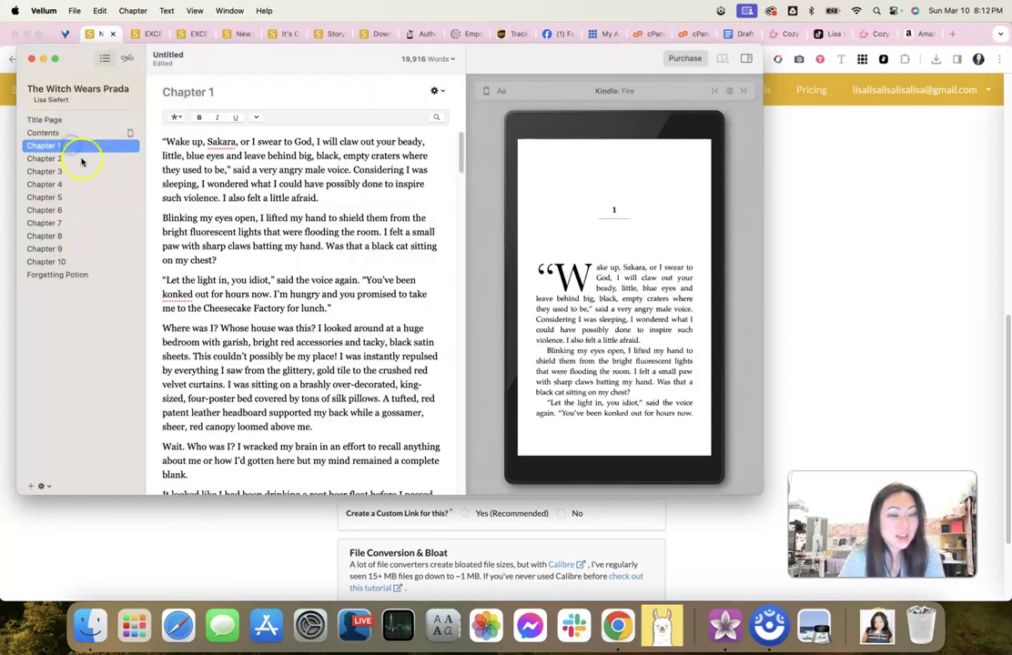
click(75, 11)
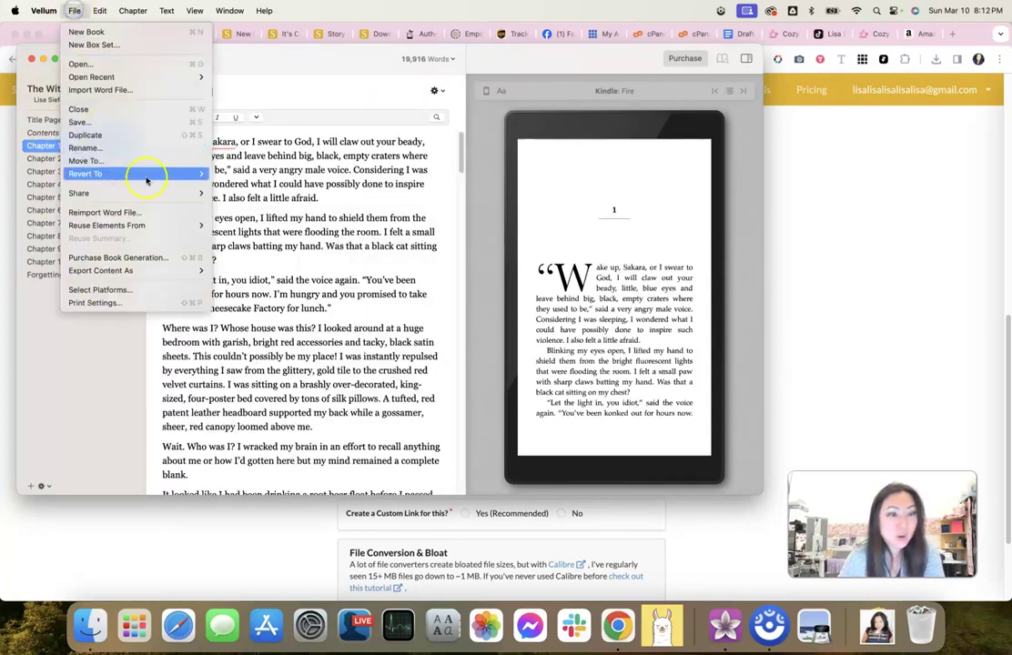
mouse_move(147, 178)
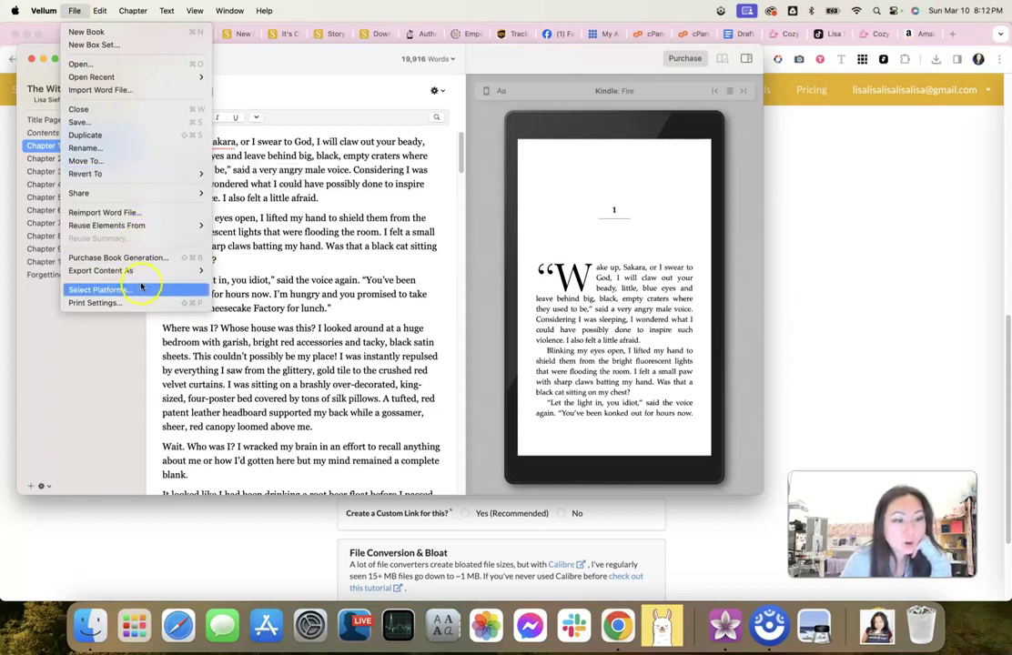
click(99, 122)
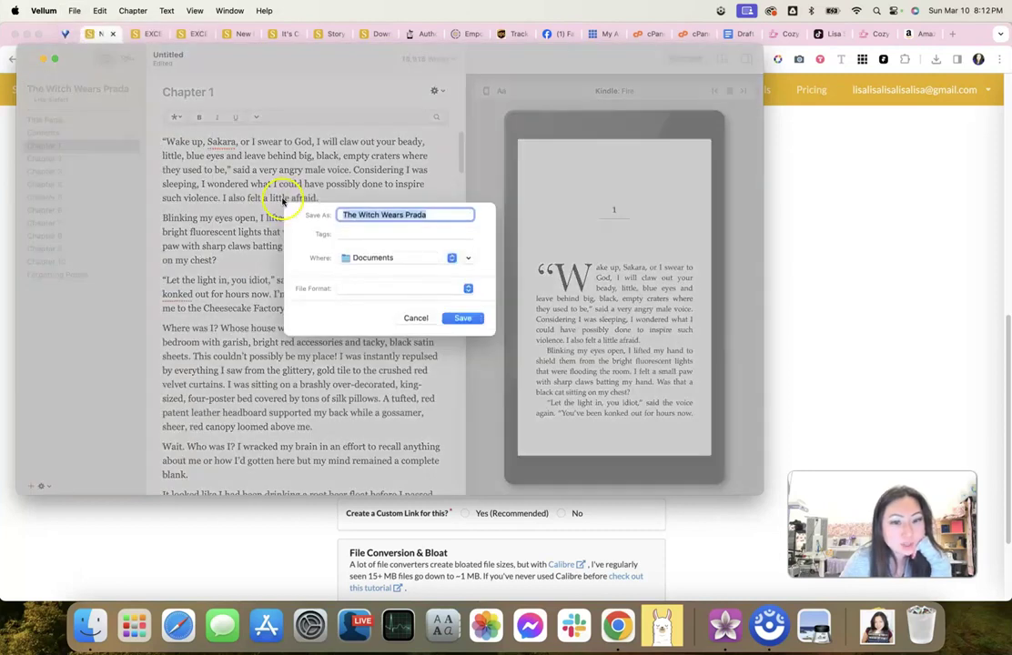
click(469, 318)
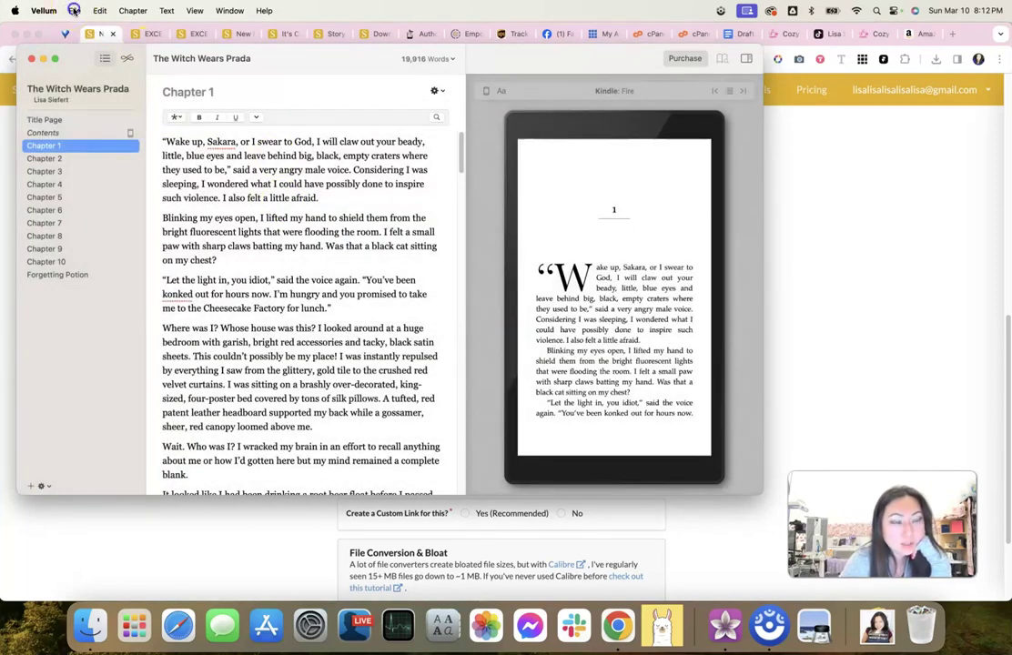
Set the book's print trim size to 5 × 8 in the print settings
click(74, 10)
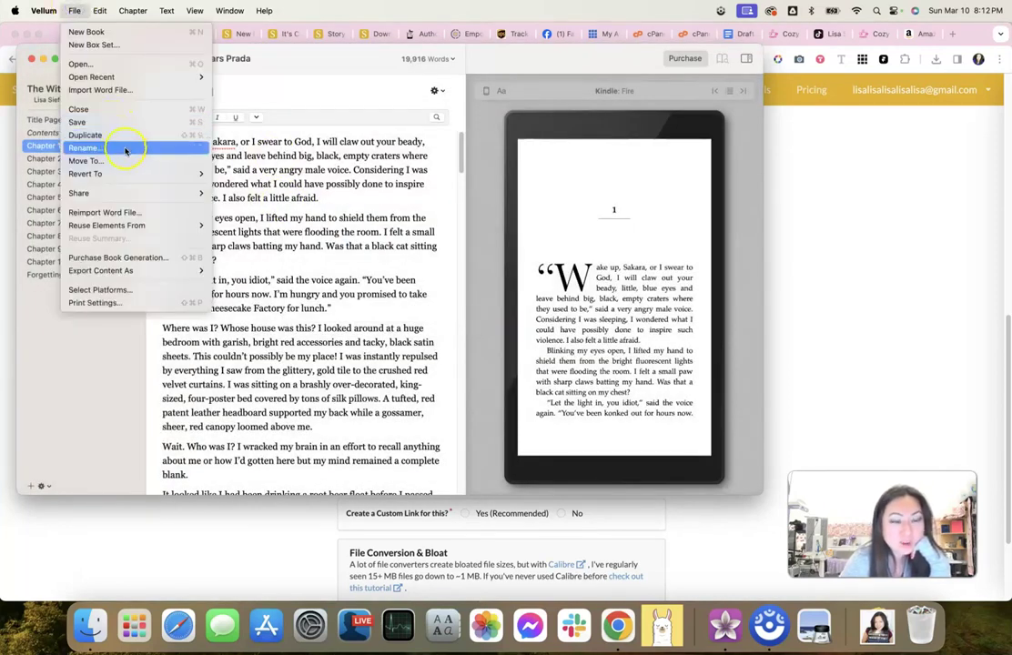
mouse_move(142, 272)
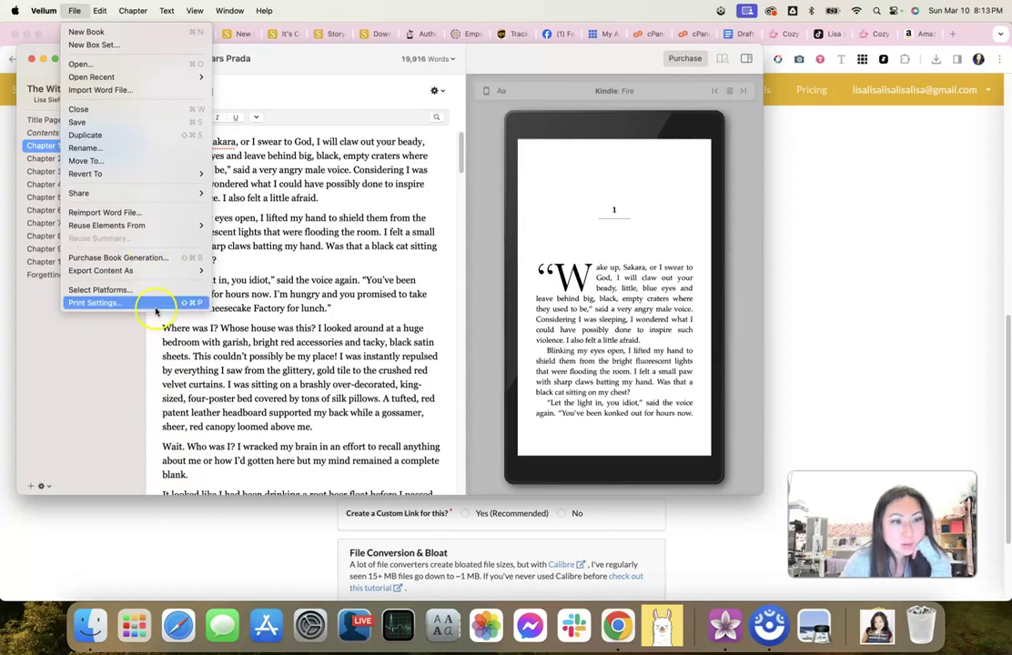
click(155, 306)
click(340, 212)
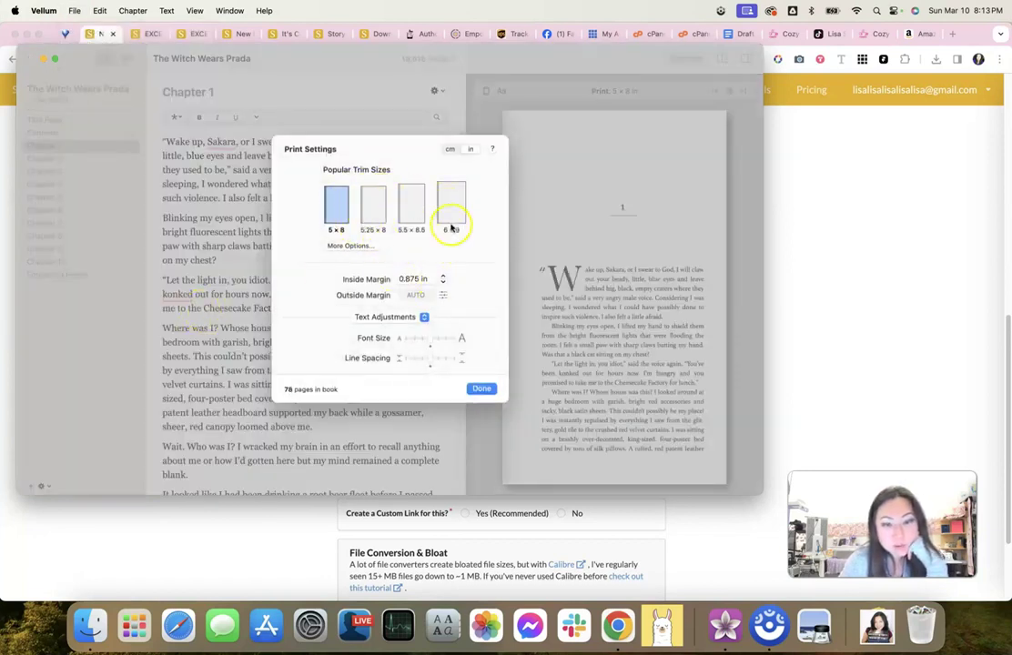
click(481, 388)
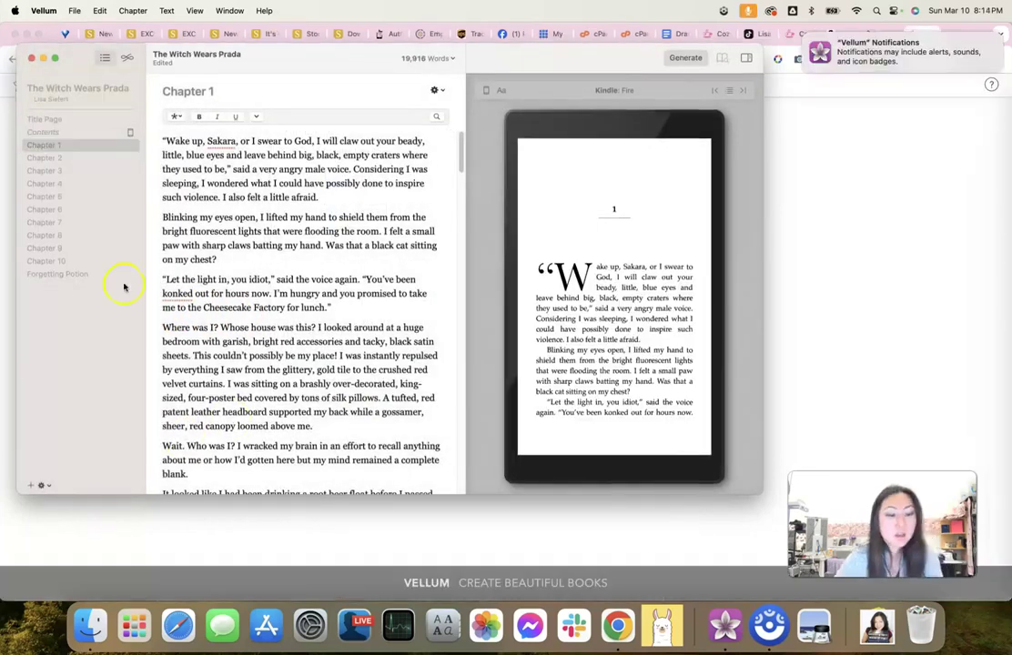
Dismiss the notification, start generating the book files, and create a new destination folder named "Vellum" inside Documents
mouse_move(982, 71)
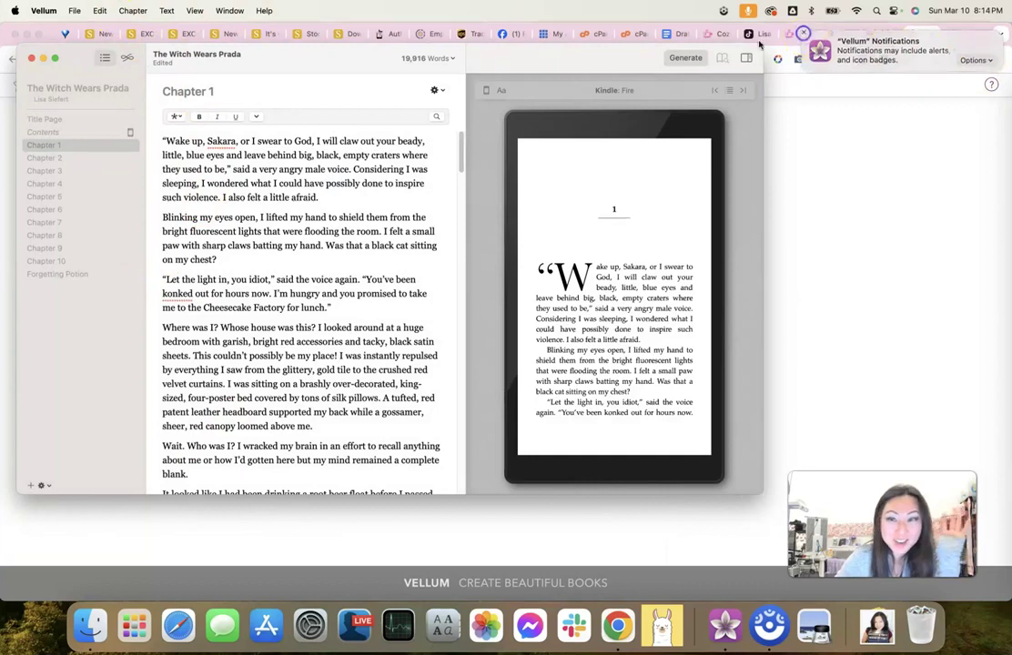
click(803, 36)
click(74, 11)
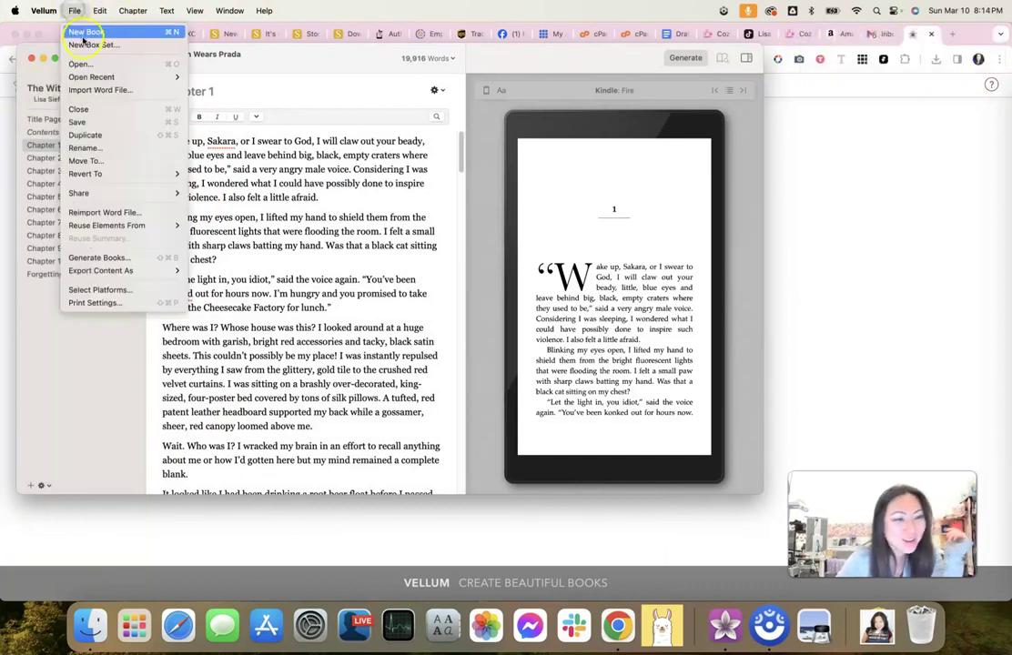
click(105, 257)
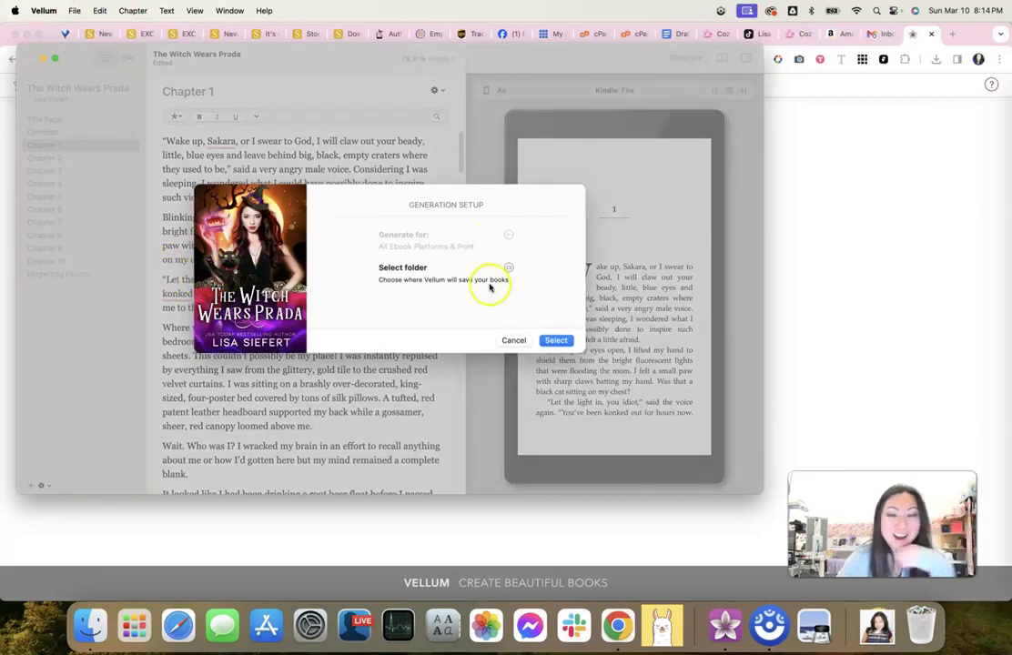
click(556, 341)
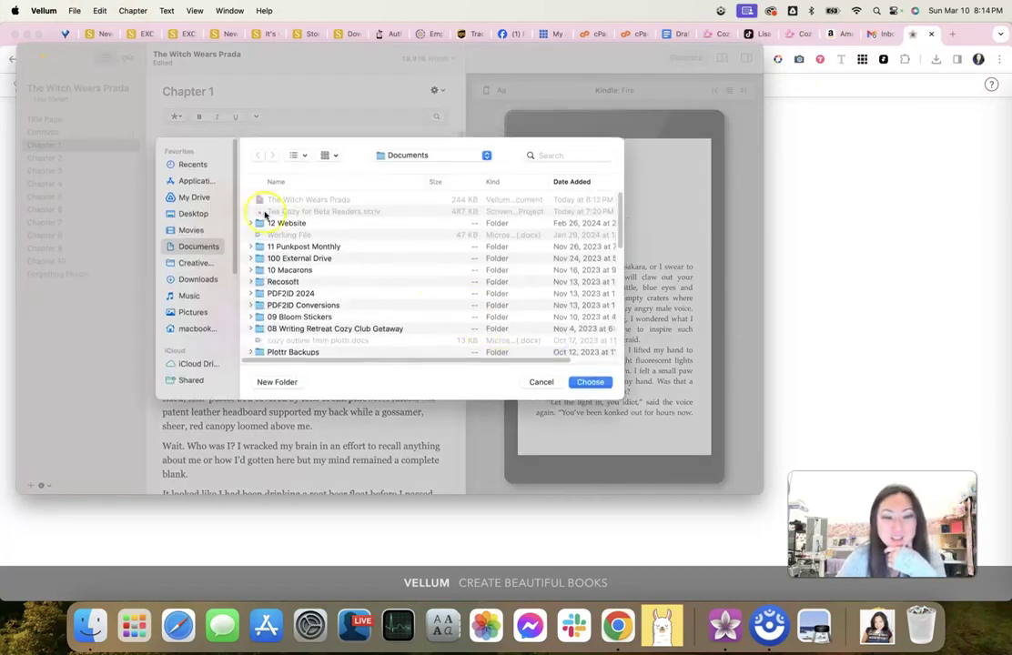
click(278, 381)
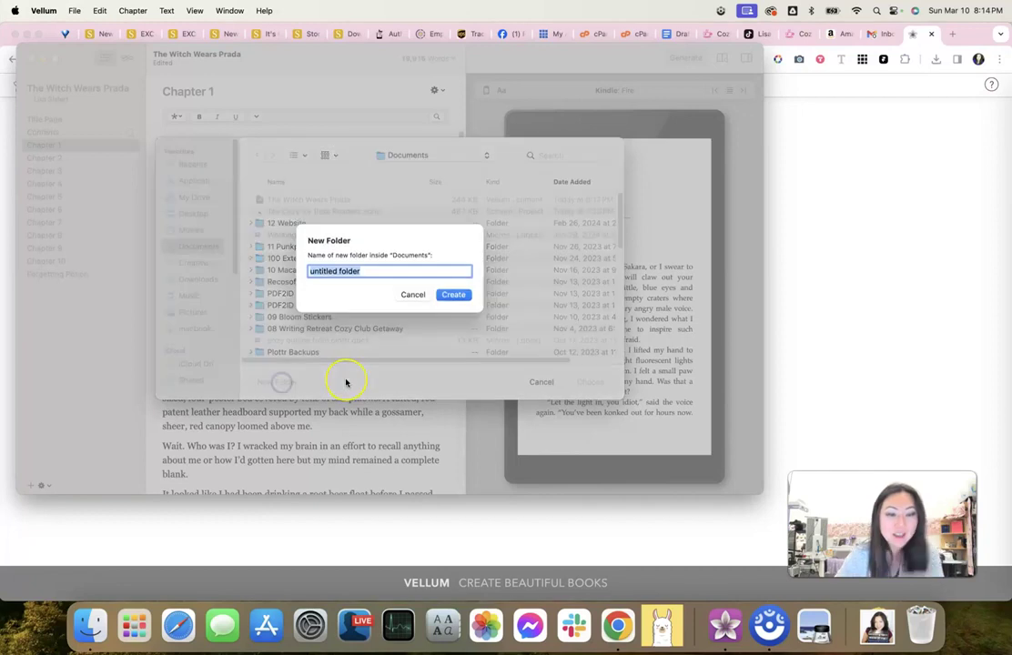
text(Voellu)
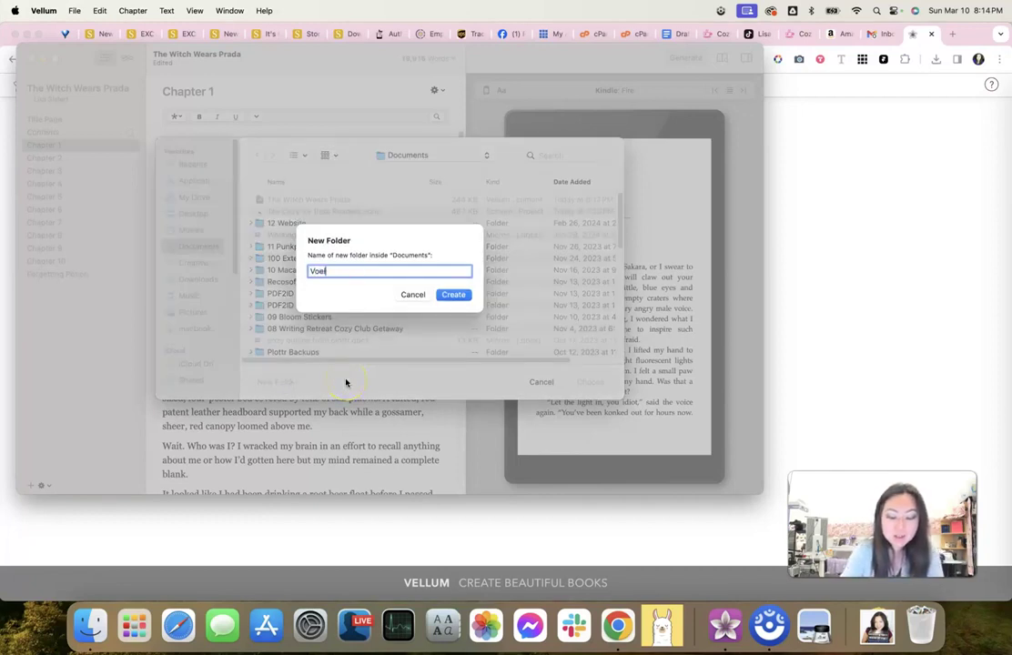
key(BackSpace)
key(BackSpace)
key(BackSpace)
key(BackSpace)
key(BackSpace)
text(ellum)
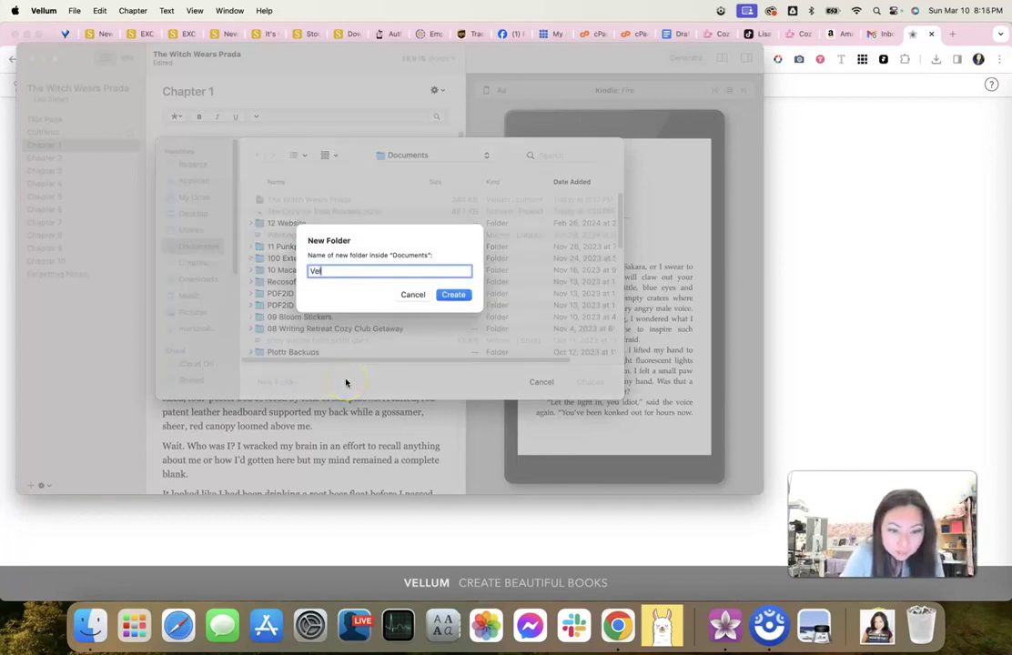
key(Return)
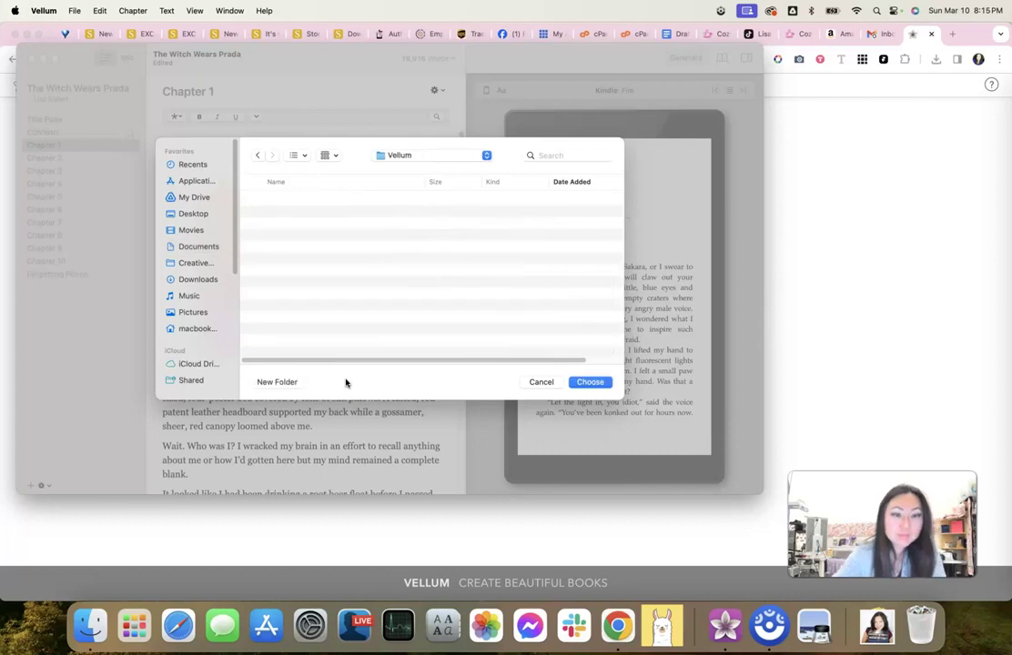
Generate the book for all ebook platforms and print in the Vellum folder, and show the generated files
click(611, 386)
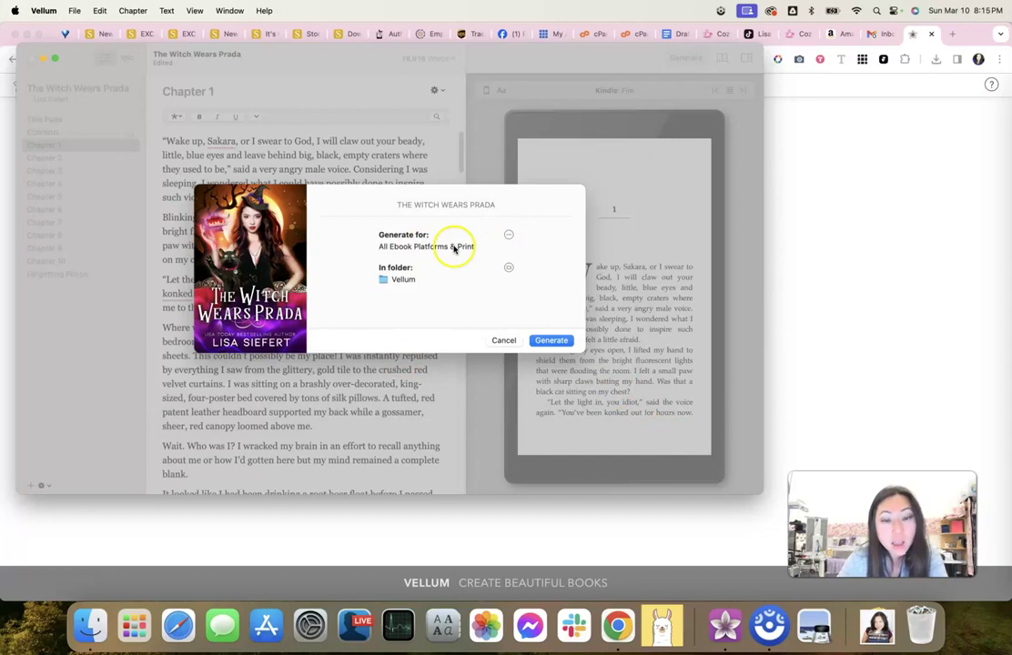
click(554, 341)
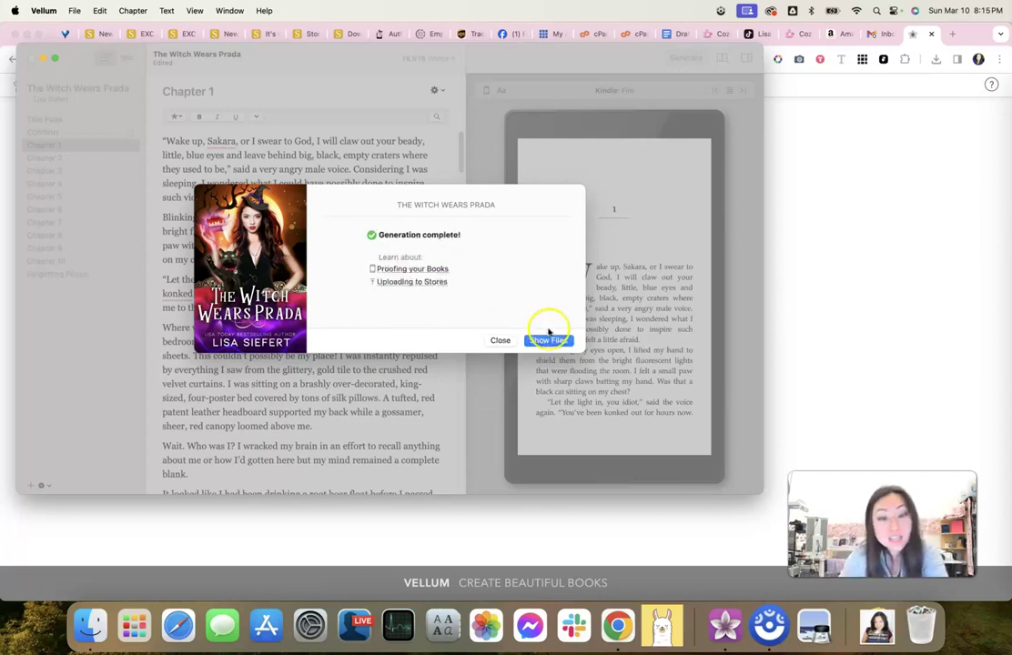
click(549, 338)
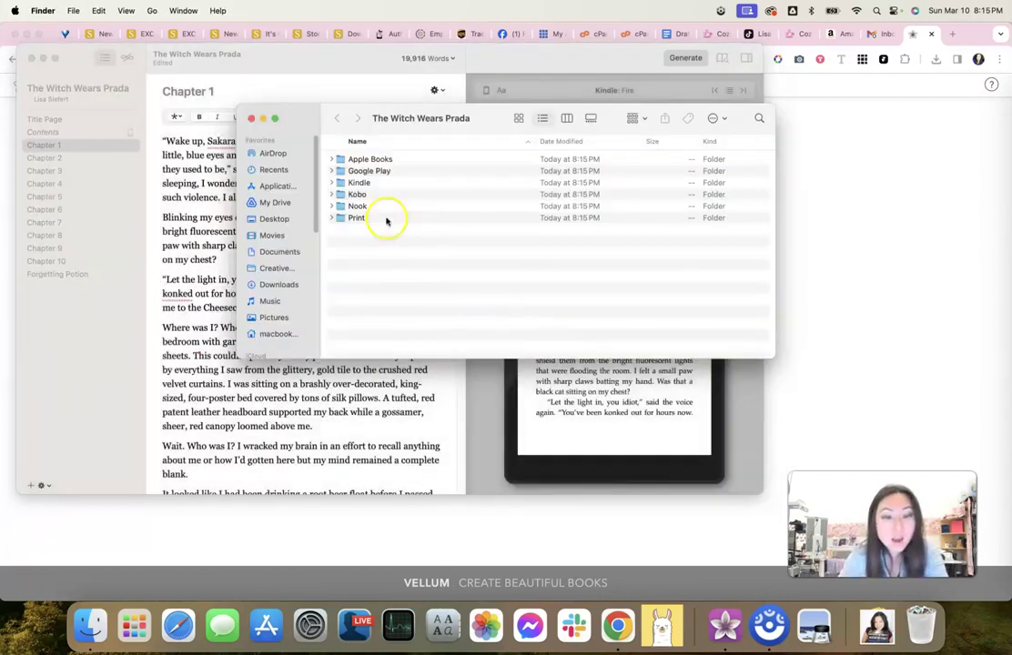
Check which files were generated in the Kindle, Apple Books and Kobo folders
double_click(358, 184)
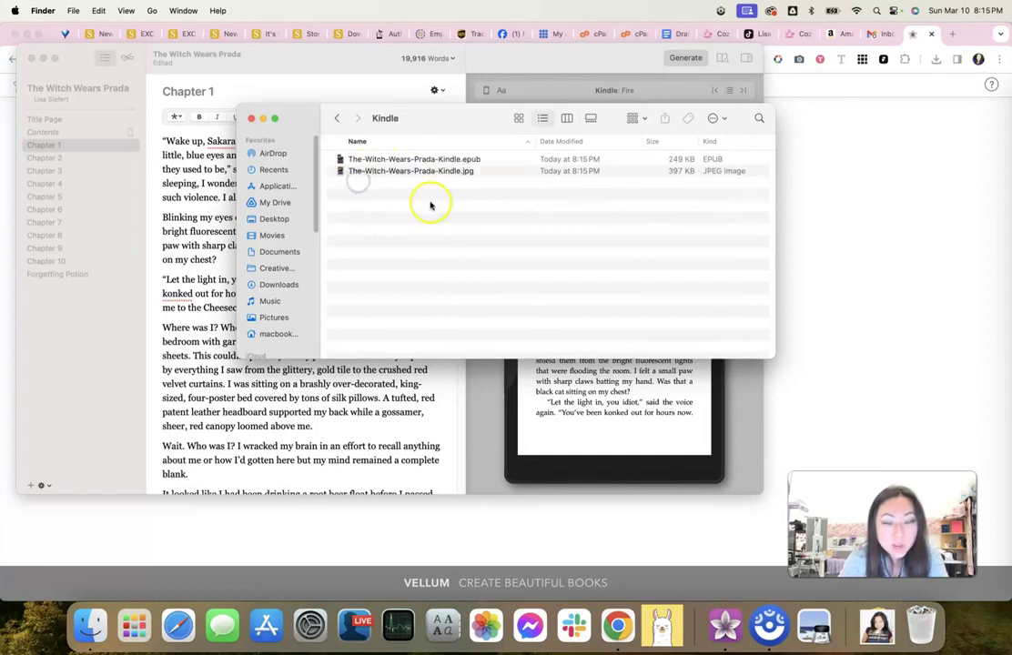
click(474, 159)
click(337, 118)
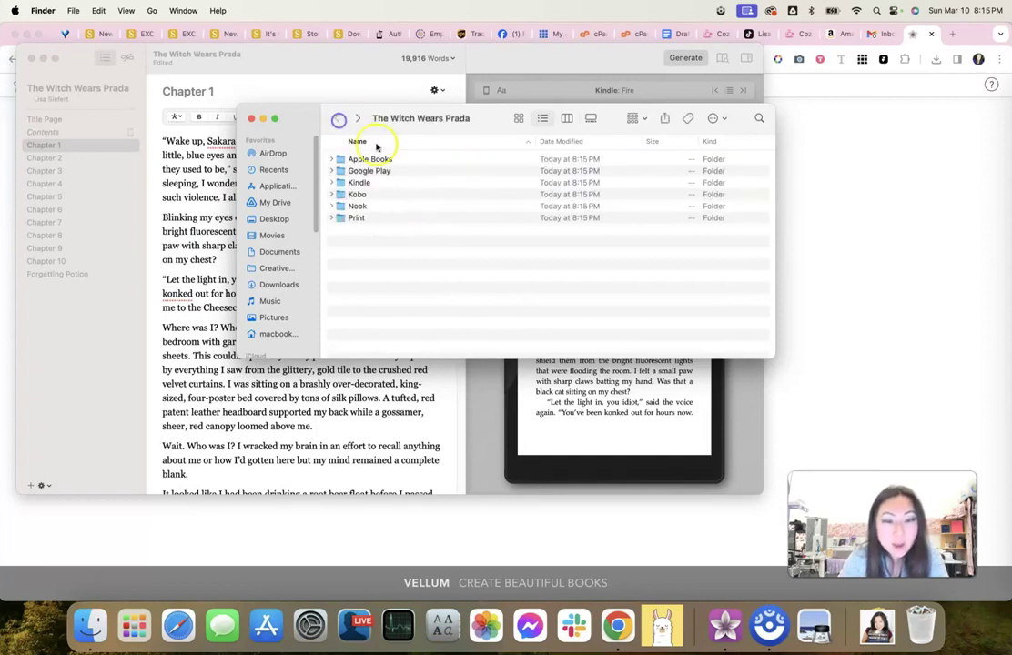
double_click(391, 159)
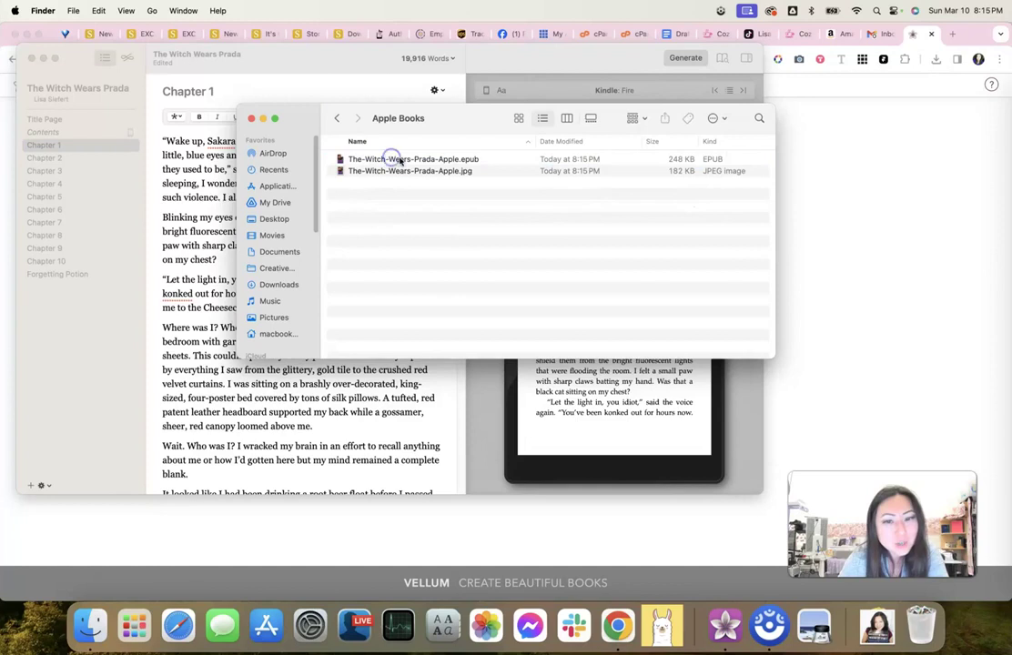
click(341, 118)
double_click(365, 195)
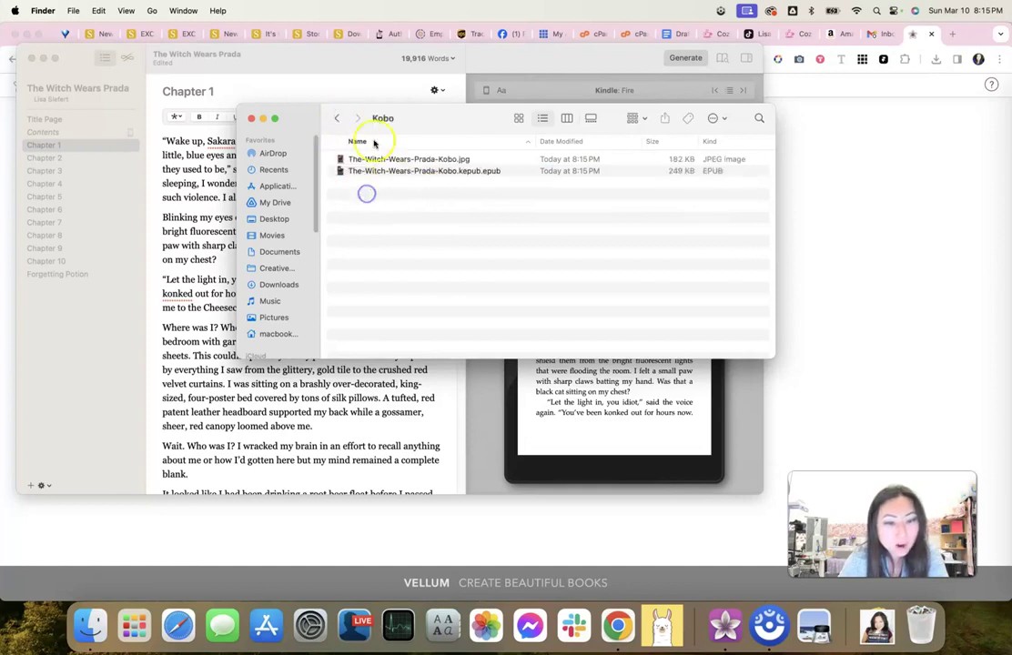
click(335, 119)
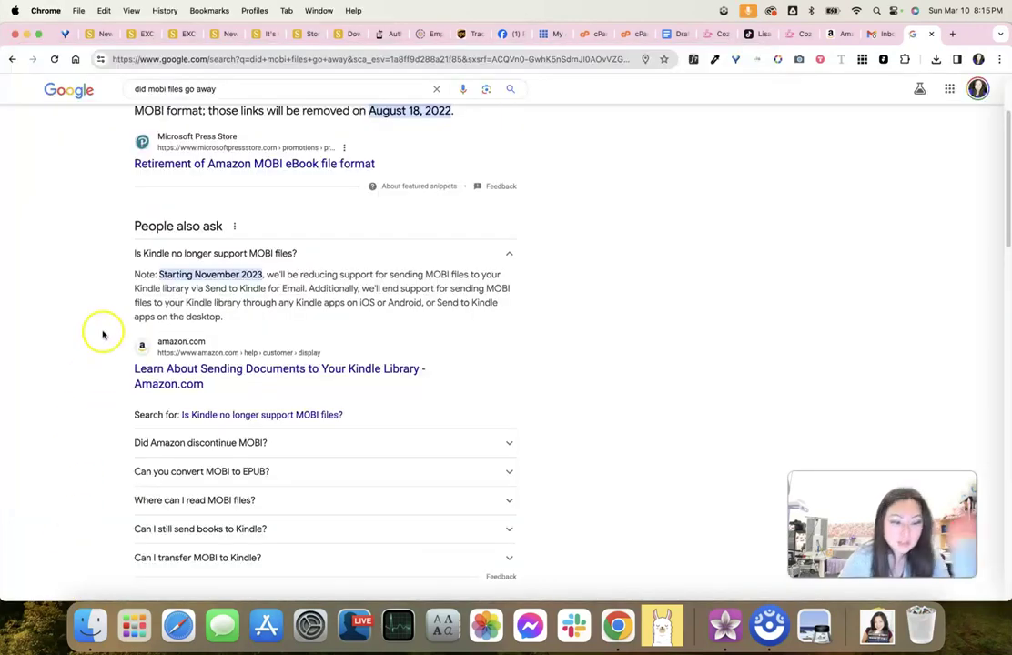
Switch to the StoryOrigin giveaway form in Chrome and upload "The-Witch-Wears-Prada-Kindle.epub" from the Kindle folder as the ePub book file
click(99, 35)
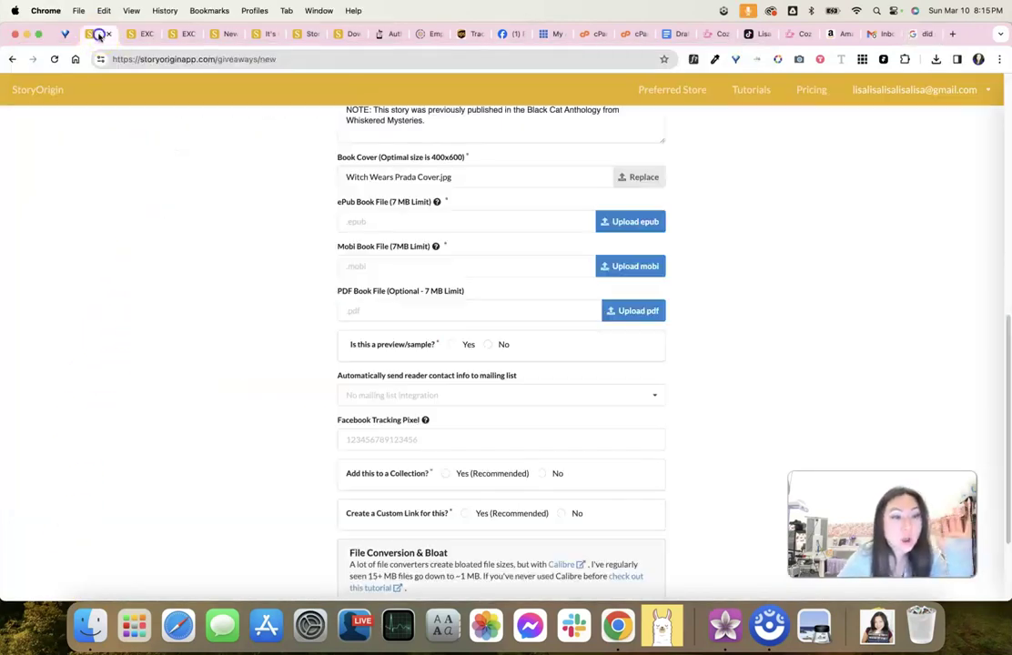
click(639, 221)
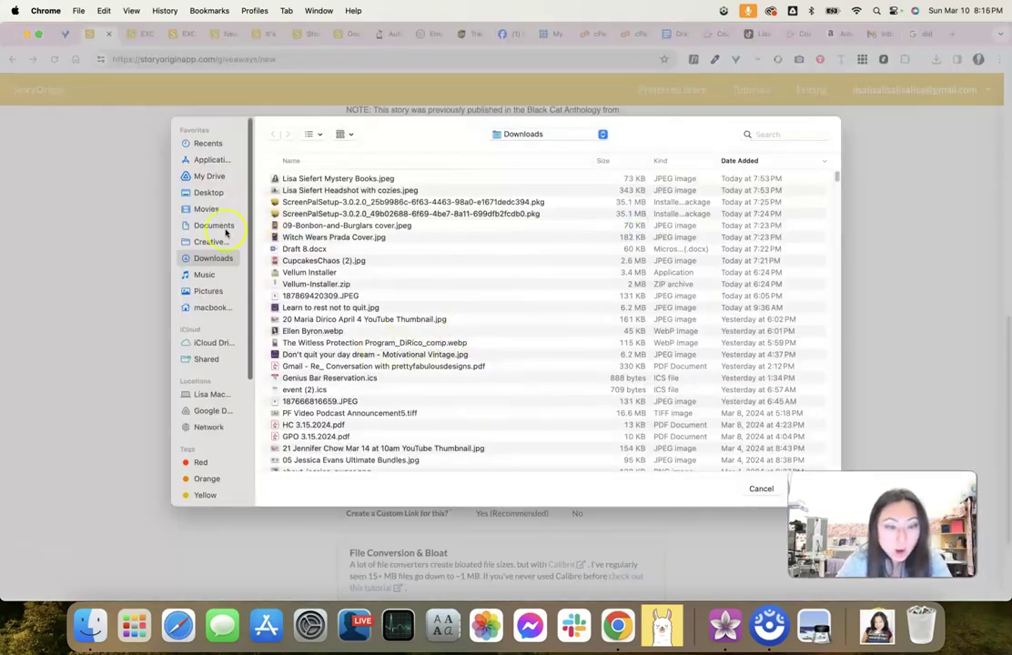
click(216, 228)
double_click(294, 178)
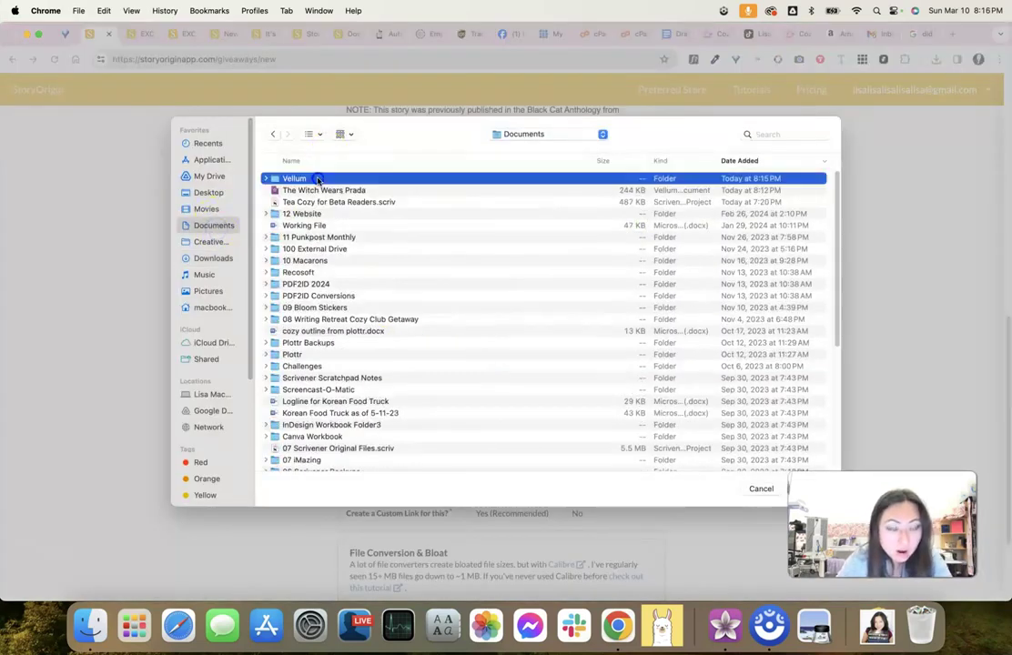
click(340, 180)
double_click(341, 179)
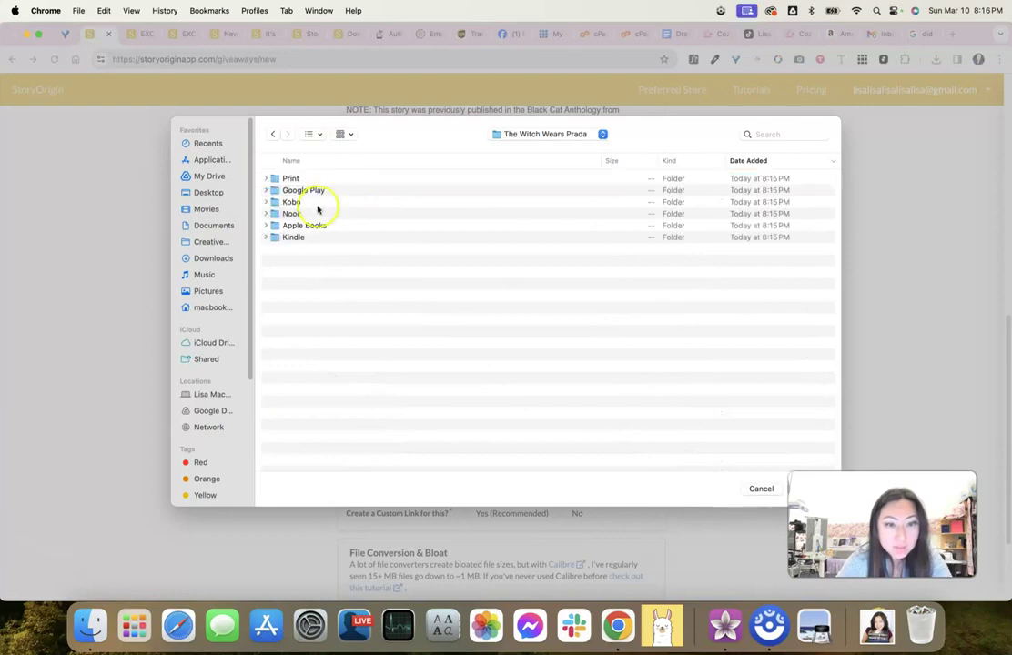
double_click(310, 236)
double_click(343, 191)
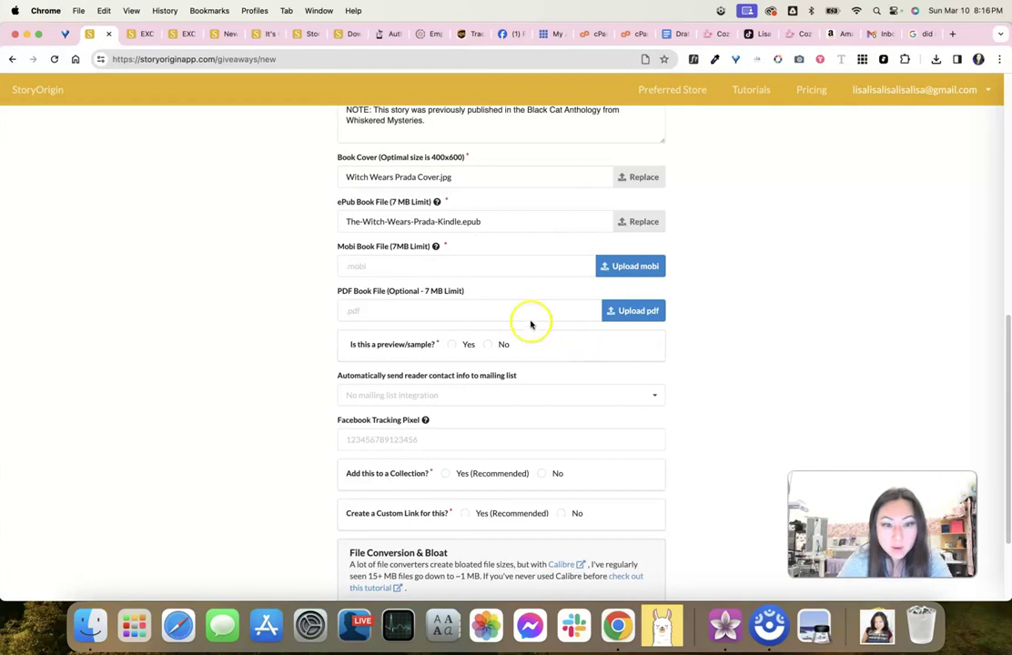
Upload "The-Witch-Wears-Prada-Print.pdf" from the Print folder as the PDF book file, and mark the book as not a preview or sample
click(624, 311)
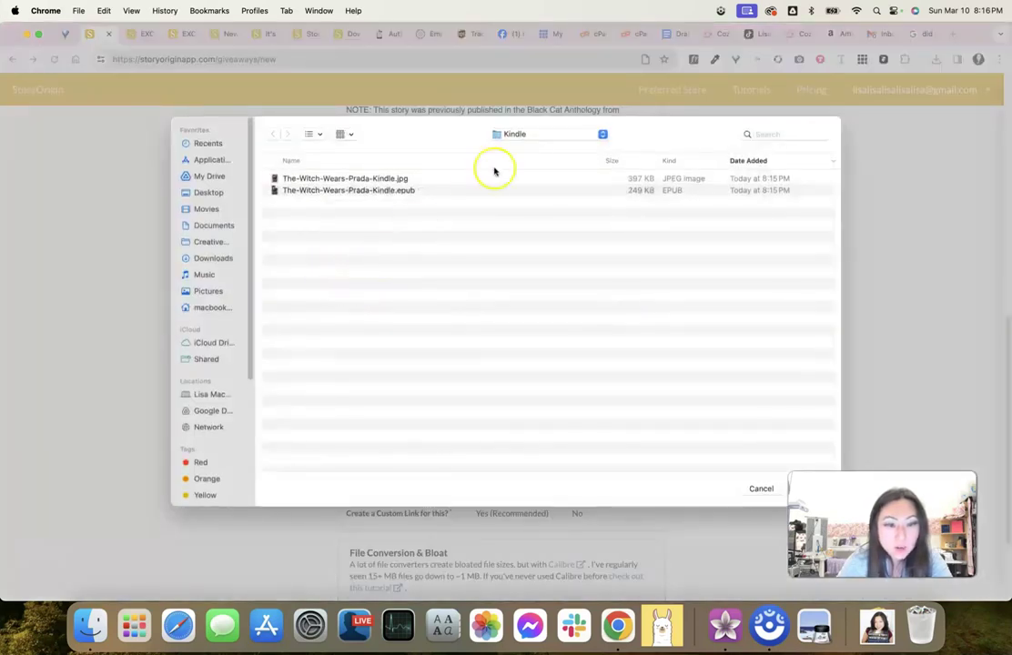
click(524, 134)
click(524, 145)
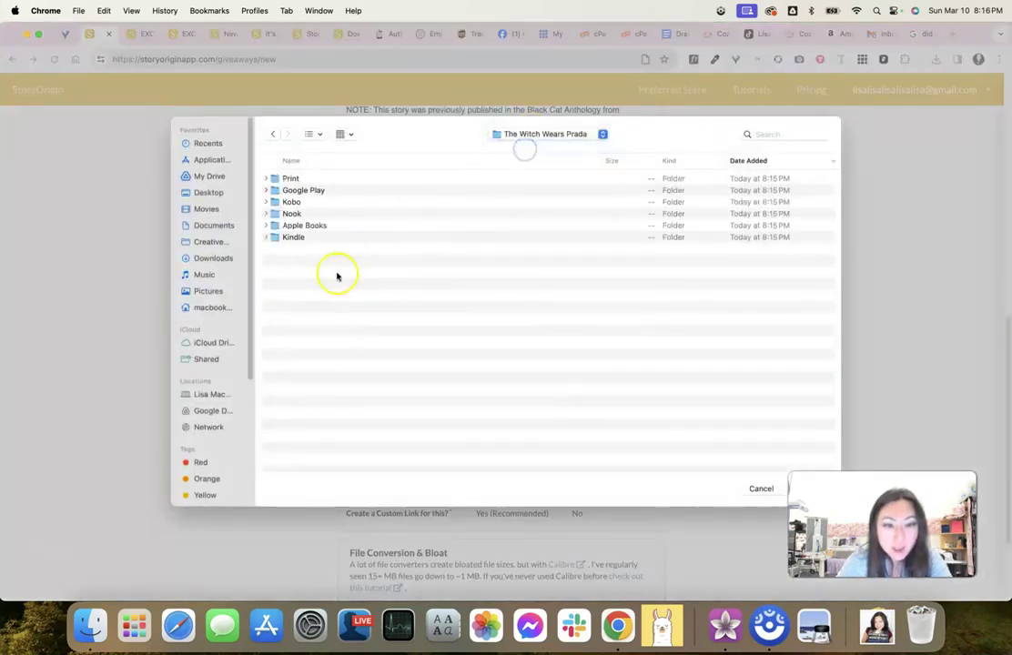
double_click(291, 180)
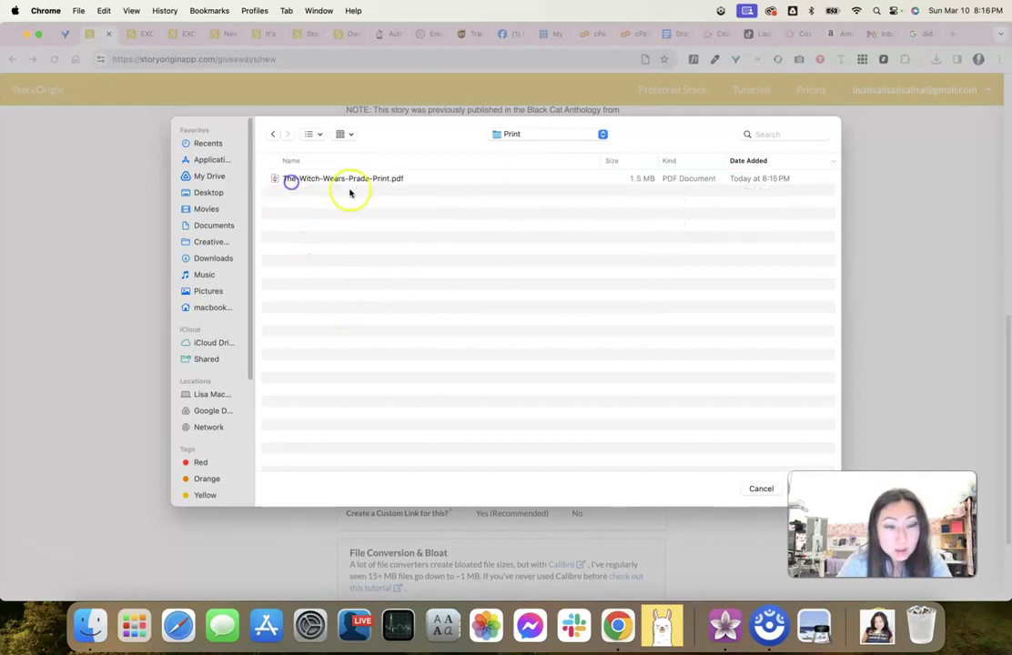
double_click(361, 176)
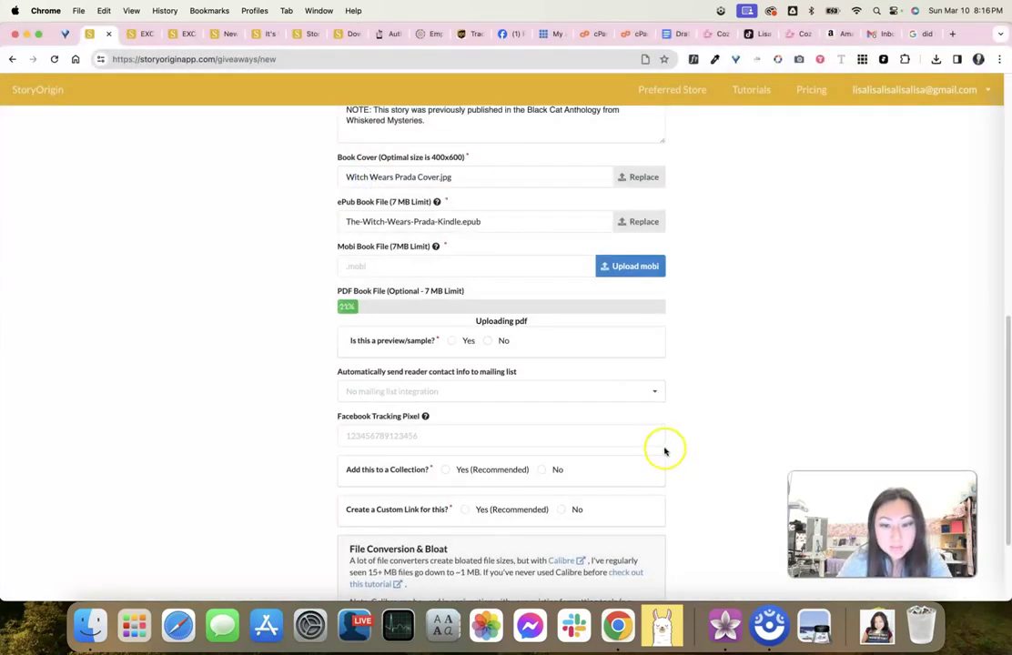
click(491, 345)
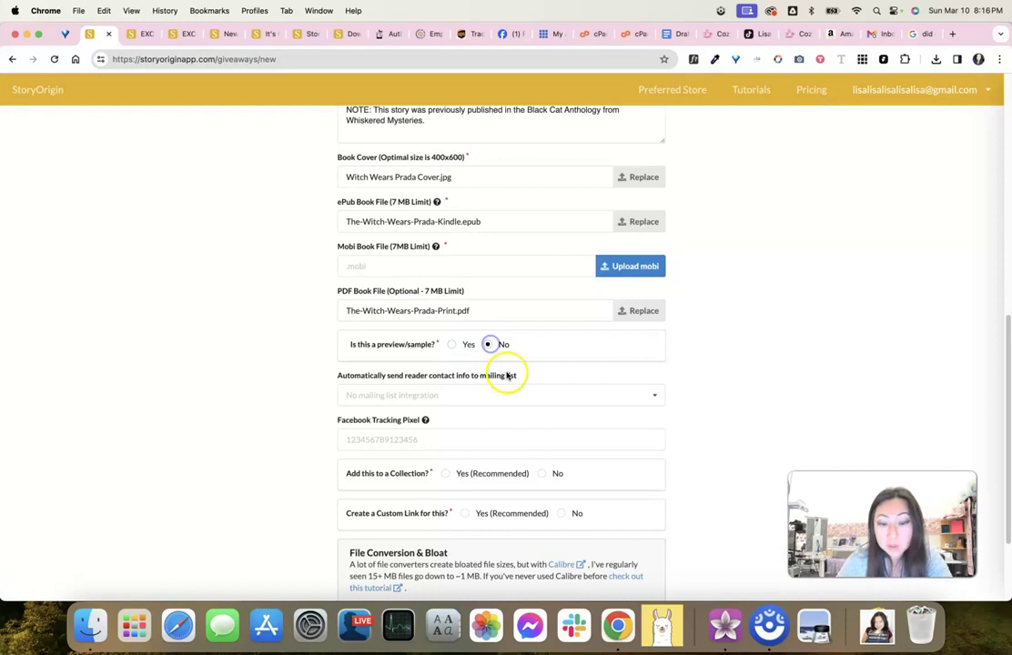
Try the MailerLite integration for sending reader contact info, and return the setting to "No mailing list integration"
scroll(512, 373, down, 3)
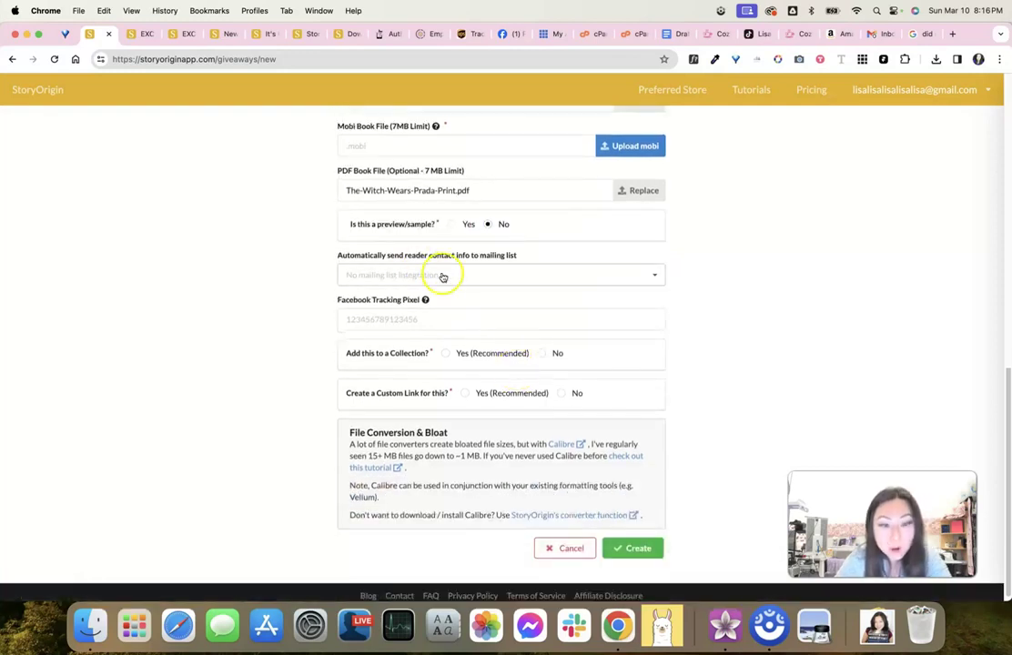
click(504, 275)
click(458, 297)
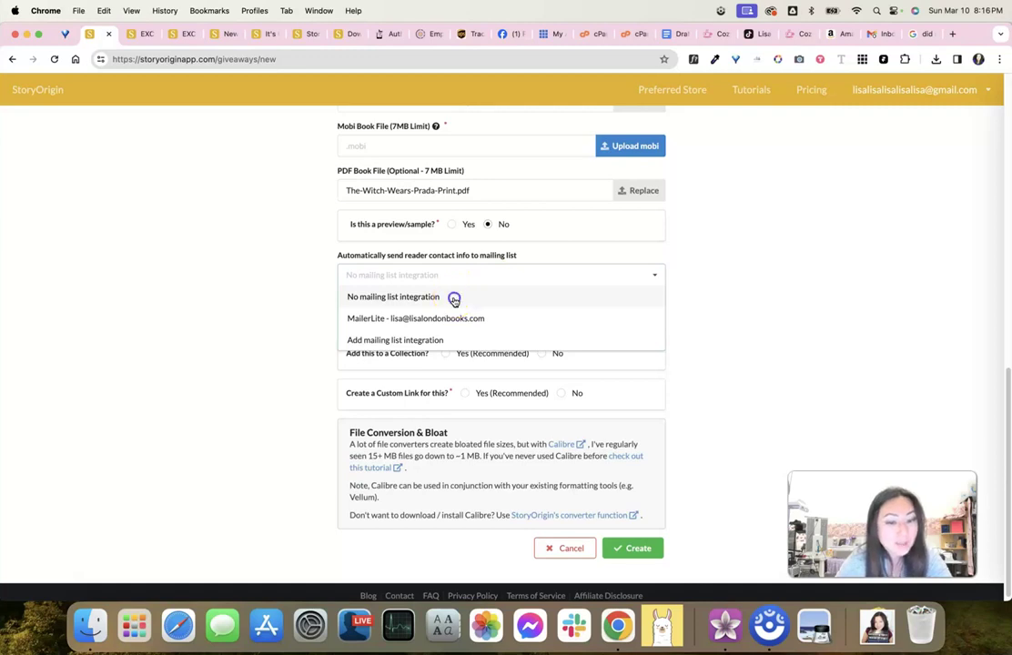
click(454, 309)
click(477, 277)
click(459, 318)
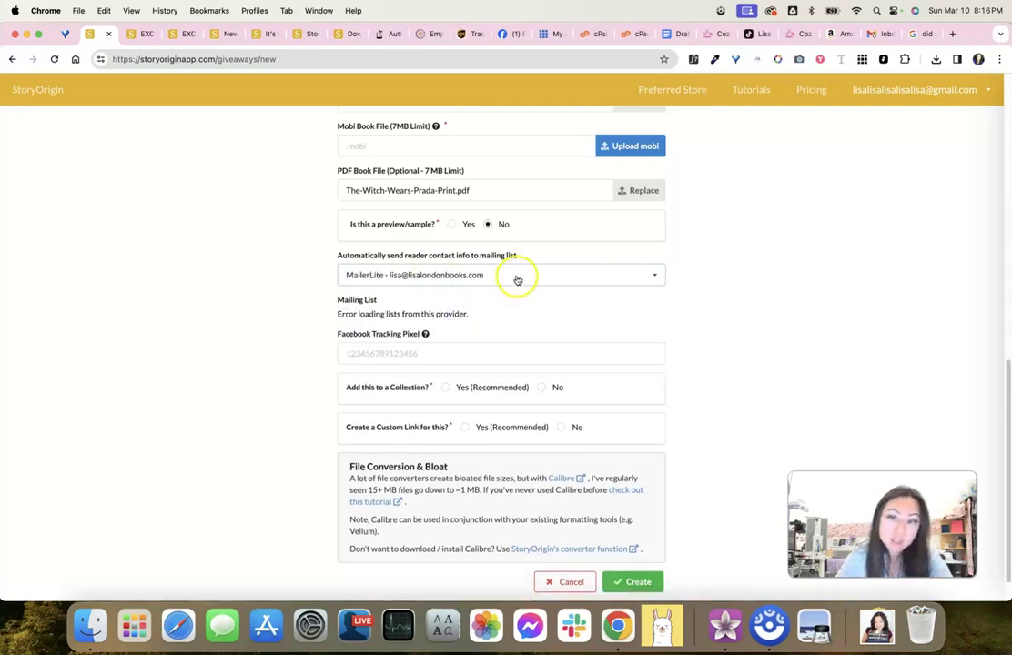
click(517, 279)
click(433, 297)
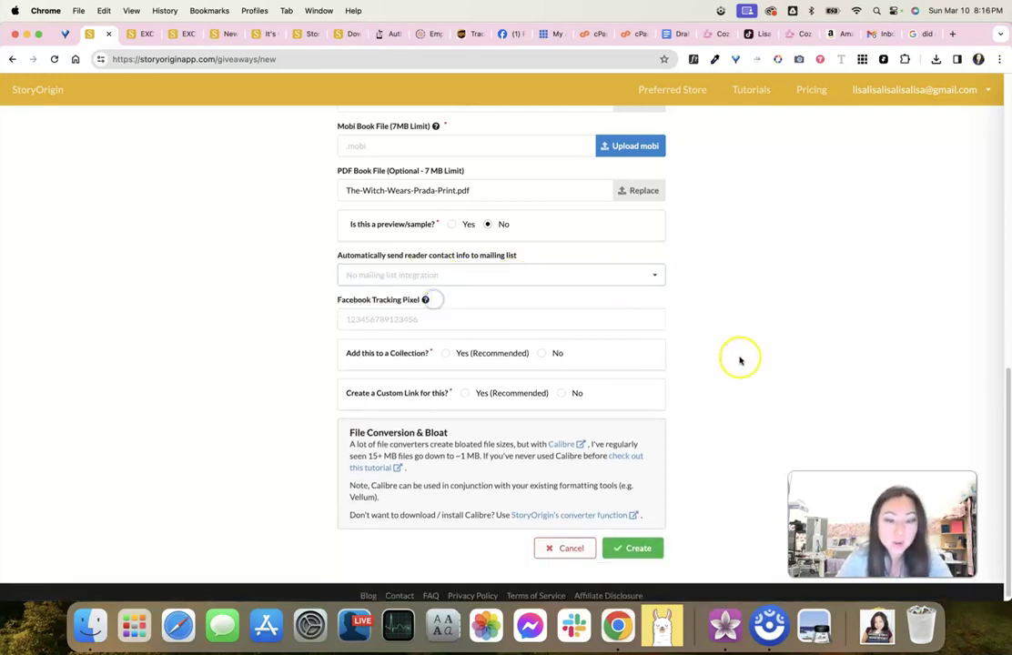
Choose No for both adding to a collection and creating a custom link, and try to create the giveaway
scroll(397, 276, down, 1)
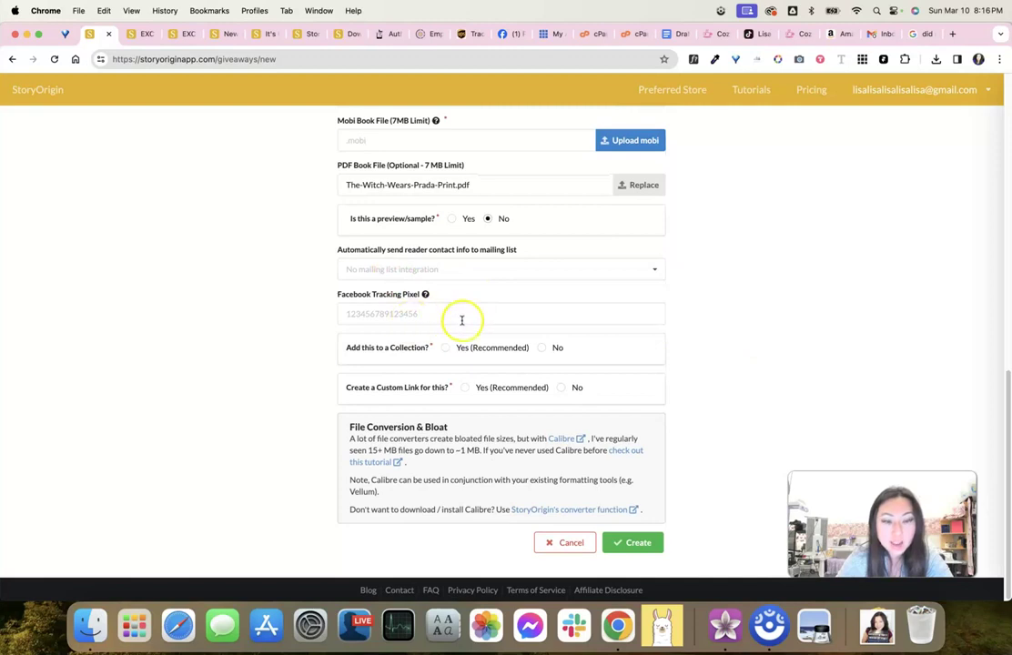
click(541, 350)
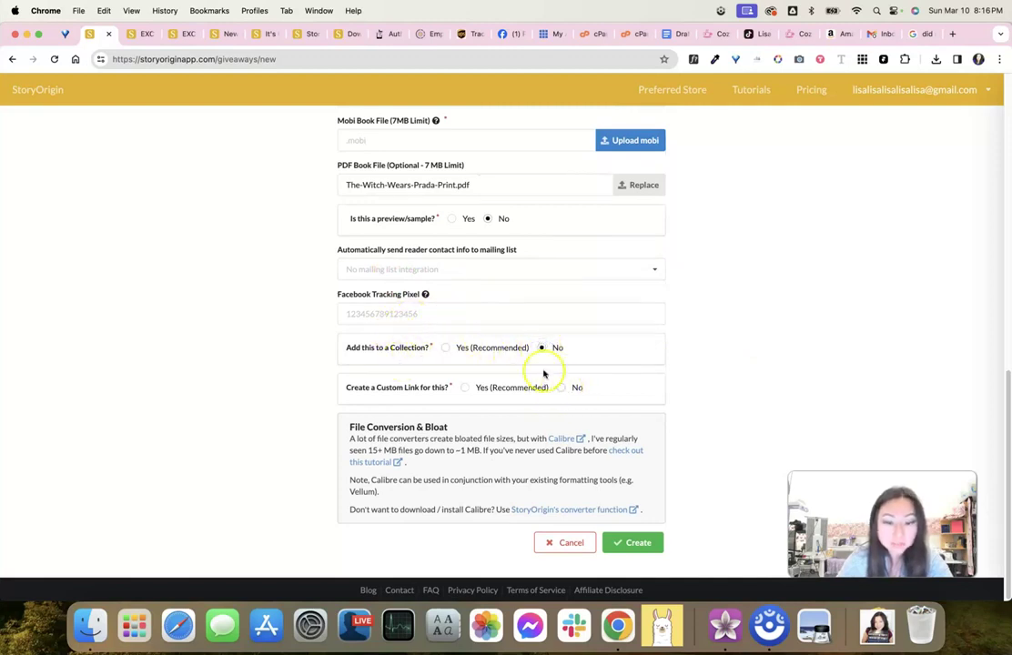
click(561, 389)
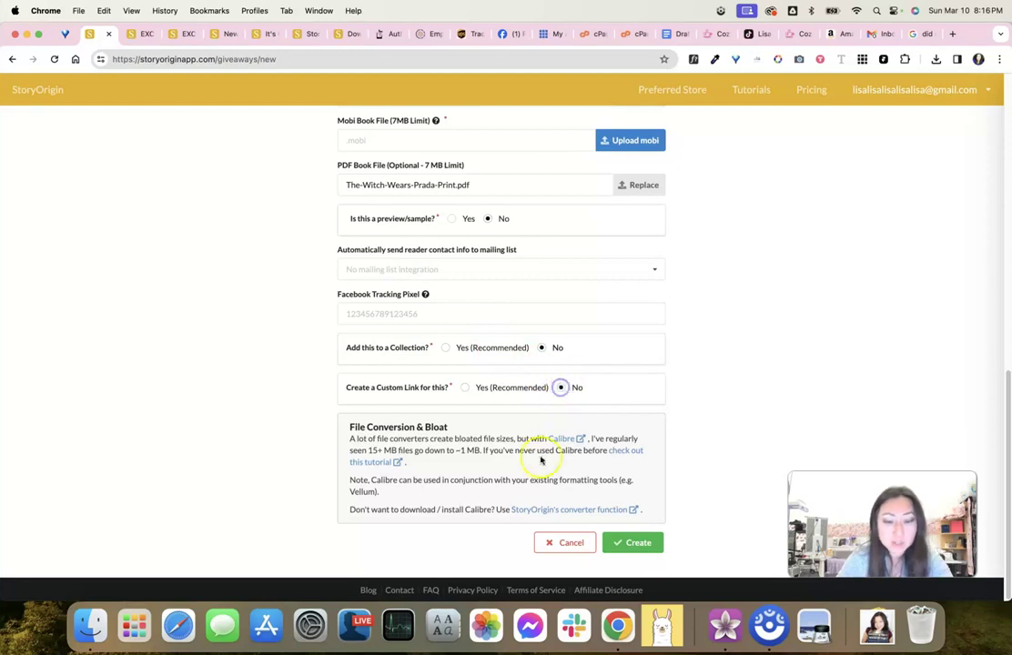
click(637, 544)
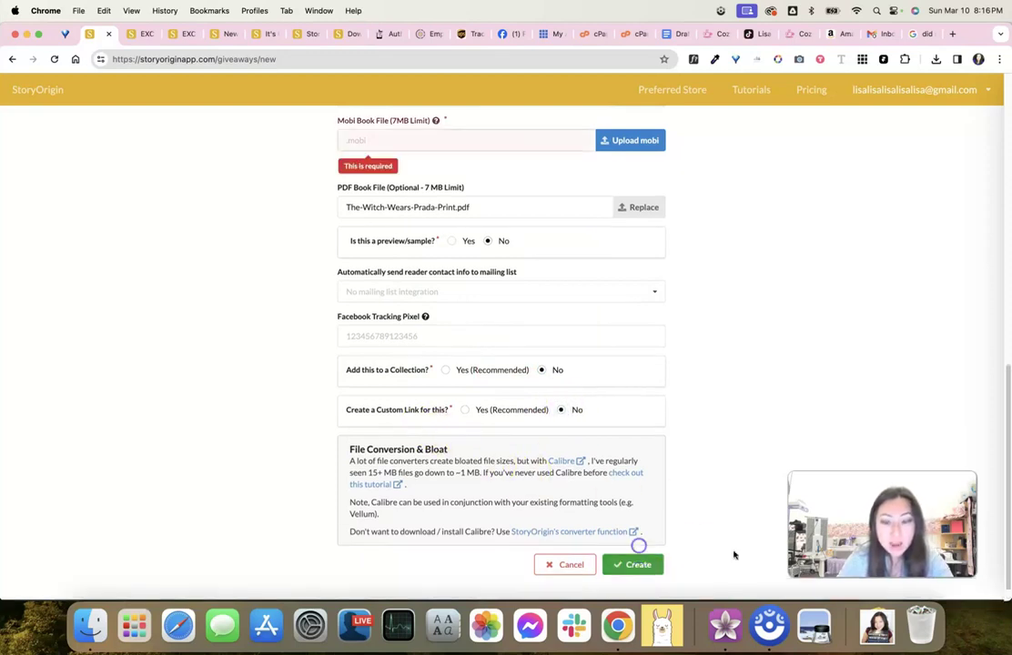
scroll(562, 141, up, 2)
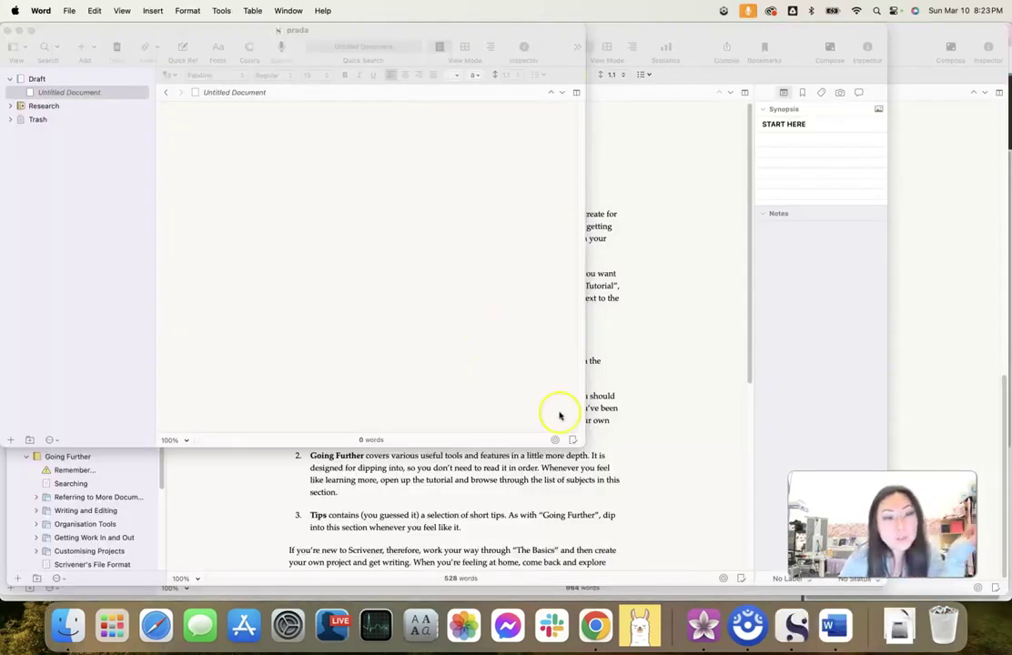
Switch to Scrivener's prada project, import "Draft 8.docx" from Downloads split into sections separated by "Chapter", and open section 1
click(76, 12)
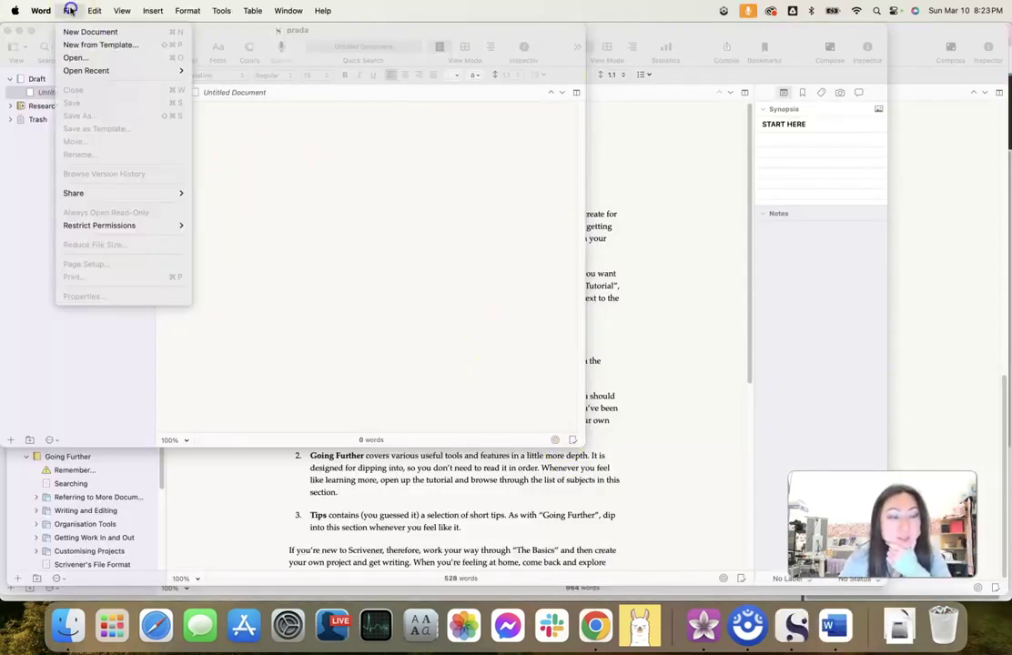
click(311, 176)
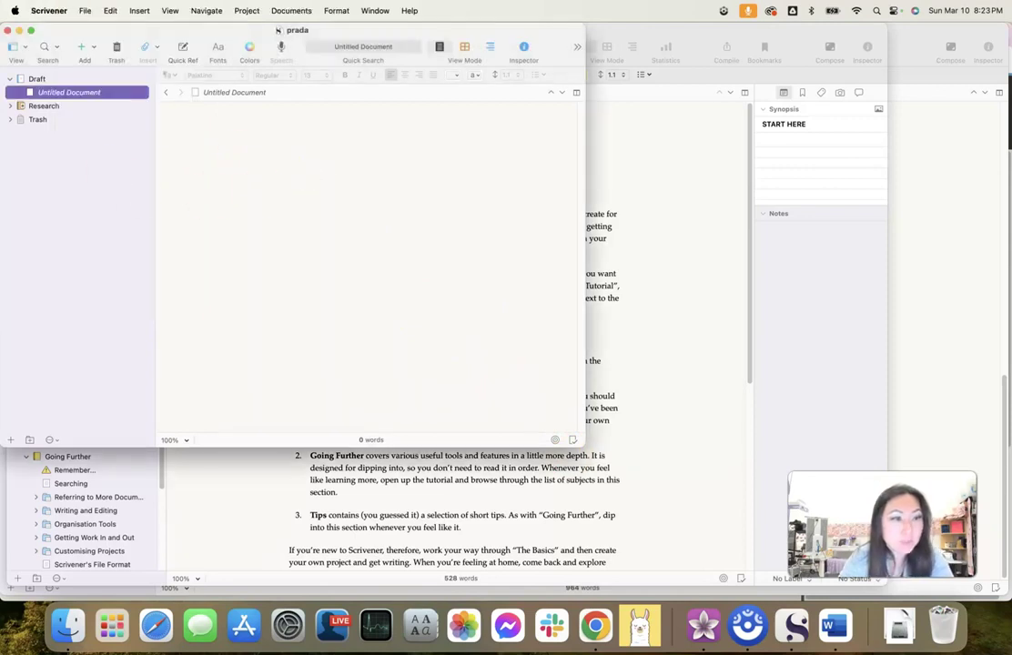
click(87, 9)
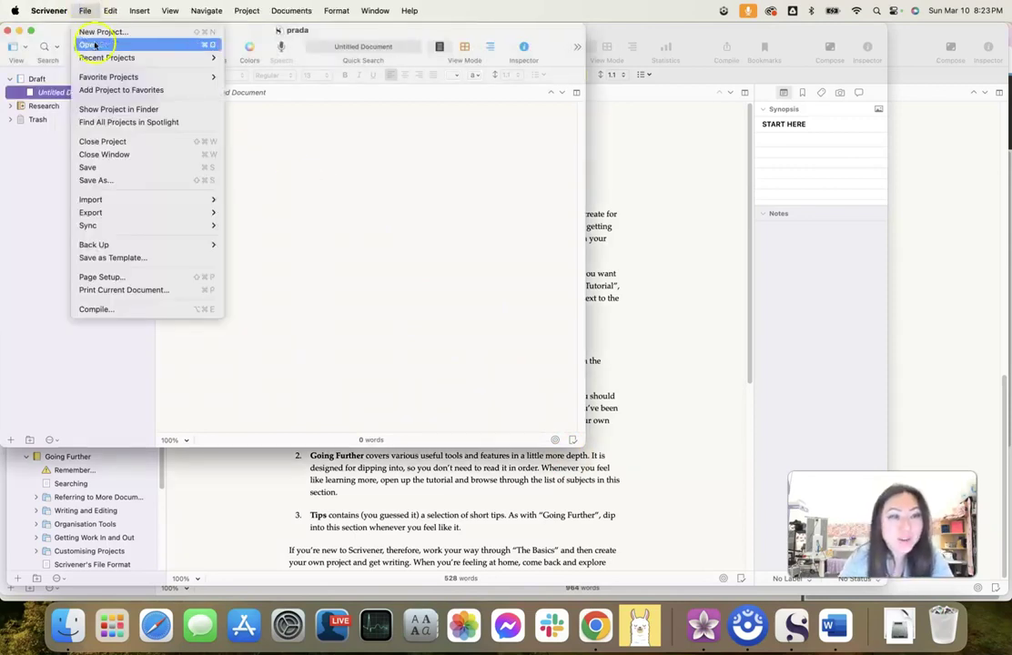
mouse_move(118, 199)
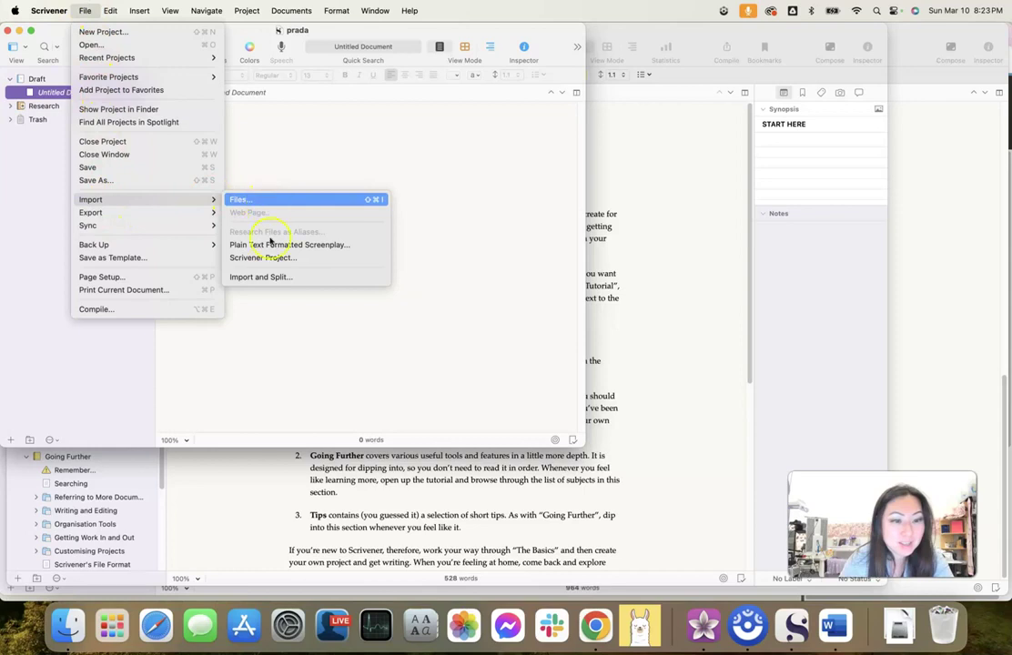
click(277, 278)
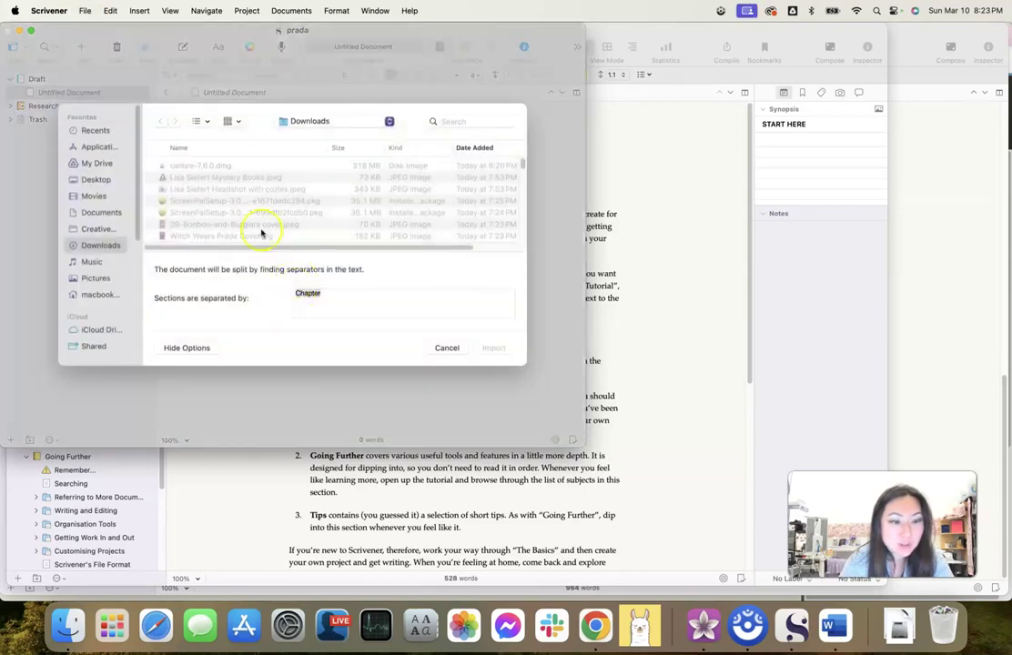
scroll(214, 192, down, 2)
click(209, 206)
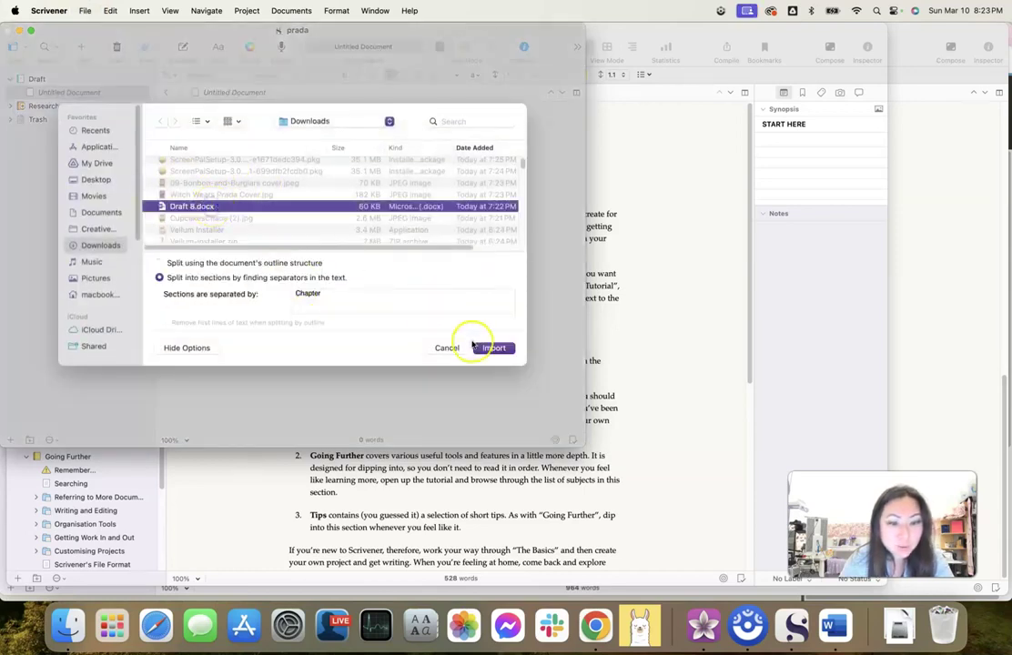
click(492, 347)
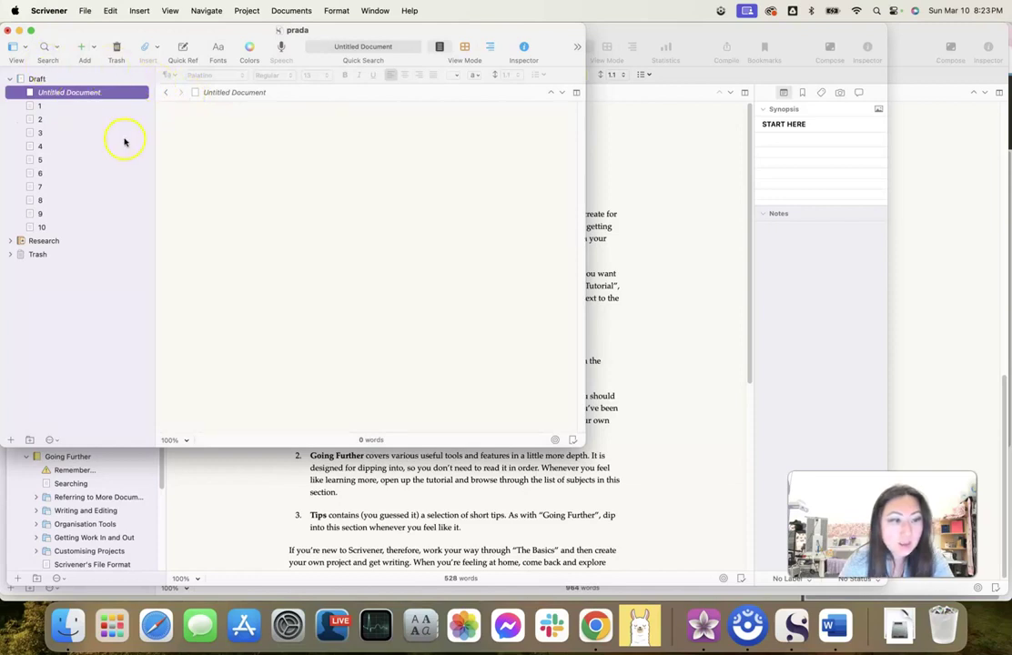
click(262, 146)
click(54, 106)
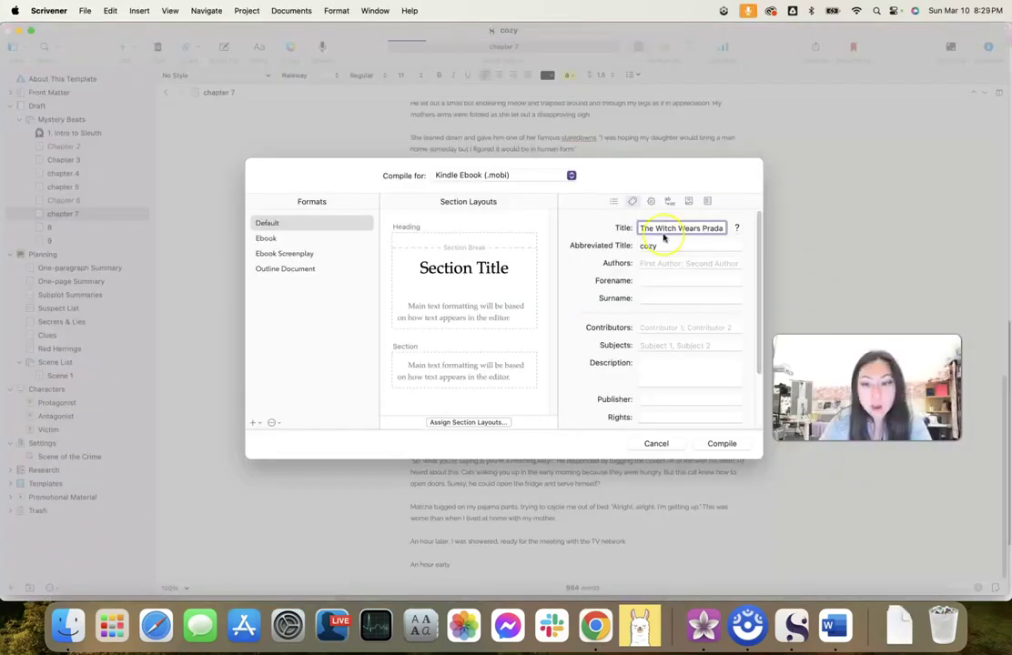
Try to compile the cozy project as a Kindle Ebook (.mobi), exporting it to Downloads as "Witch mobi file", and dismiss the error log
click(723, 444)
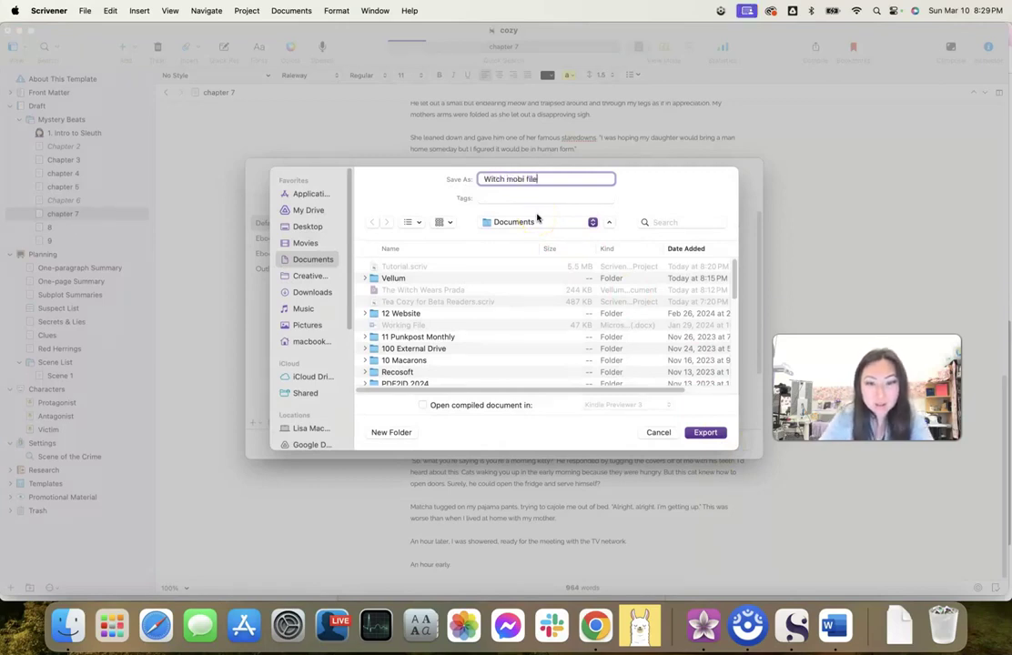
click(313, 293)
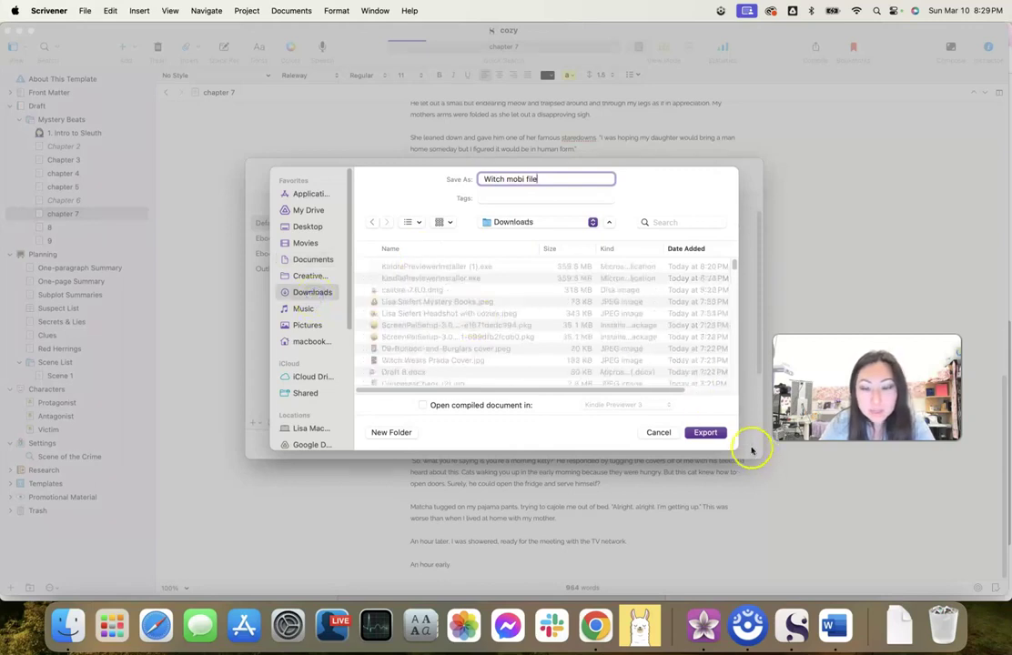
click(715, 433)
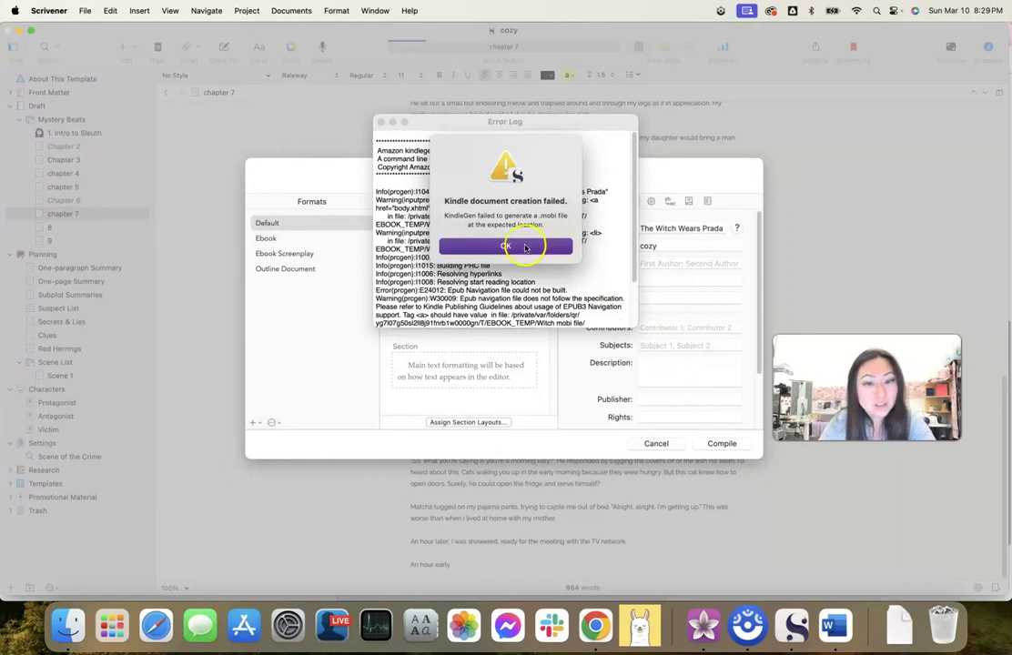
click(524, 248)
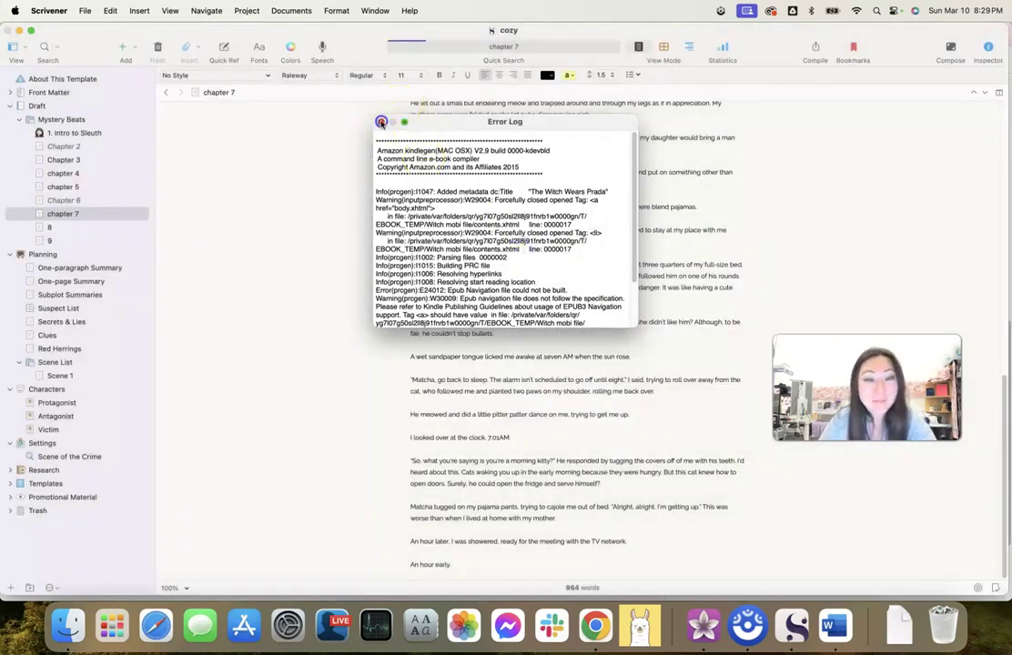
click(381, 122)
Switch to the StoryOrigin giveaway form in Chrome and cancel the new giveaway
click(593, 627)
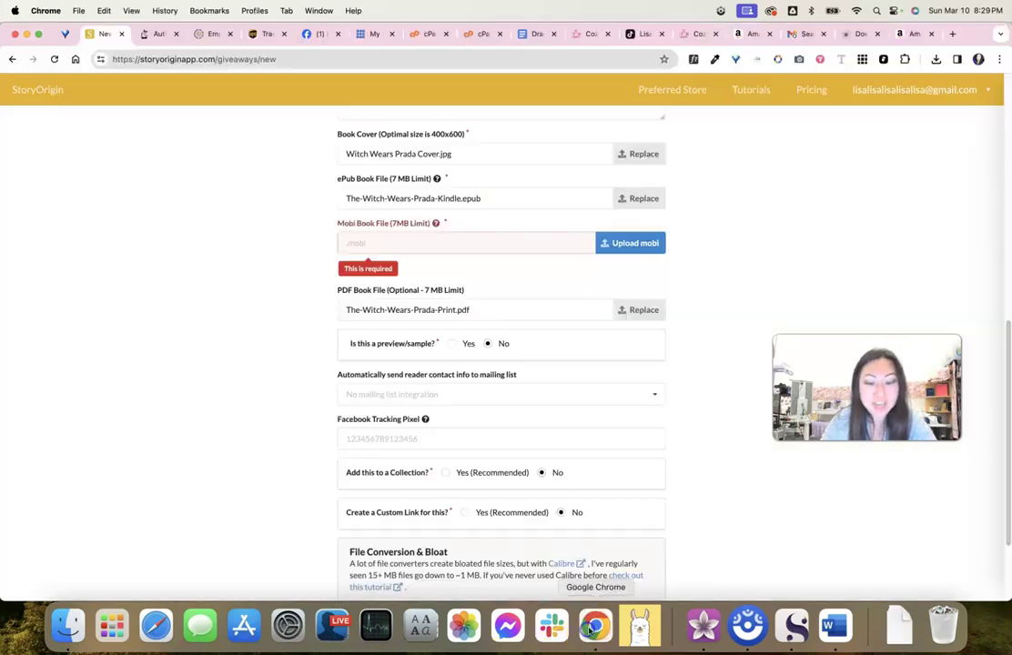
scroll(451, 311, down, 3)
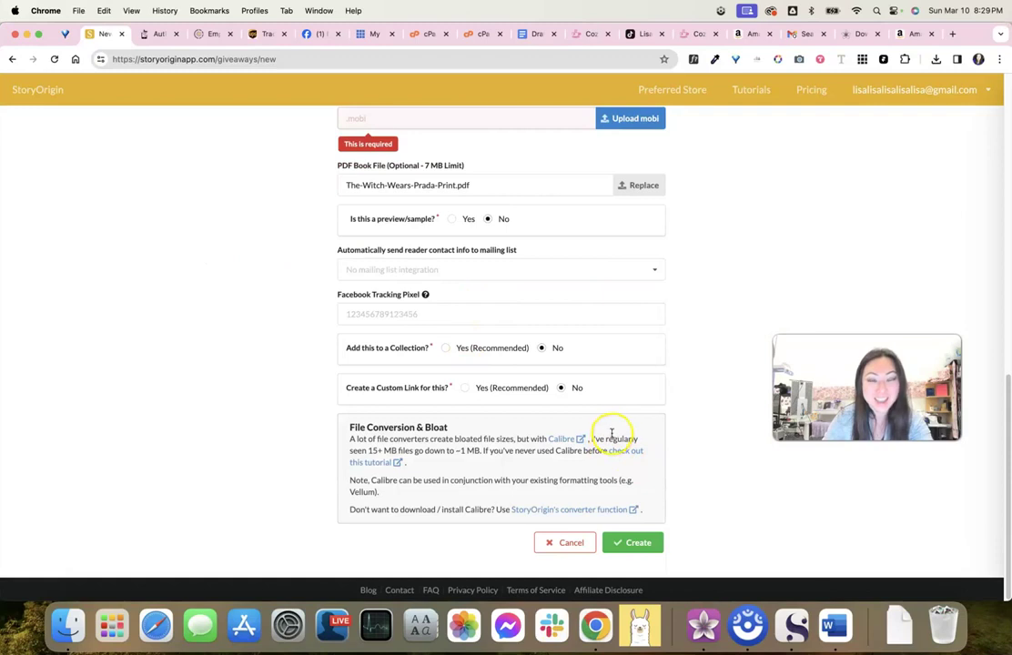
click(562, 543)
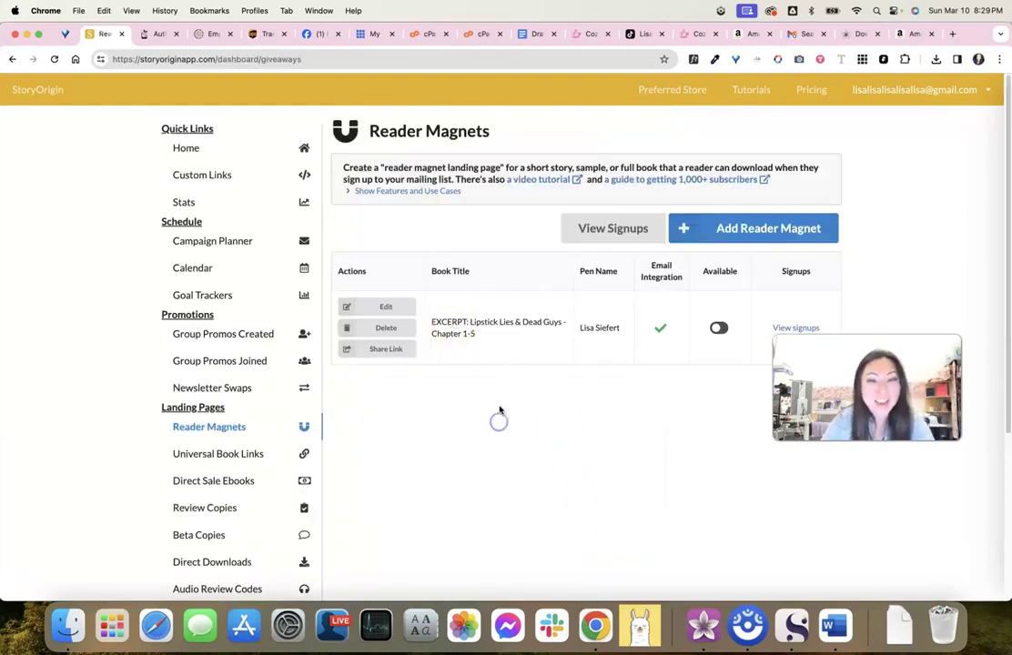
Launch calibre from the downloaded "calibre-7.6.0.dmg", and read through the Vellum help page on Kindle Previewer
click(899, 624)
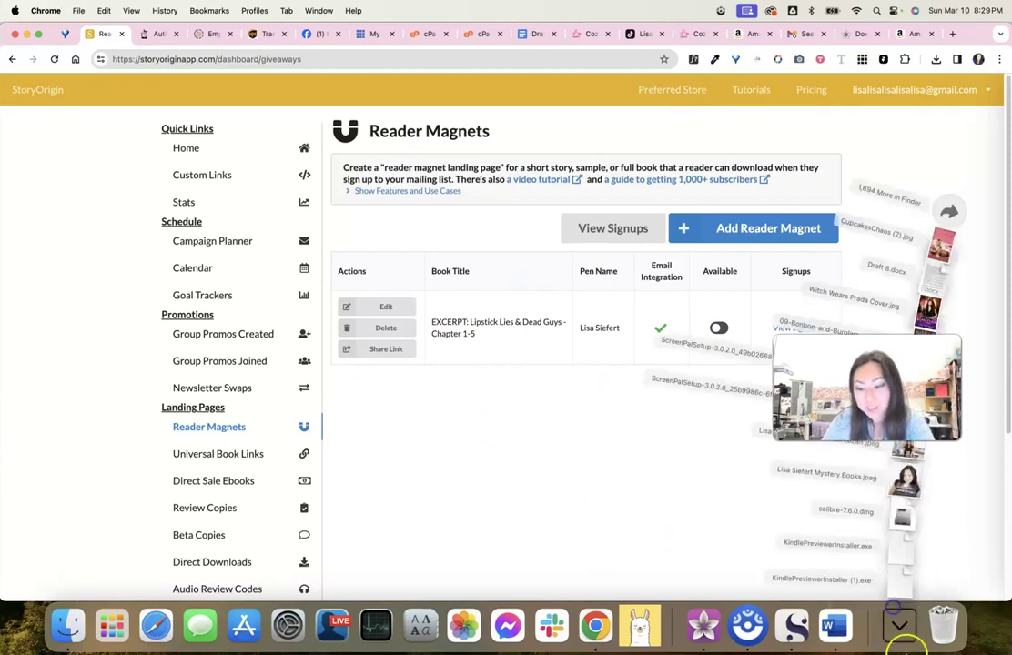
click(908, 501)
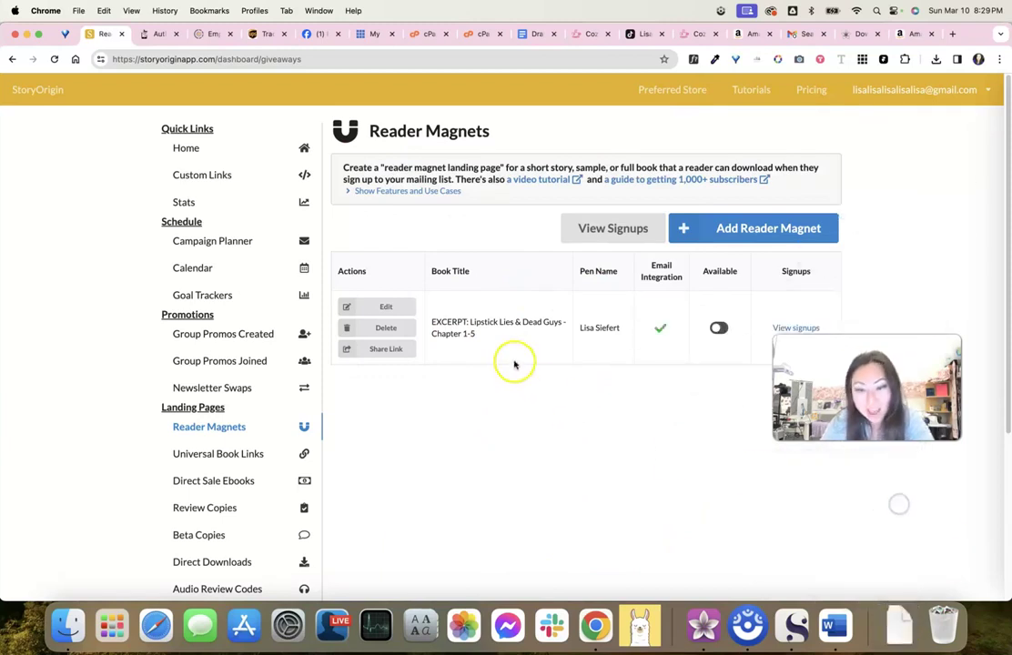
double_click(389, 144)
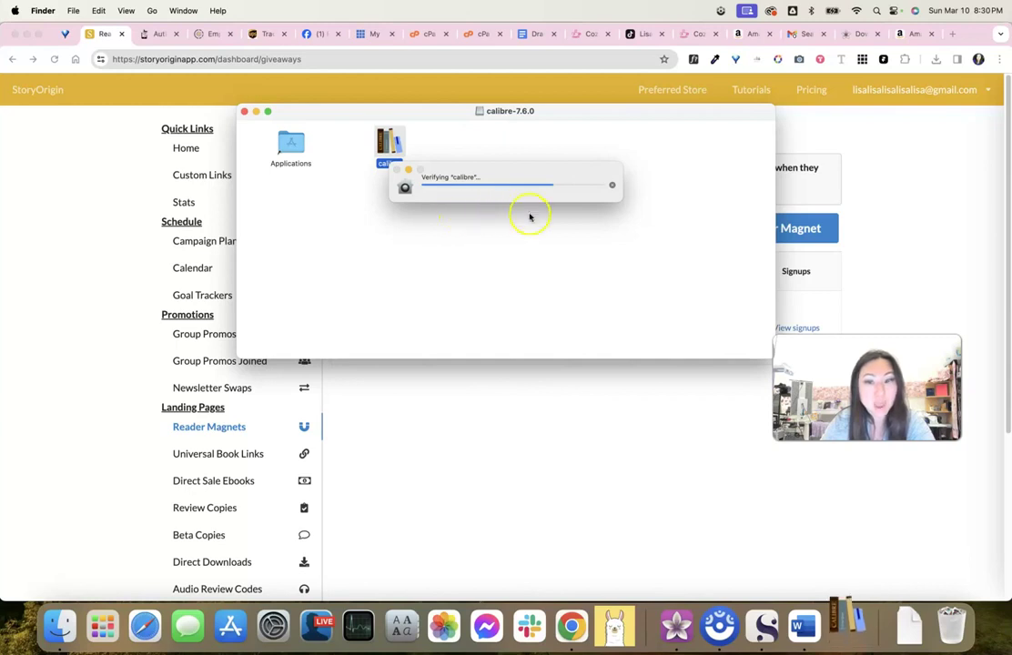
click(855, 34)
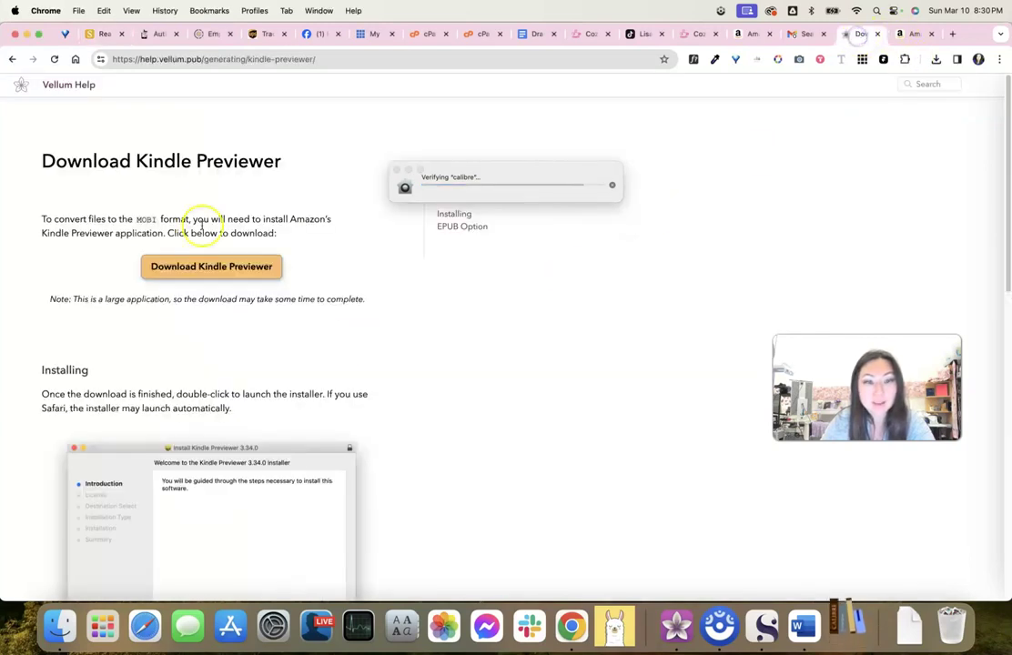
scroll(548, 345, down, 5)
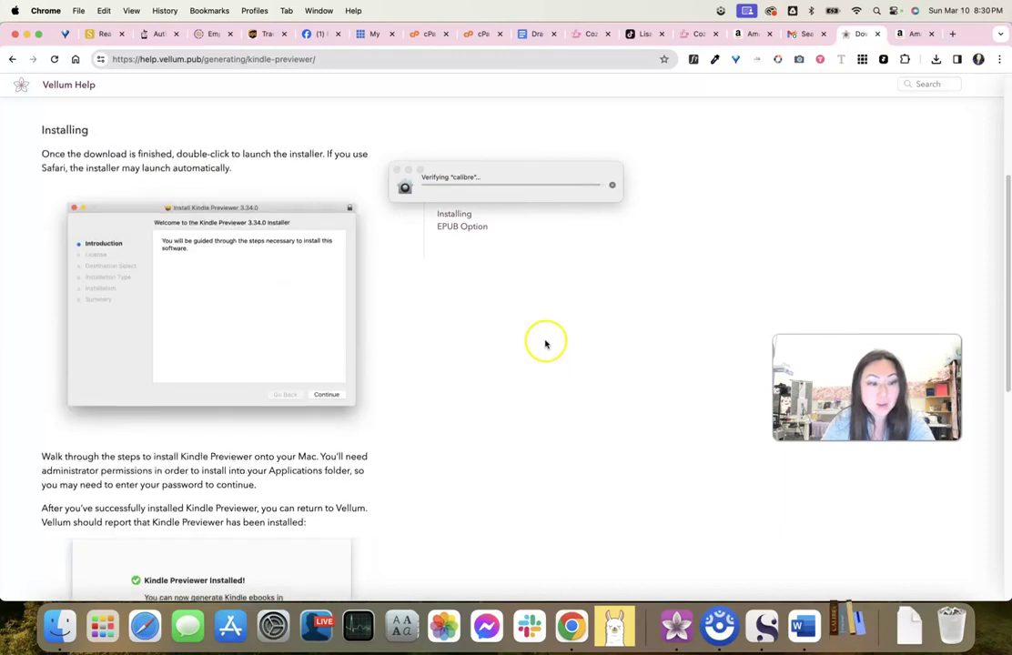
scroll(546, 344, down, 10)
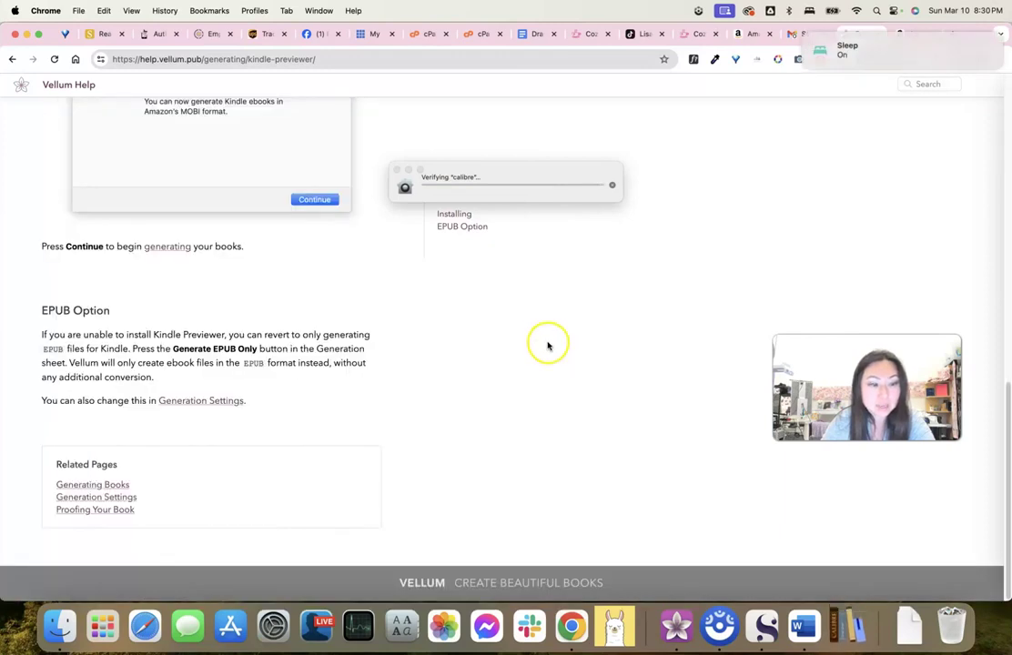
scroll(304, 281, up, 2)
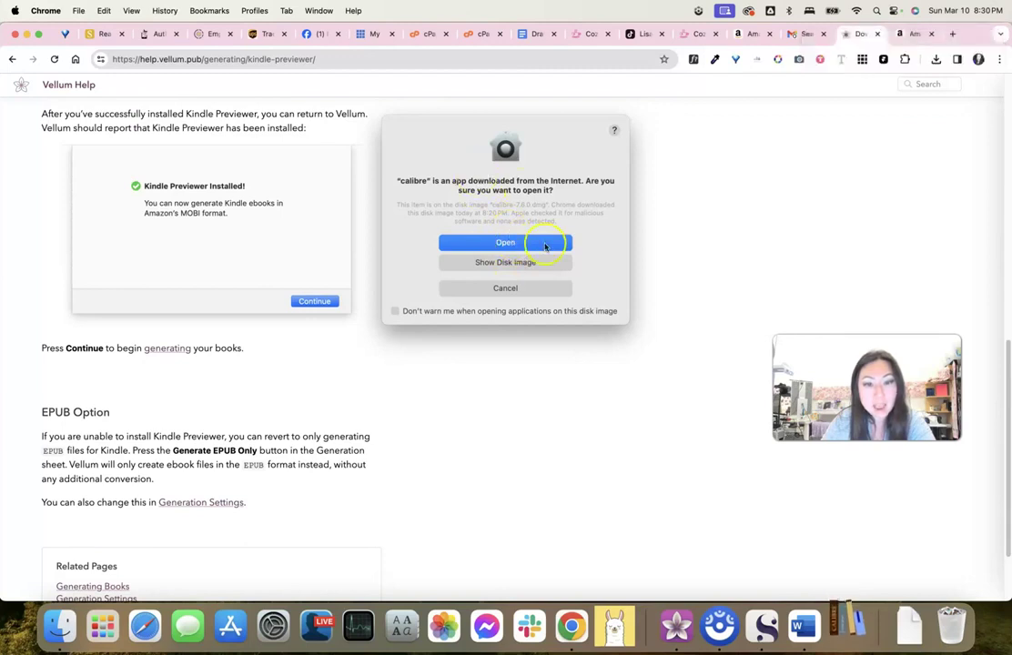
Allow calibre to open and complete its welcome wizard with English and the default Calibre Library folder
click(534, 244)
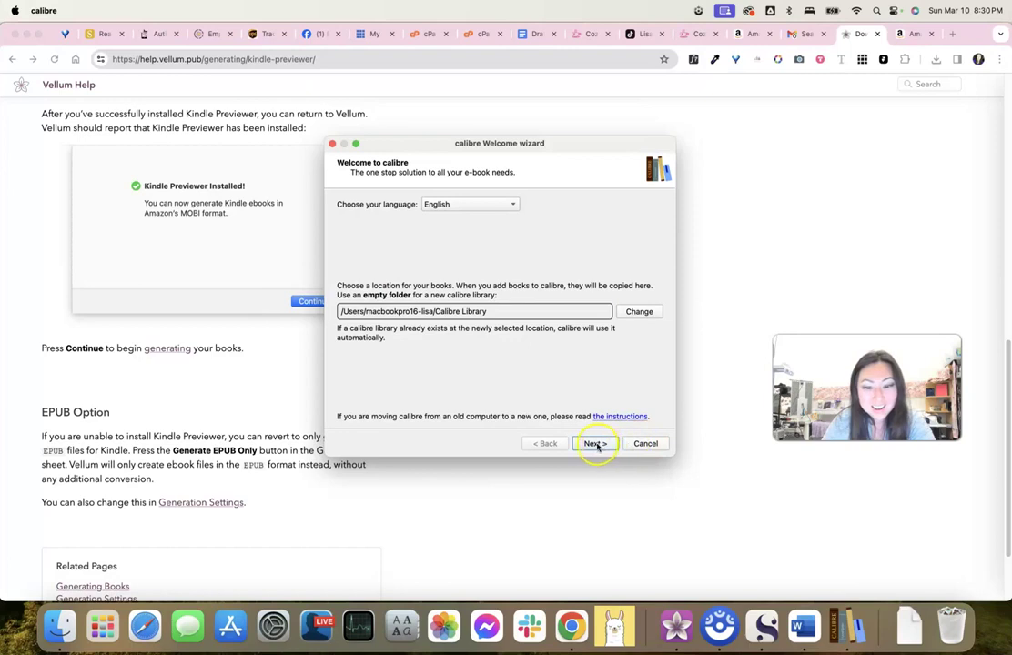
click(596, 445)
click(597, 444)
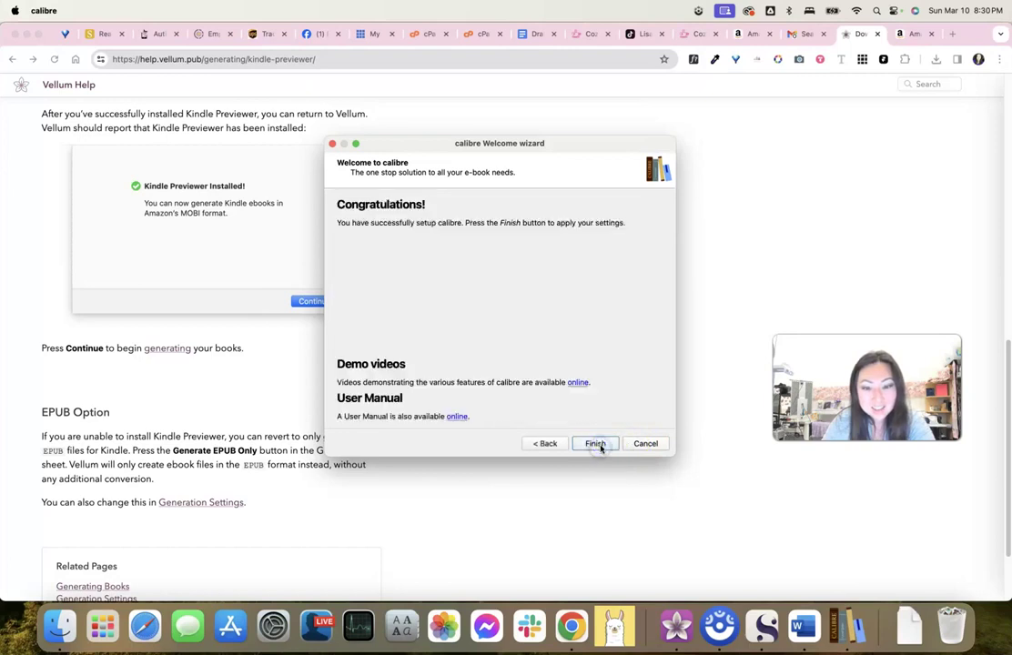
click(597, 444)
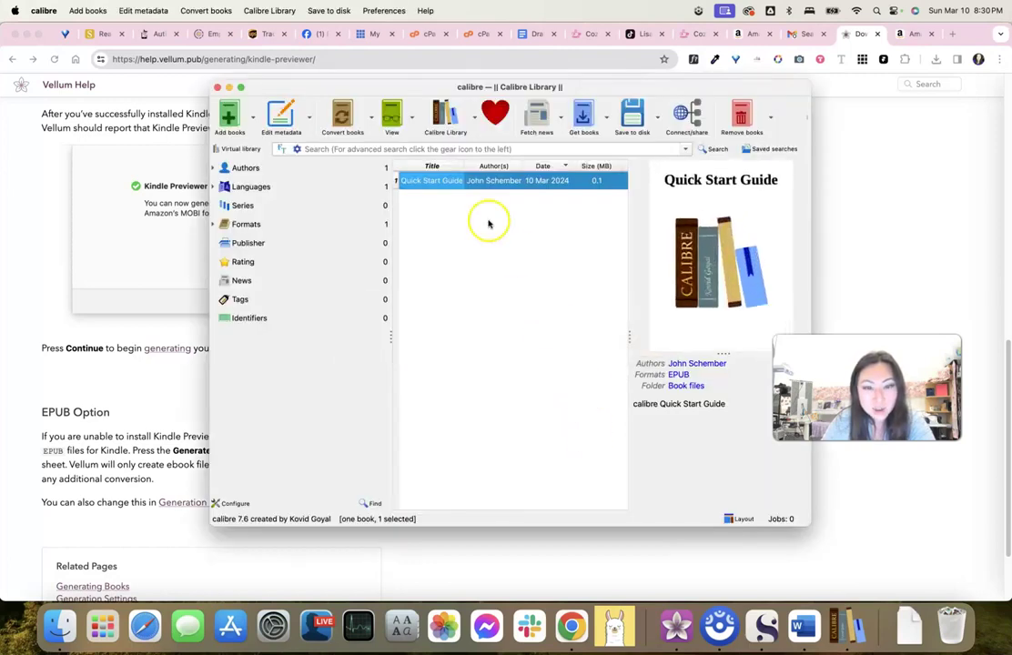
Convert the Quick Start Guide to EPUB with the default conversion settings
click(344, 125)
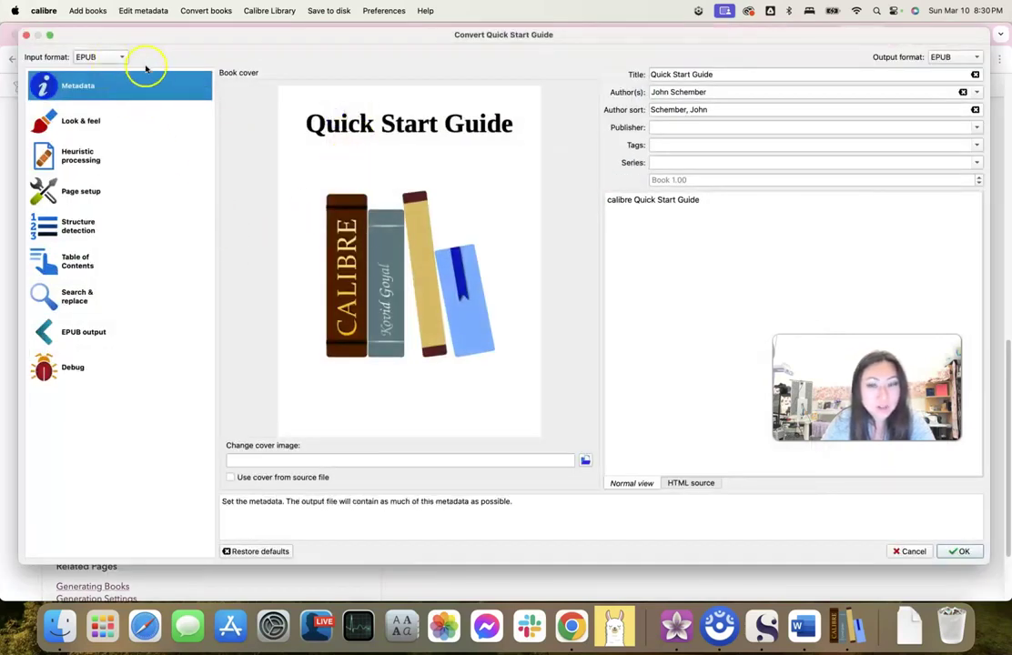
click(961, 552)
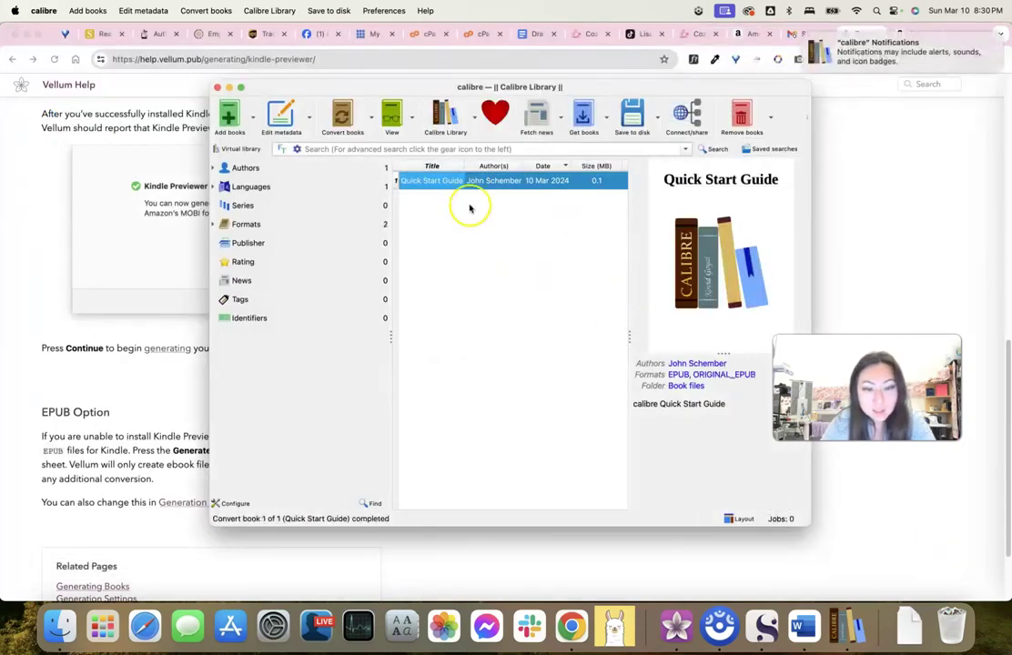
Add "The-Witch-Wears-Prada-Kindle.epub" from the Kindle folder under Documents to the calibre library
click(236, 118)
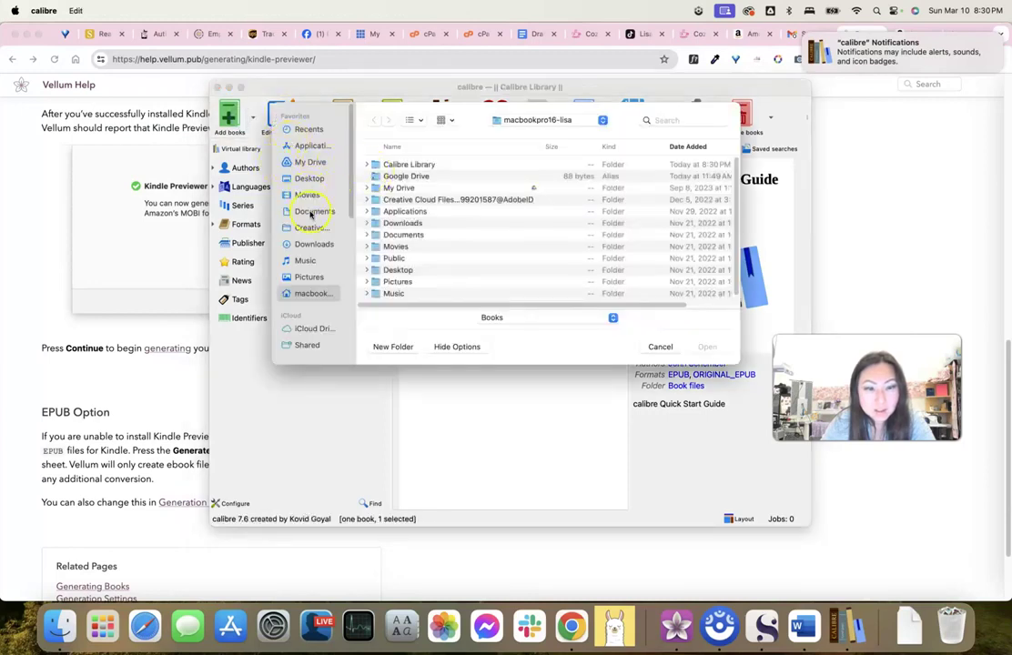
click(310, 211)
double_click(396, 166)
double_click(419, 165)
double_click(409, 233)
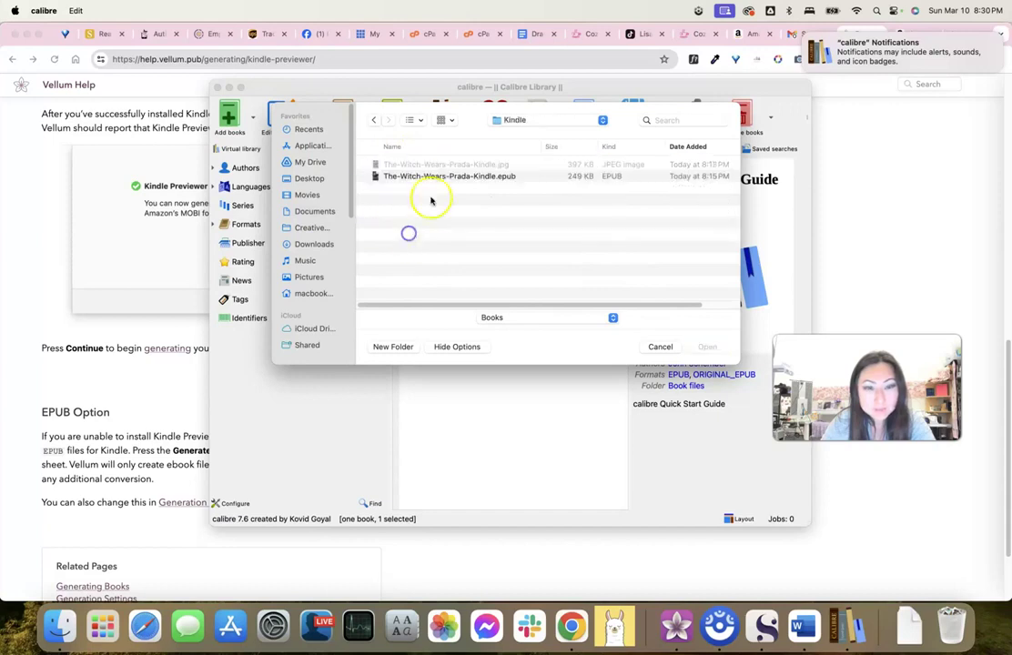
double_click(422, 177)
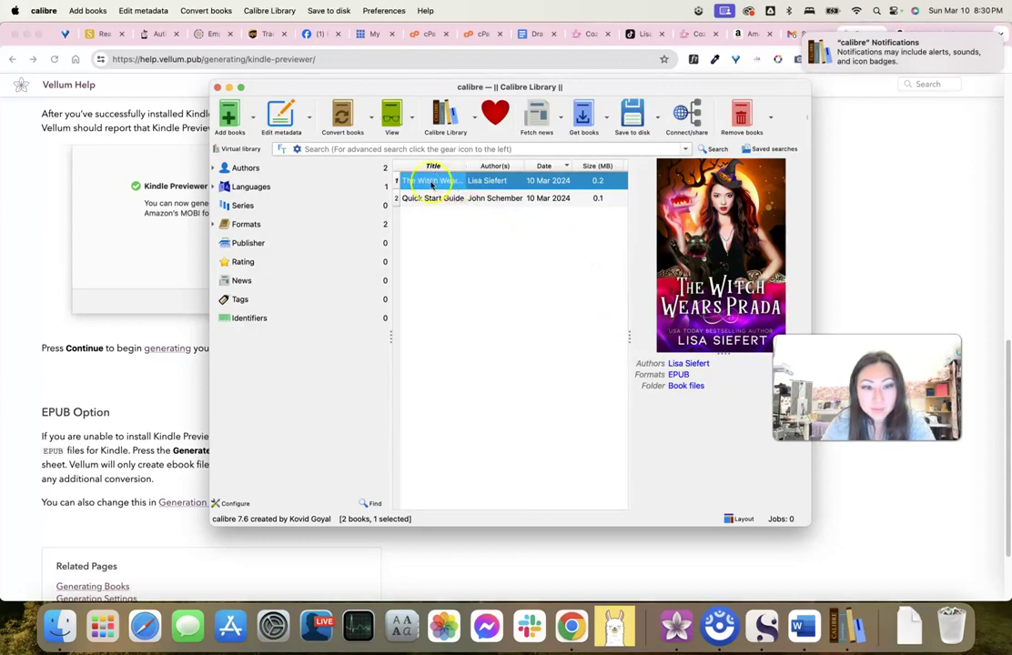
Convert "The Witch Wears Prada" from EPUB to MOBI in calibre, and switch back to Chrome
click(343, 113)
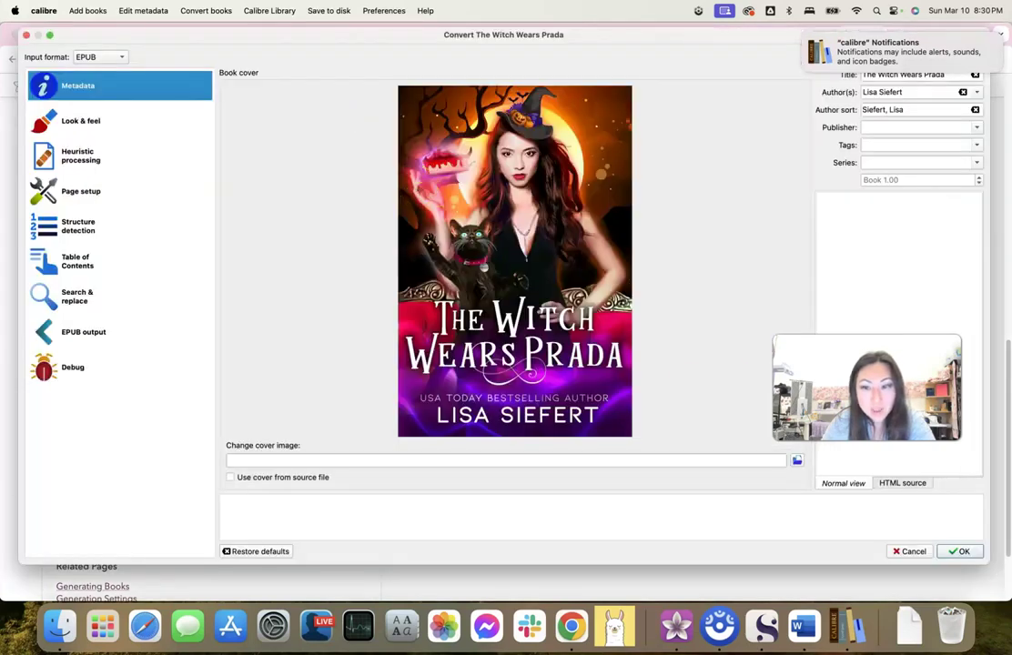
mouse_move(857, 54)
click(806, 34)
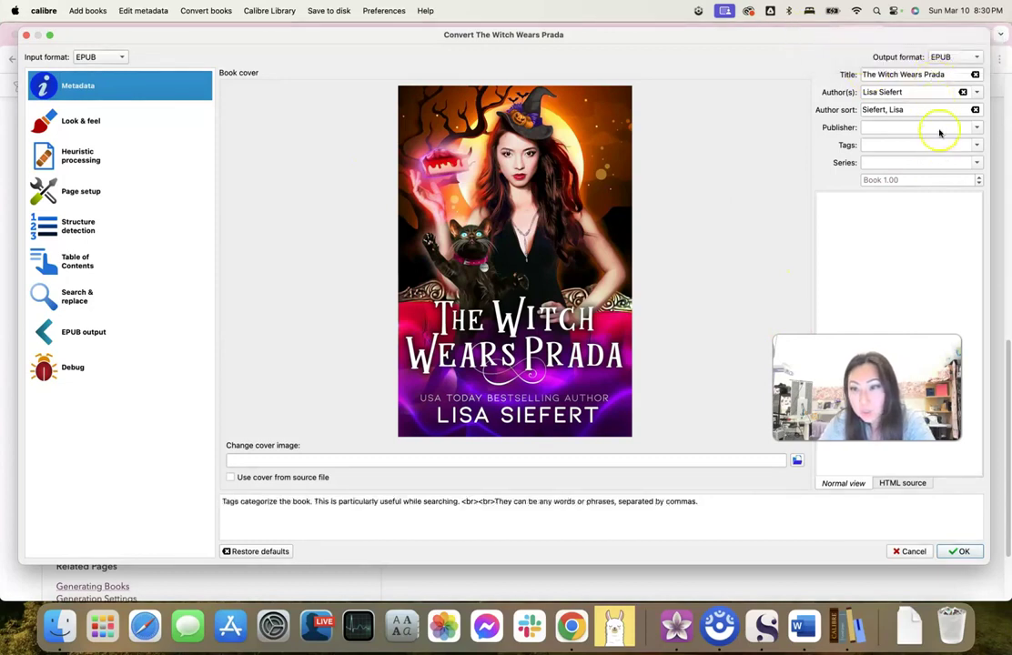
click(964, 58)
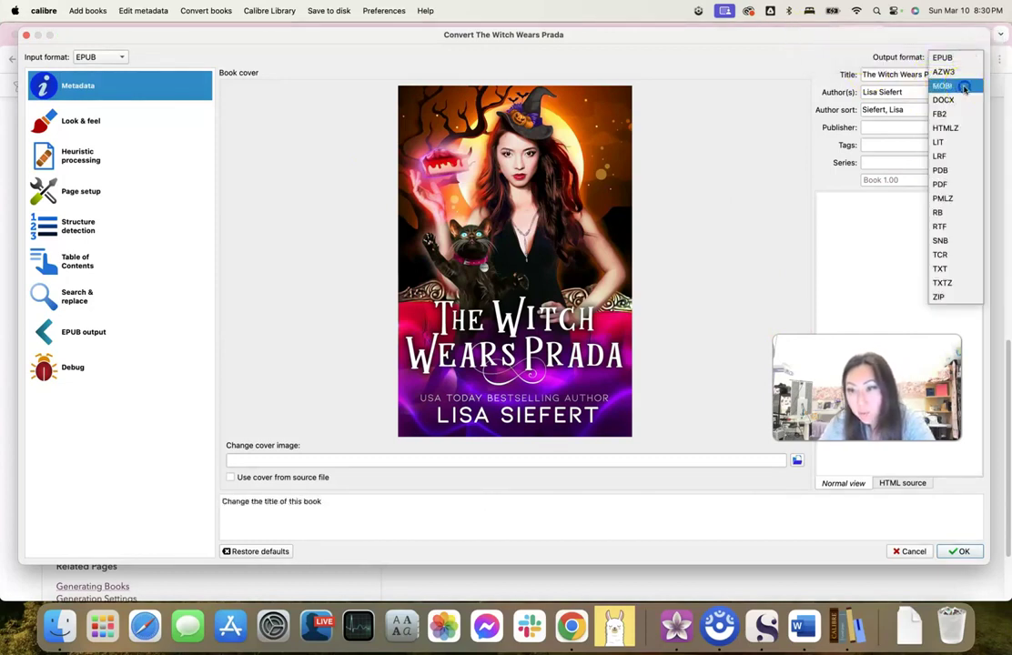
click(947, 85)
click(962, 552)
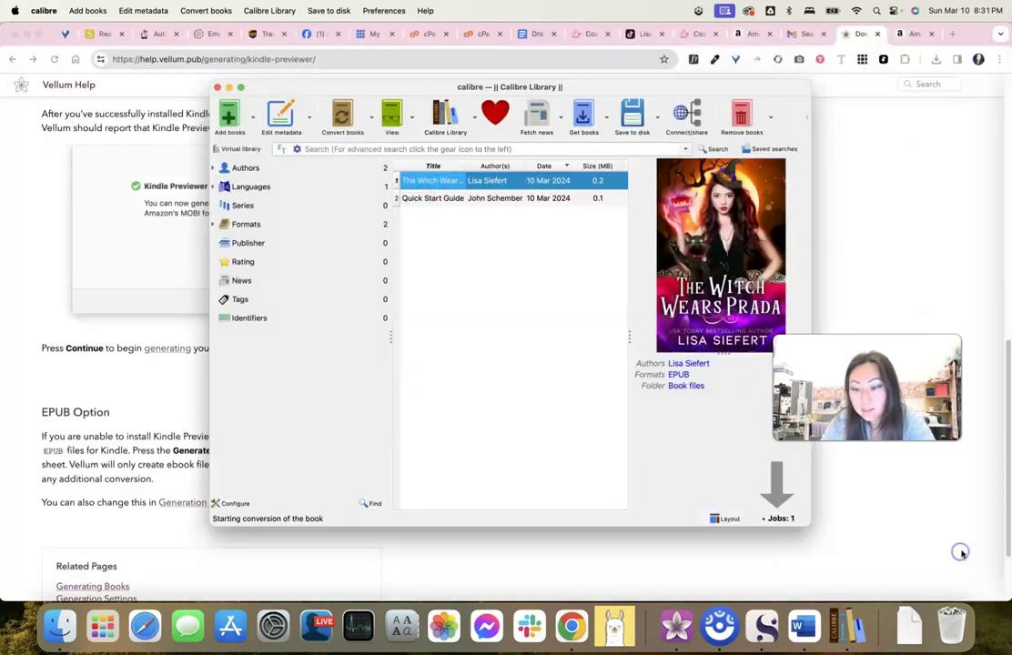
click(116, 55)
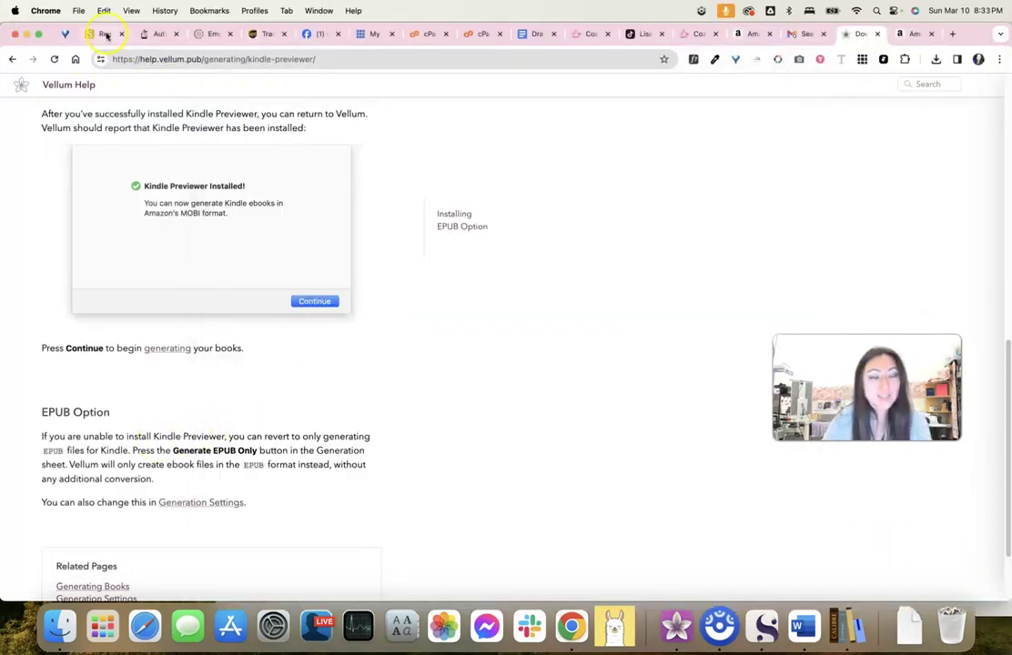
Locate the converted MOBI file of "The Witch Wears Prada" in Finder, and return to StoryOrigin's Reader Magnets page in Chrome
click(107, 35)
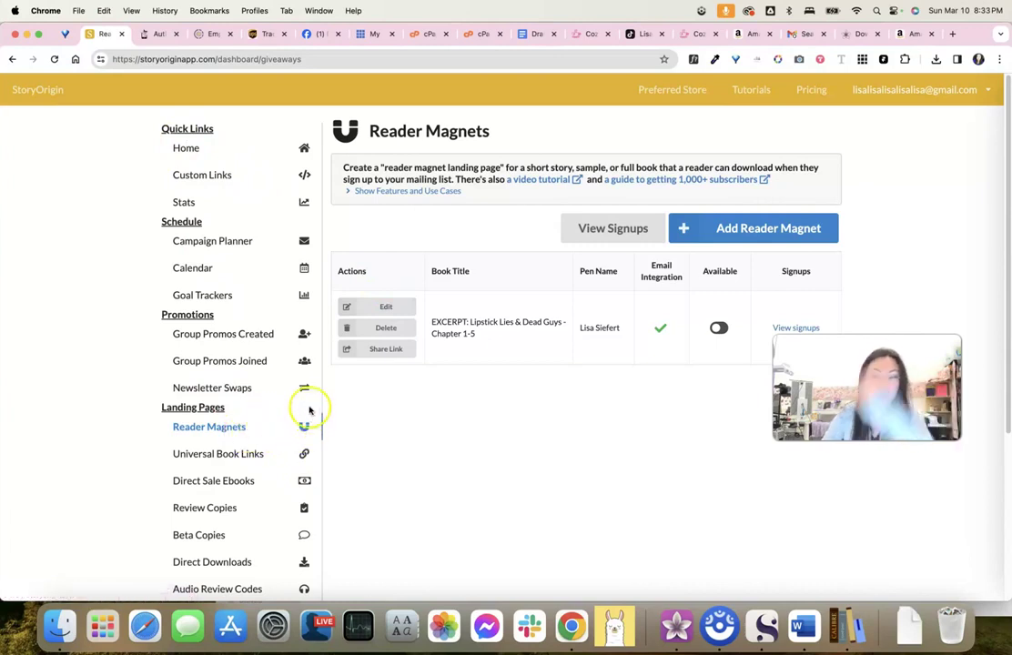
click(60, 626)
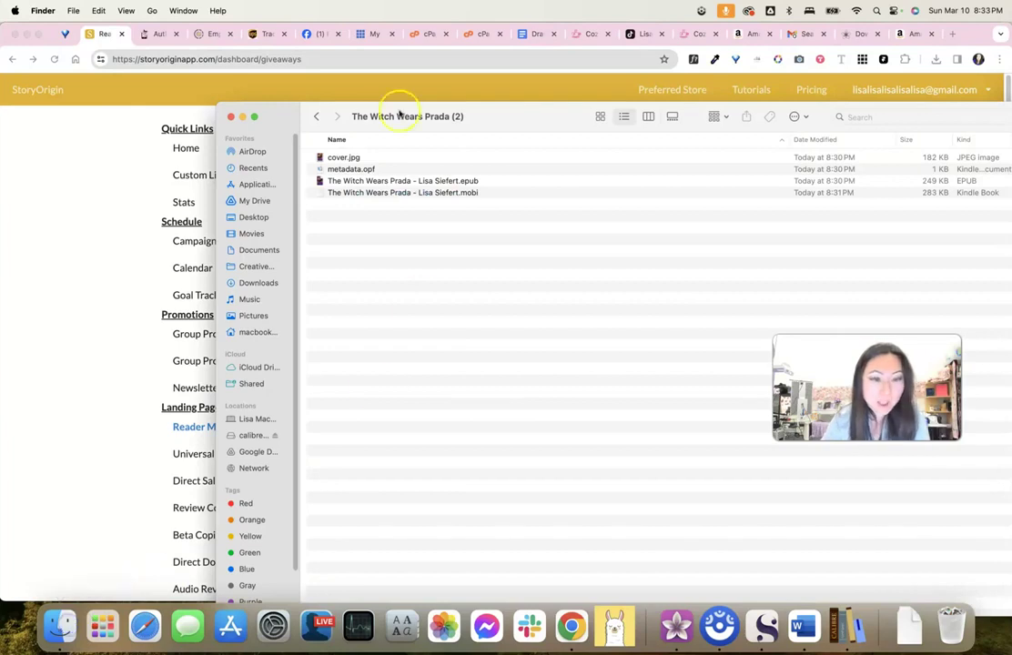
click(448, 192)
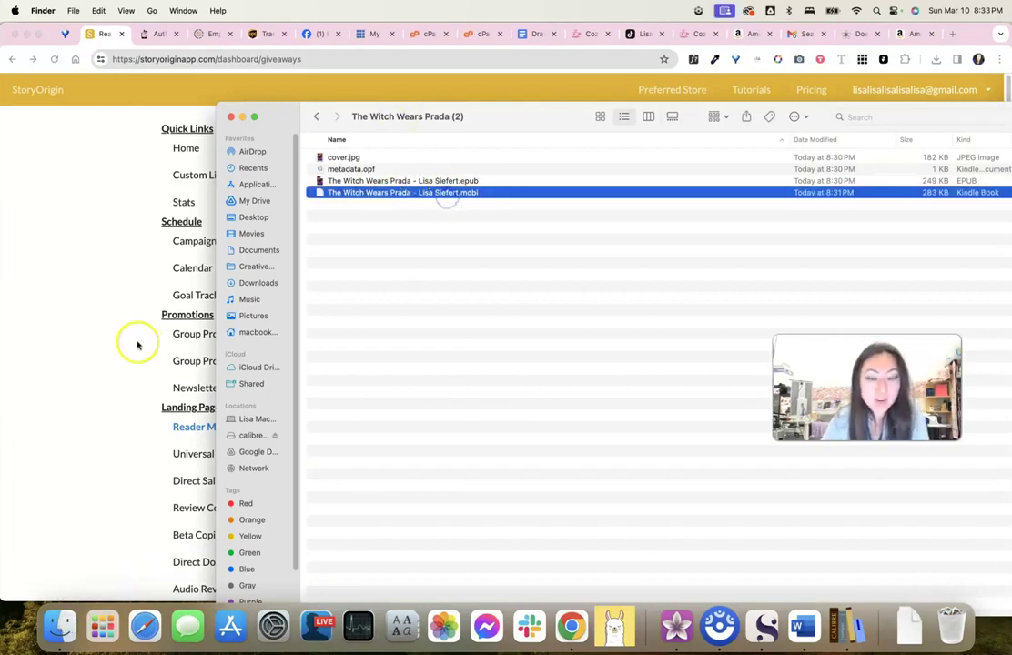
click(80, 314)
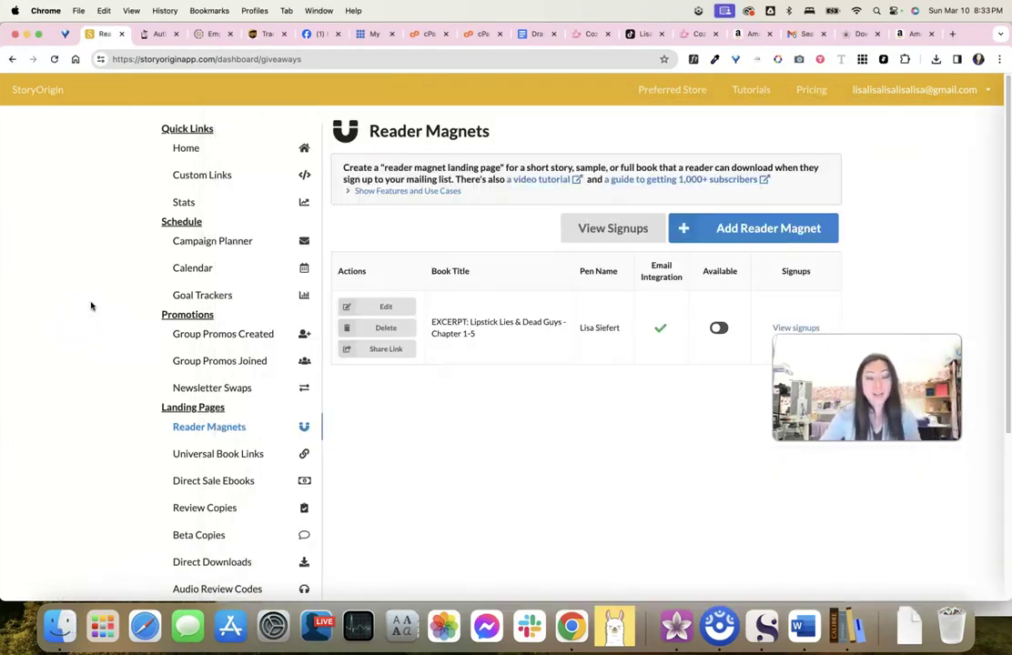
Look over the Universal Book Links and Direct Sale Ebooks pages, including the form for adding a direct sale ebook
scroll(218, 444, down, 1)
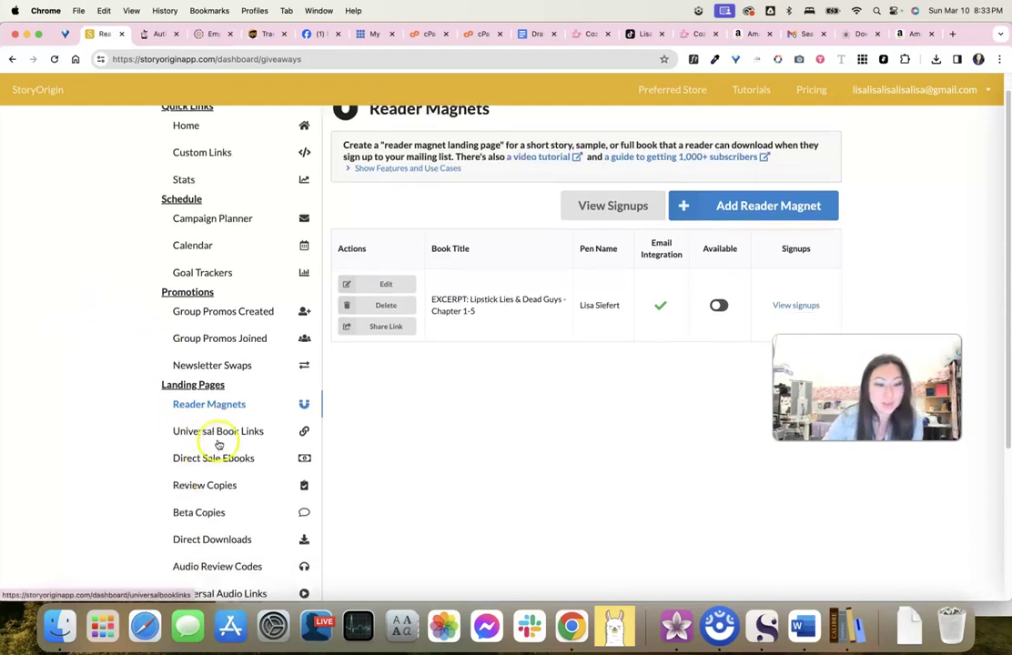
scroll(219, 444, down, 3)
click(229, 316)
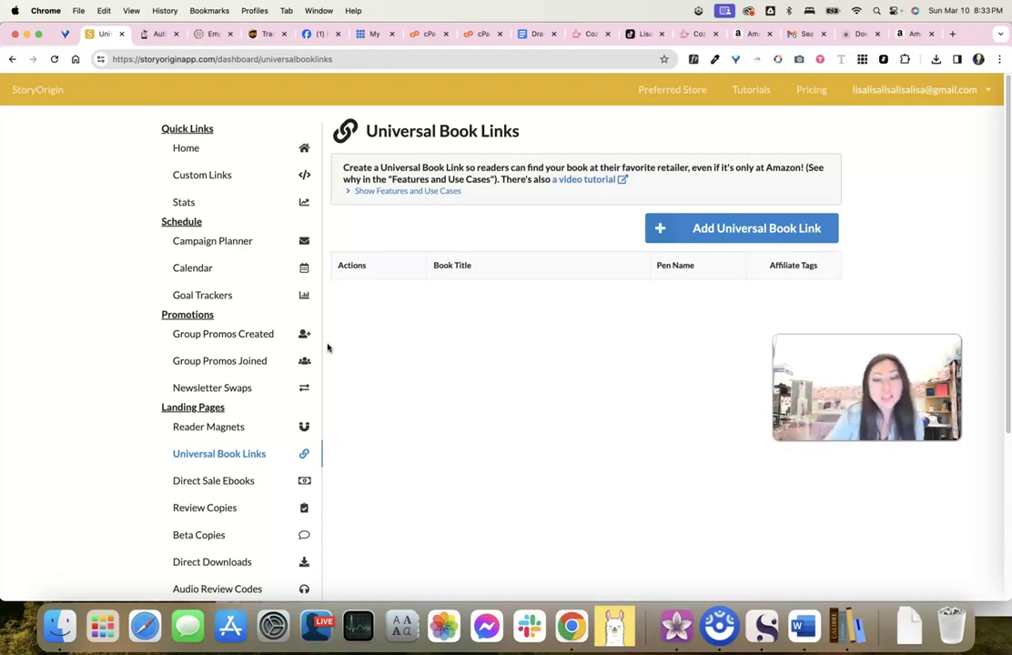
click(245, 484)
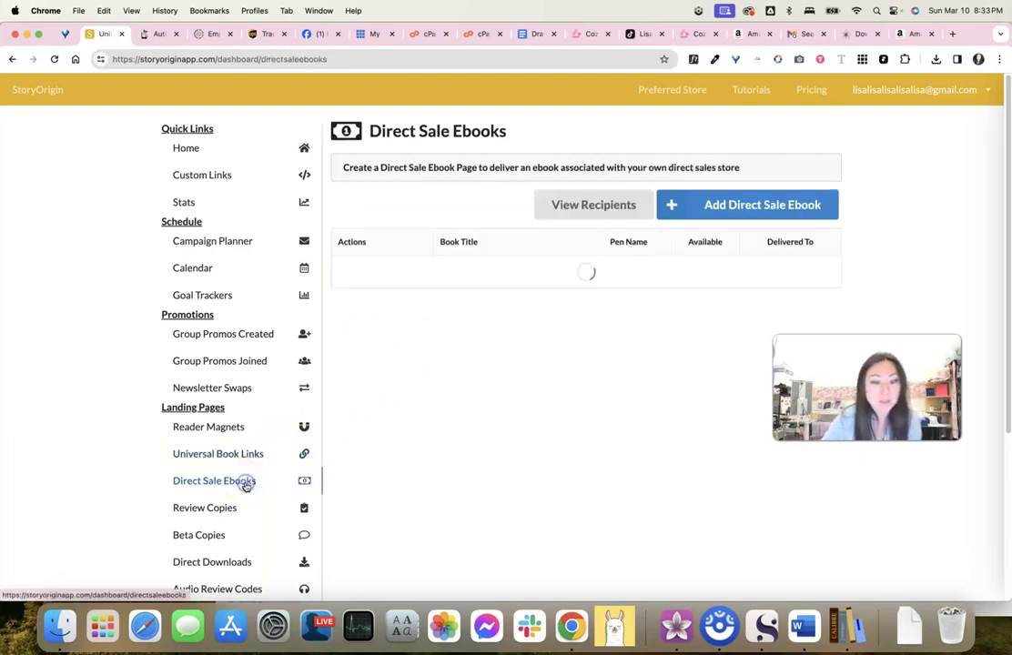
click(767, 200)
scroll(445, 334, down, 10)
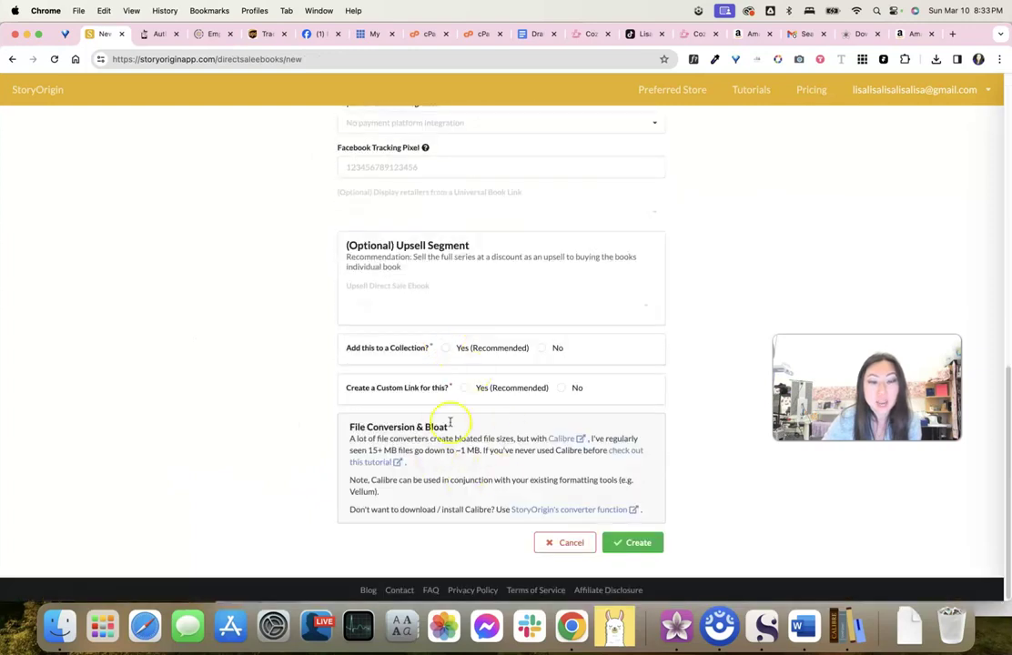
click(14, 61)
scroll(382, 414, down, 2)
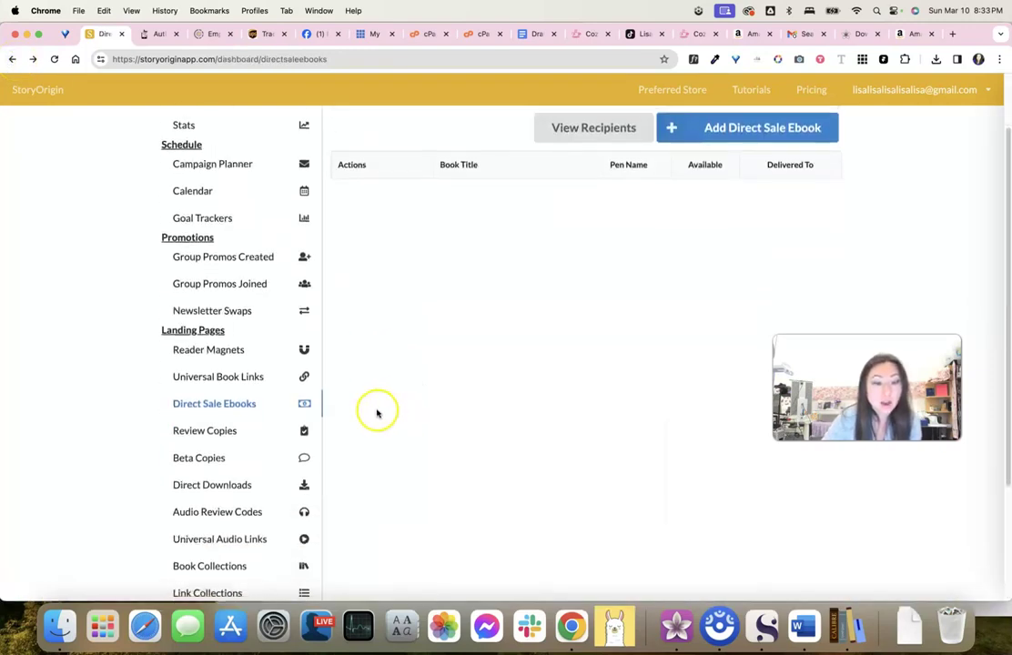
Look over the Review Copies page and its options for finding reviewers
click(223, 431)
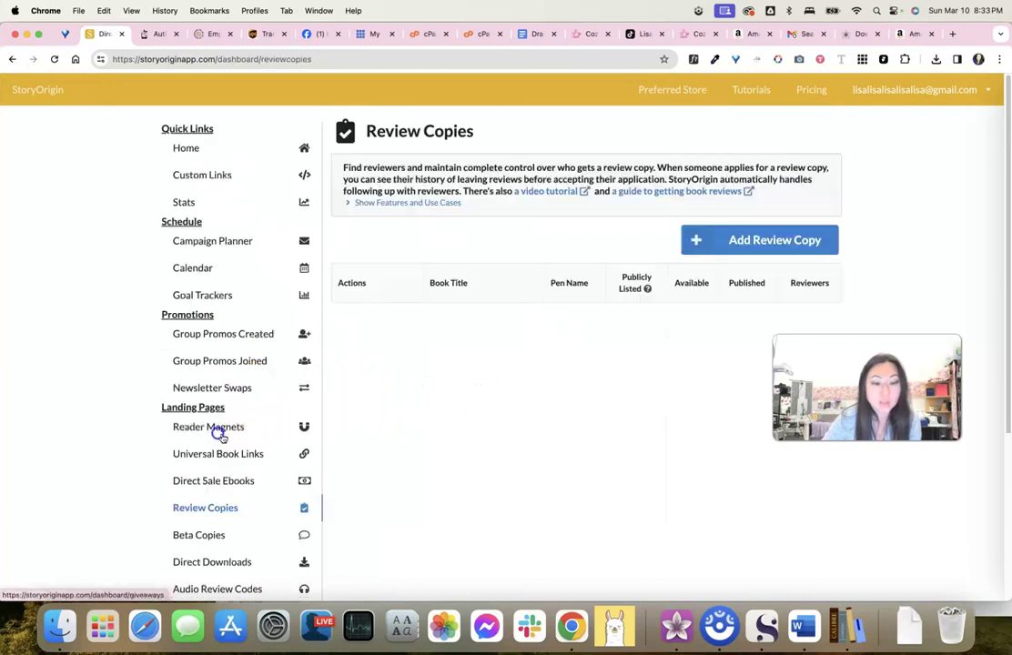
scroll(501, 364, down, 3)
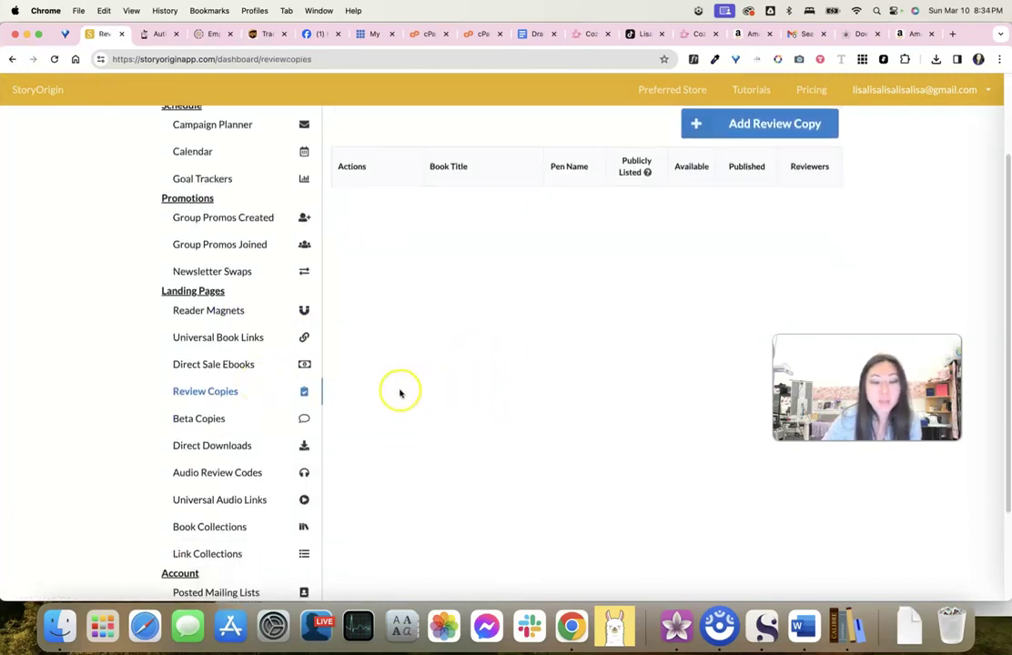
scroll(578, 316, up, 3)
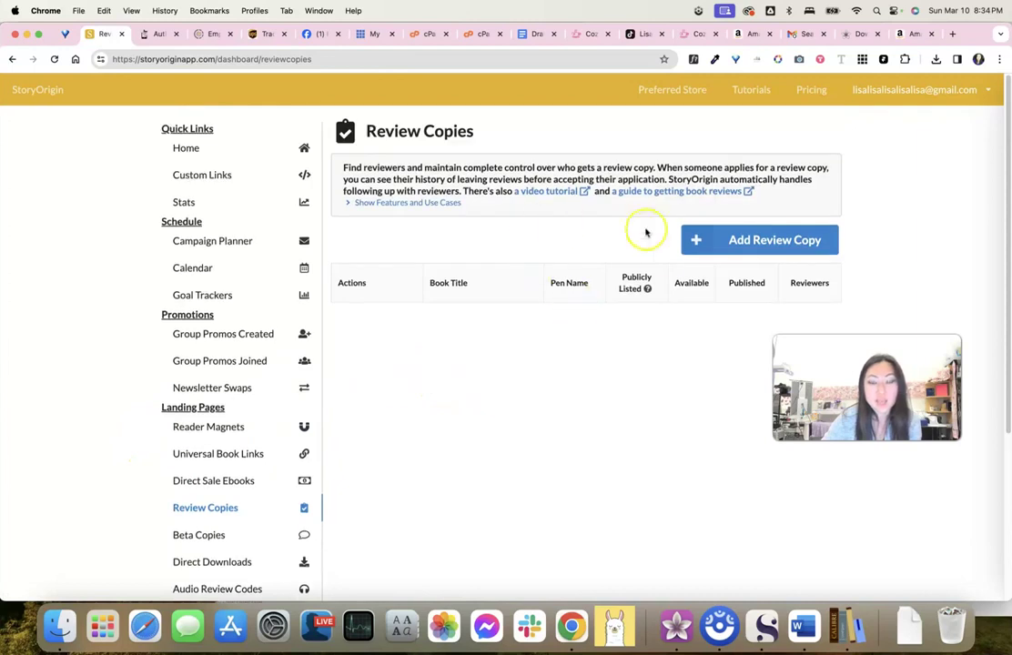
scroll(319, 482, down, 1)
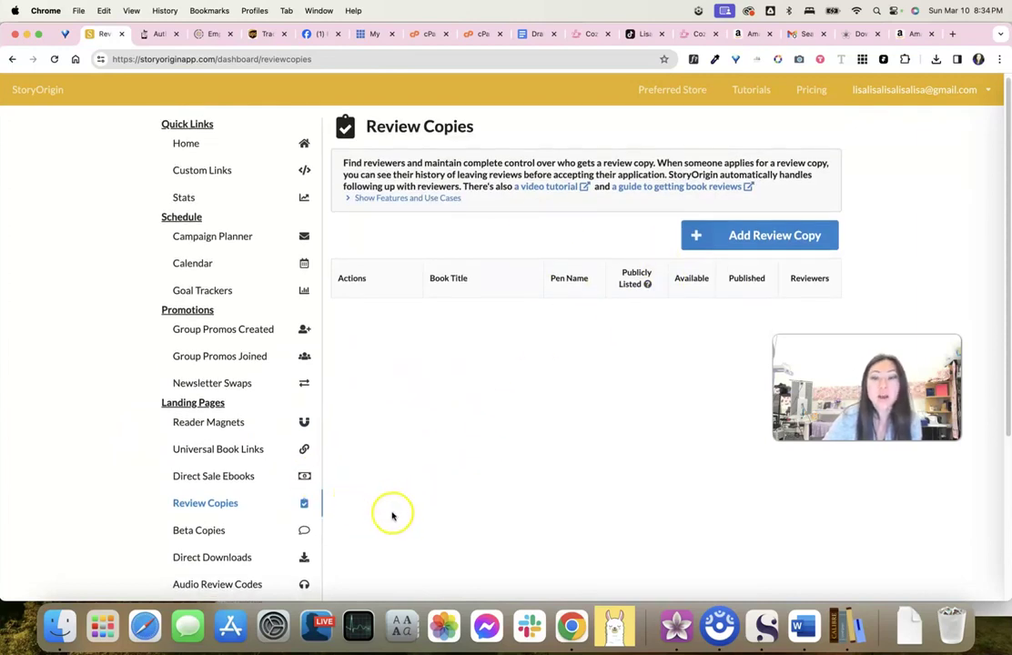
scroll(260, 534, down, 1)
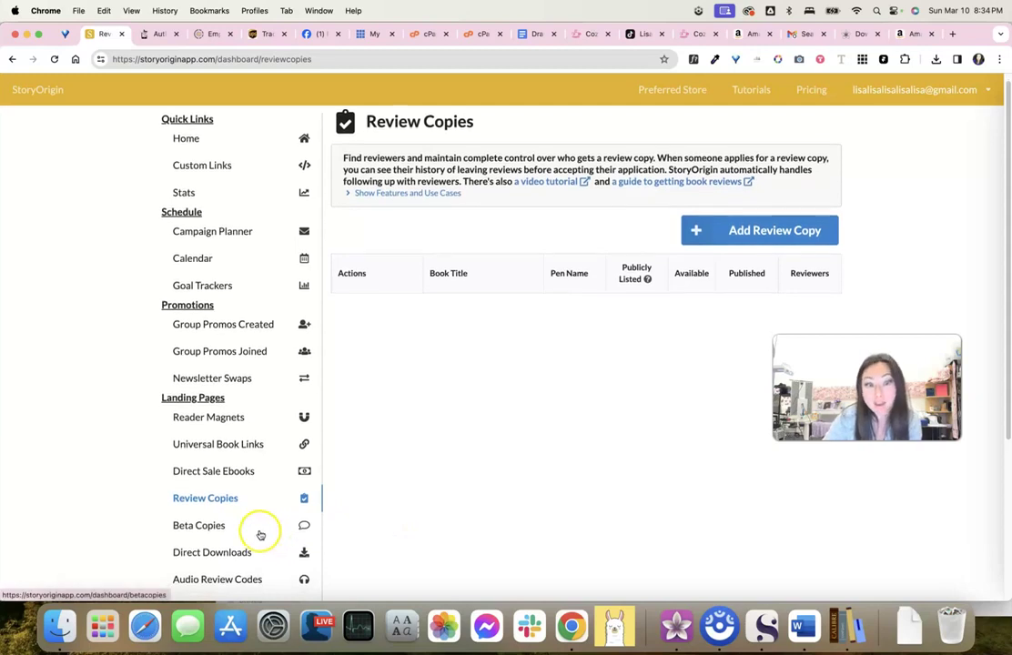
scroll(260, 534, down, 1)
Start a new beta copy titled "bonbons and Burglars" and assign it to the author's profile
click(219, 495)
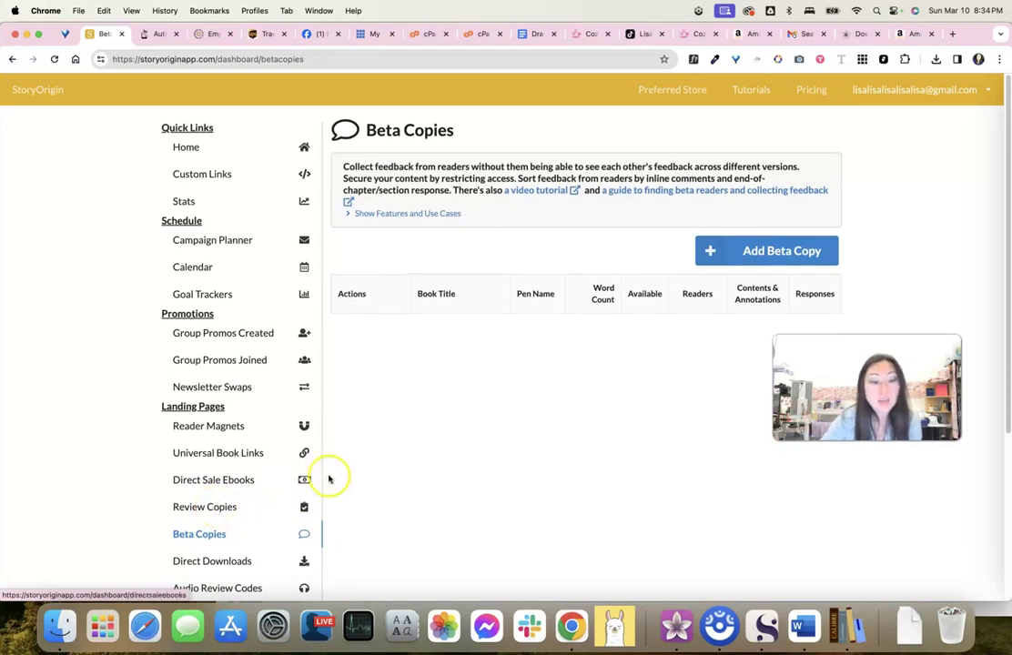
scroll(329, 475, down, 1)
click(757, 228)
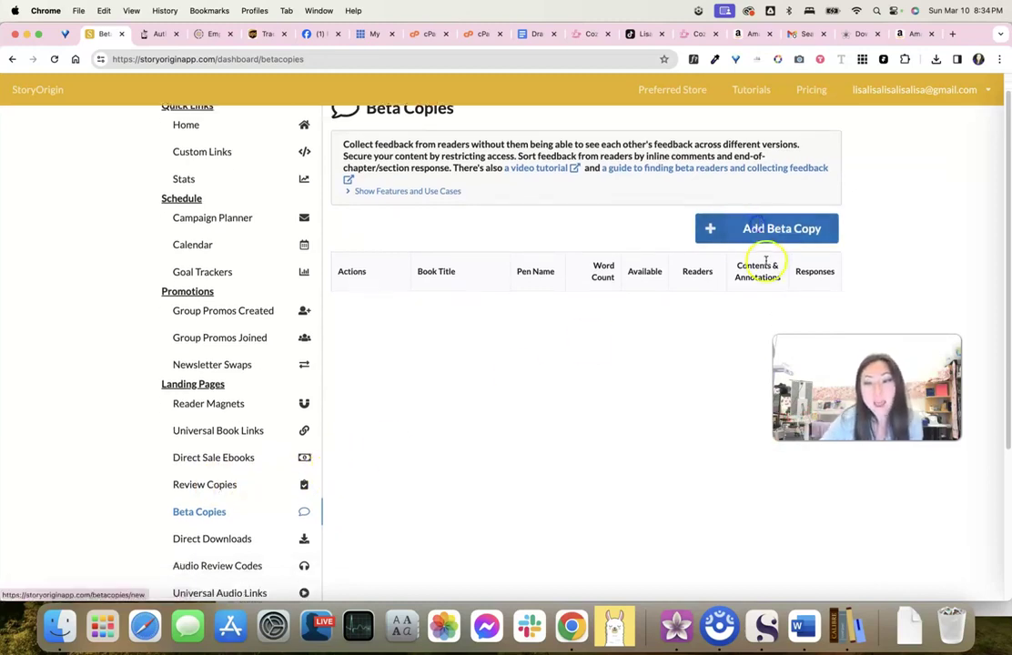
click(395, 246)
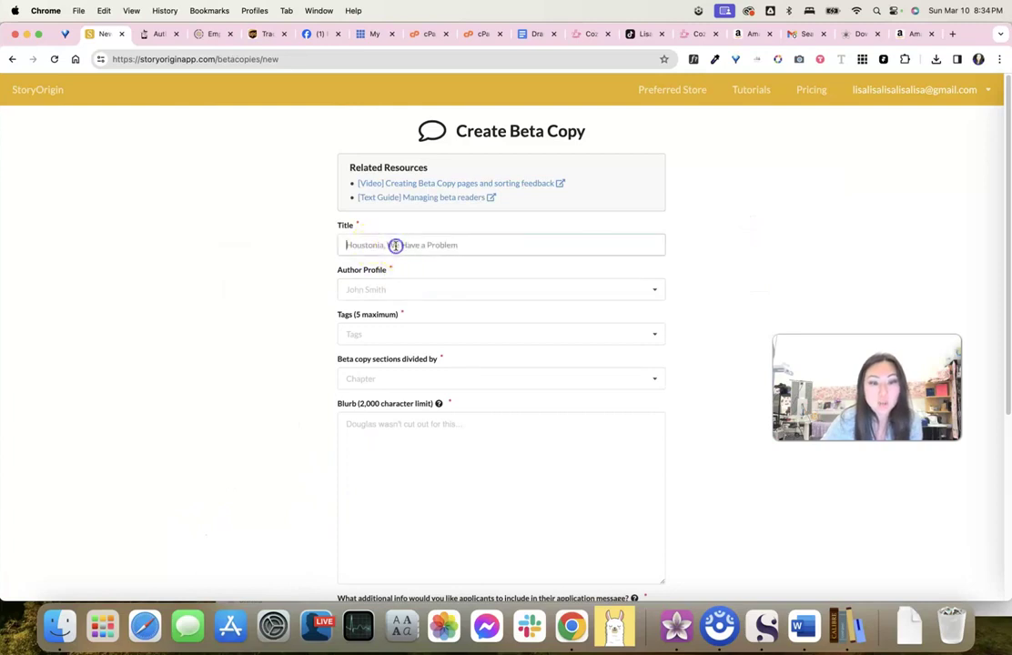
text(bonbons and Burg)
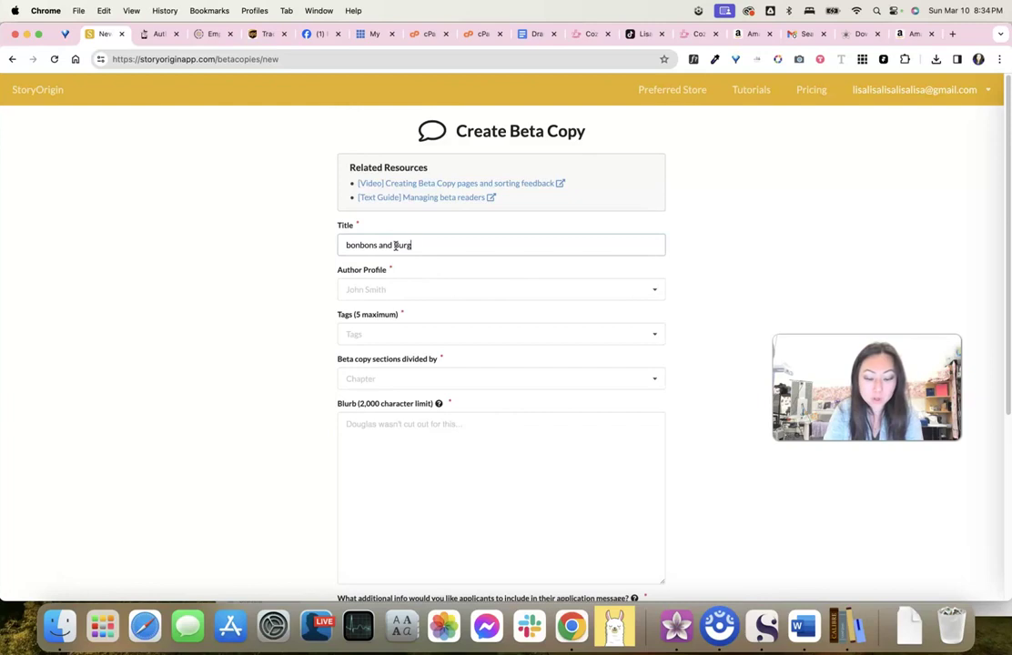
text(lars)
click(384, 288)
click(397, 314)
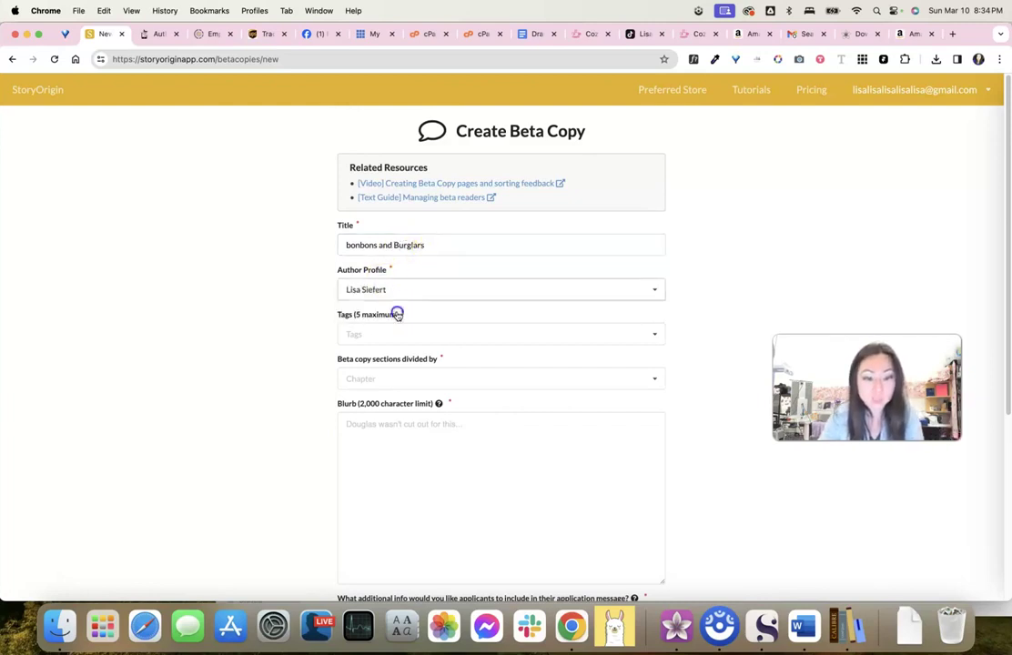
Tag the beta copy with Cozy, Mystery and Amateur Sleuth
click(386, 333)
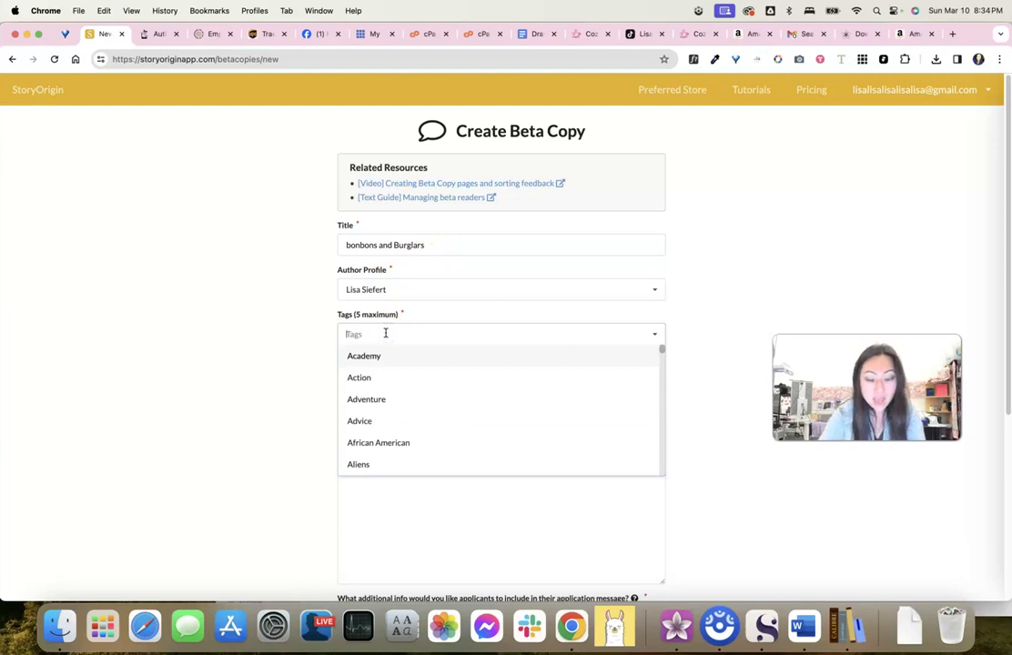
text(cozy)
click(393, 354)
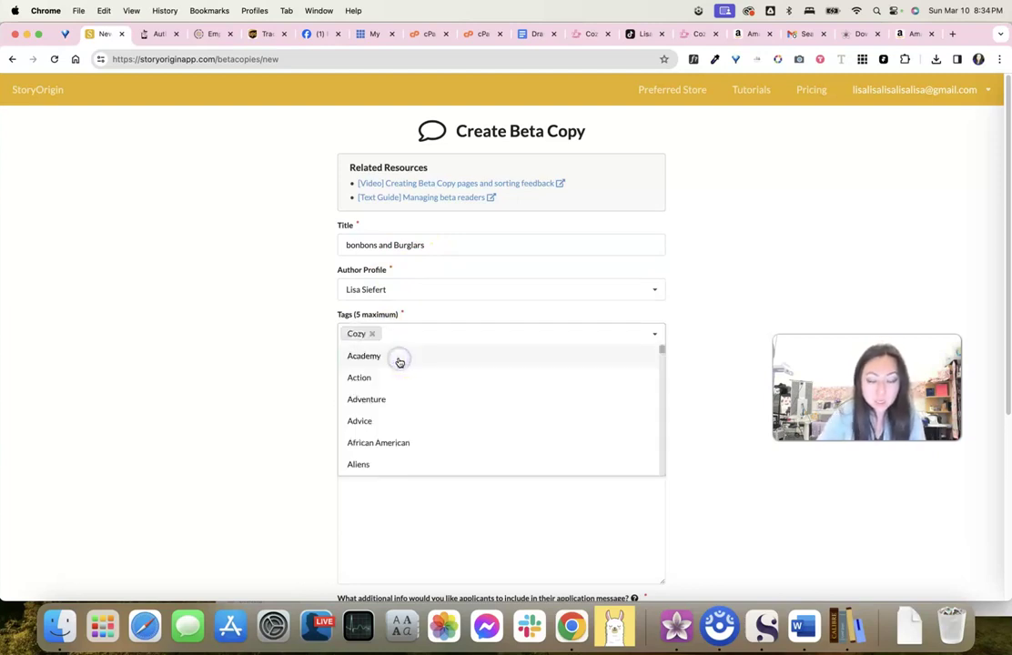
text(mystery)
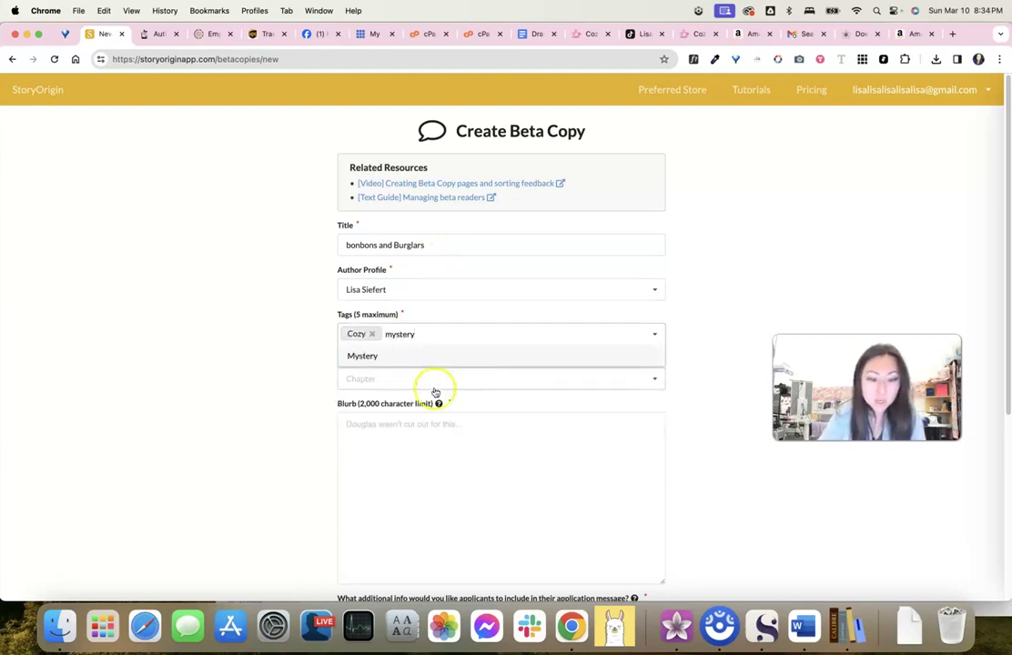
click(433, 358)
text(ama)
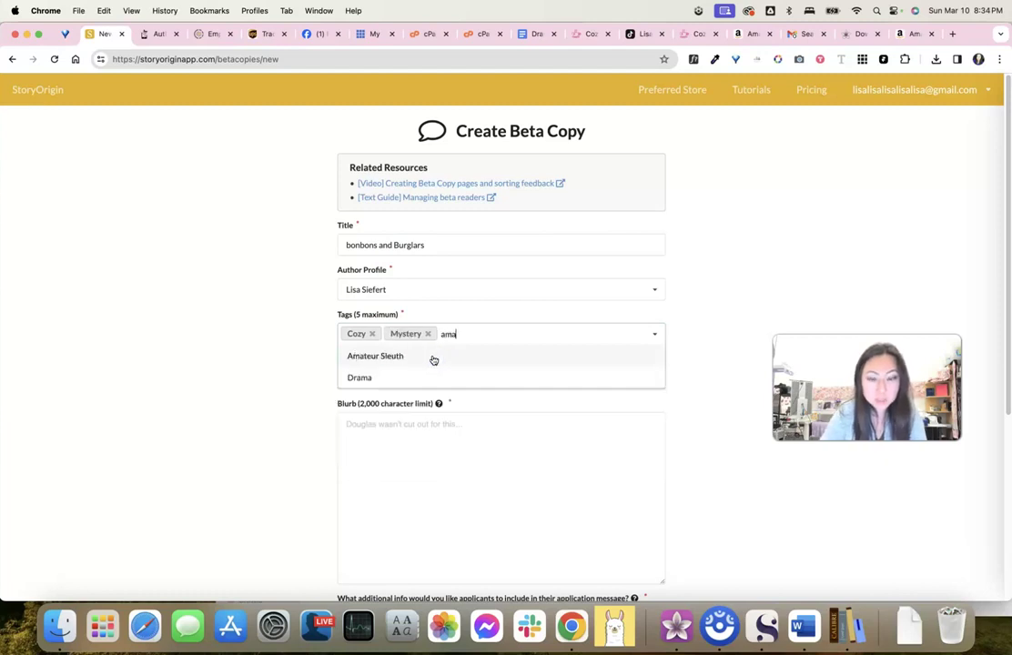
click(429, 356)
click(540, 529)
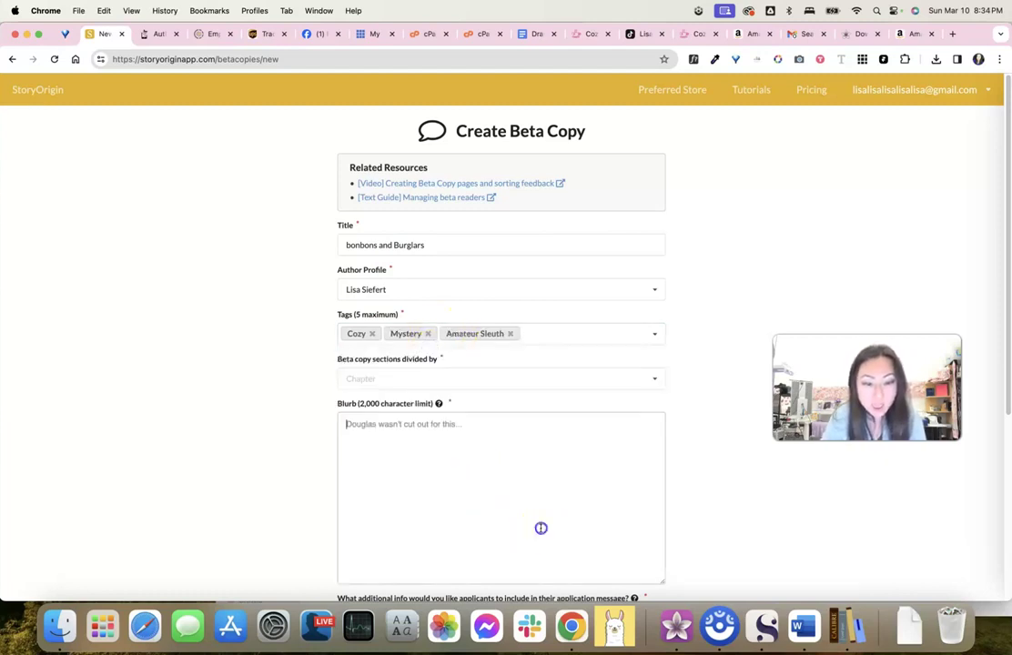
Divide the beta copy's sections by Chapter and enter the blurb "Book 4 in the Frosted series"
scroll(541, 441, down, 2)
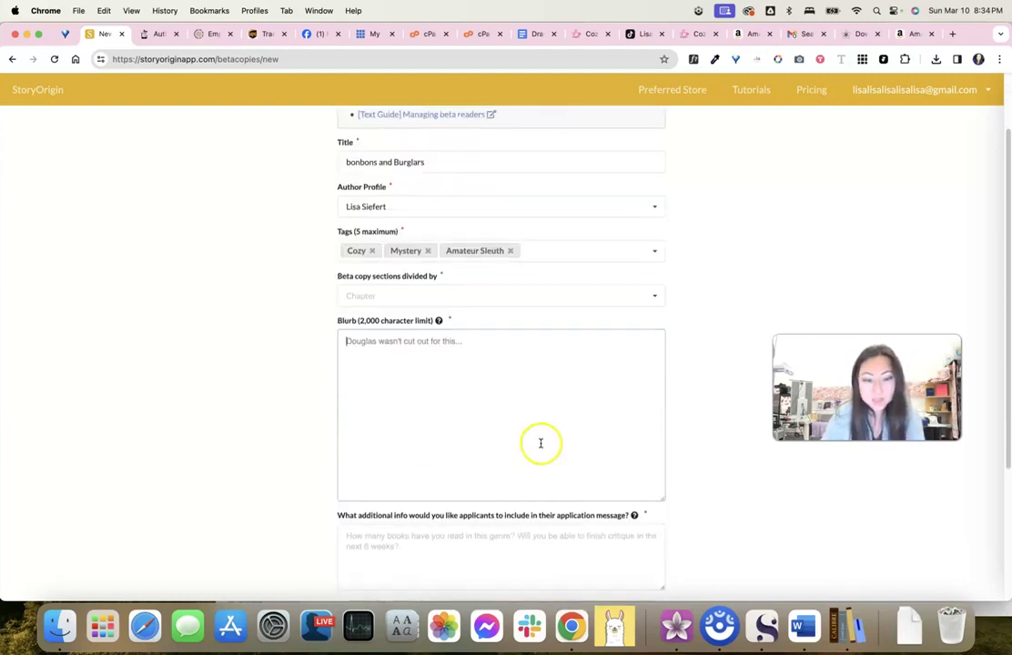
click(444, 295)
click(369, 317)
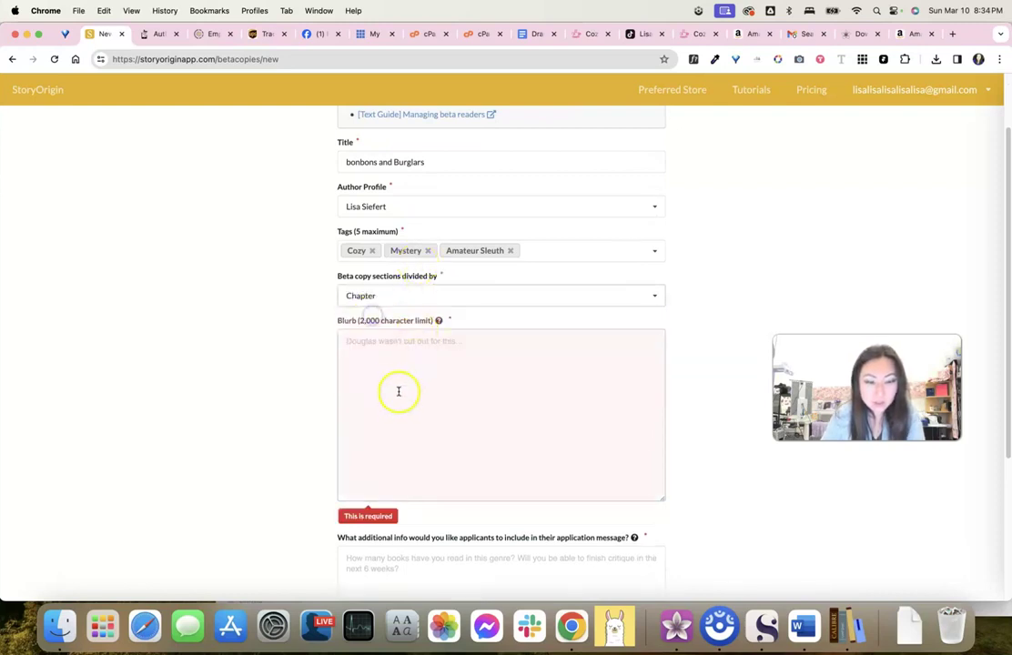
text(Book 4 in the Frosted series)
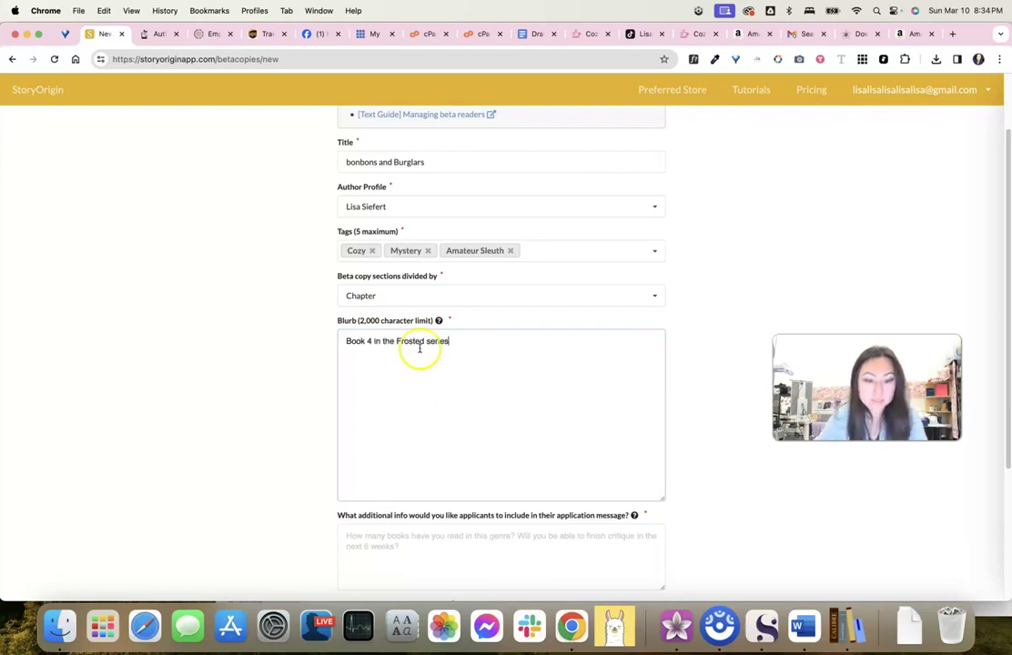
Enter "You must be an avid and active cozy mystery reader" as the additional info for applicants
scroll(420, 349, down, 4)
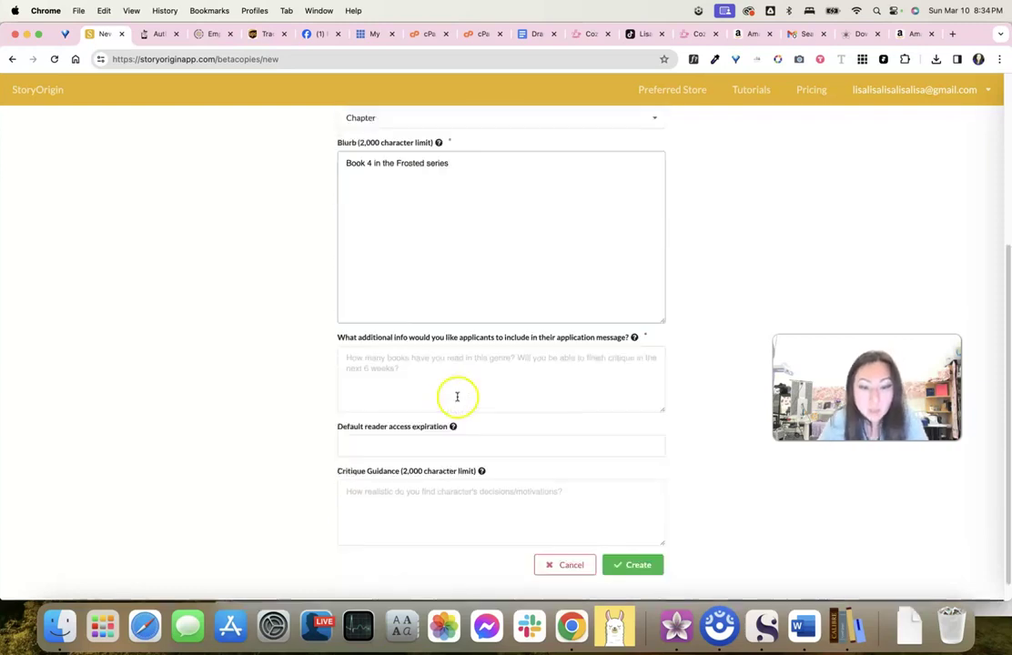
click(436, 364)
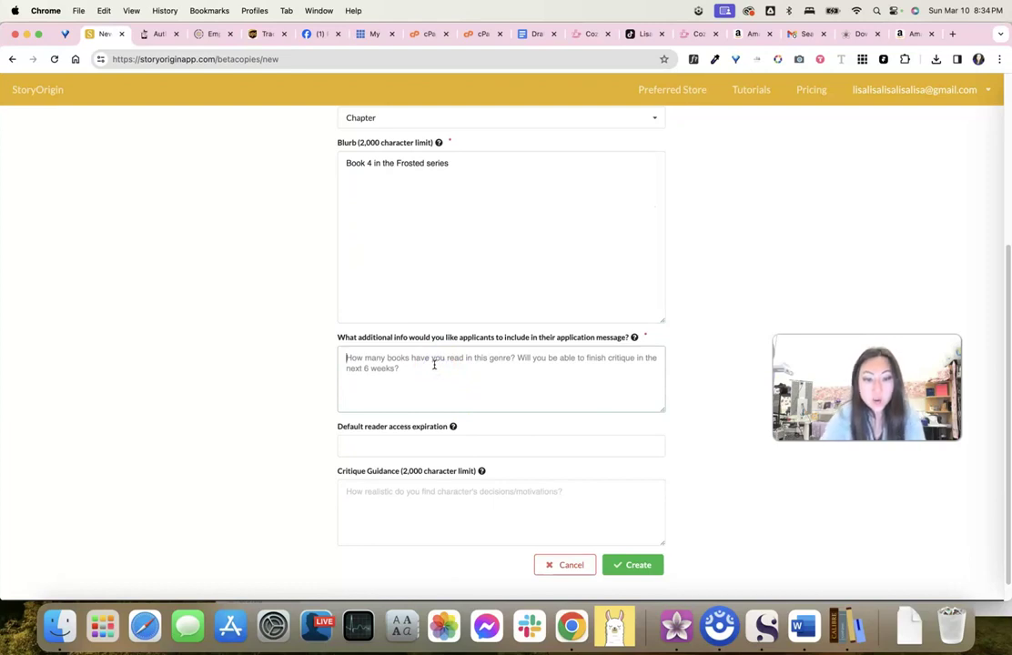
text(You)
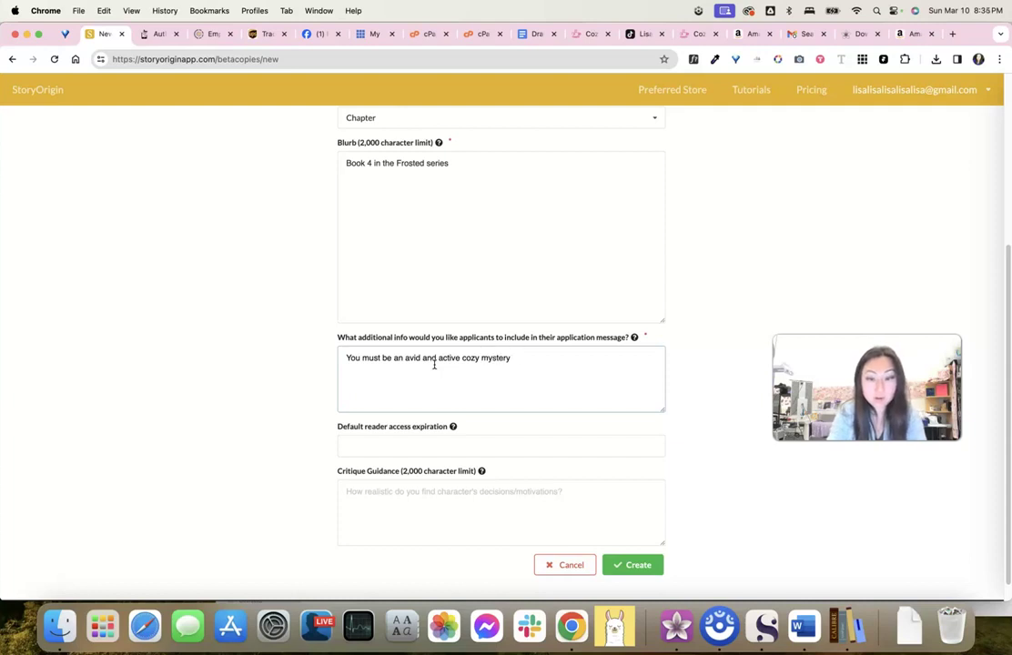
Set the default reader access expiration to April 10th, 2024 at 12:00 AM
scroll(401, 425, down, 1)
click(425, 423)
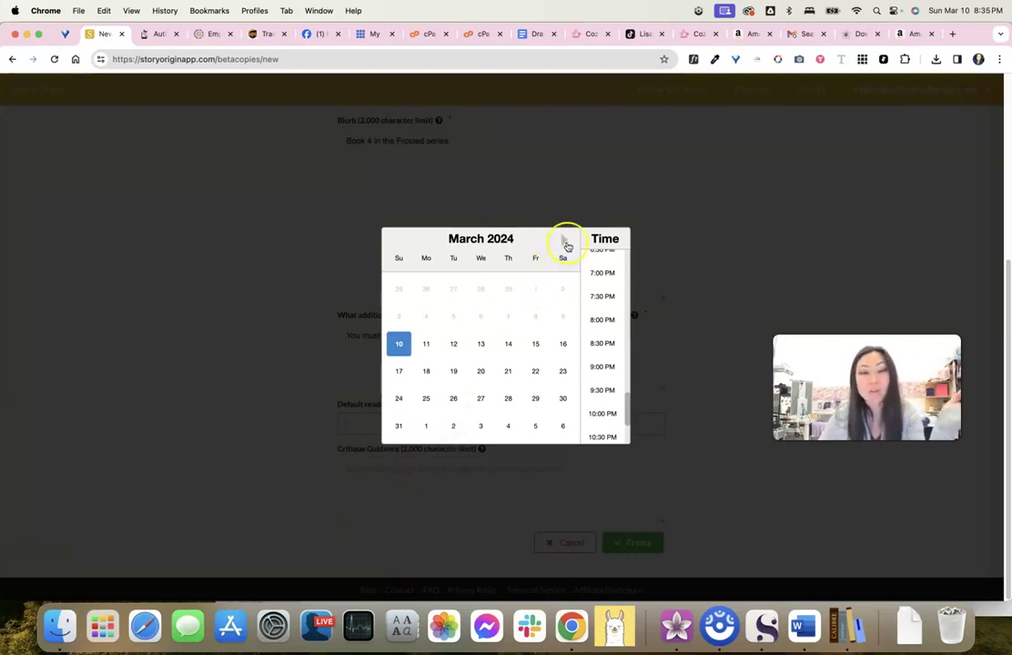
click(564, 242)
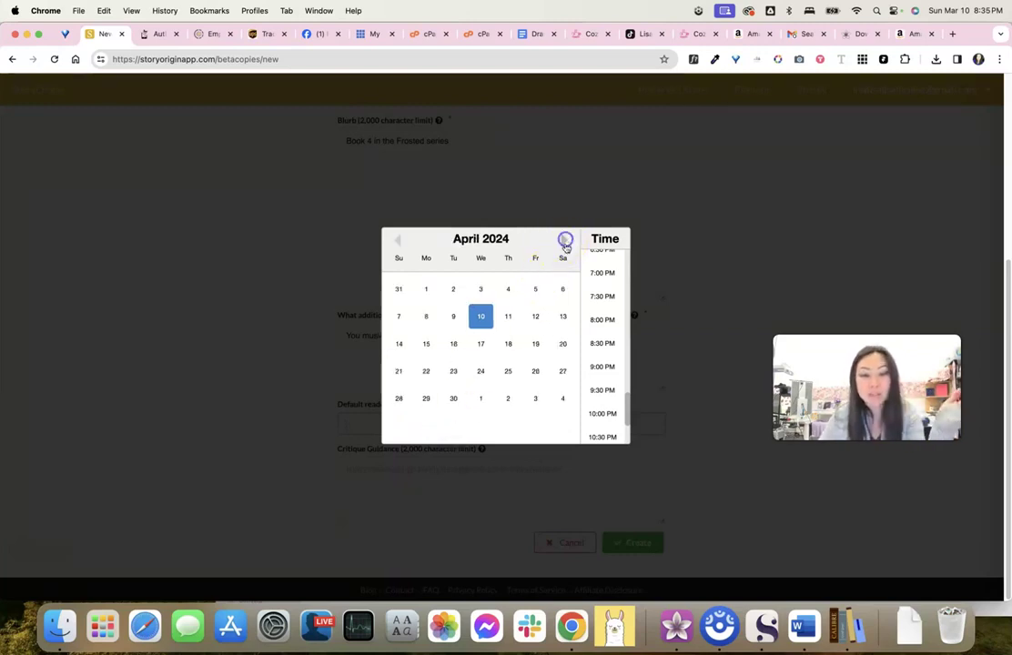
click(482, 319)
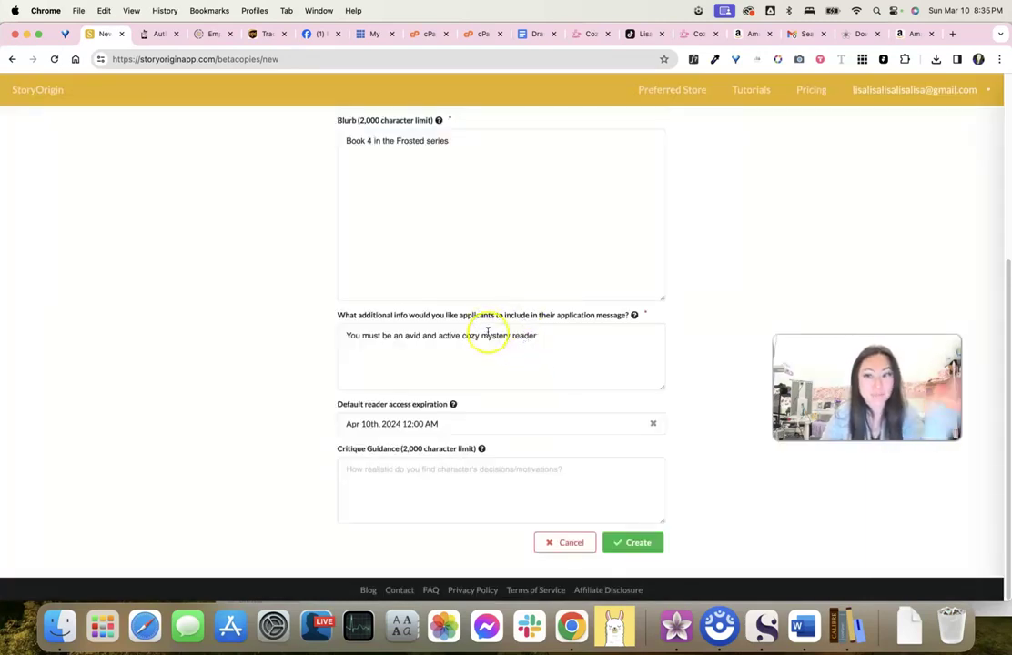
Set the default reader access expiration to March 29th, 2024 at 12:00 AM
click(434, 423)
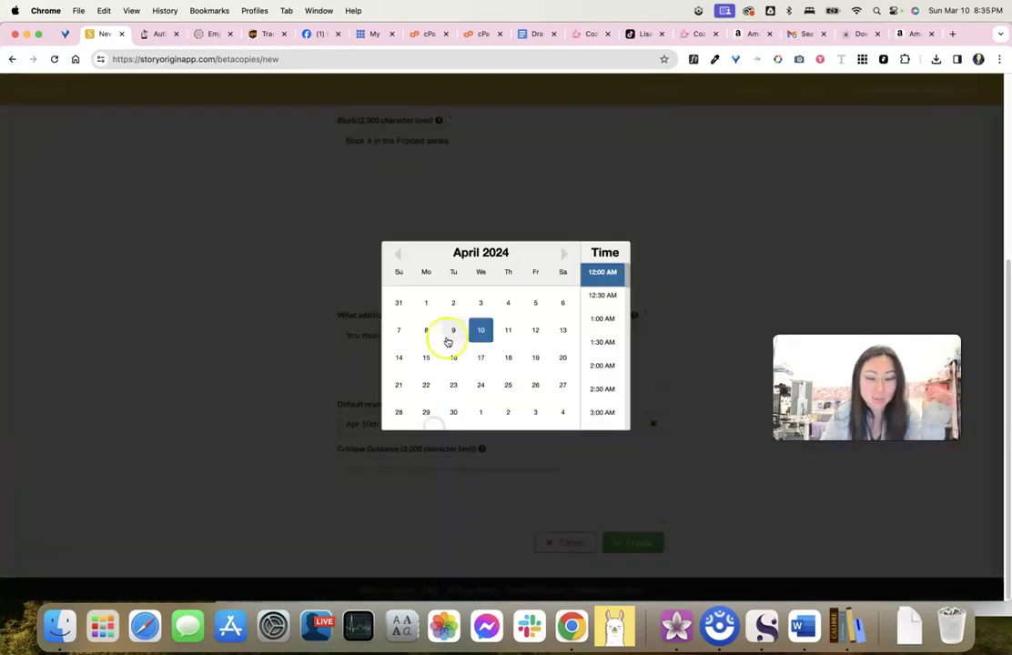
click(395, 256)
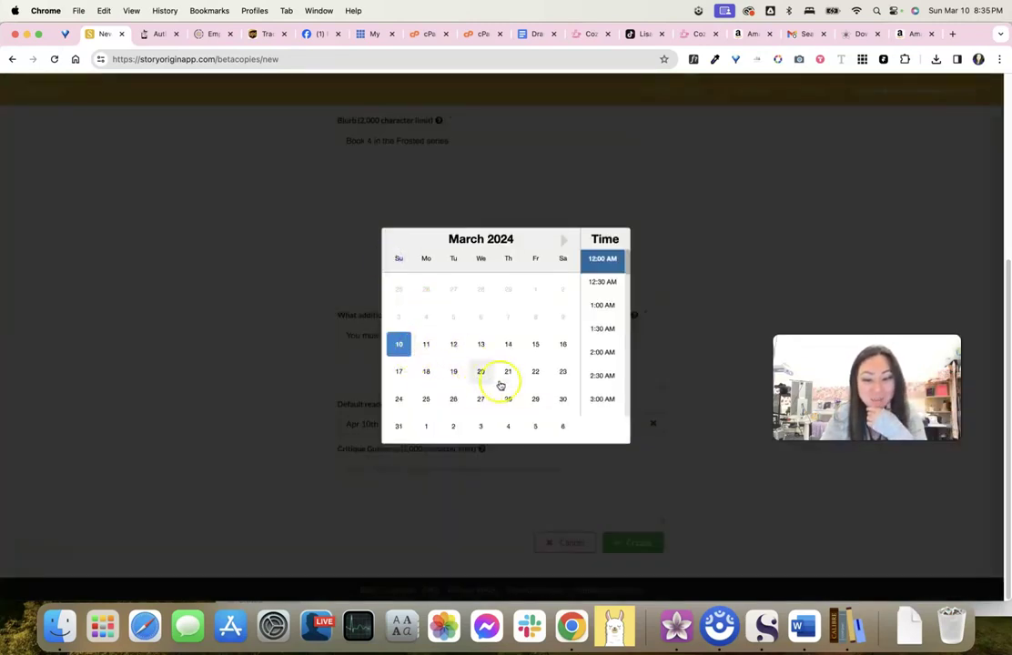
click(536, 399)
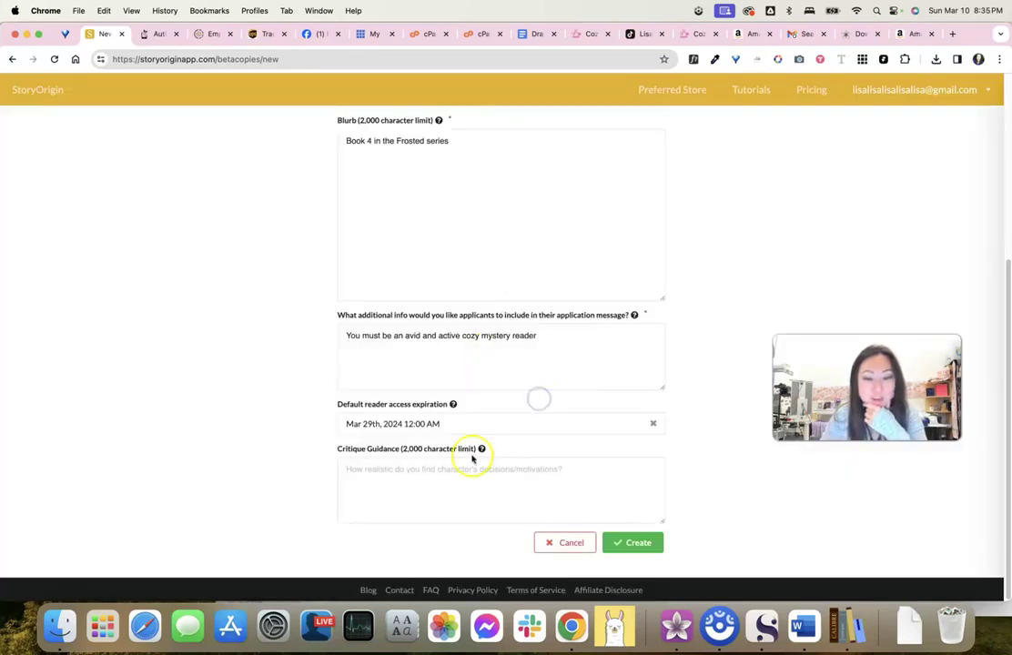
Enter critique guidance questions about missing books 1-3, interest in the characters and wandering from boredom, and create the beta copy
click(399, 467)
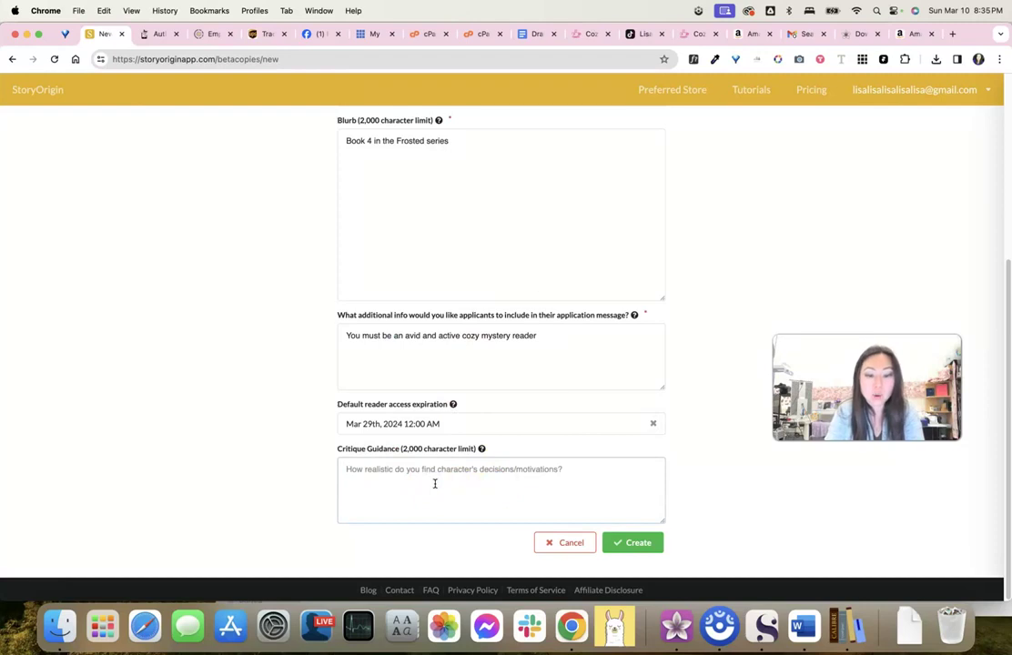
text(D)
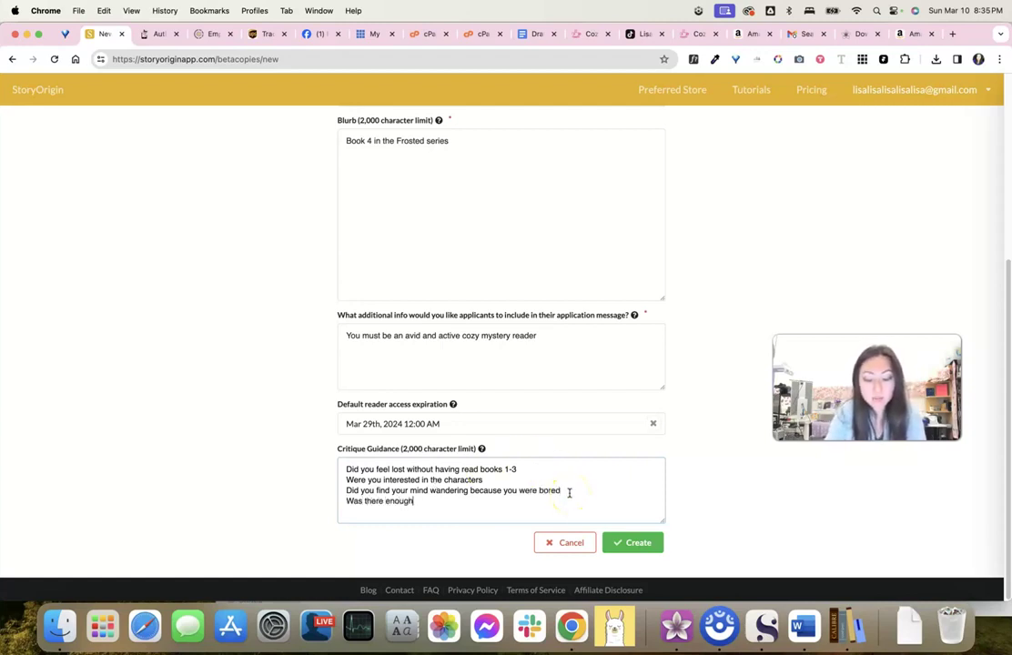
click(642, 543)
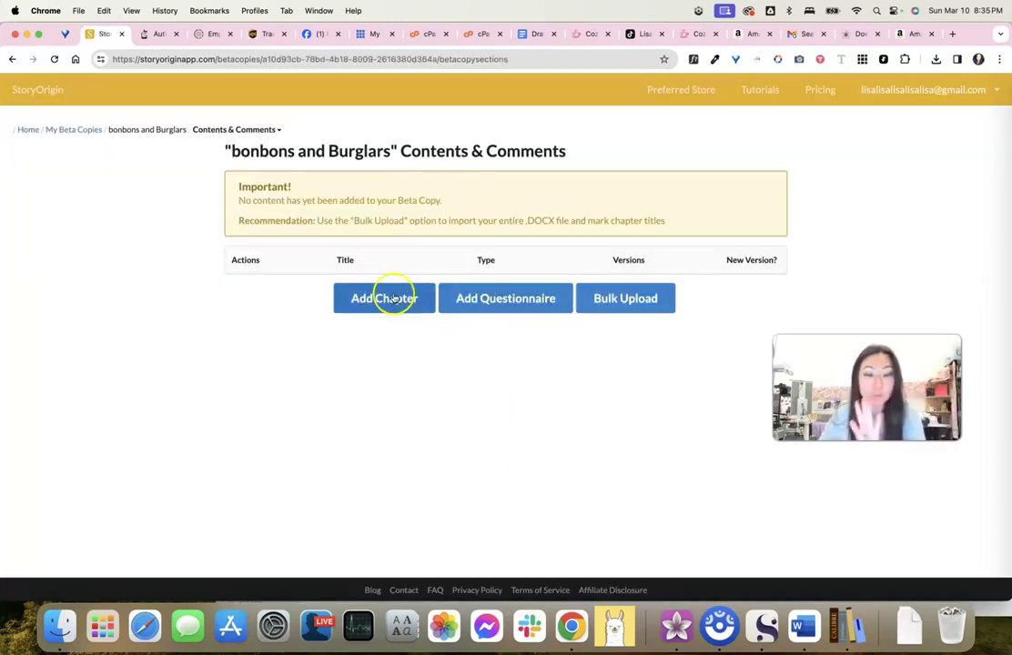
Bulk upload the manuscript's DOCX file from the Downloads folder into the beta copy's multiple-chapter content
click(626, 302)
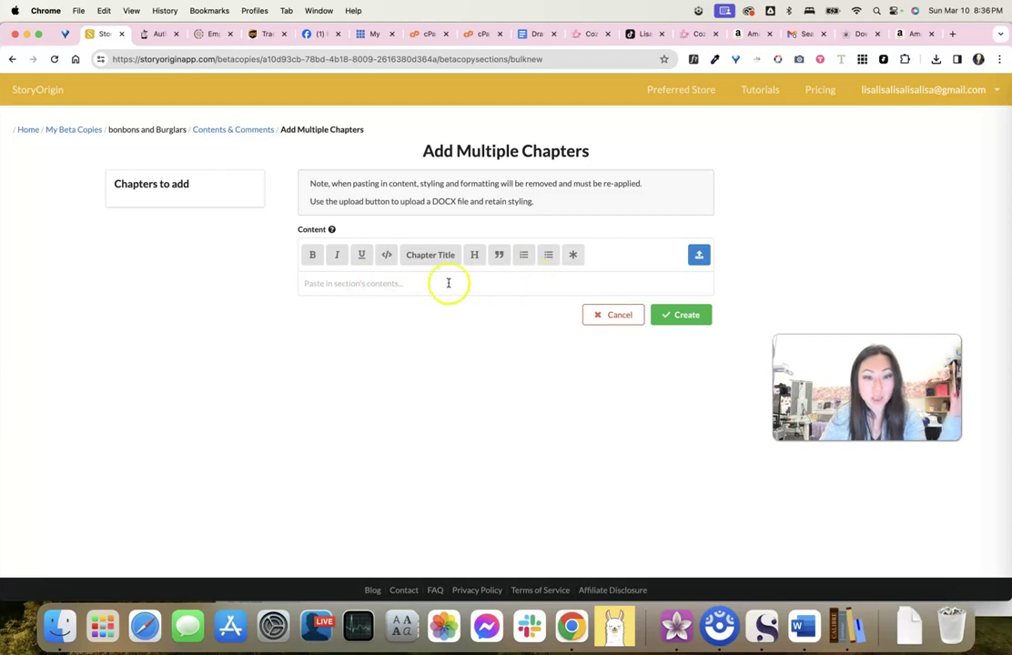
click(698, 256)
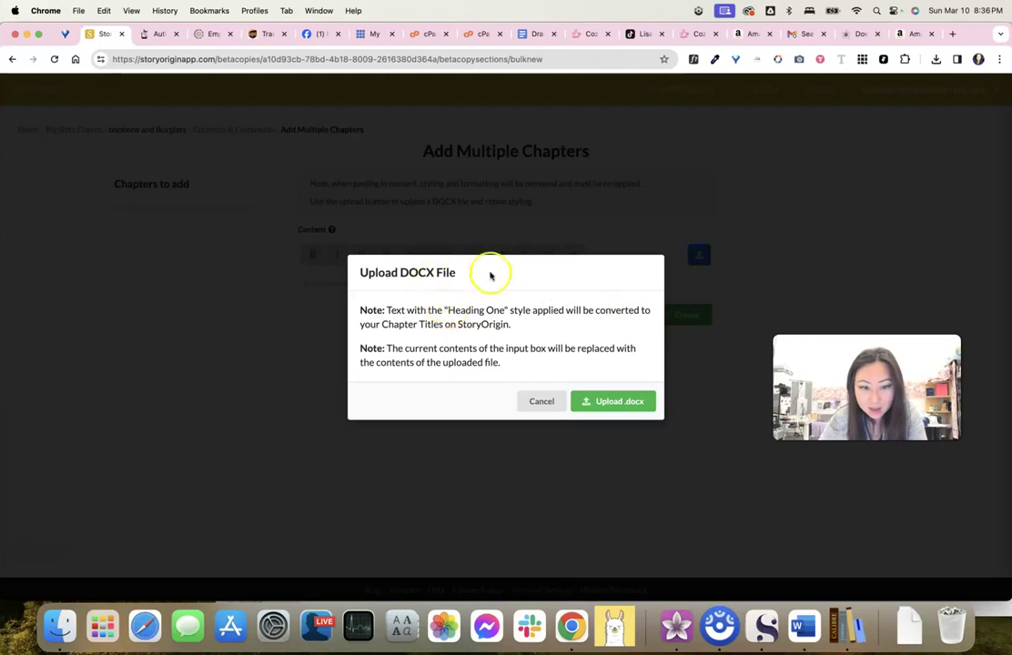
click(538, 402)
click(535, 37)
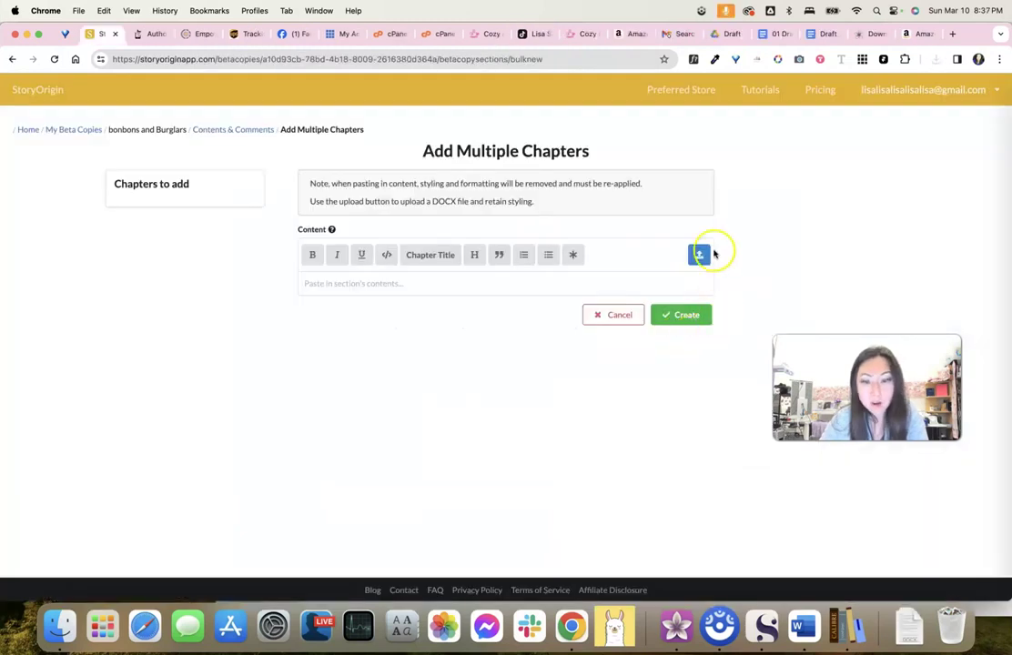
click(700, 256)
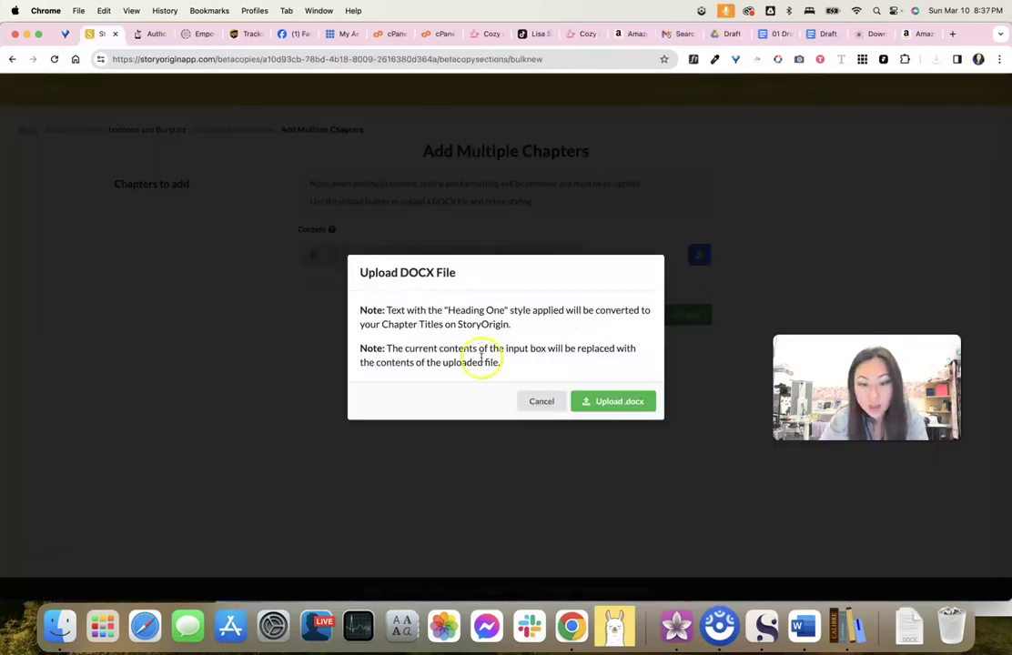
click(624, 402)
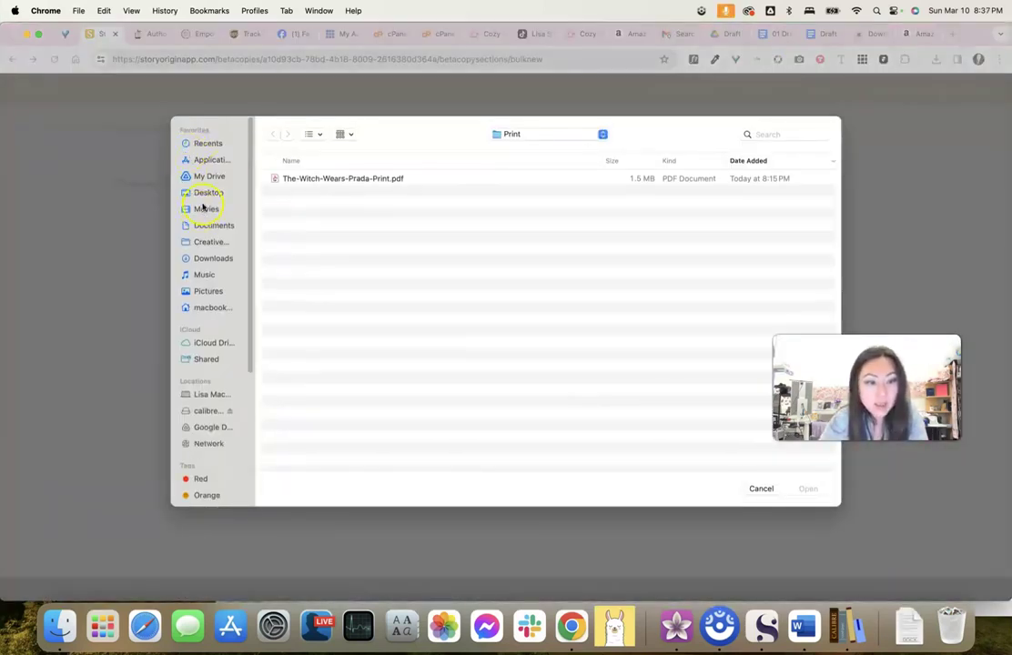
click(207, 262)
double_click(304, 173)
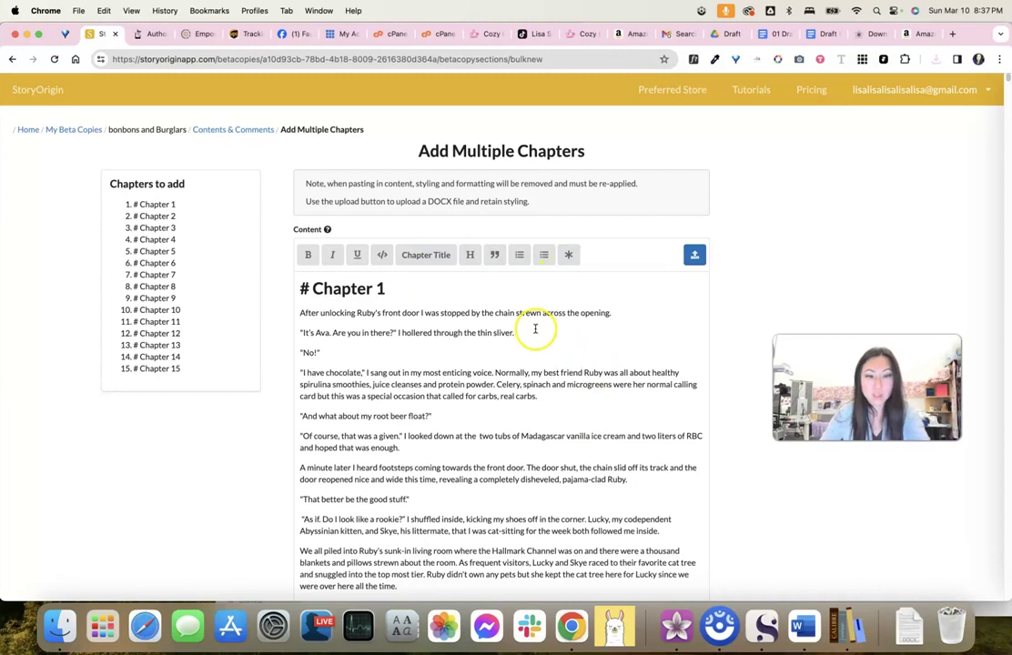
Toggle the Chapter Title style off and back on for the "# Chapter 1" heading
drag(407, 289, 268, 277)
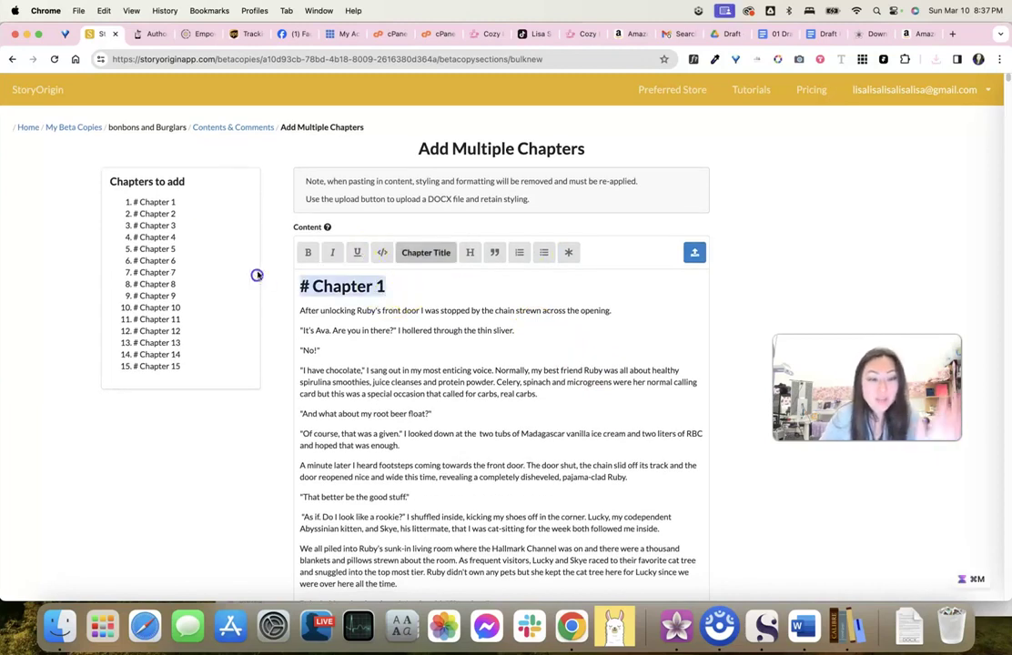
click(433, 252)
click(418, 256)
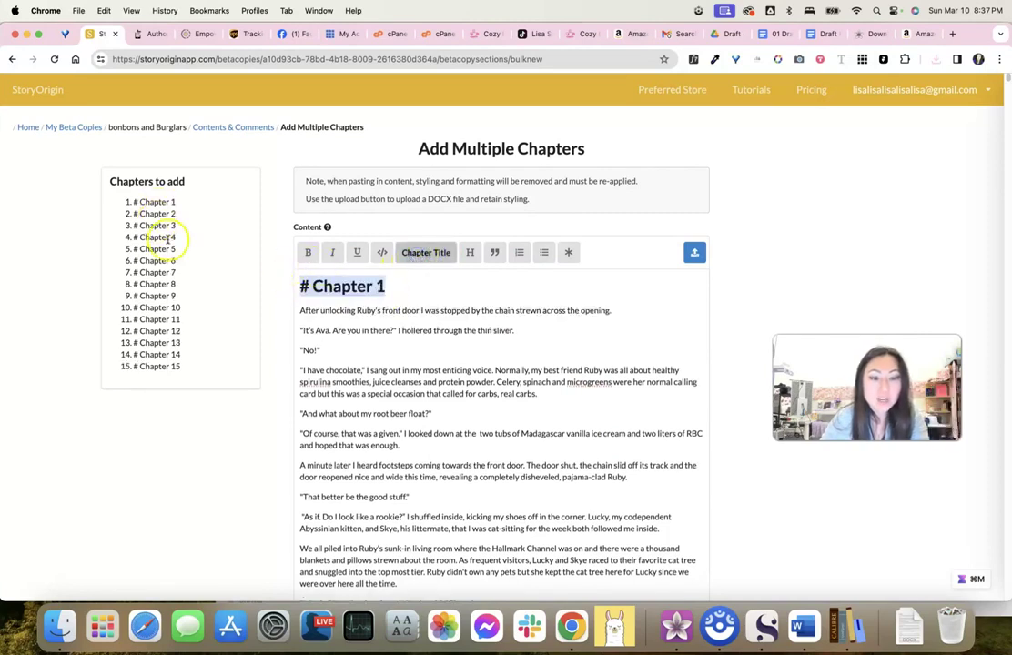
Check the uploaded manuscript through to Chapter 15 and create all its chapters in the beta copy
scroll(167, 238, down, 1)
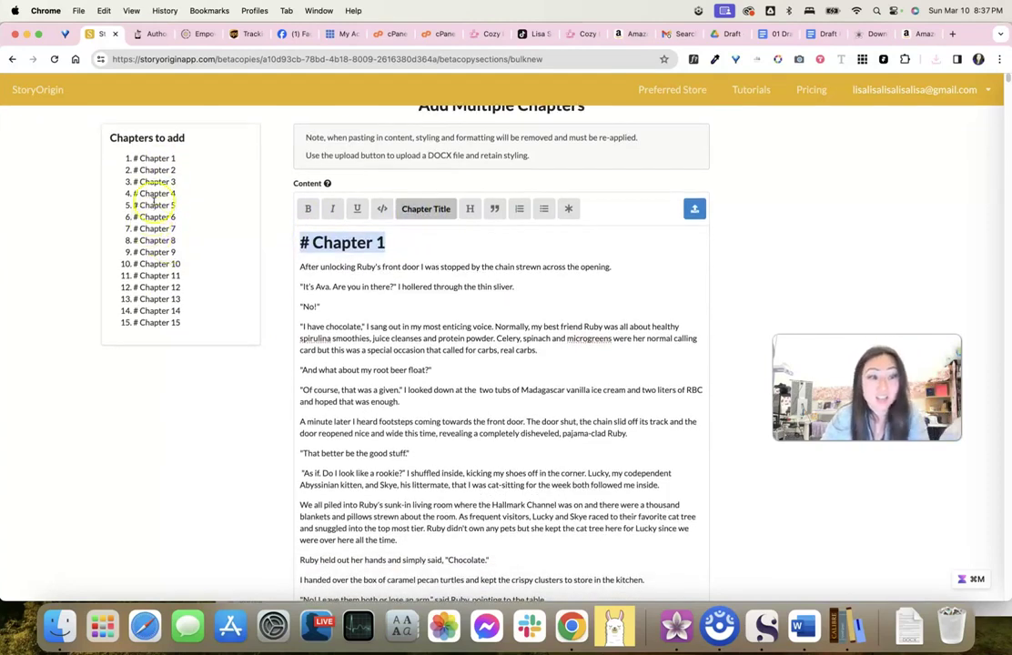
scroll(687, 528, down, 15)
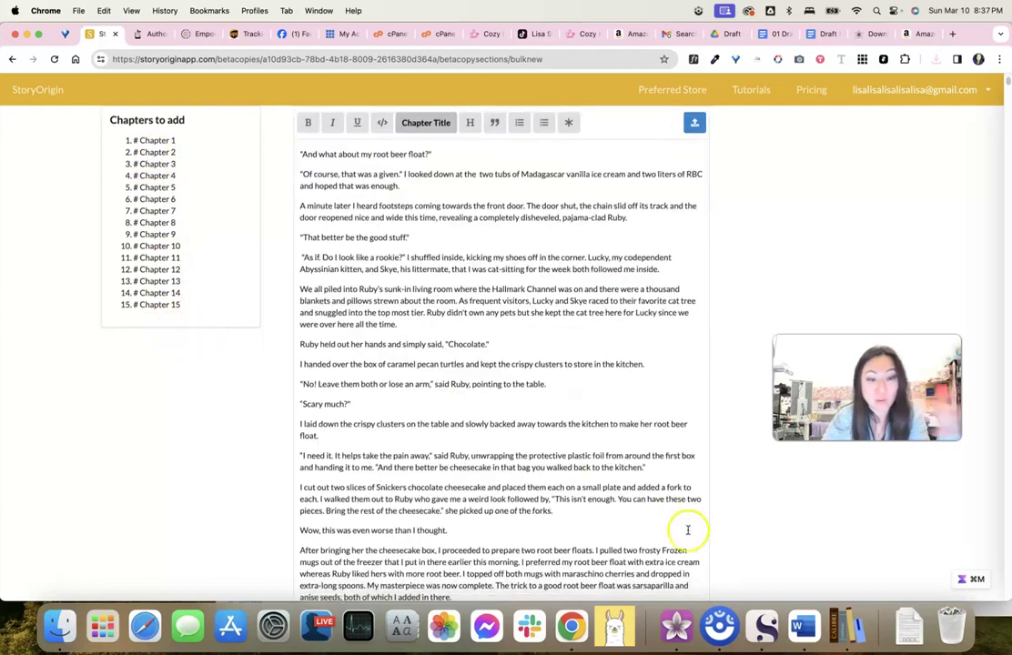
scroll(742, 471, up, 15)
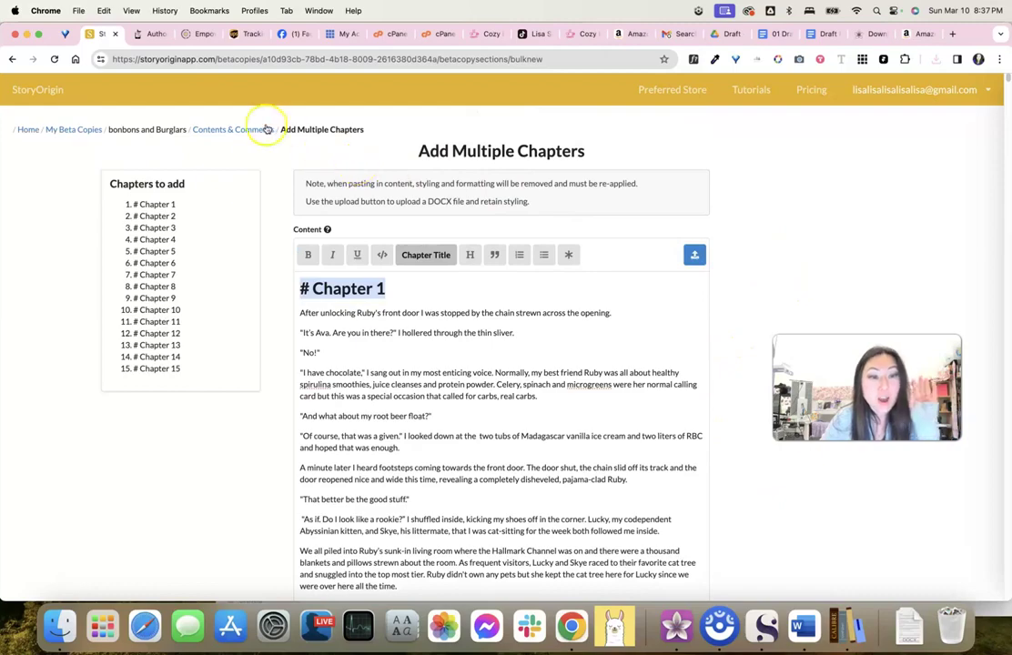
scroll(741, 441, down, 10)
scroll(742, 441, down, 10)
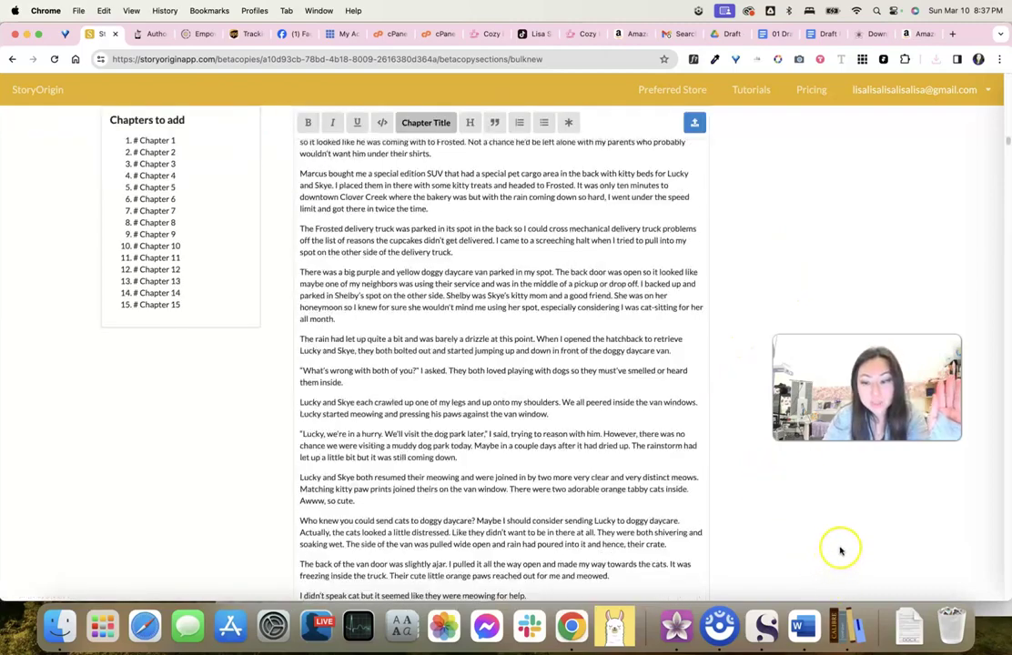
drag(1007, 186, 1001, 583)
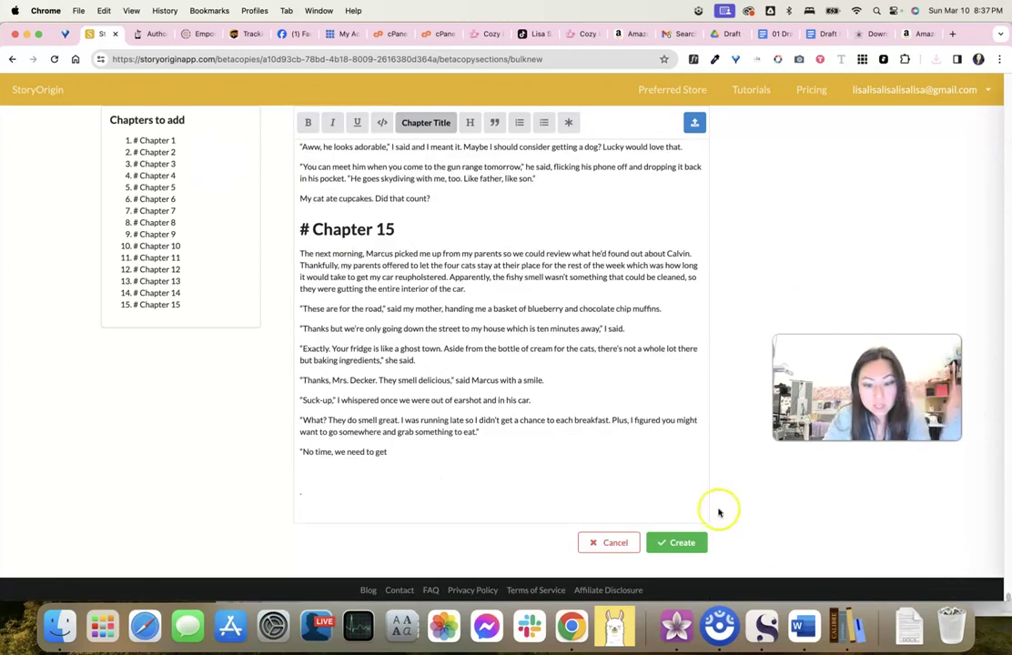
click(678, 546)
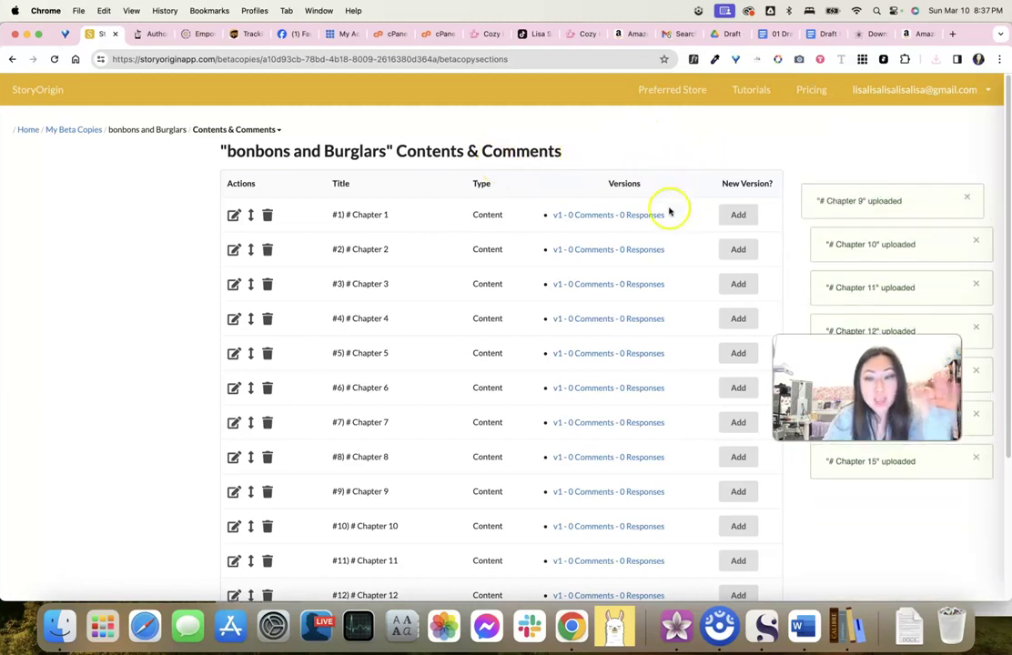
Start a questionnaire for the beta copy titled "Beginning Thoughts for Chapter 1-3"
scroll(821, 555, down, 5)
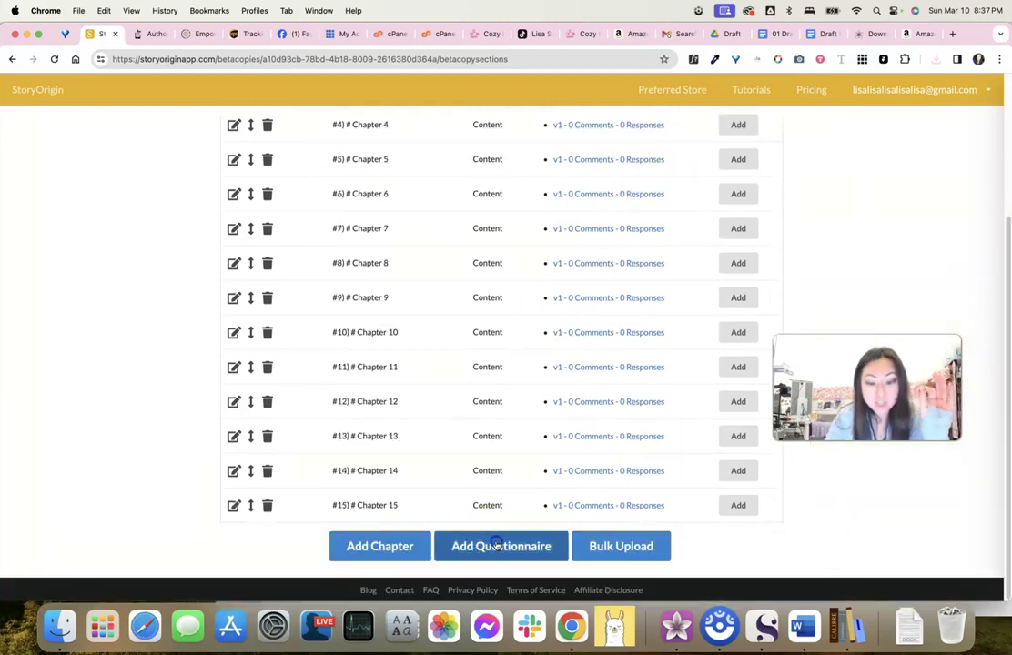
click(474, 546)
click(379, 238)
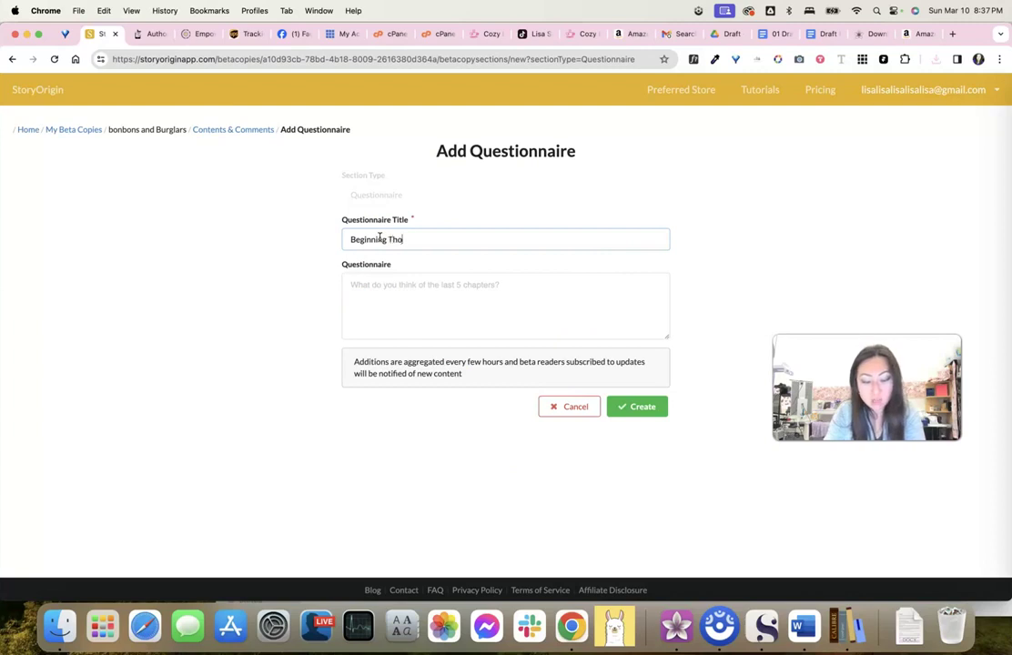
click(397, 234)
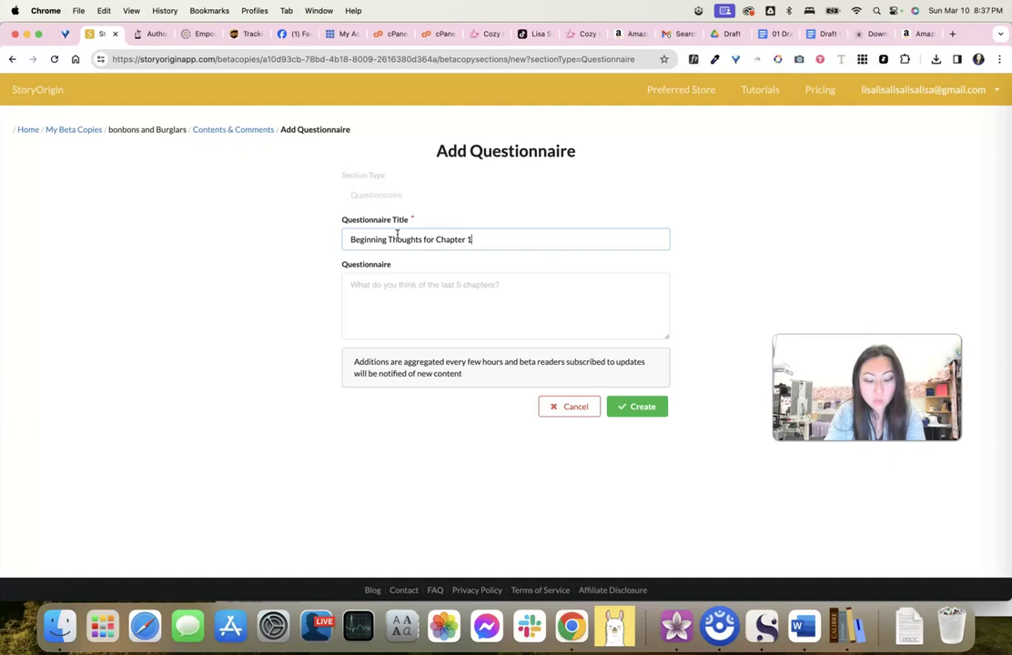
Ask "Were you intrigued by the mystery", "Did you find the characters compelling enough to continue" and whether readers were bored, and create the questionnaire
click(368, 278)
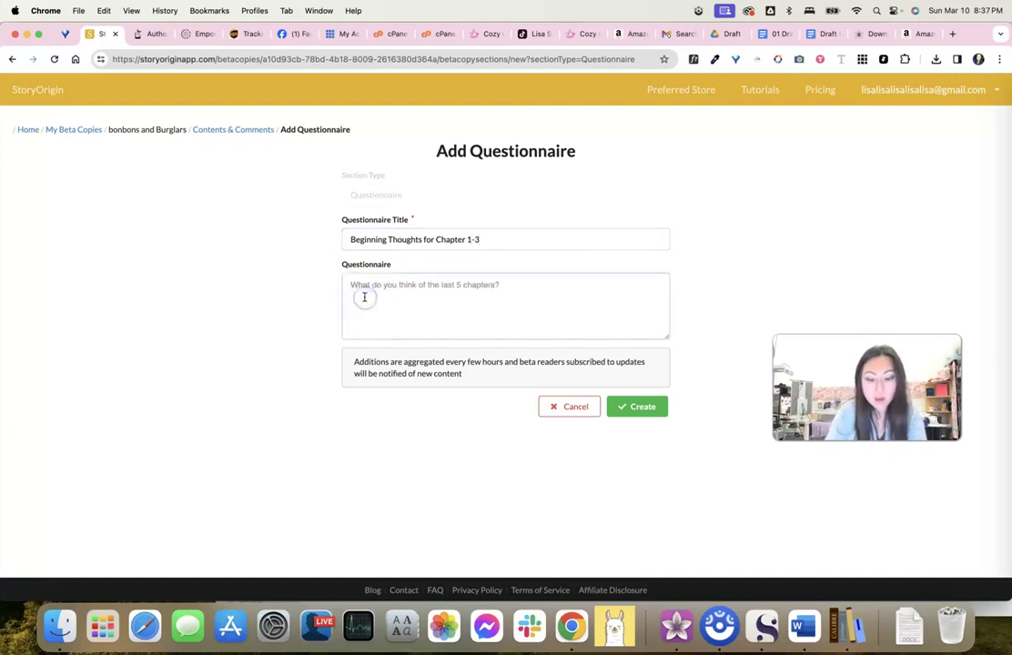
text(Were you bored a)
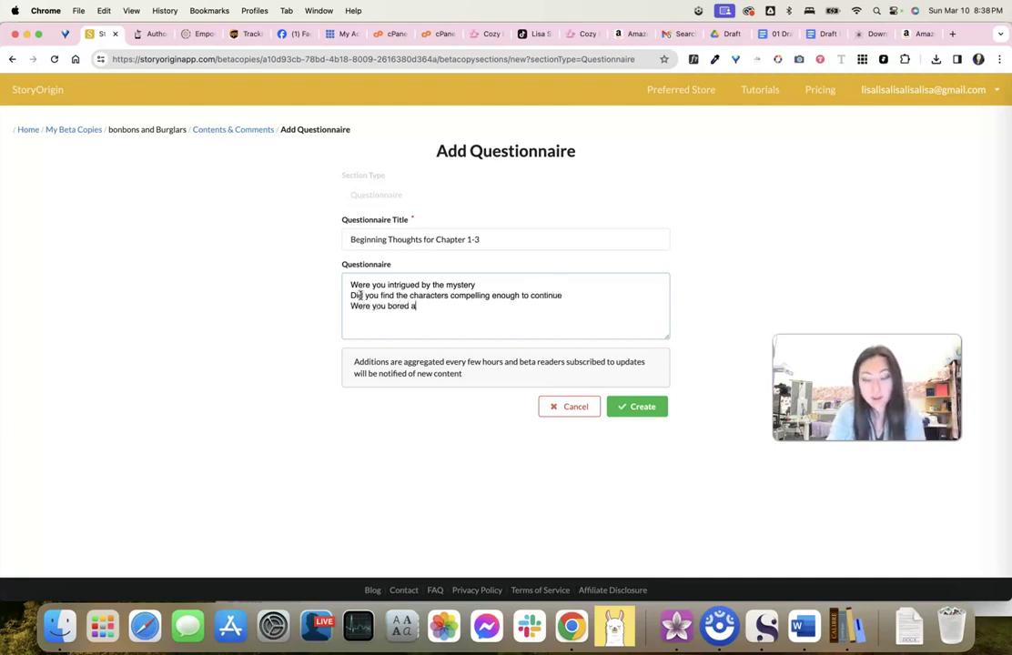
click(639, 406)
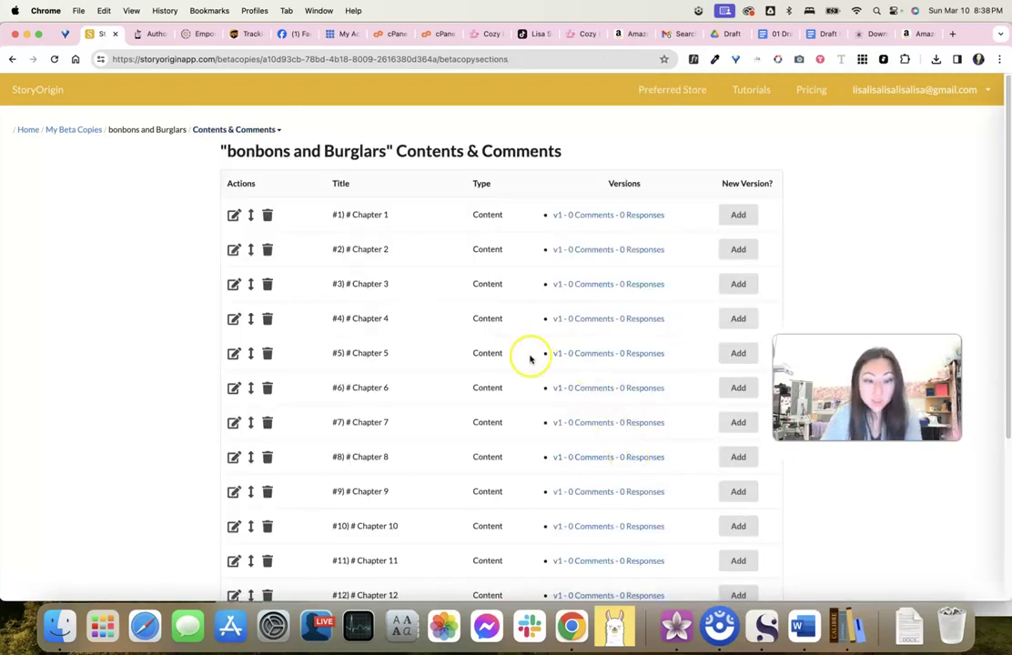
Move the "Beginning Thoughts for Chapter 1-3" questionnaire to section number 4, directly after Chapter 3
scroll(526, 358, down, 5)
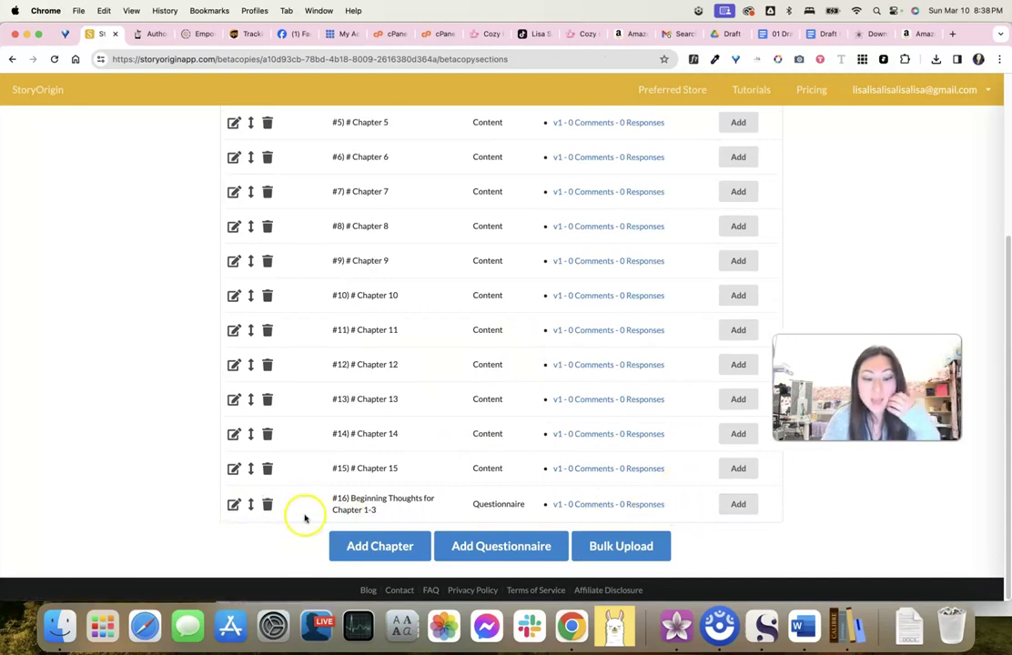
click(252, 504)
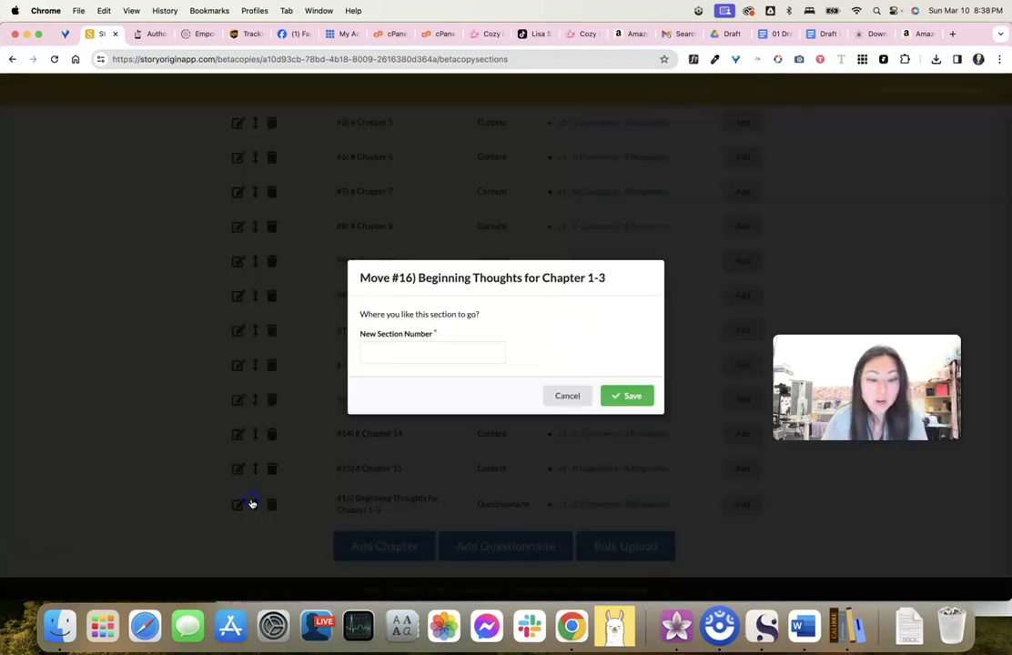
click(448, 357)
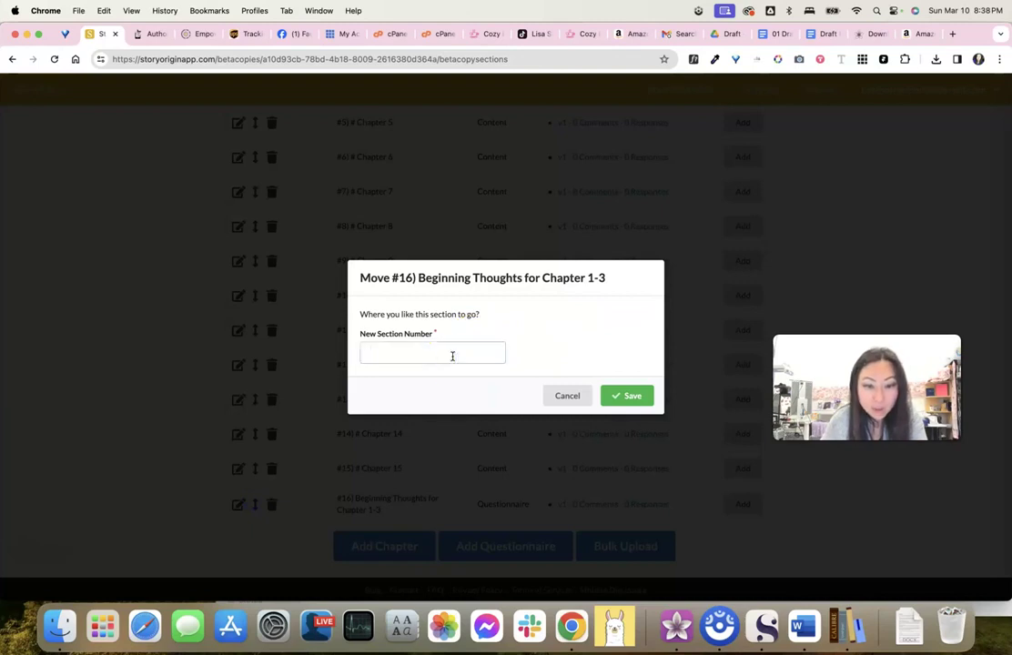
click(622, 396)
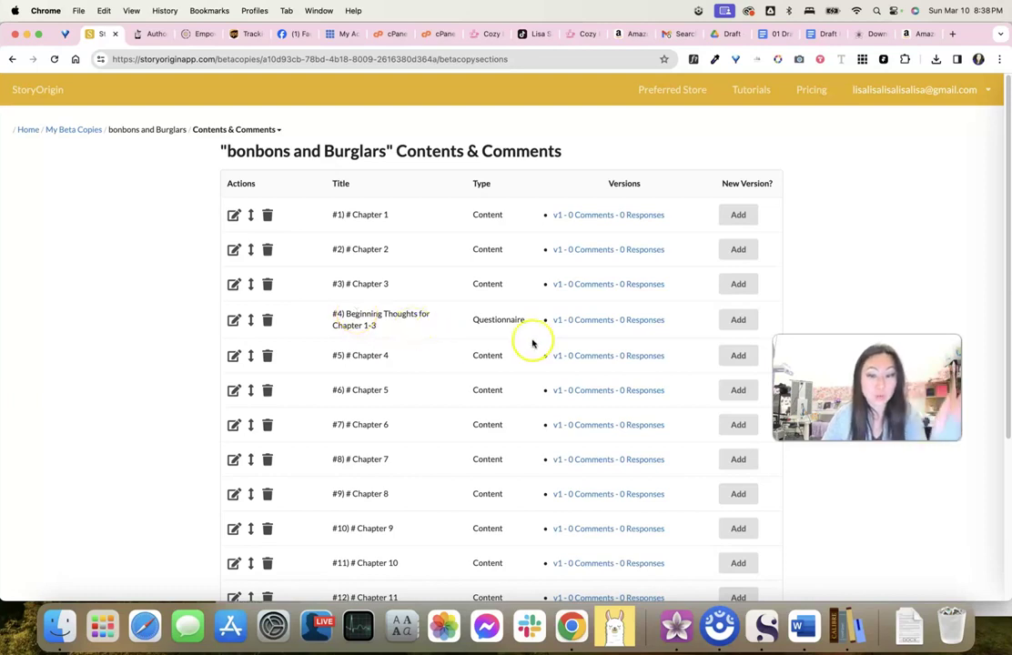
scroll(535, 326, down, 1)
scroll(571, 305, down, 3)
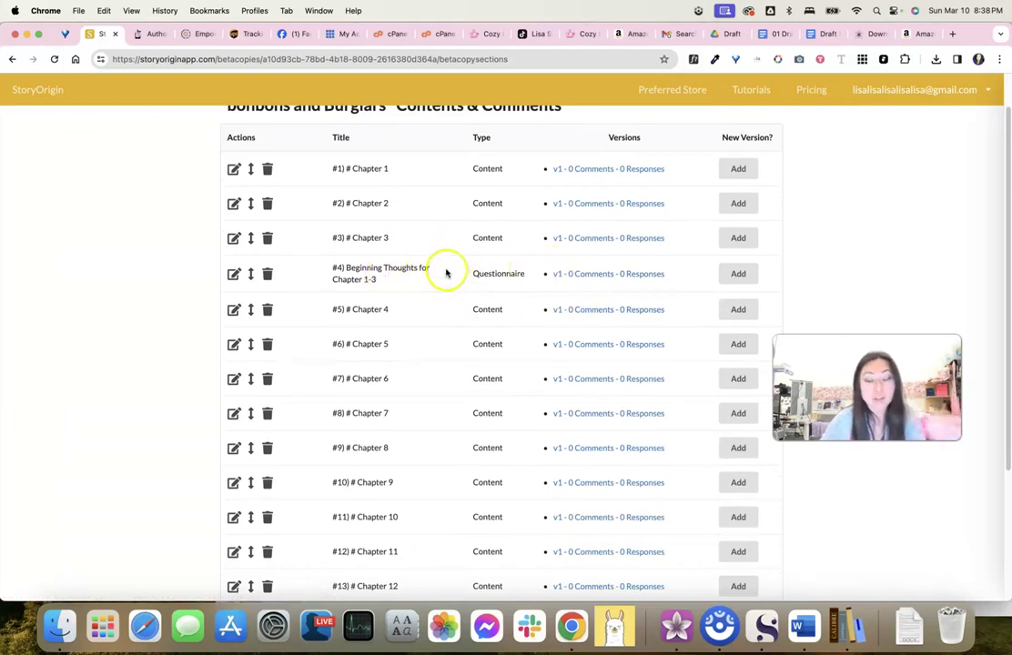
scroll(446, 283, down, 5)
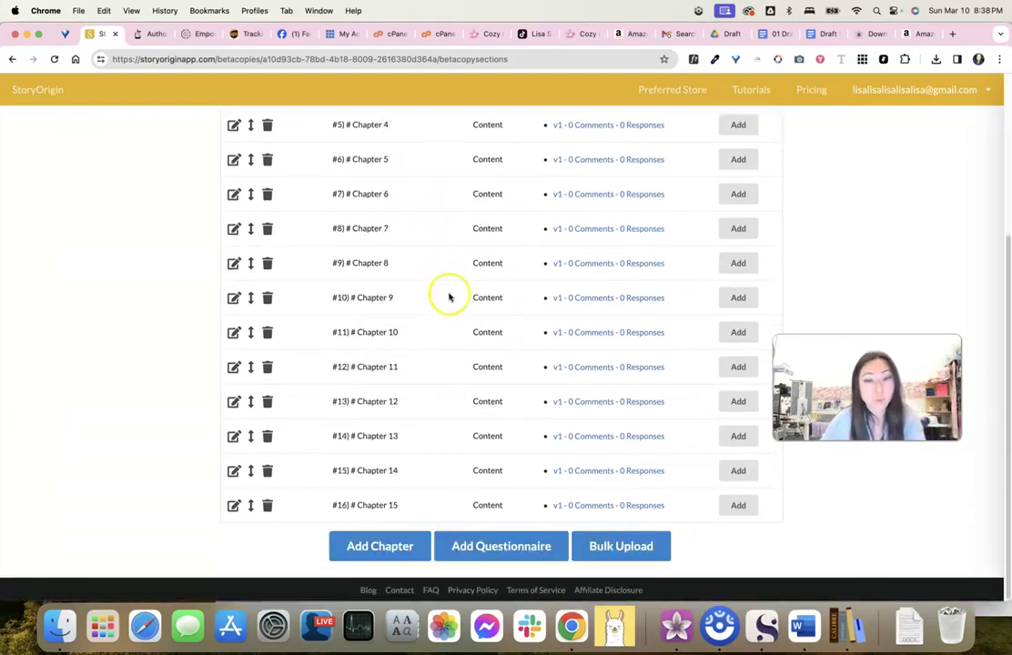
click(483, 546)
click(566, 407)
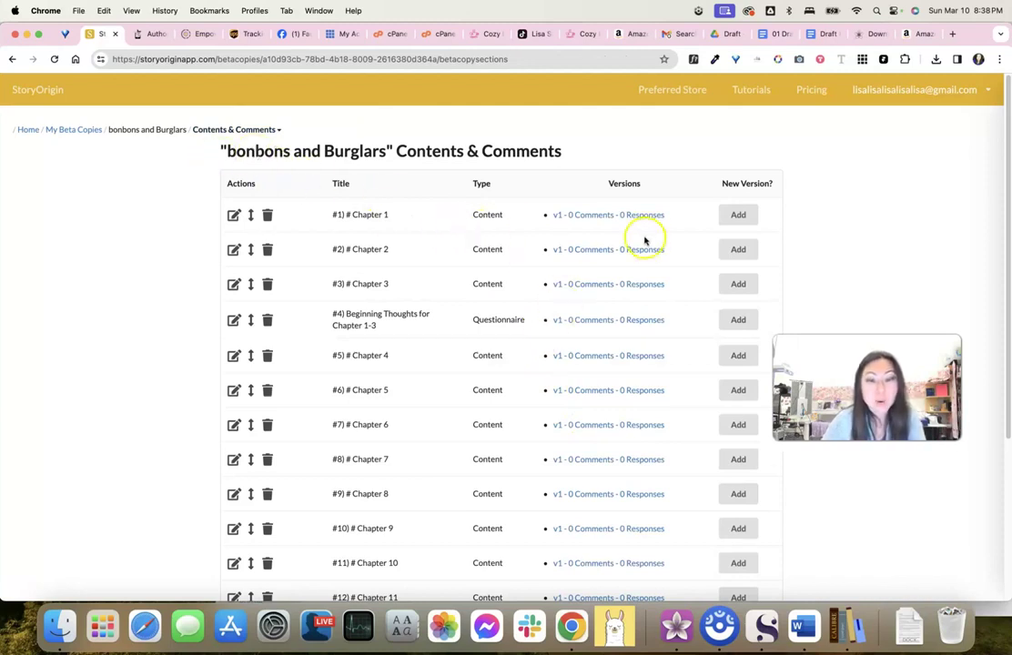
Open the comments and responses for version 1 of Chapter 1 and try selecting text in its opening sentence
click(601, 217)
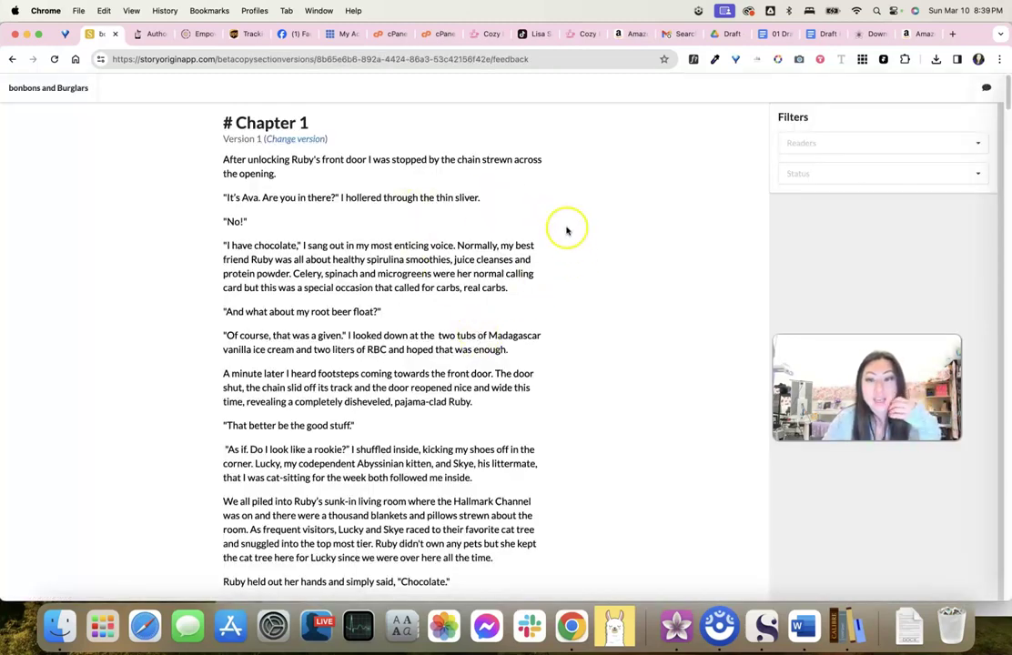
drag(271, 162, 376, 162)
click(376, 162)
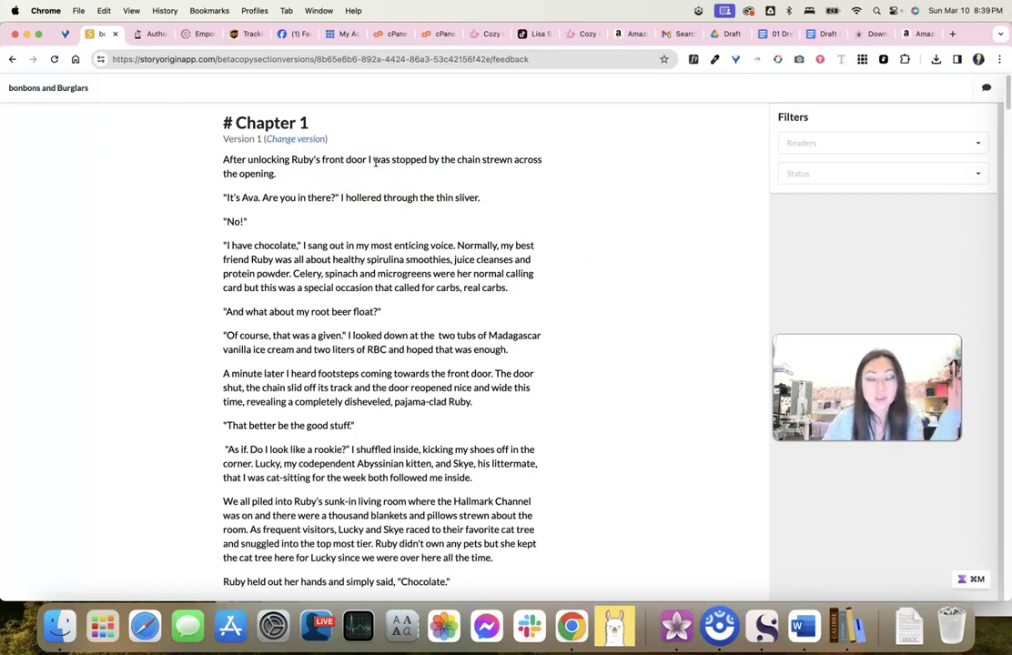
Leave the Chapter 1 feedback page and return to the list of beta copies
click(9, 59)
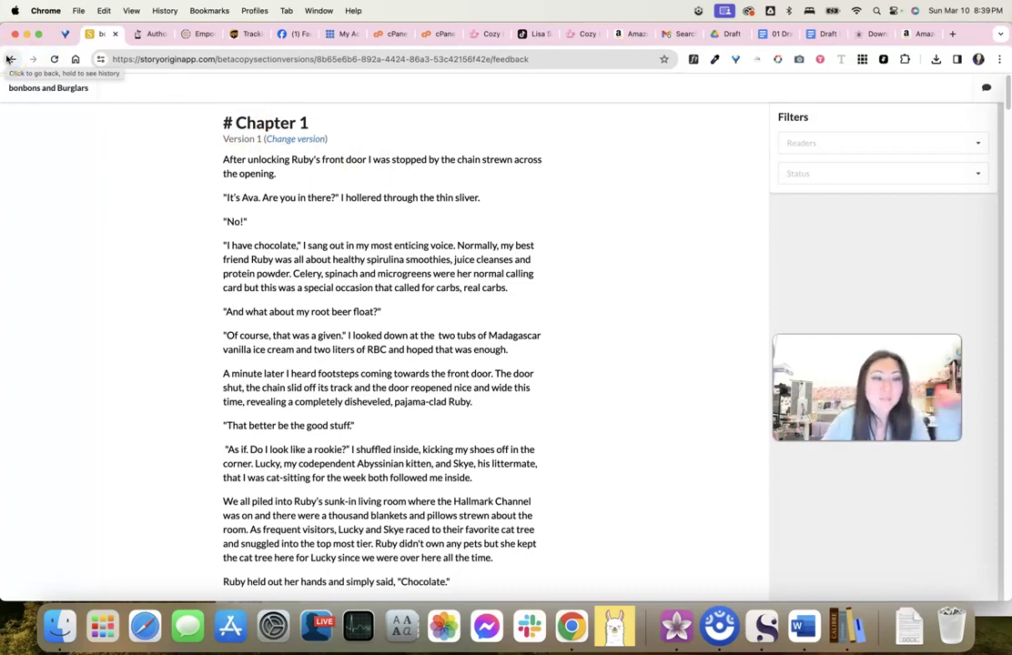
click(9, 60)
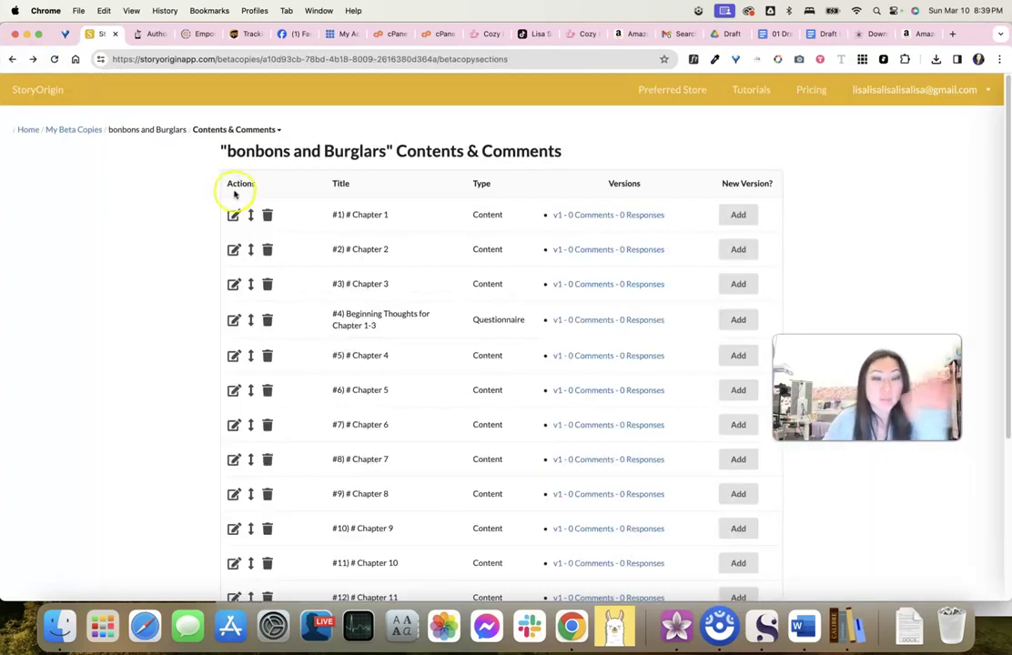
click(68, 129)
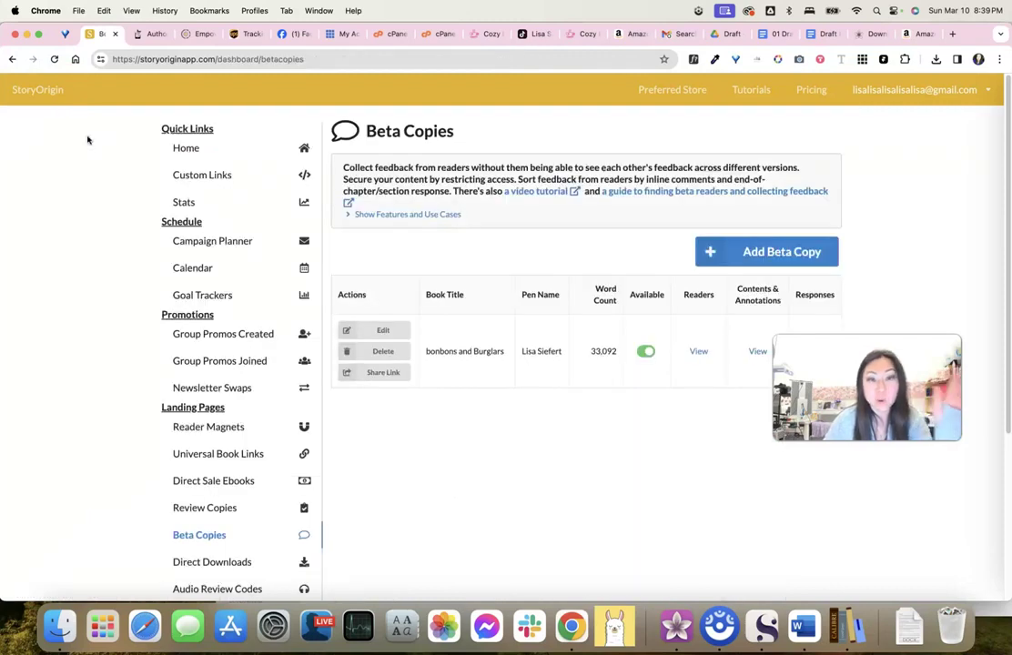
Open the Direct Downloads page and look over what it offers for delivering book files
scroll(250, 373, down, 5)
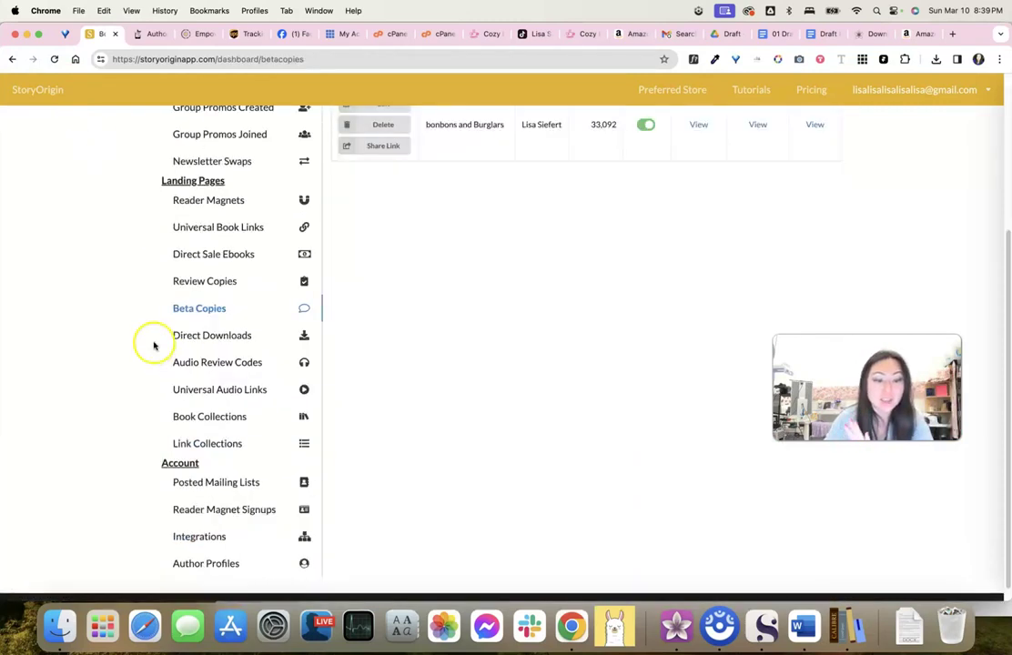
click(208, 321)
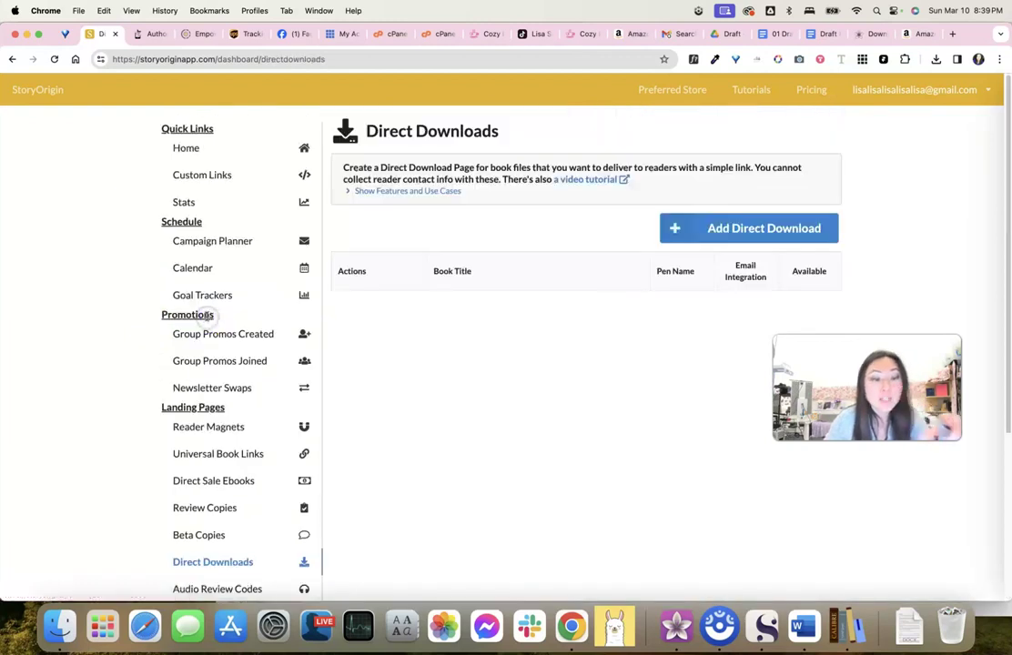
scroll(490, 291, down, 4)
scroll(490, 291, up, 4)
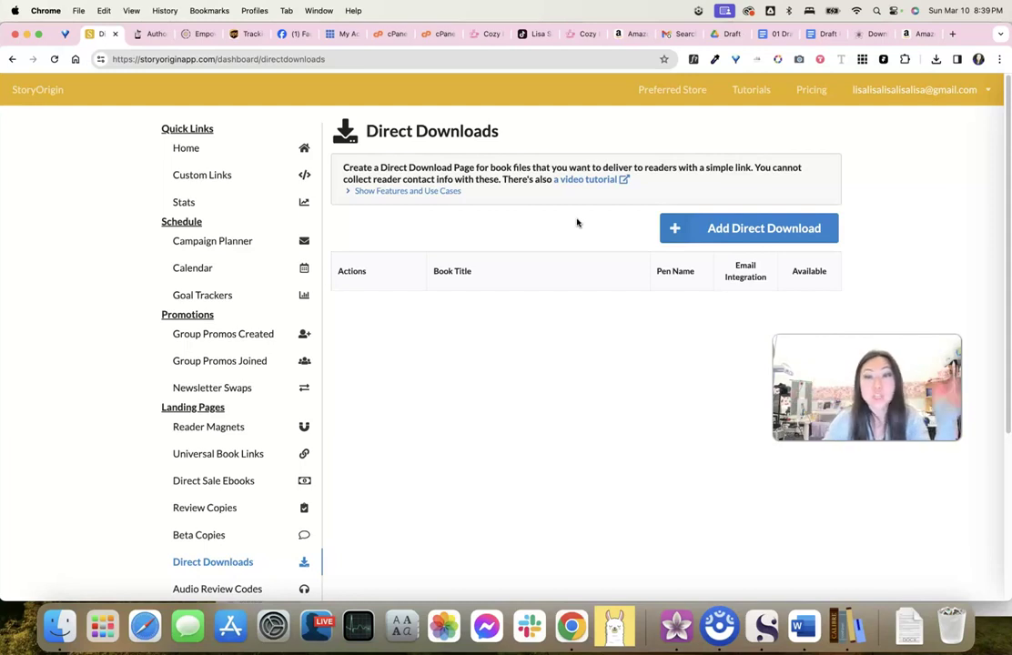
View the Audio Review Codes page, followed by the Universal Audio Links page
scroll(300, 445, down, 5)
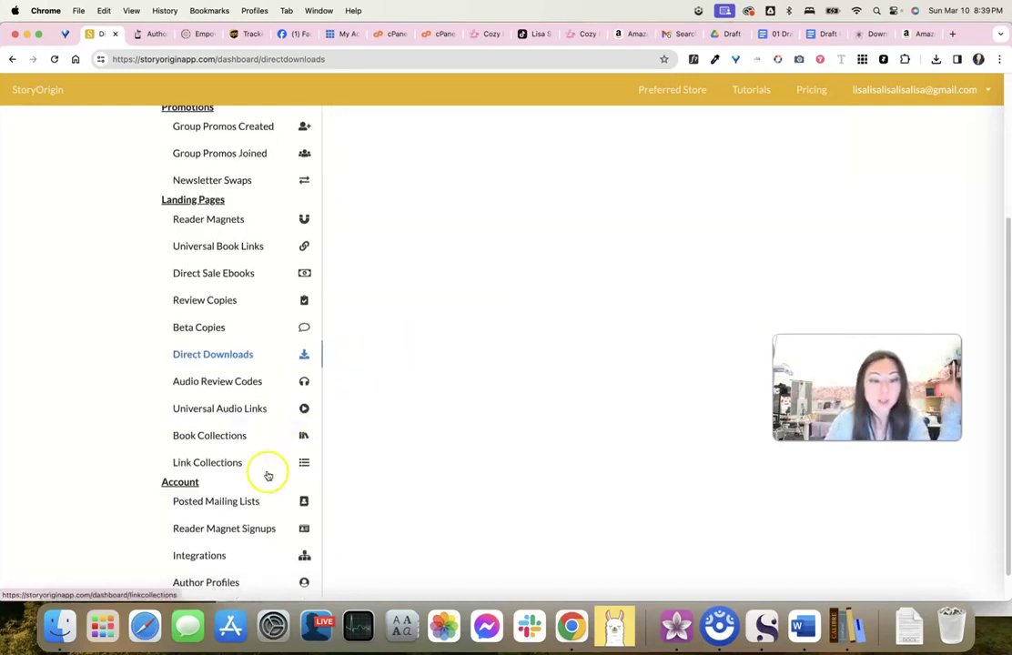
click(235, 383)
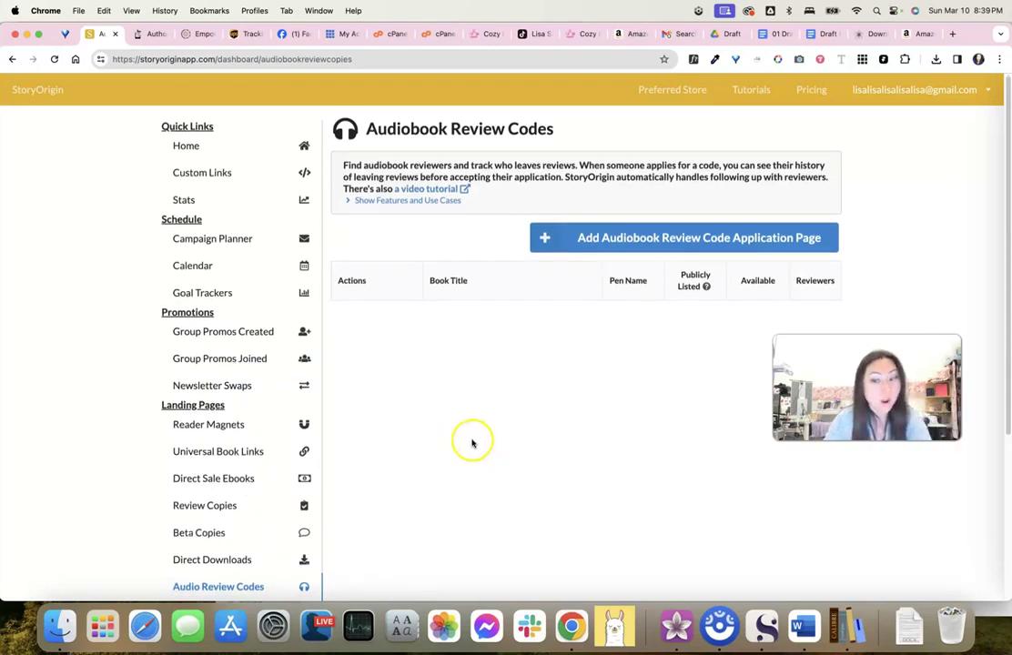
scroll(428, 437, down, 5)
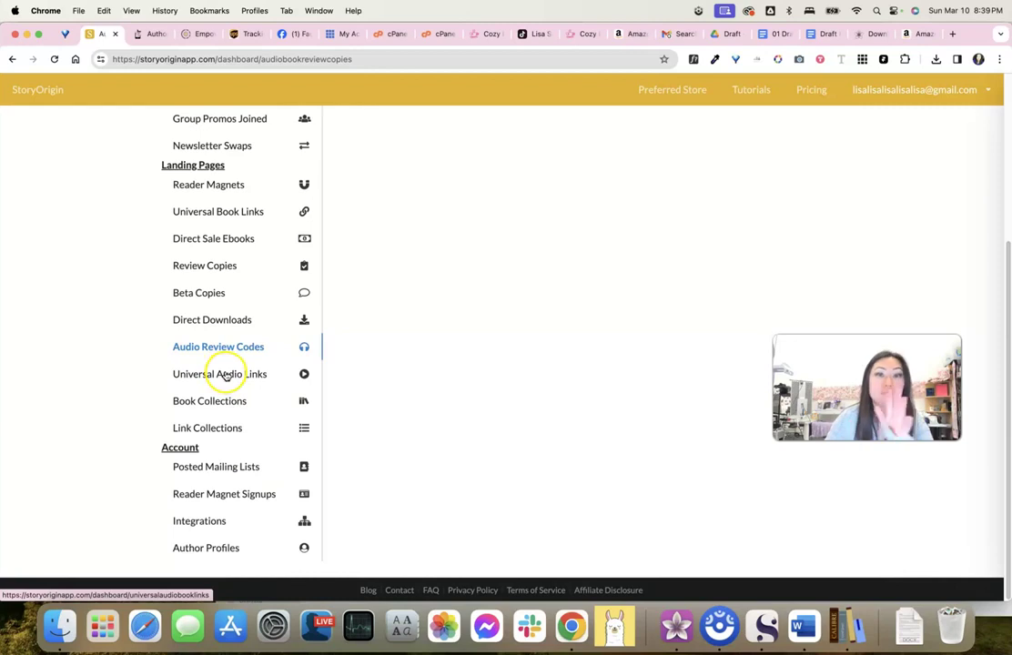
click(227, 374)
Open the Book Collections page, look through the blank form for a new book collection, and leave it without creating one
scroll(222, 482, down, 5)
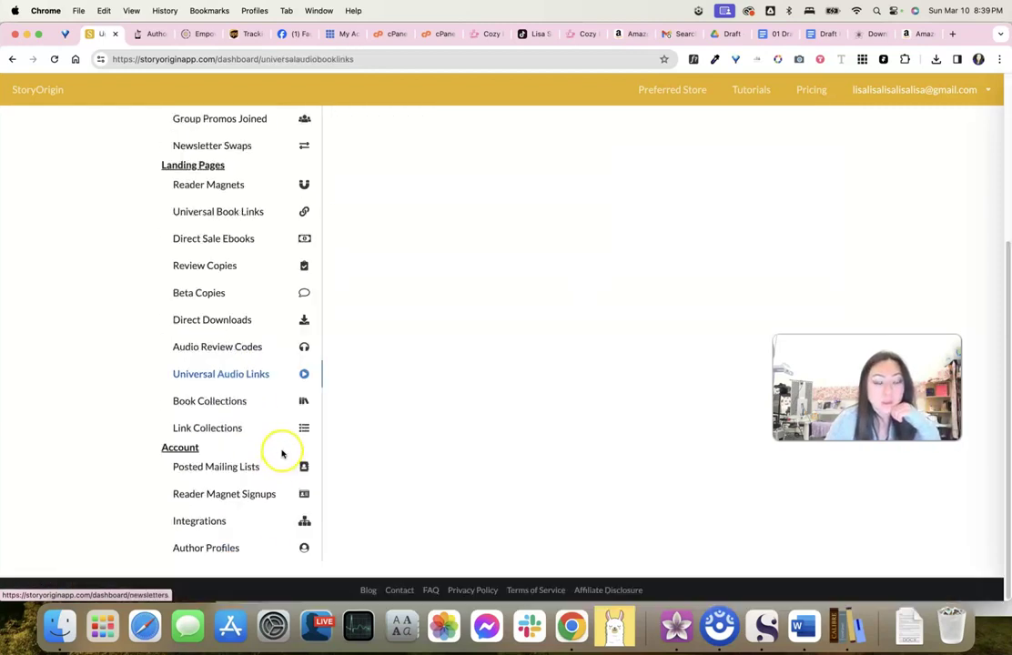
click(223, 402)
scroll(338, 435, down, 5)
scroll(416, 457, up, 2)
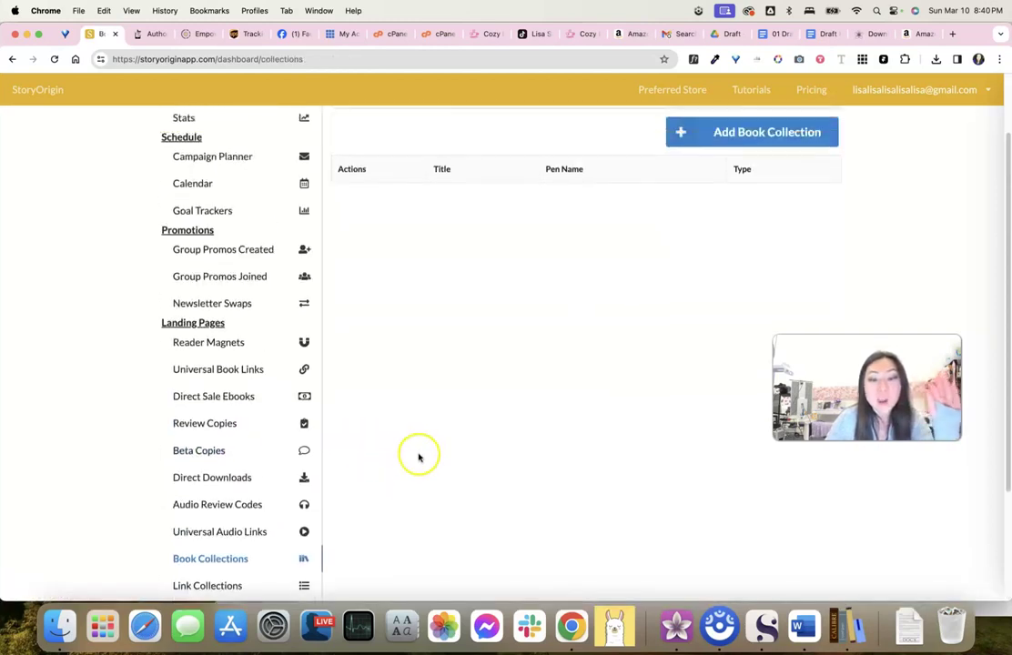
scroll(418, 458, up, 2)
click(701, 219)
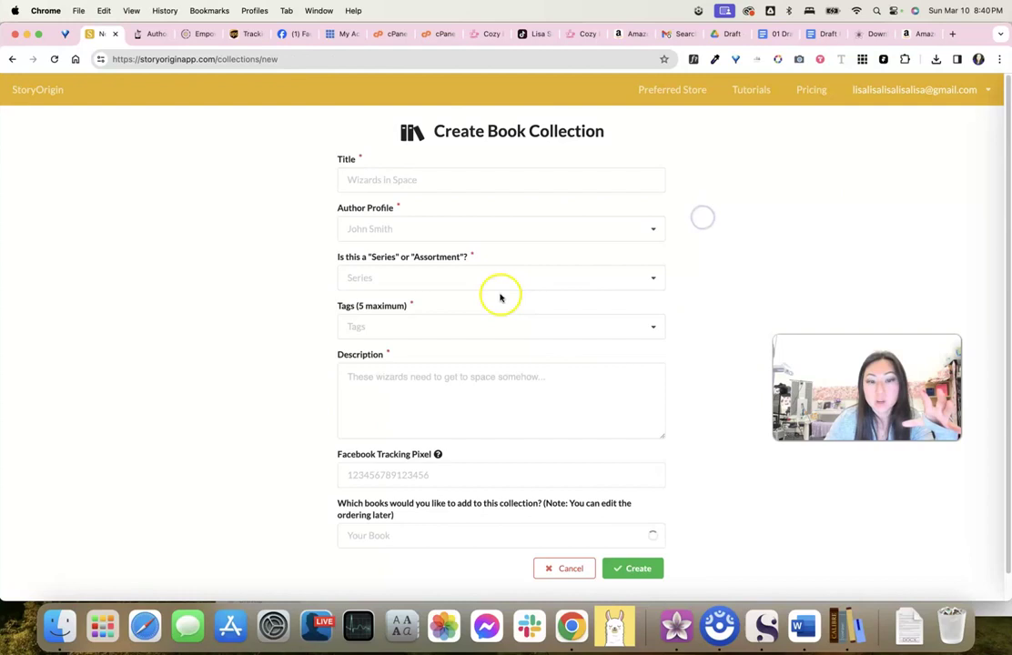
scroll(565, 376, down, 1)
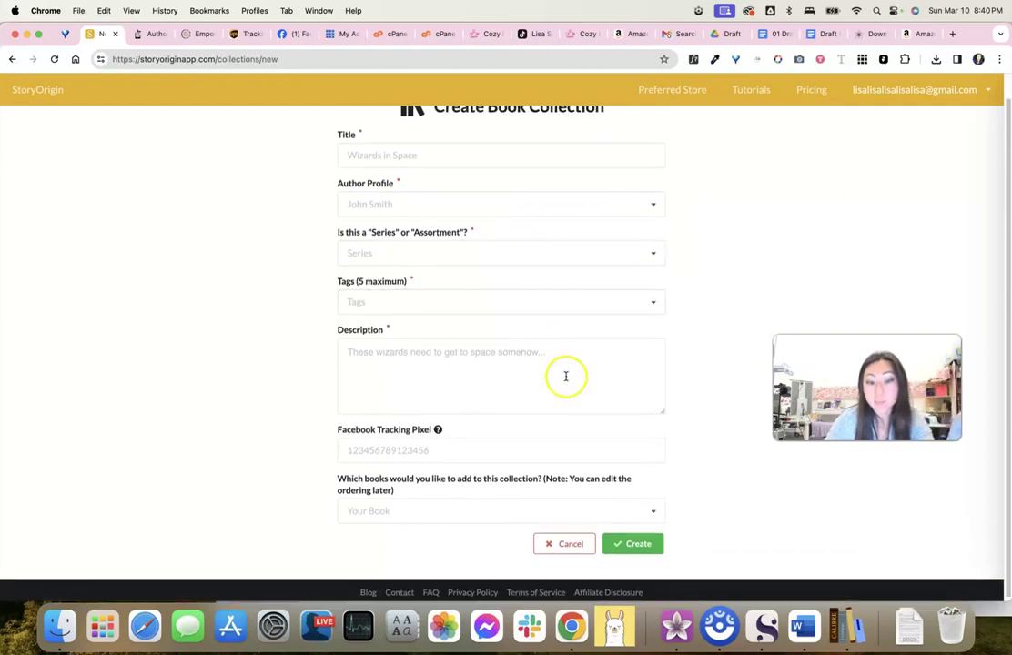
click(12, 59)
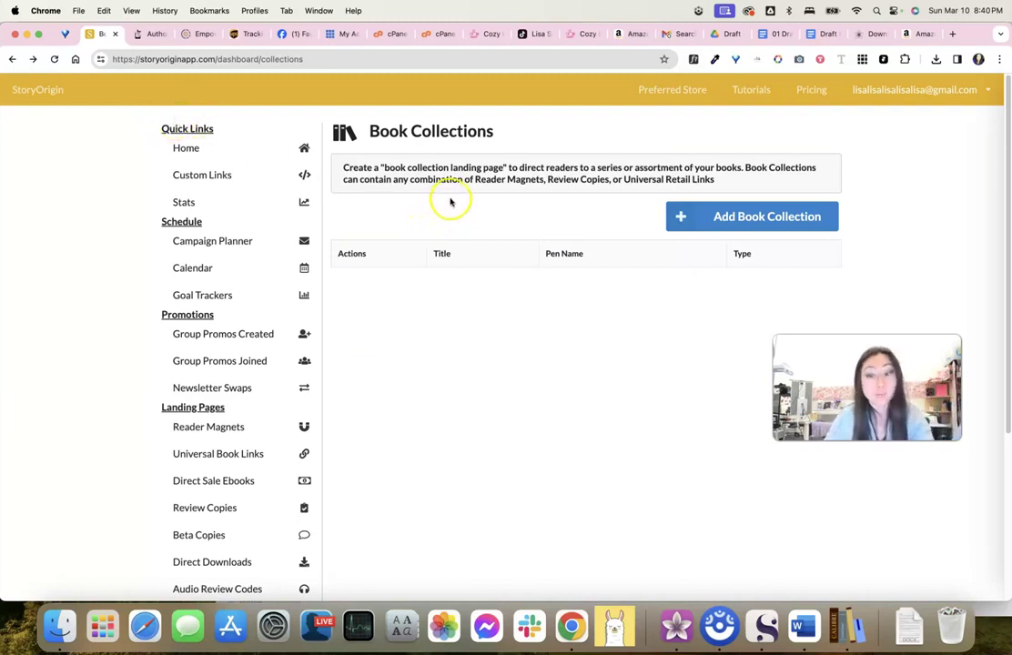
View the Link Collections page, followed by the Posted Mailing Lists page
scroll(532, 291, down, 5)
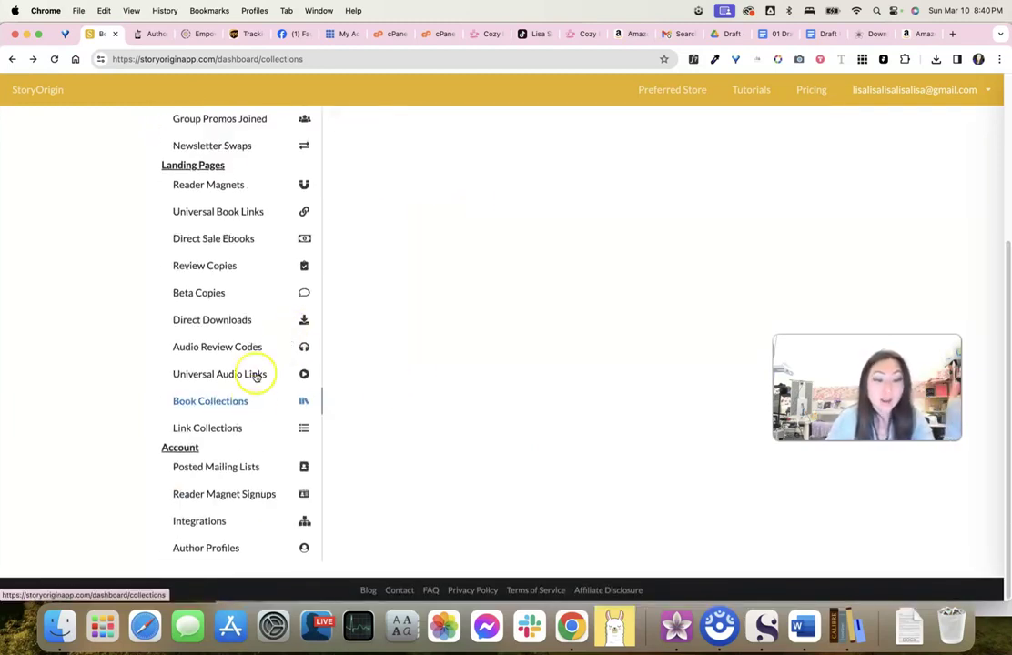
click(200, 429)
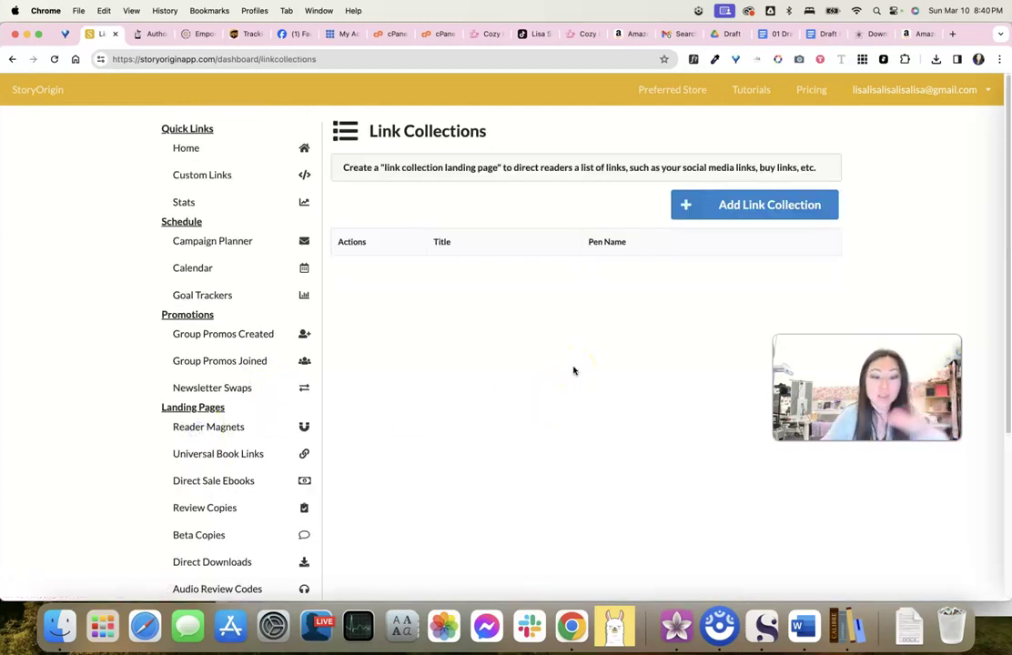
scroll(455, 378, down, 5)
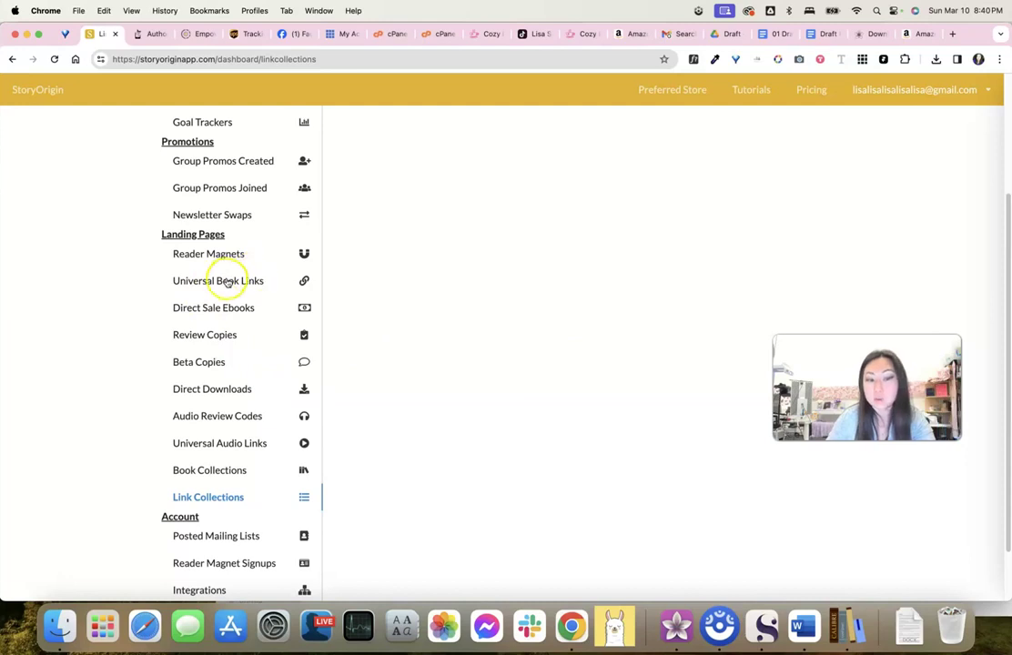
scroll(274, 350, down, 2)
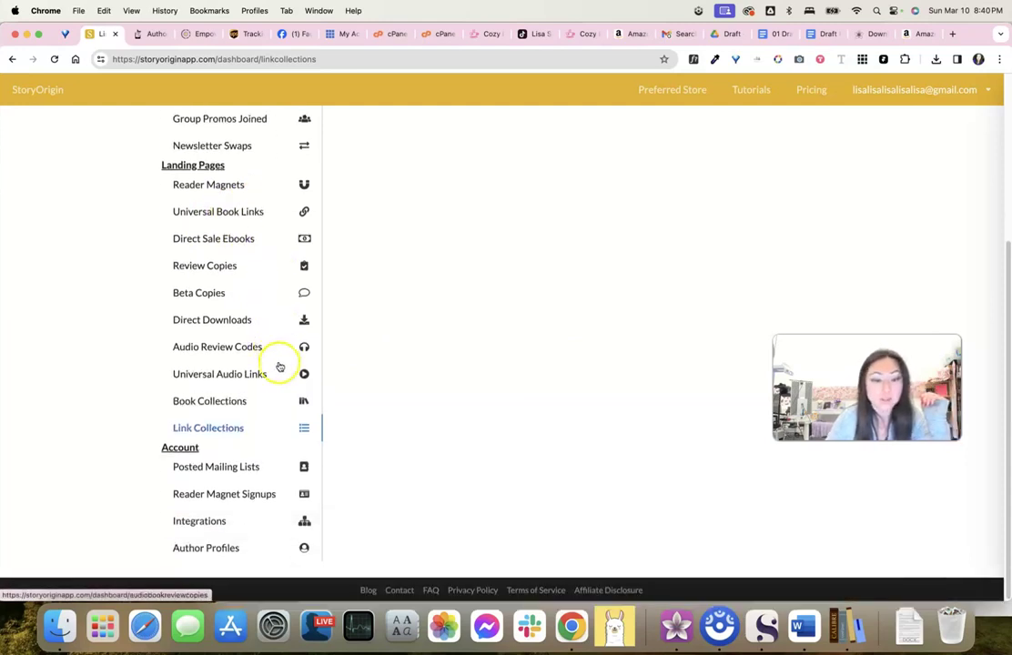
click(223, 469)
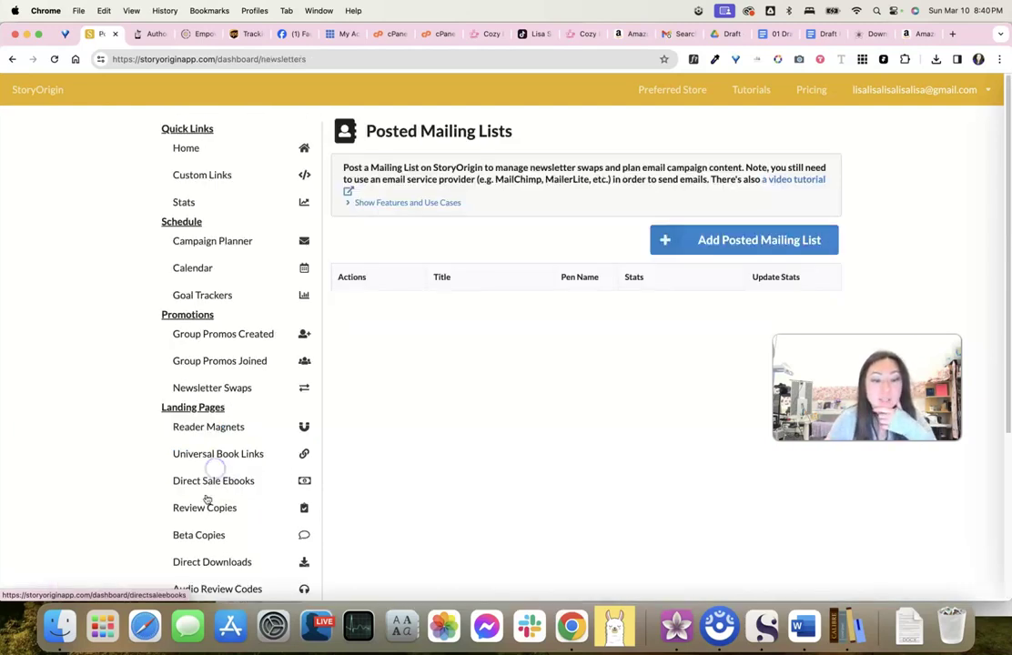
scroll(491, 450, down, 5)
scroll(494, 452, up, 5)
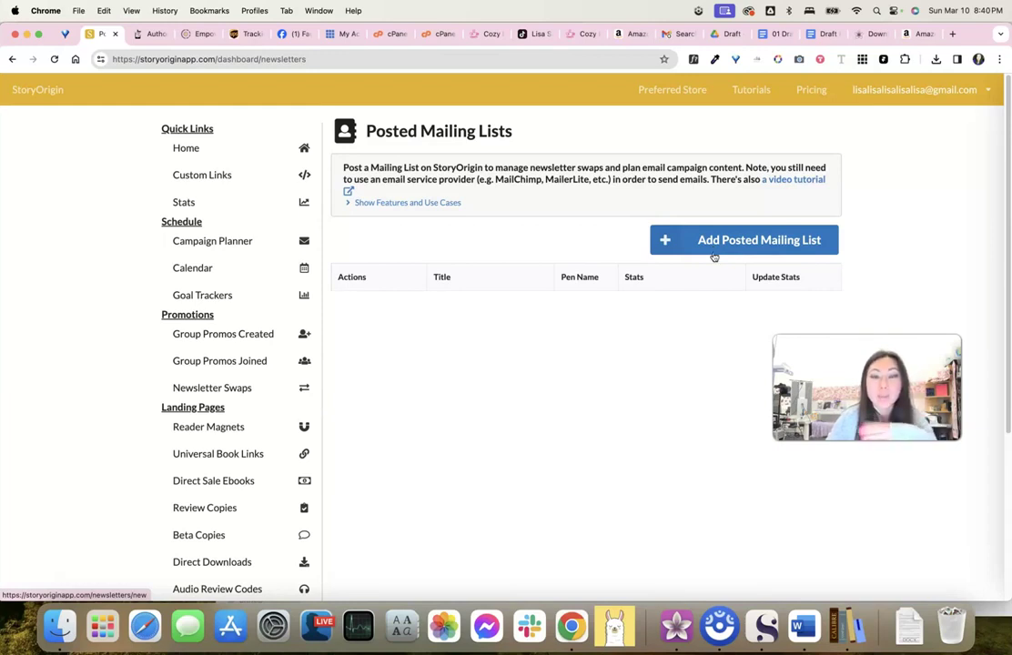
Look through the Reader Magnet Signups list and the Integrations page, down to the payment platform integrations
scroll(583, 309, down, 5)
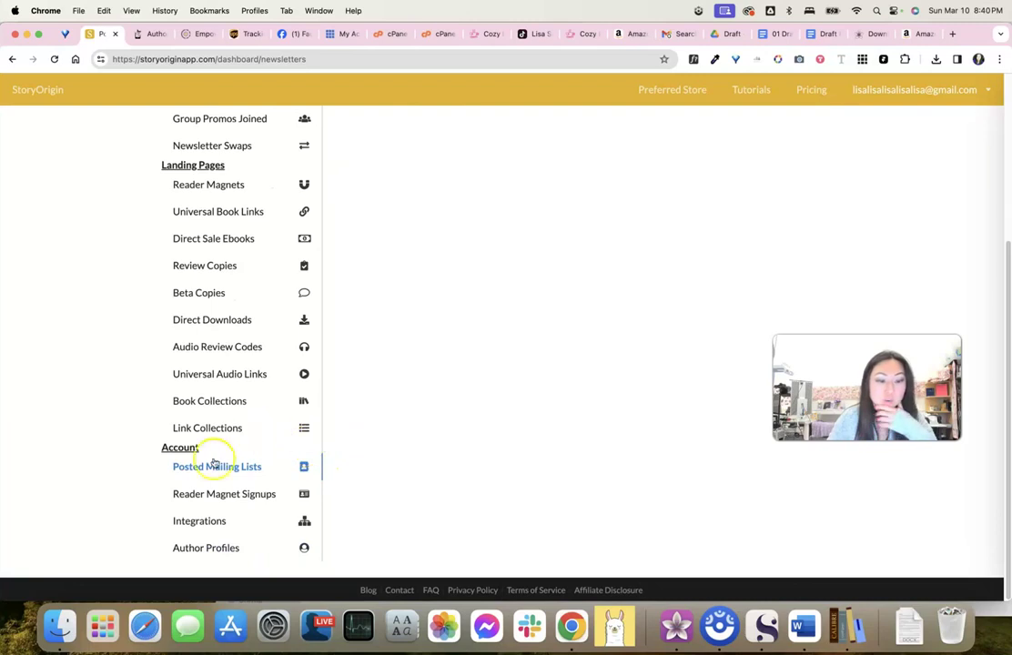
click(208, 494)
scroll(430, 339, down, 5)
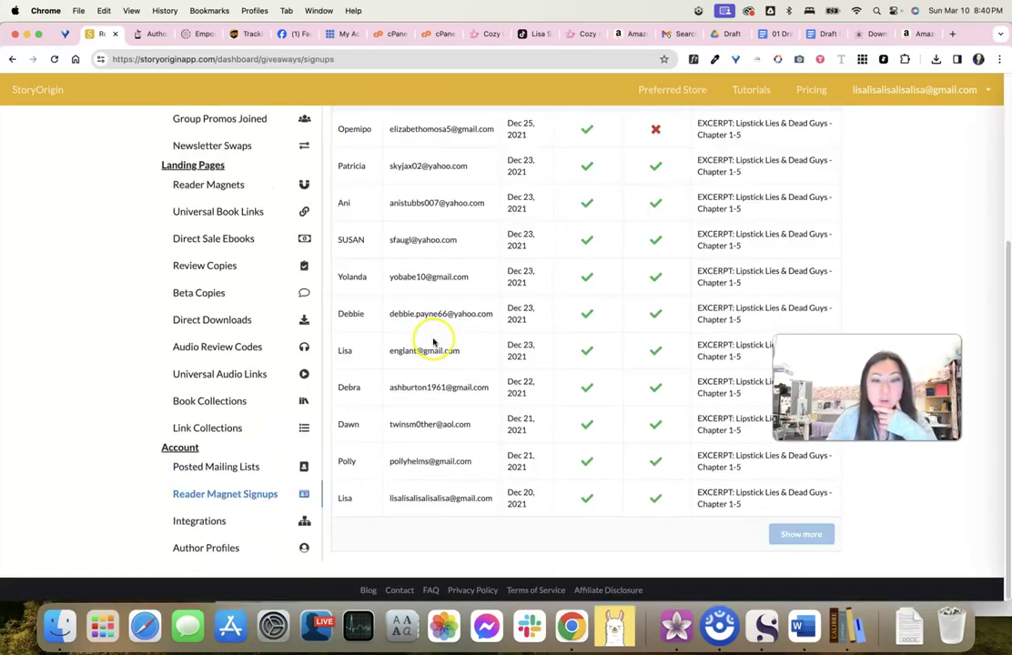
click(204, 525)
scroll(228, 519, down, 5)
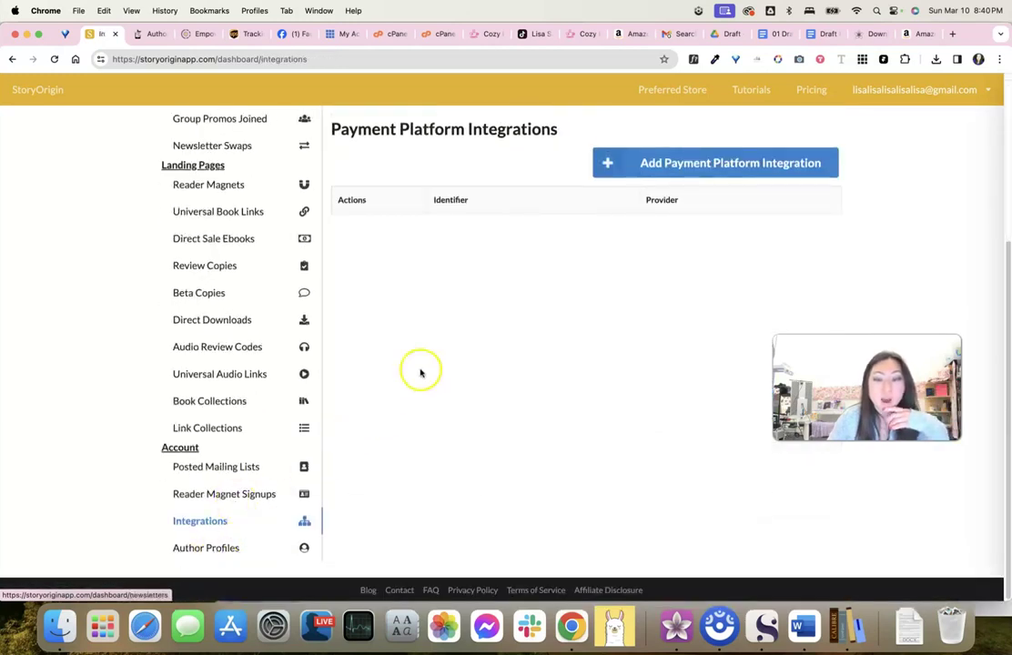
Open the existing author profile for editing, review its details and social media links, and return to the Author Profiles list
click(209, 550)
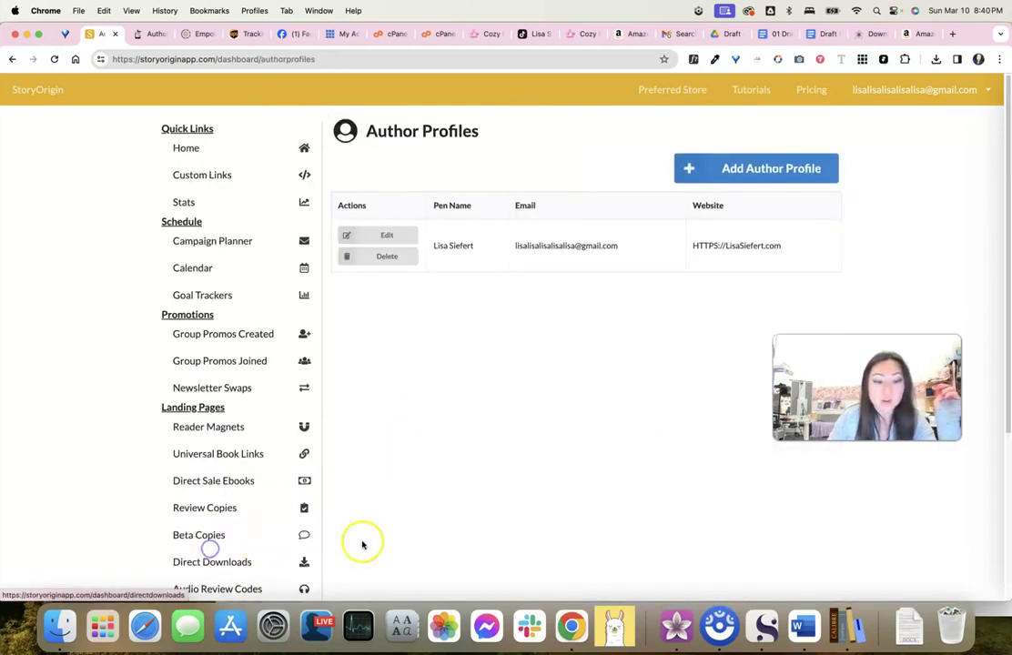
click(399, 241)
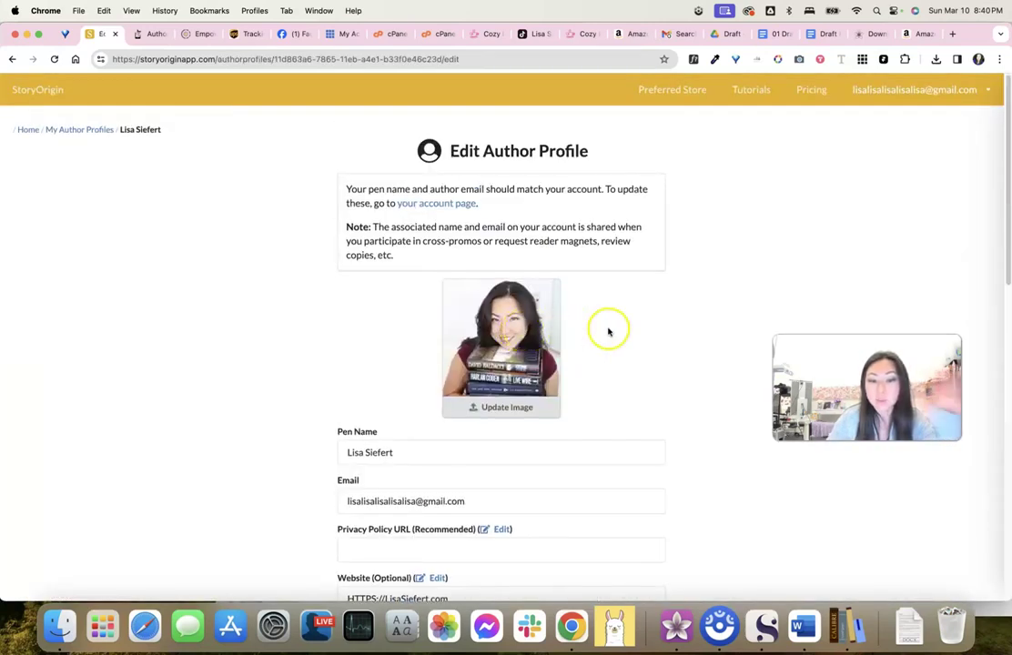
scroll(608, 342, down, 10)
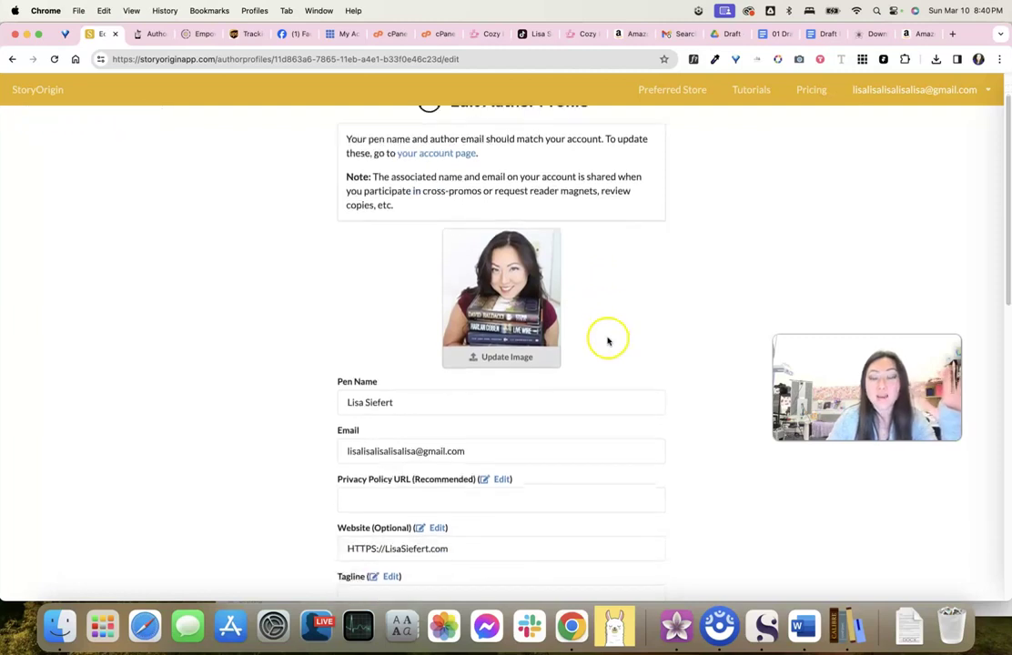
scroll(461, 258, down, 6)
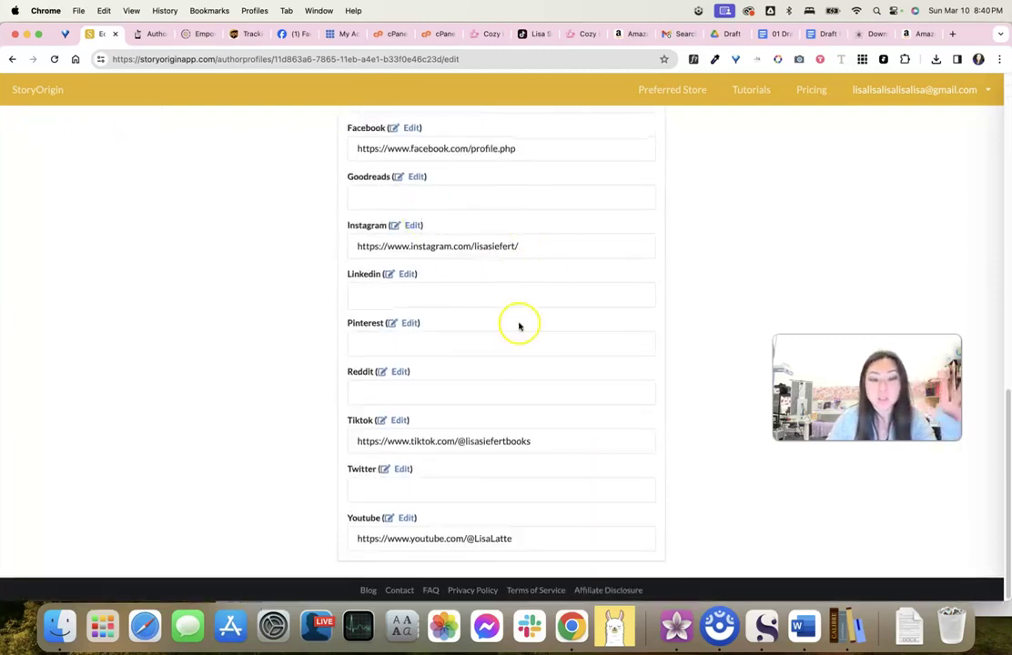
scroll(519, 325, up, 16)
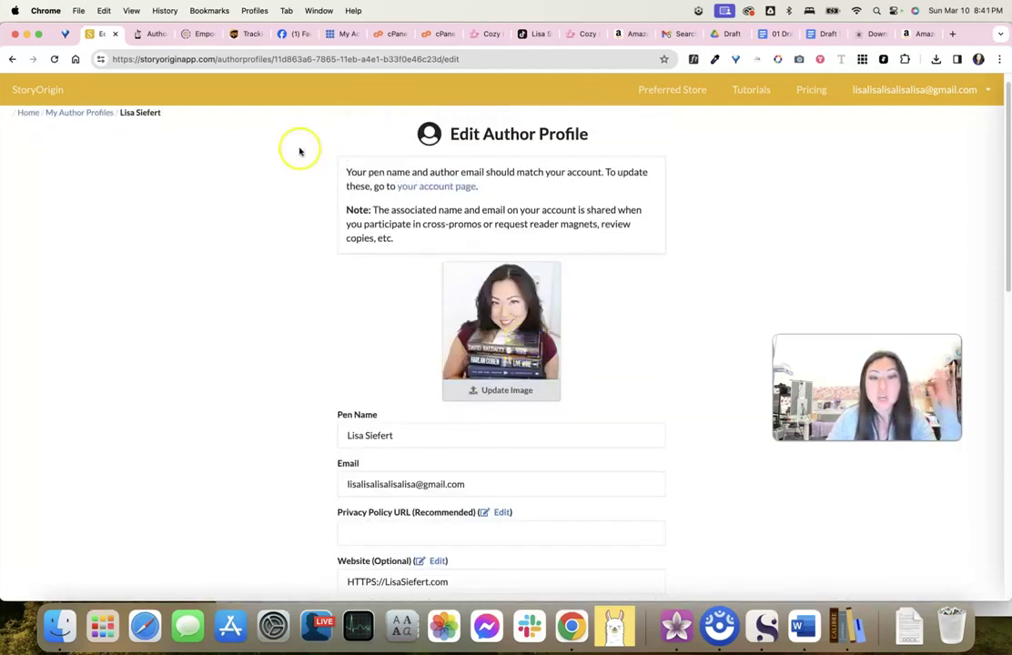
click(69, 113)
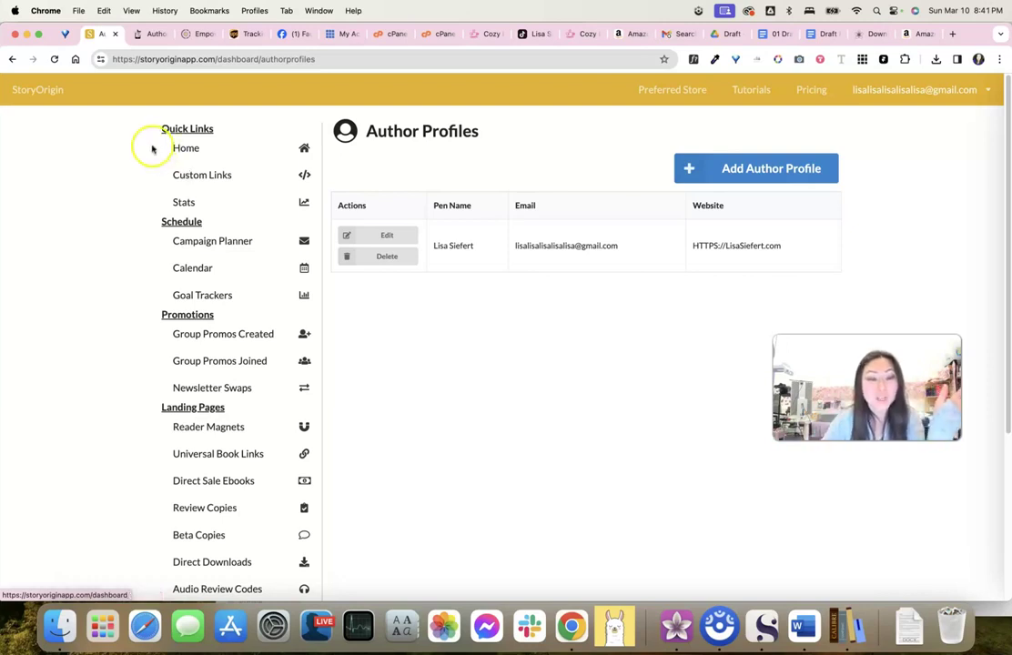
Open the Reader Magnets page and read through its expanded features and example use cases
click(223, 426)
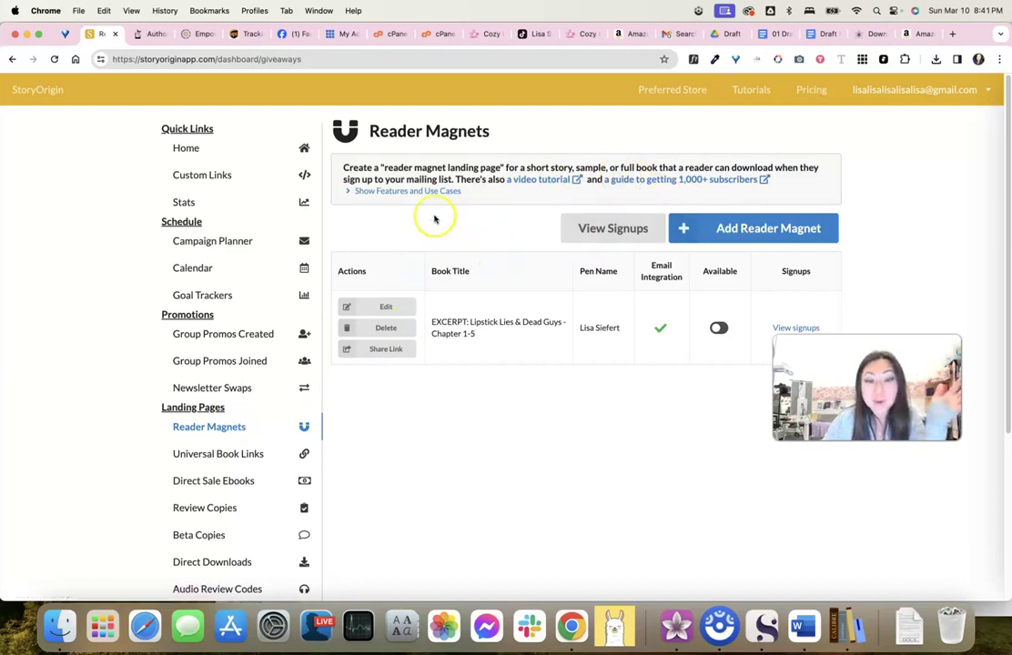
click(431, 192)
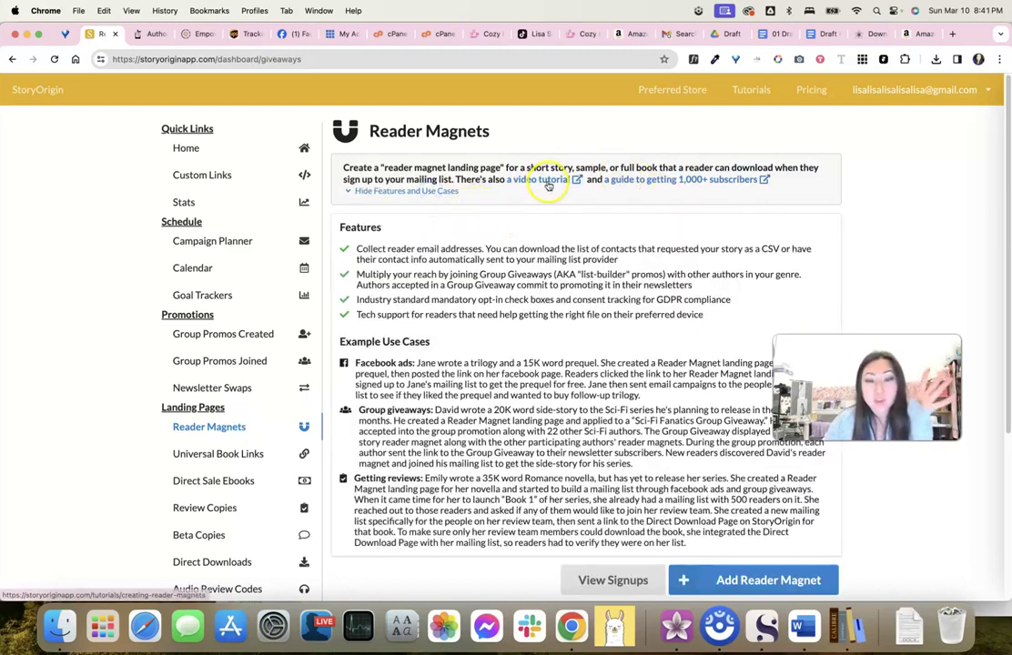
scroll(557, 255, down, 5)
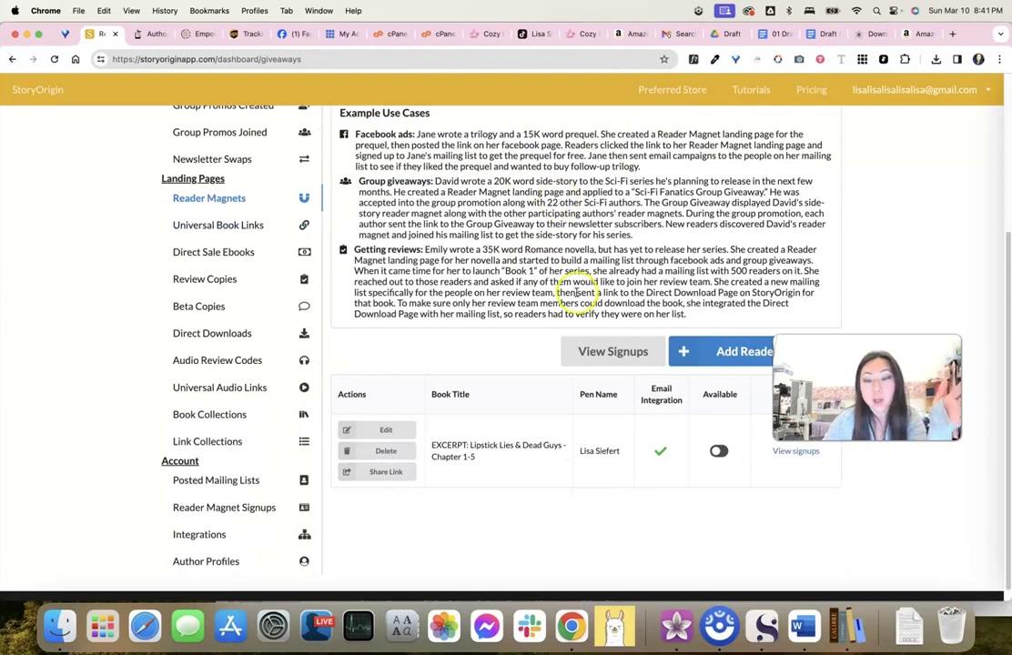